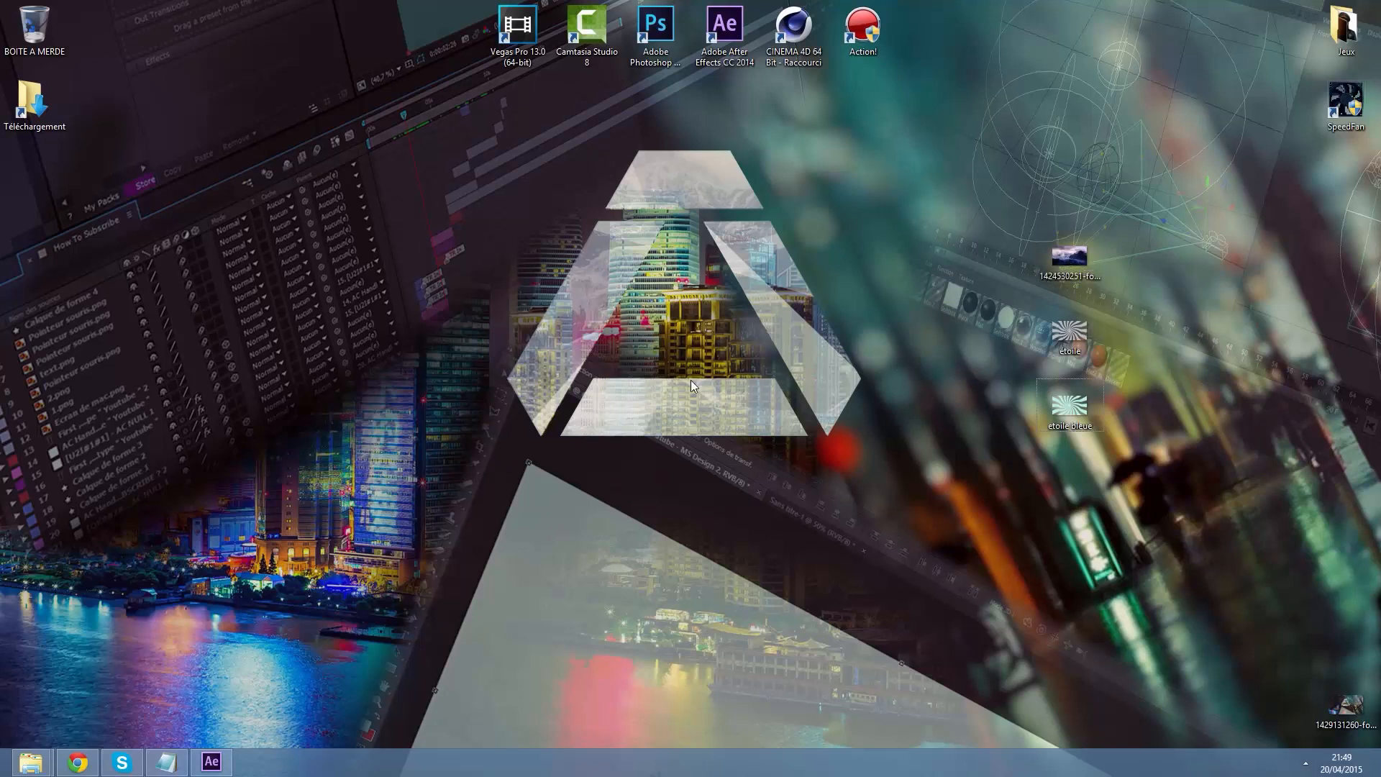
# View the mountain background picture and the "etoile bleue" swirl picture stored on the desktop.
pyautogui.doubleClick(1069, 255)
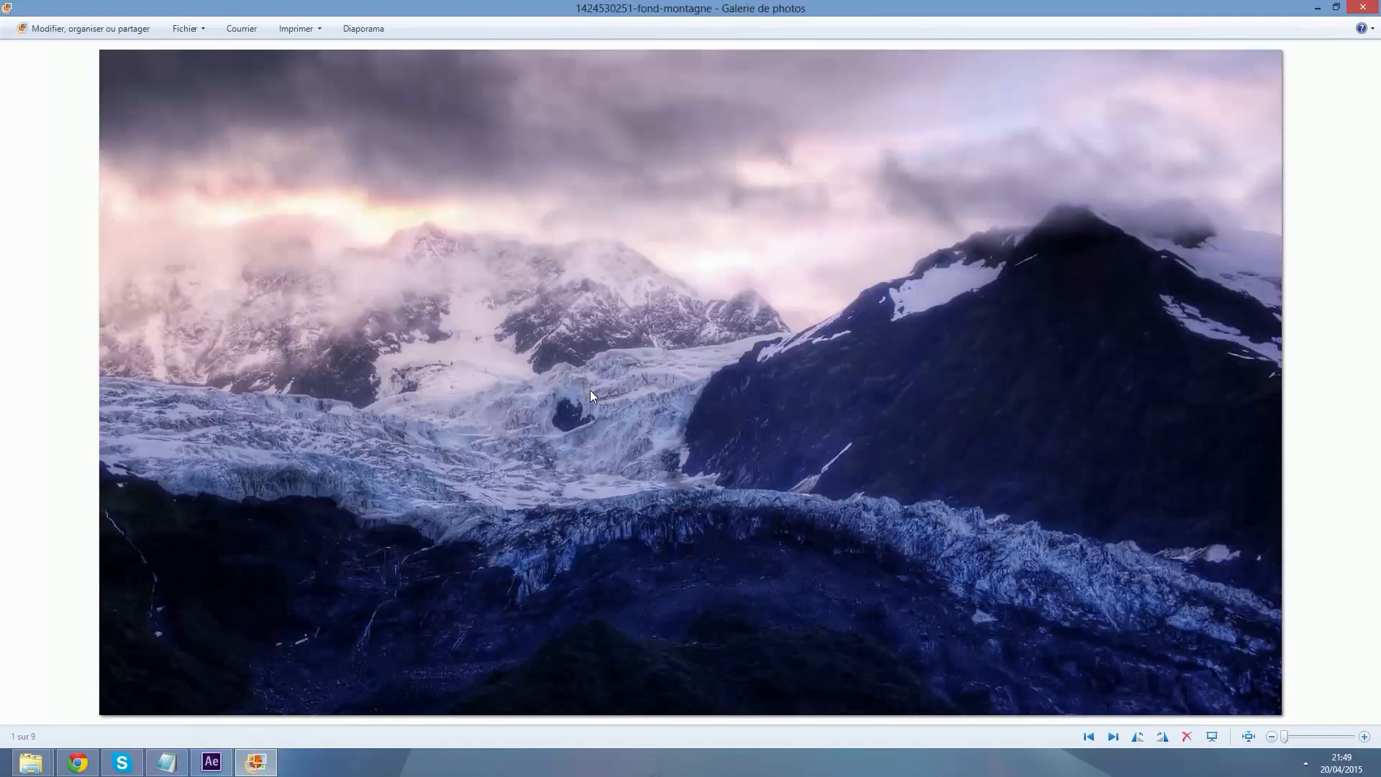
pyautogui.click(1362, 8)
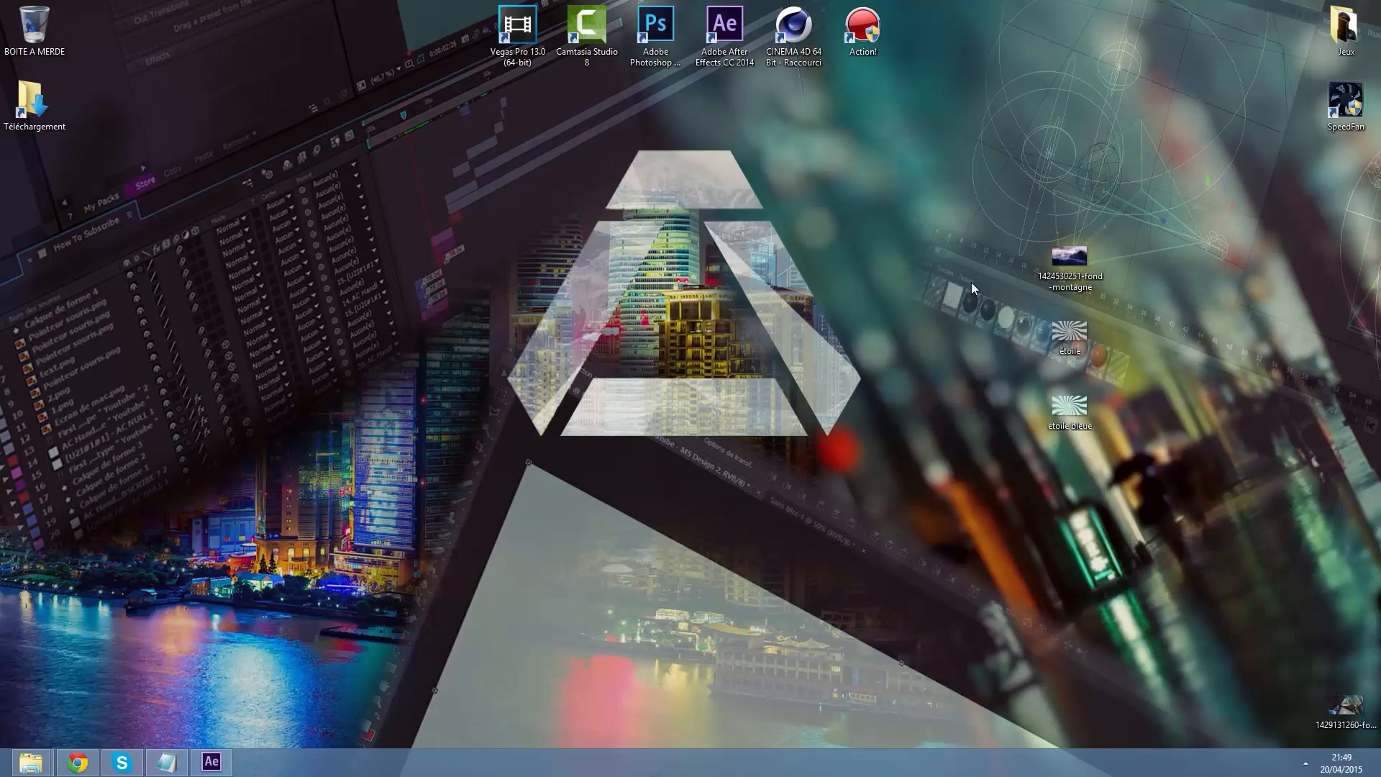
pyautogui.moveTo(911, 62); pyautogui.dragTo(1000, 196)
pyautogui.doubleClick(1067, 407)
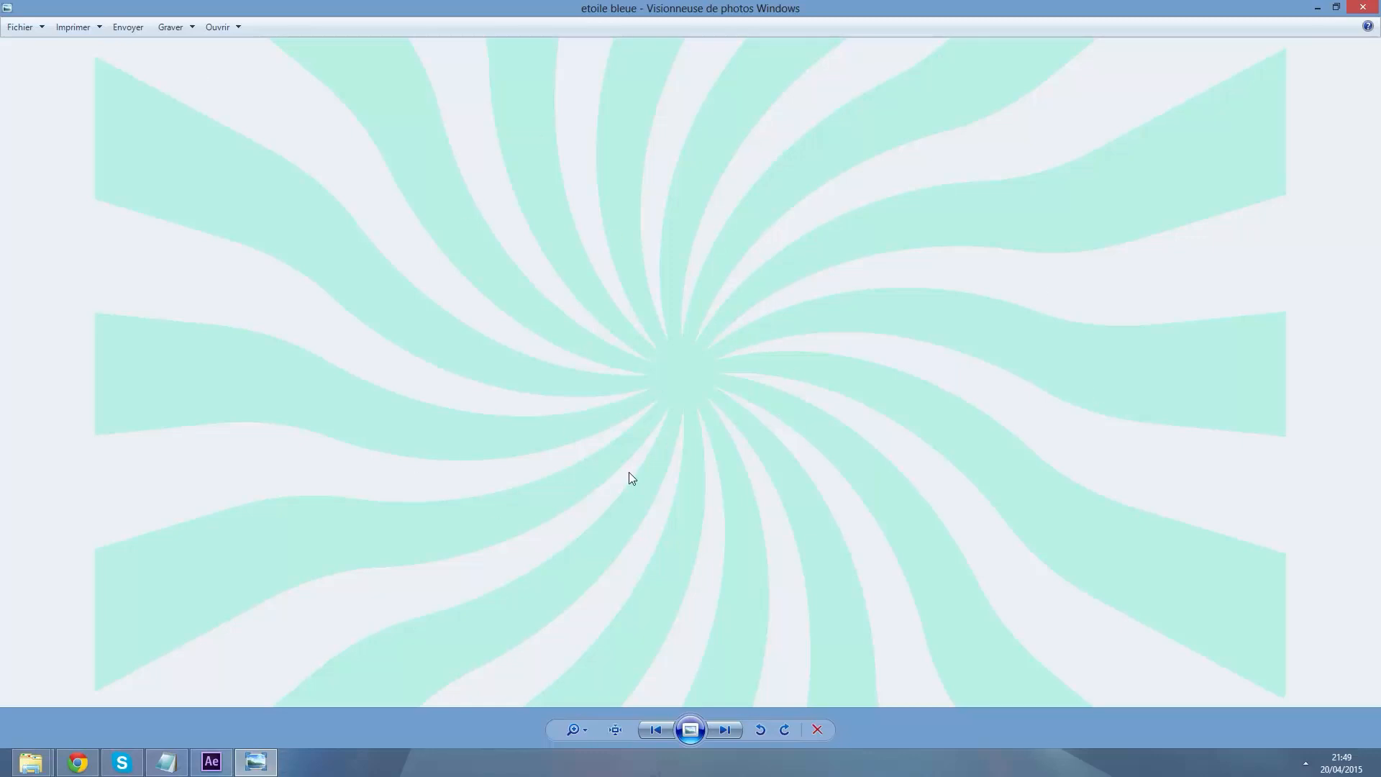
pyautogui.scroll(3, 900, 336)
pyautogui.scroll(-3, 899, 336)
pyautogui.click(1365, 6)
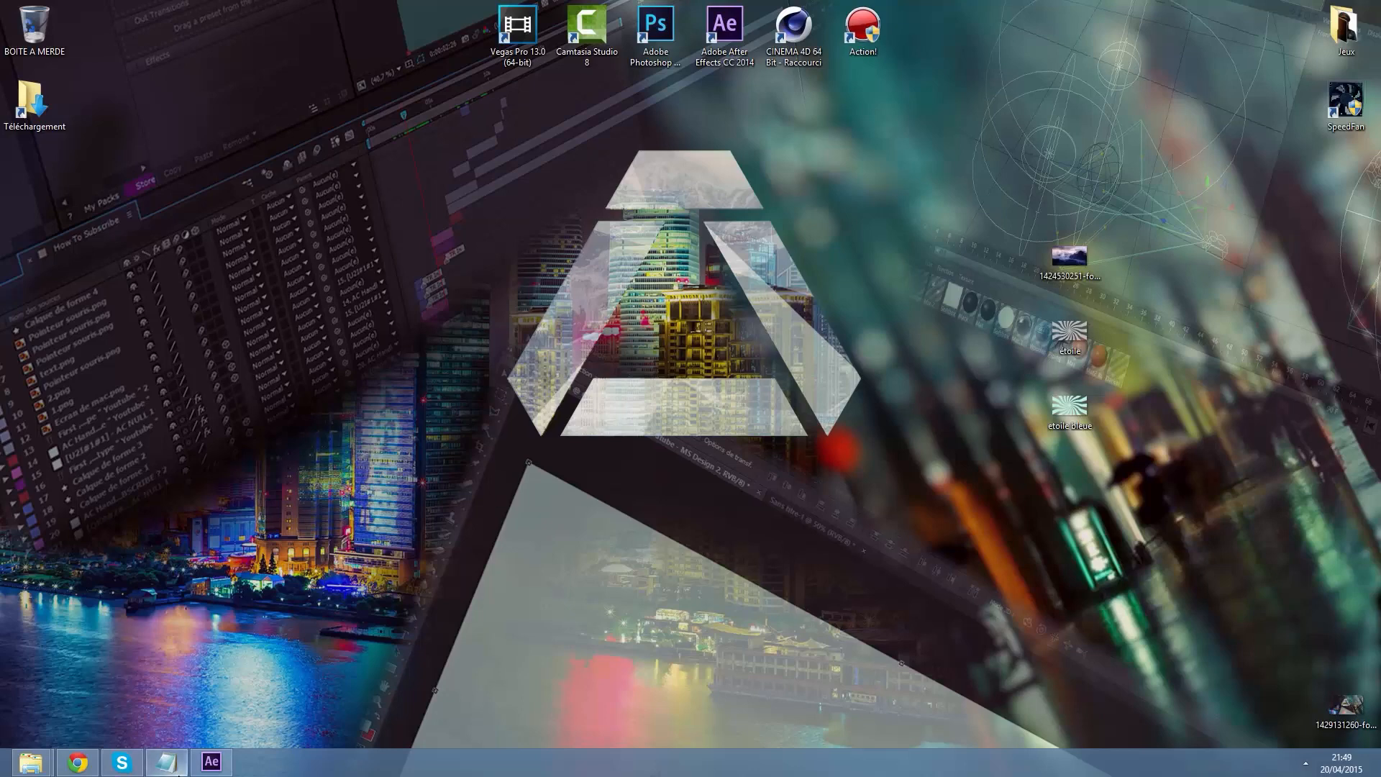
# Switch to After Effects and create a new composition with the HDTV 1080 29,97 preset, 10 seconds long, on a white background.
pyautogui.click(221, 758)
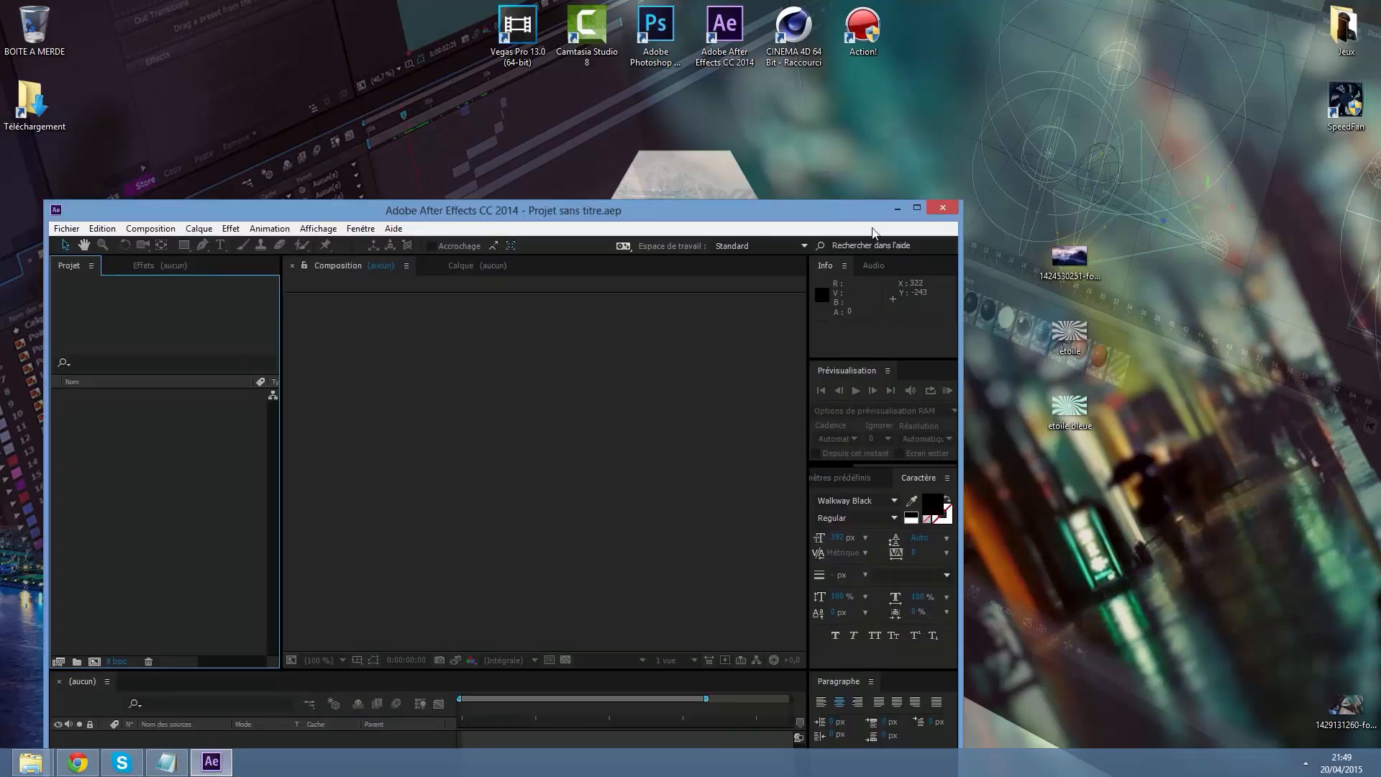
pyautogui.click(918, 209)
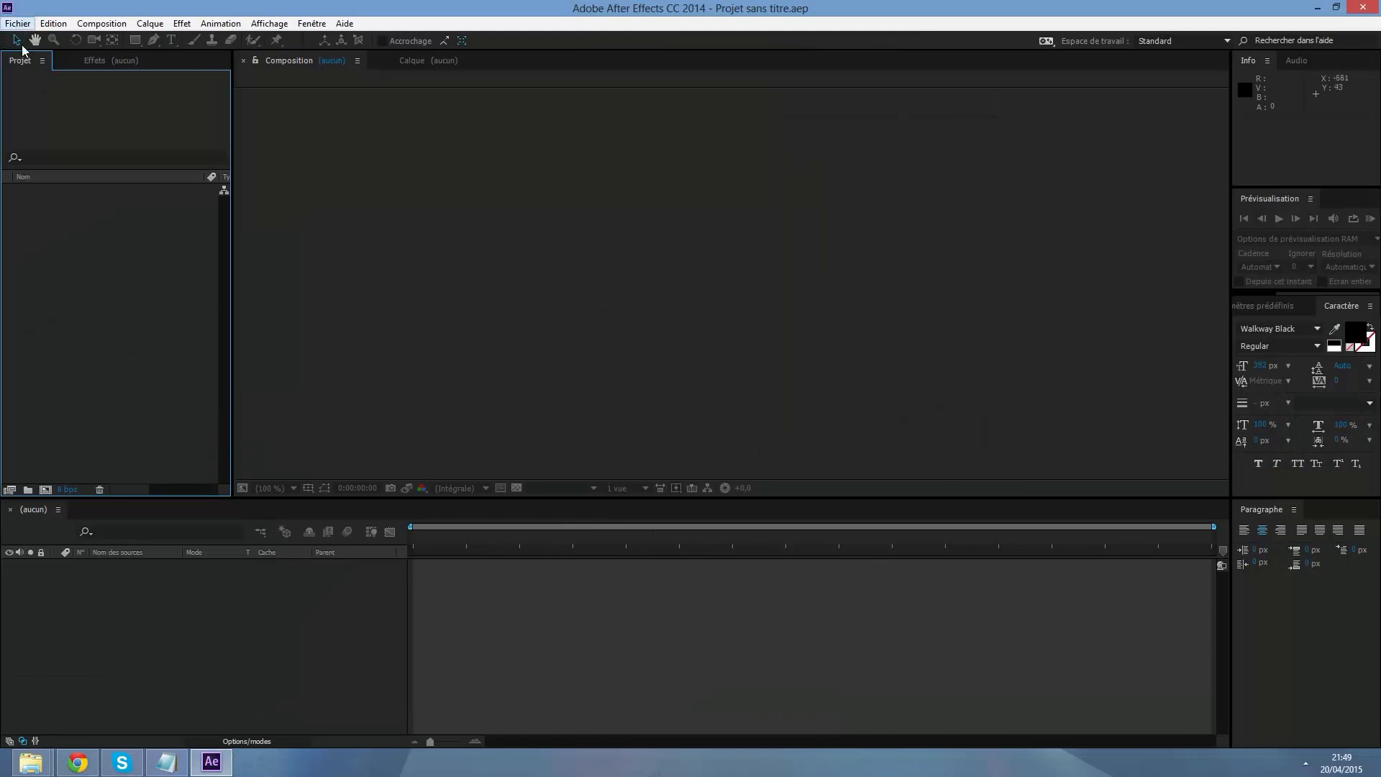
pyautogui.rightClick(105, 305)
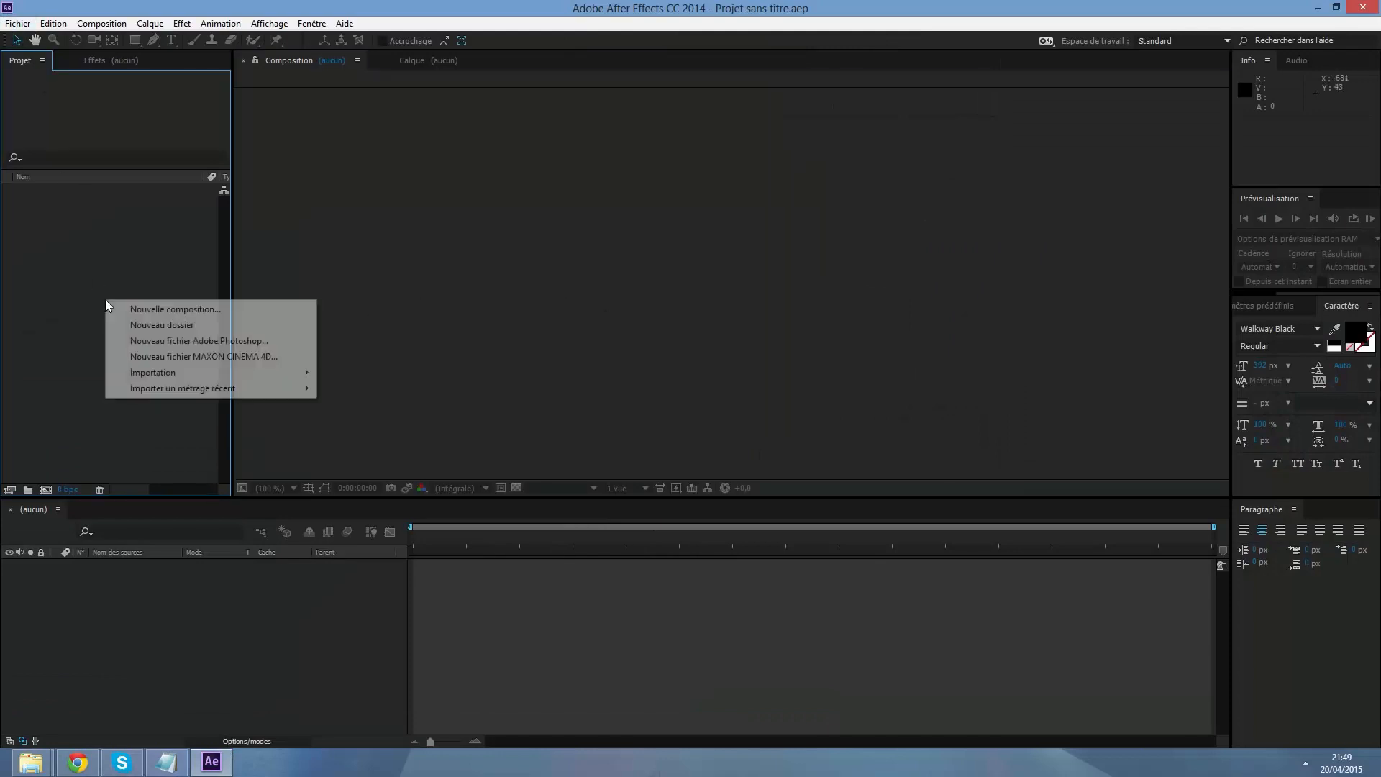
pyautogui.click(174, 312)
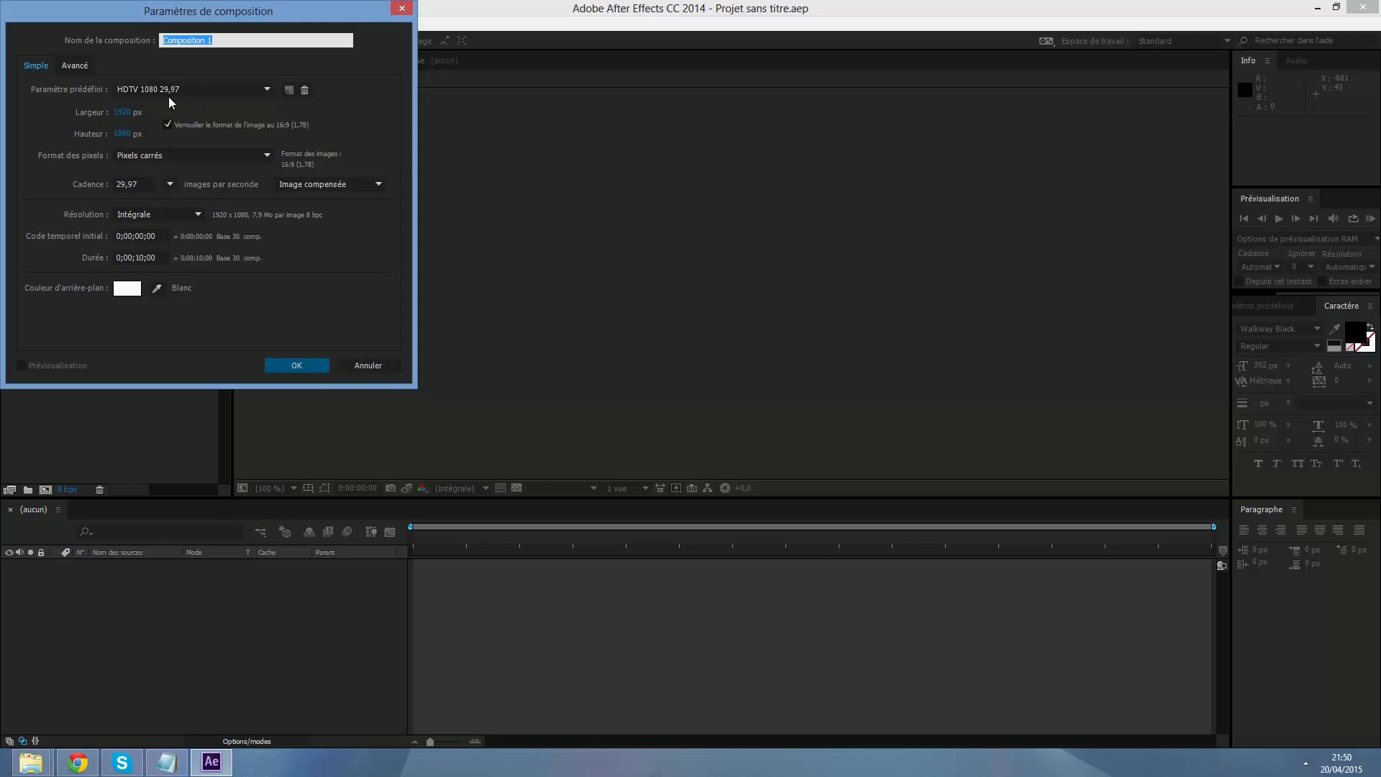
pyautogui.click(292, 363)
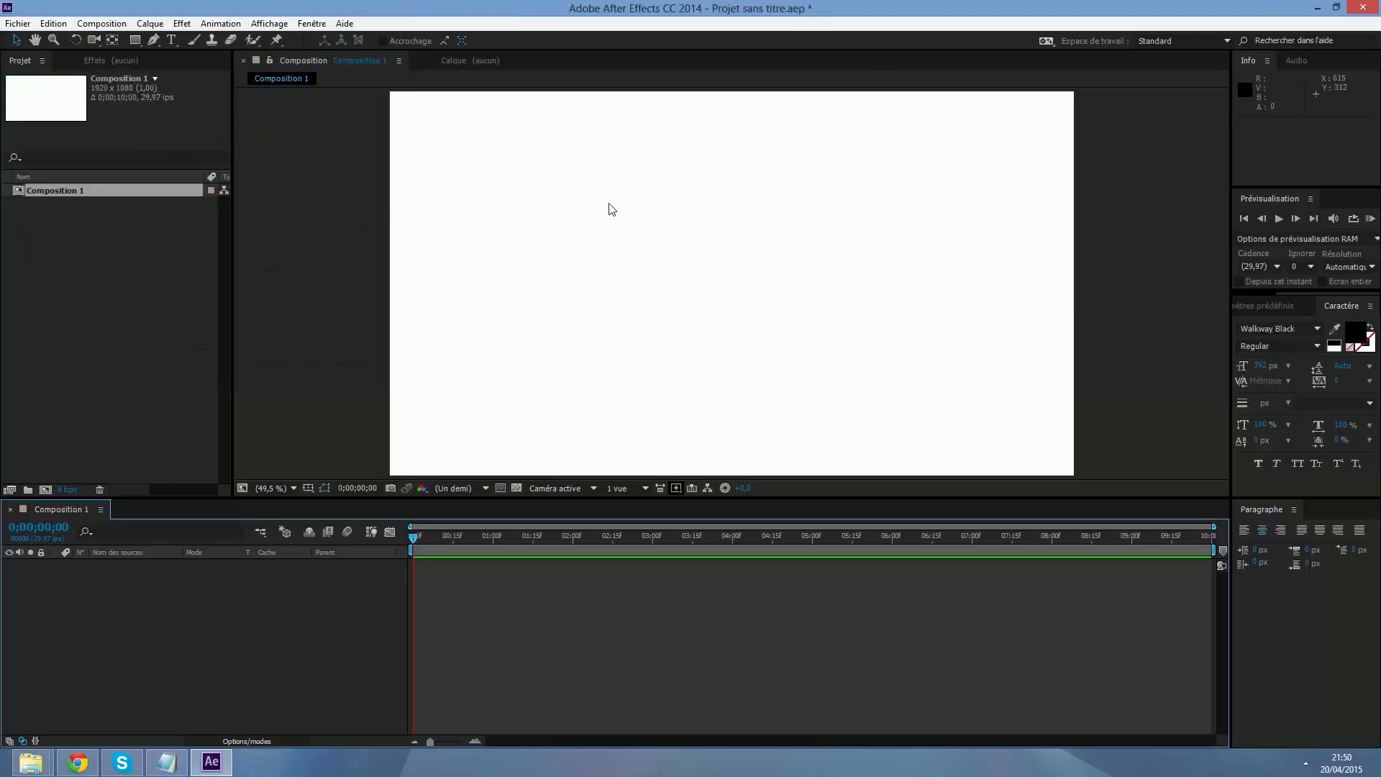
pyautogui.rightClick(146, 586)
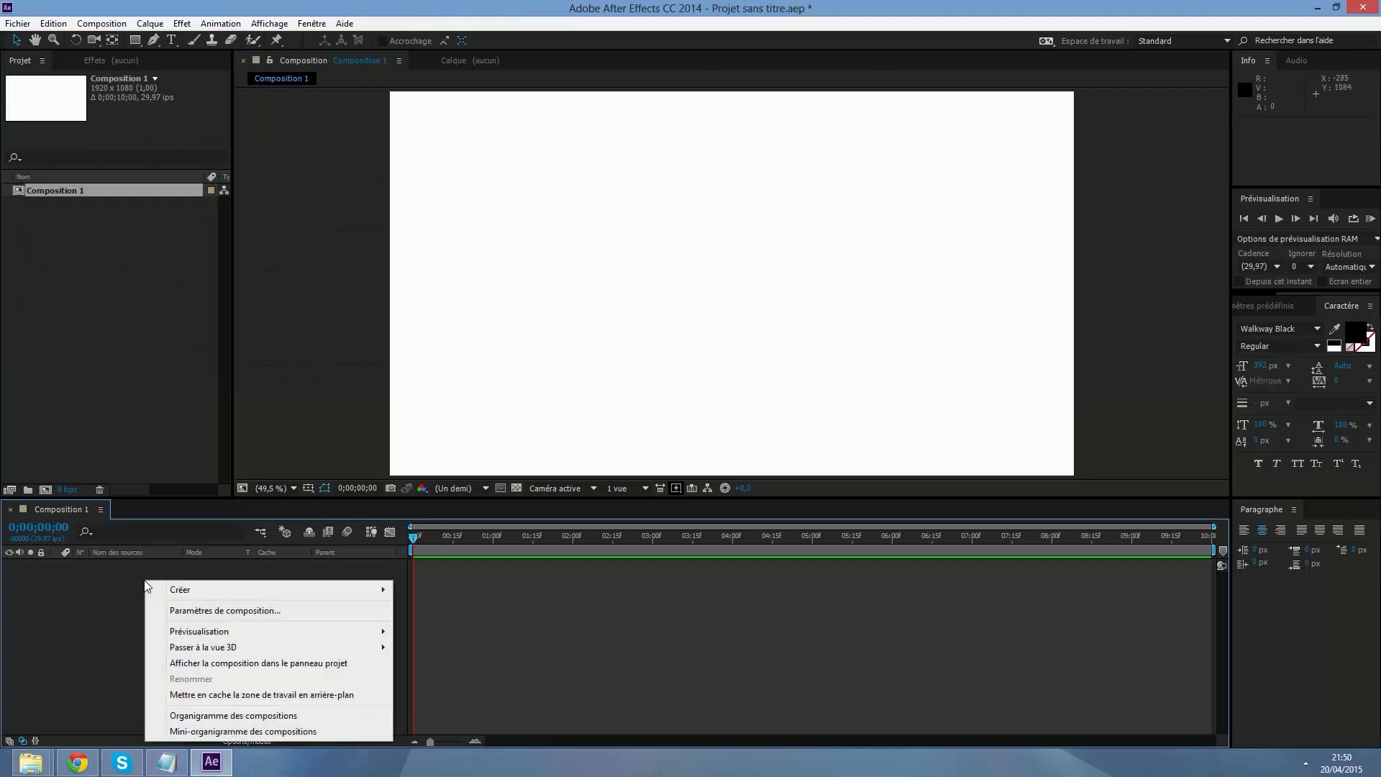
pyautogui.click(62, 584)
pyautogui.moveTo(367, 8); pyautogui.dragTo(416, 50)
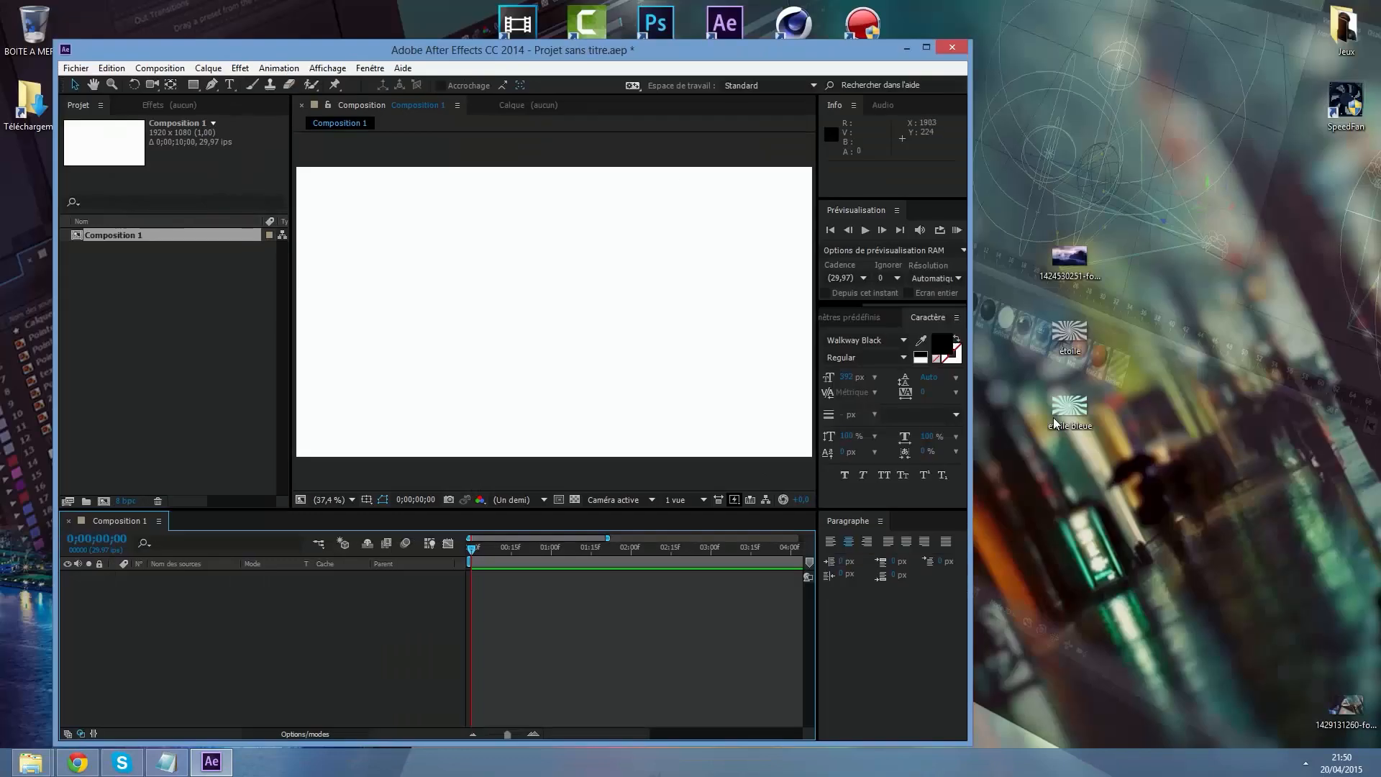
pyautogui.moveTo(1069, 256); pyautogui.dragTo(144, 337)
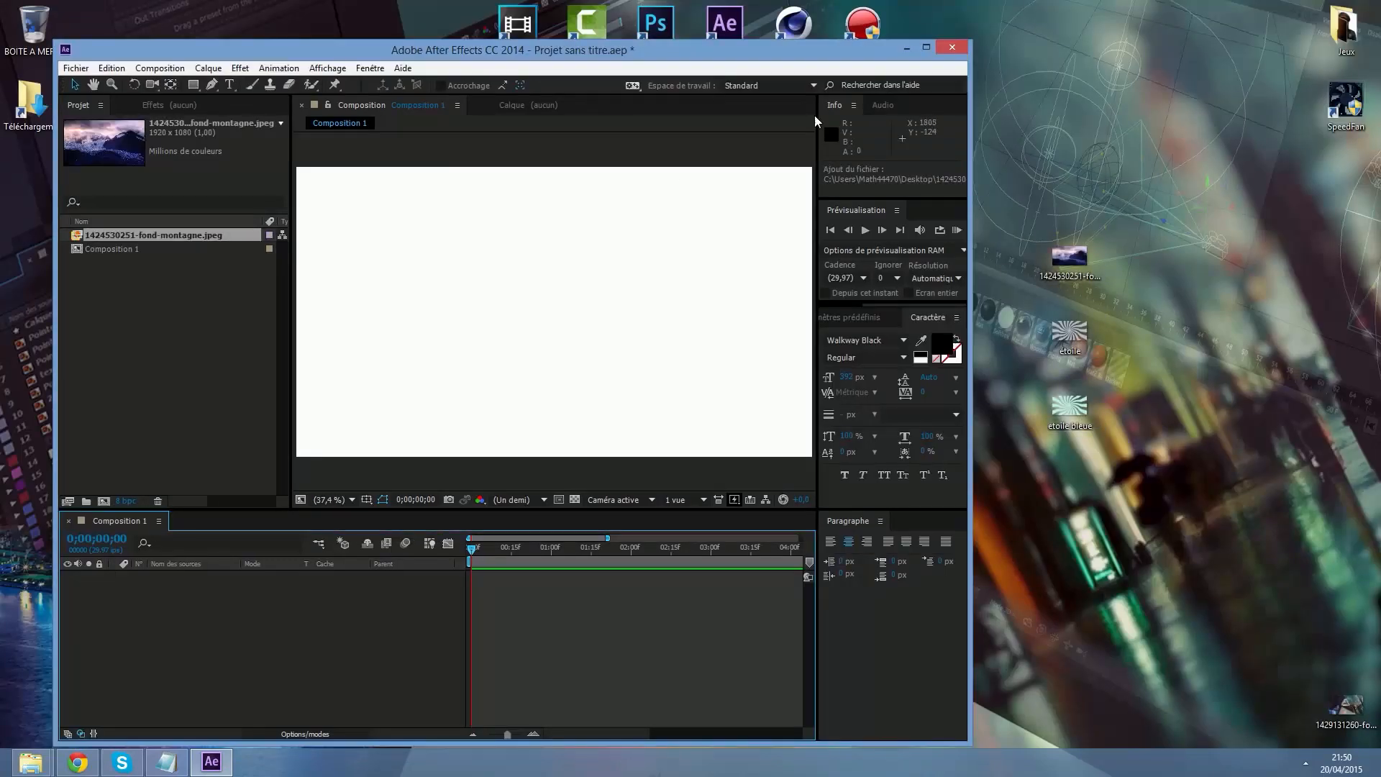
pyautogui.click(927, 48)
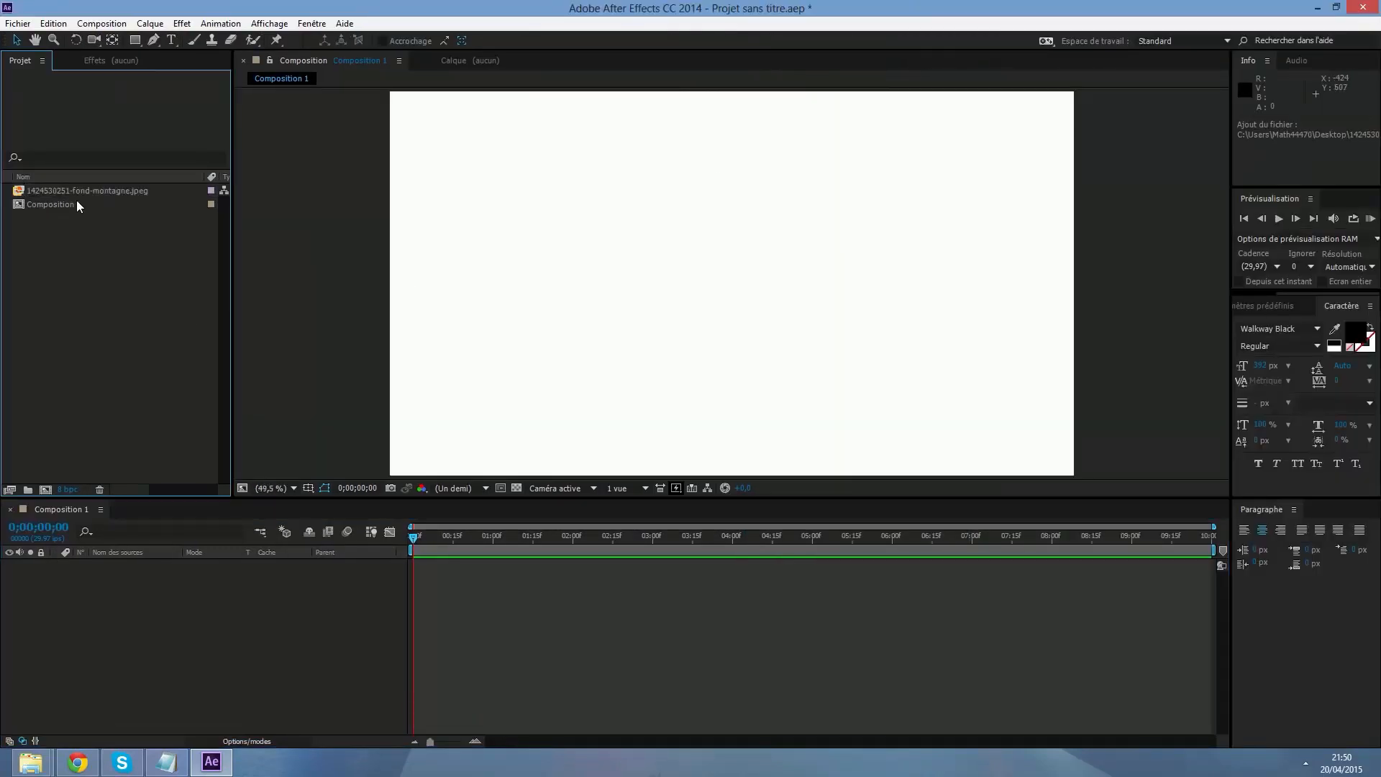
# Add the mountain picture to Composition 1 as a layer.
pyautogui.moveTo(80, 190); pyautogui.dragTo(166, 651)
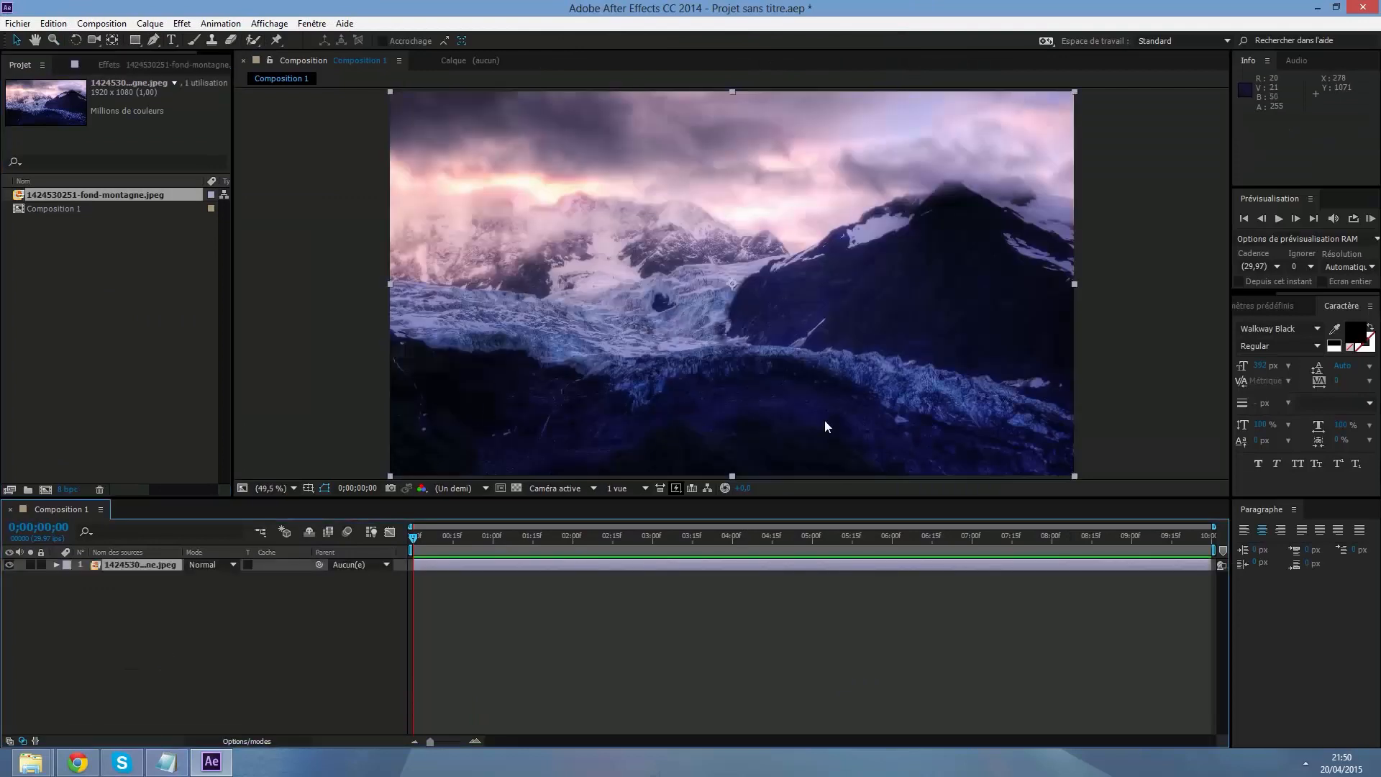
pyautogui.click(308, 389)
pyautogui.click(277, 625)
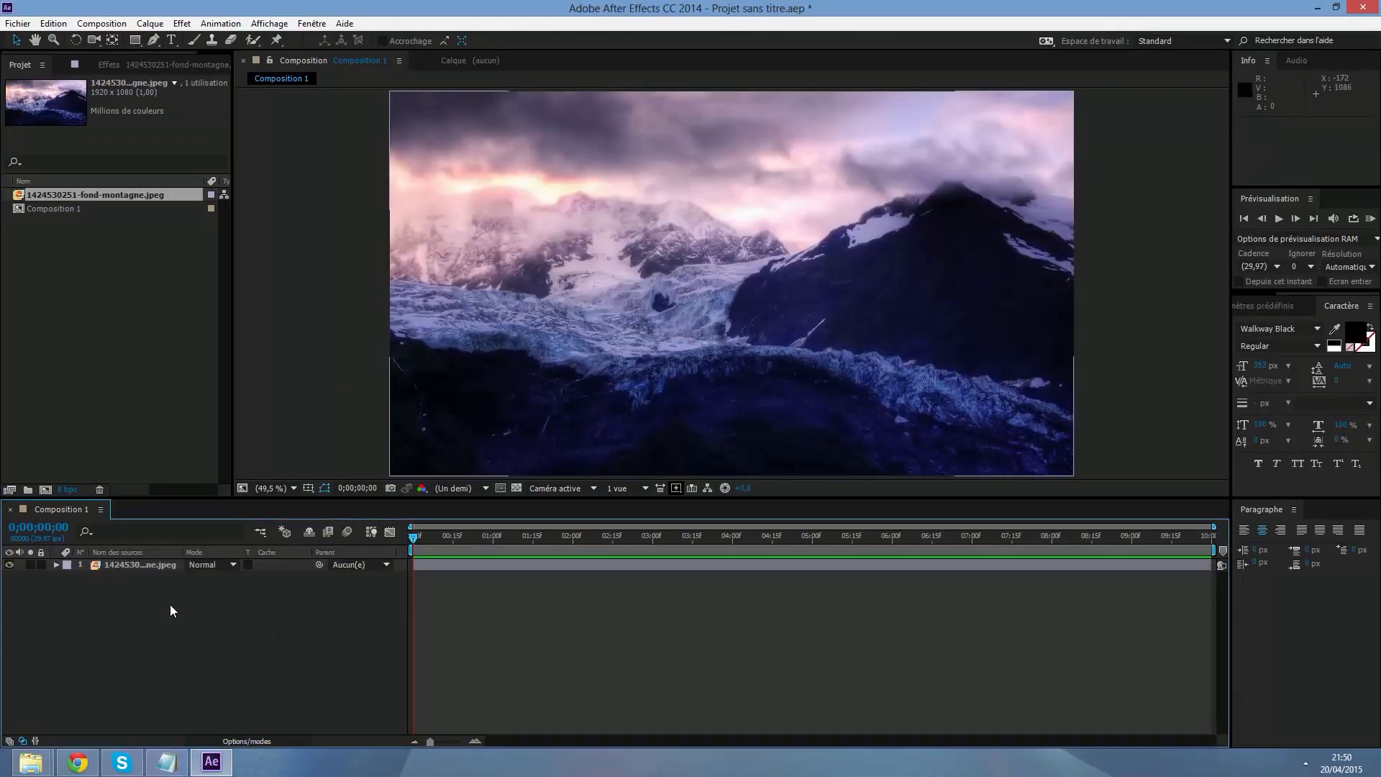
# Create a text layer above the mountain picture reading "MS" in capitals.
pyautogui.rightClick(159, 602)
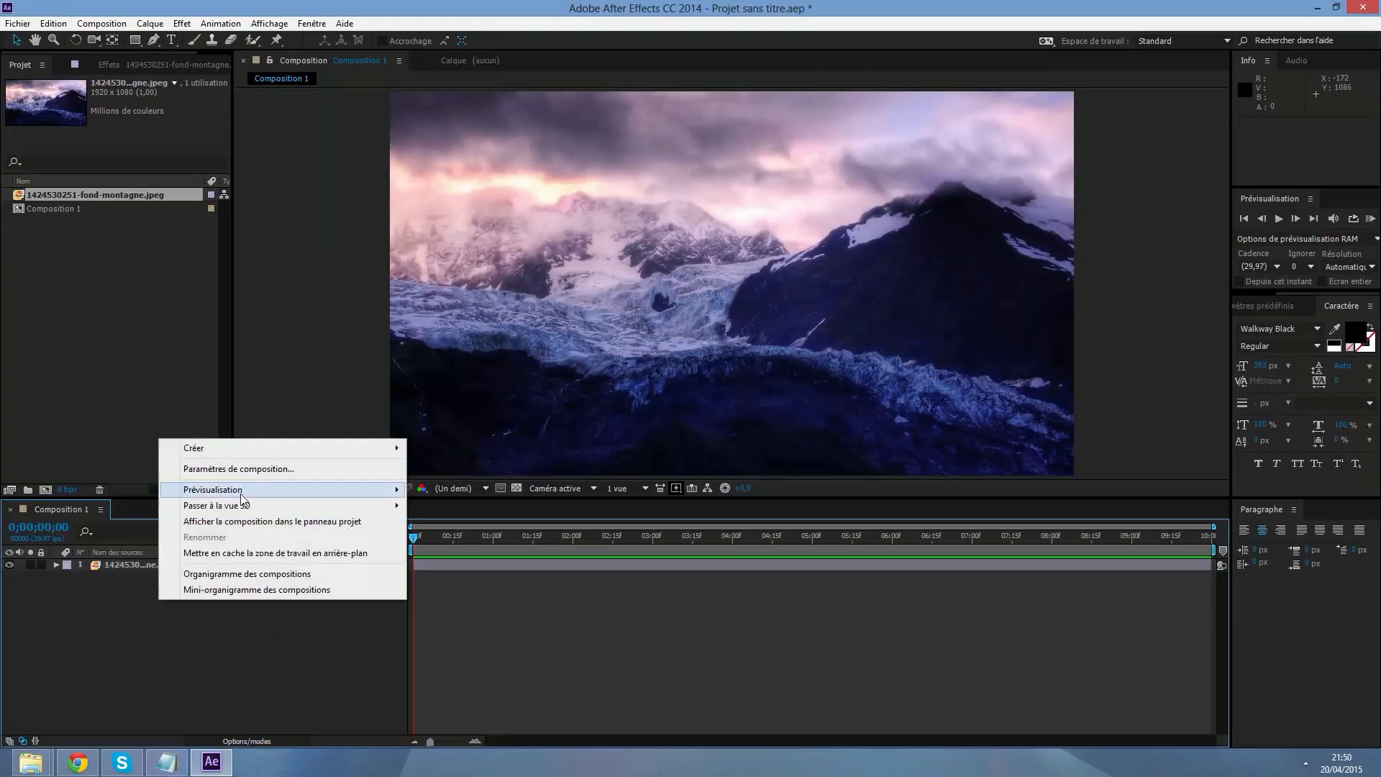
pyautogui.moveTo(259, 451)
pyautogui.click(435, 468)
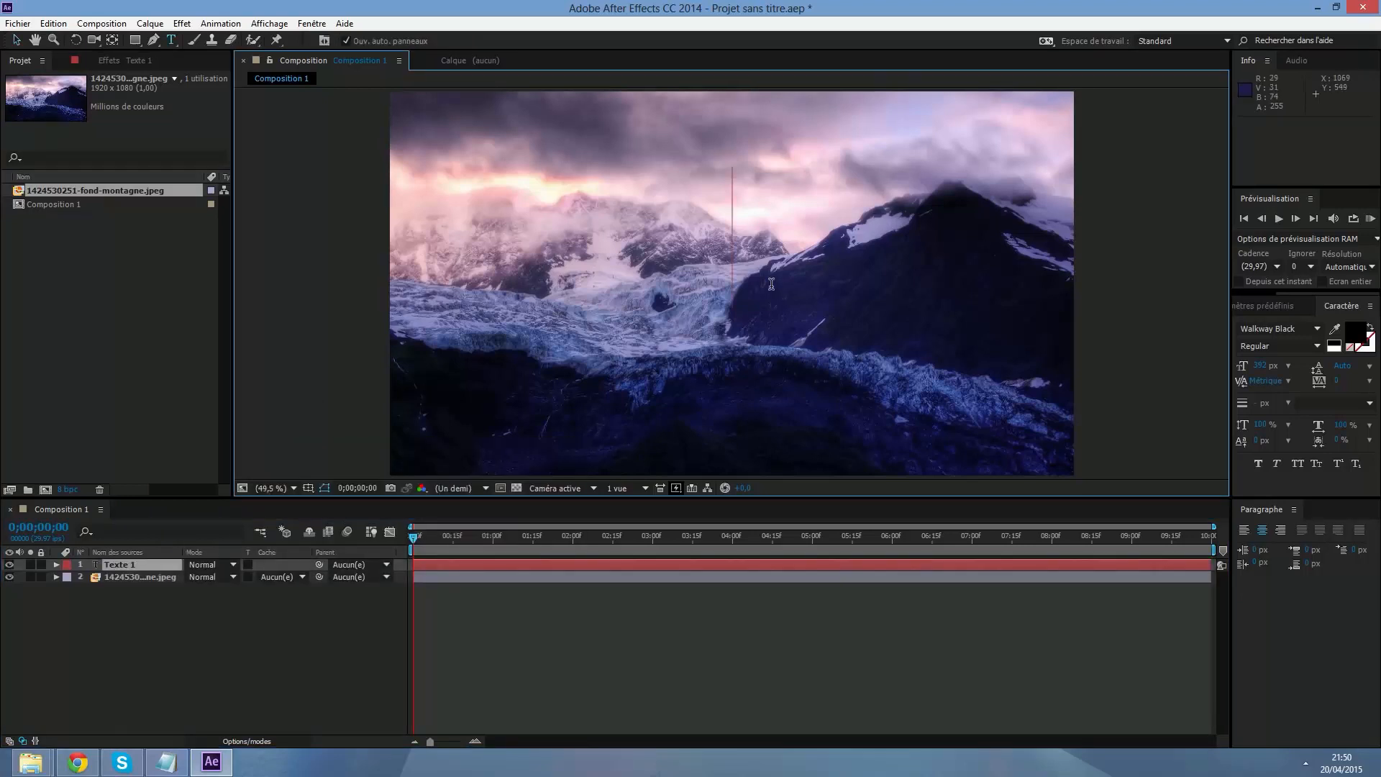
pyautogui.write('ms')
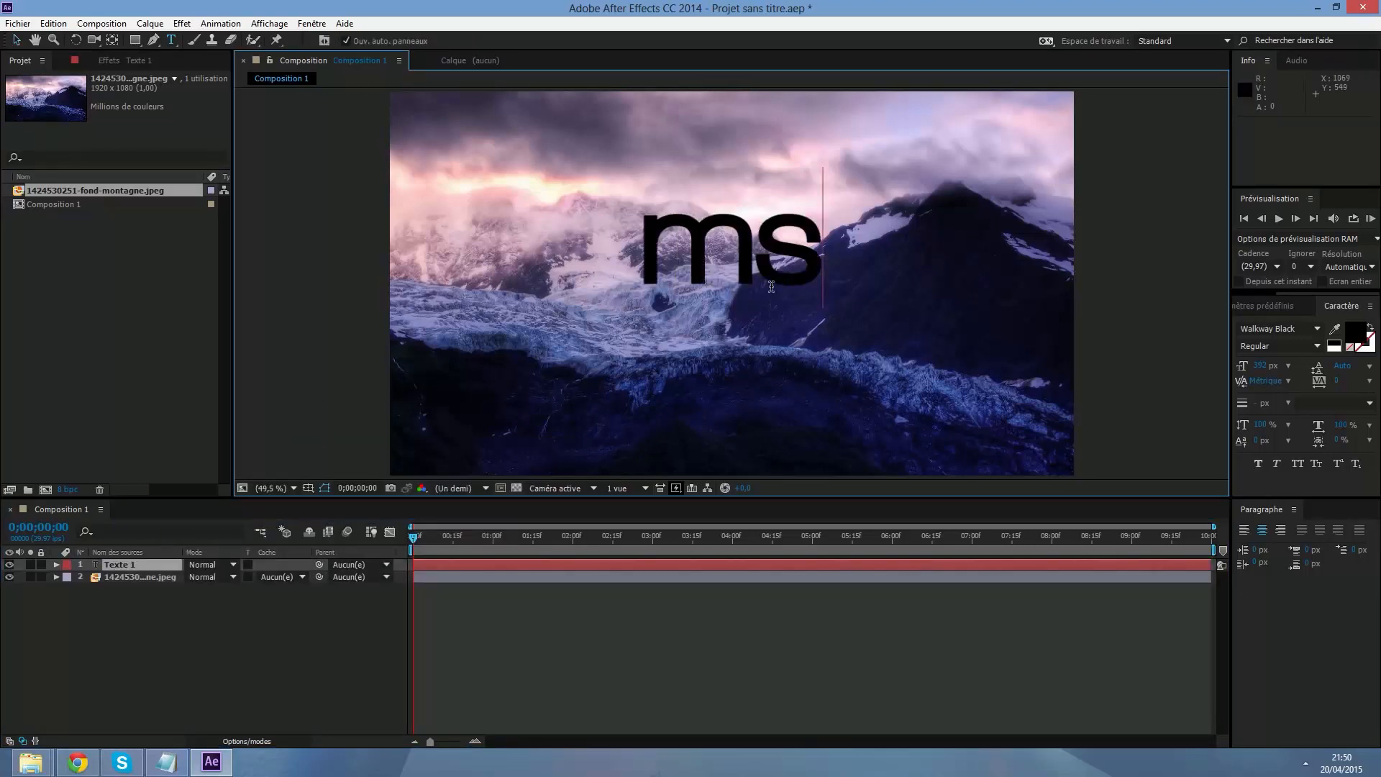
pyautogui.press('BackSpace')
pyautogui.press('BackSpace')
pyautogui.write('MS')
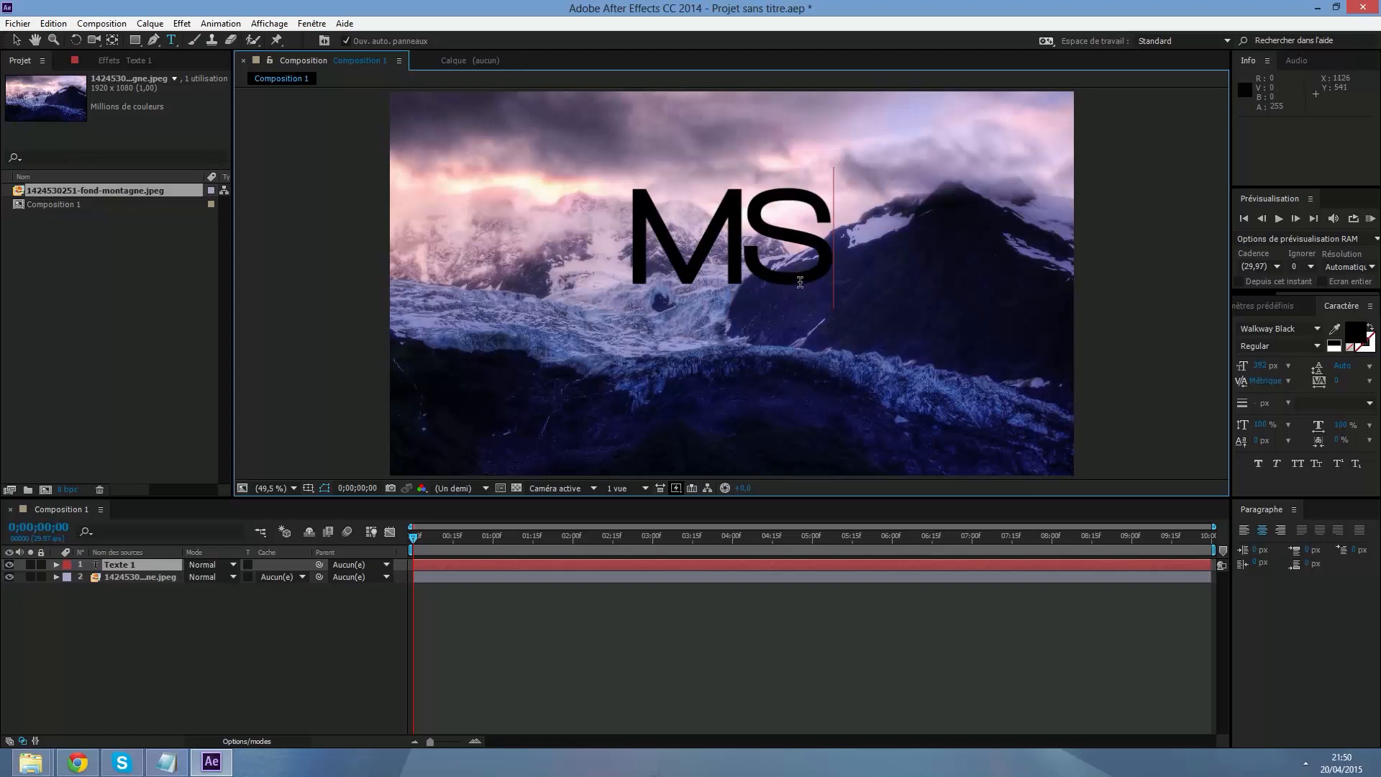
# Increase the font size of the "MS" text to about 399 px.
pyautogui.moveTo(839, 239); pyautogui.dragTo(605, 240)
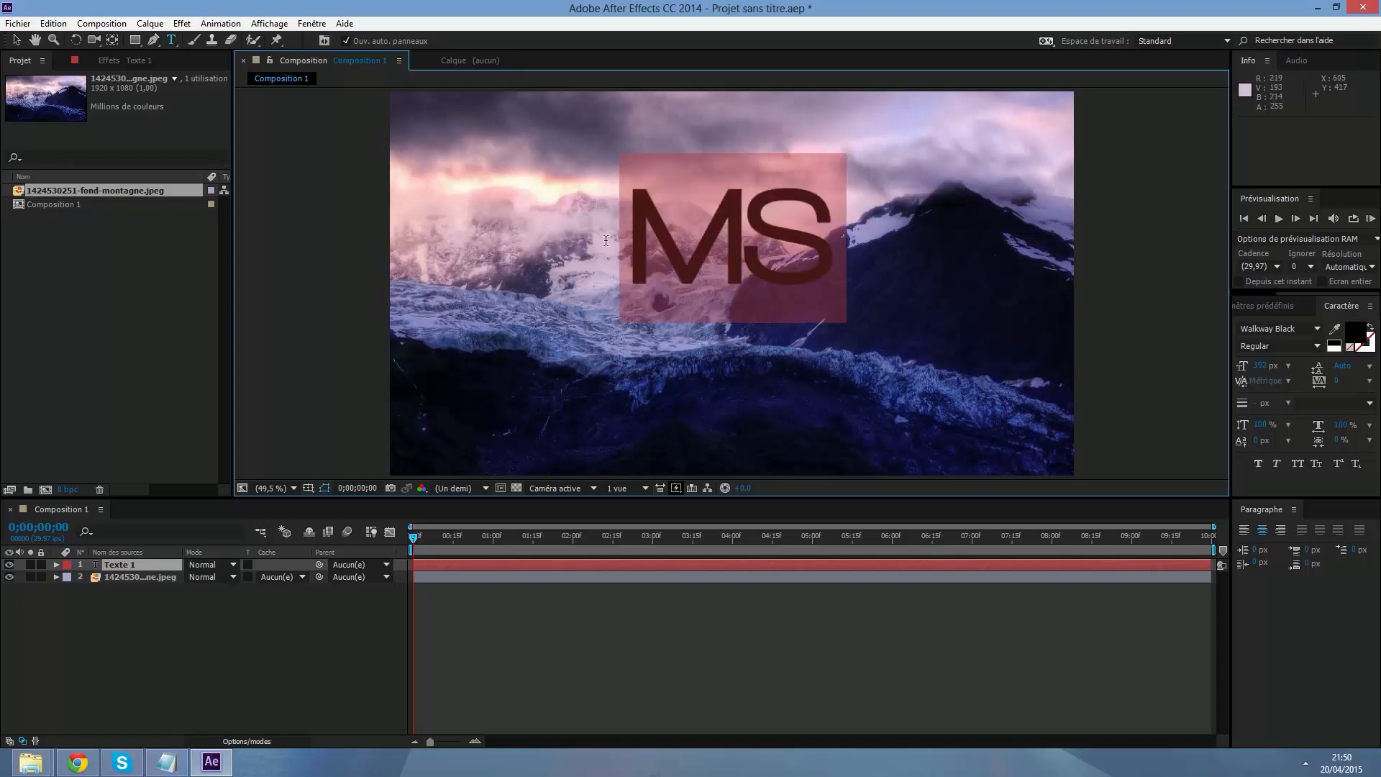
pyautogui.click(1313, 330)
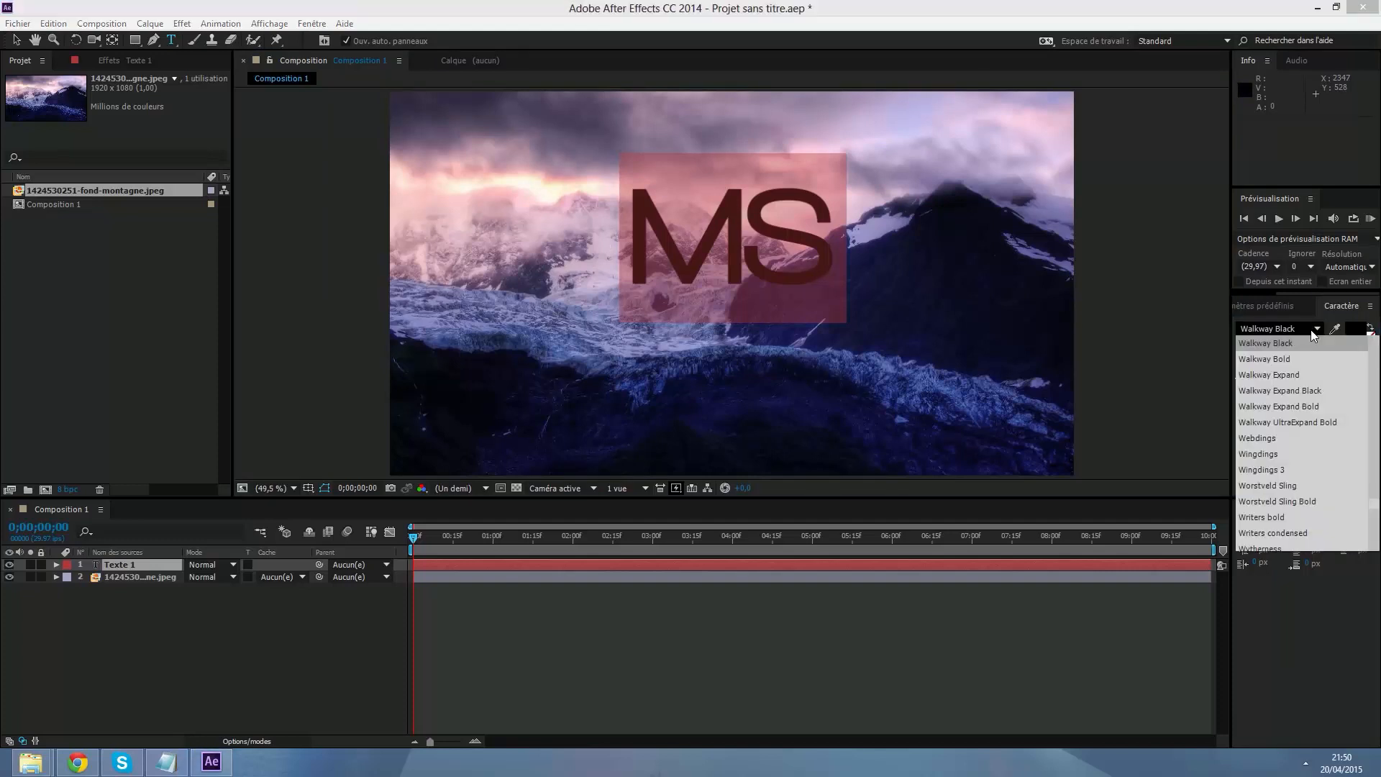
pyautogui.click(1312, 331)
pyautogui.click(1313, 331)
pyautogui.press('Escape')
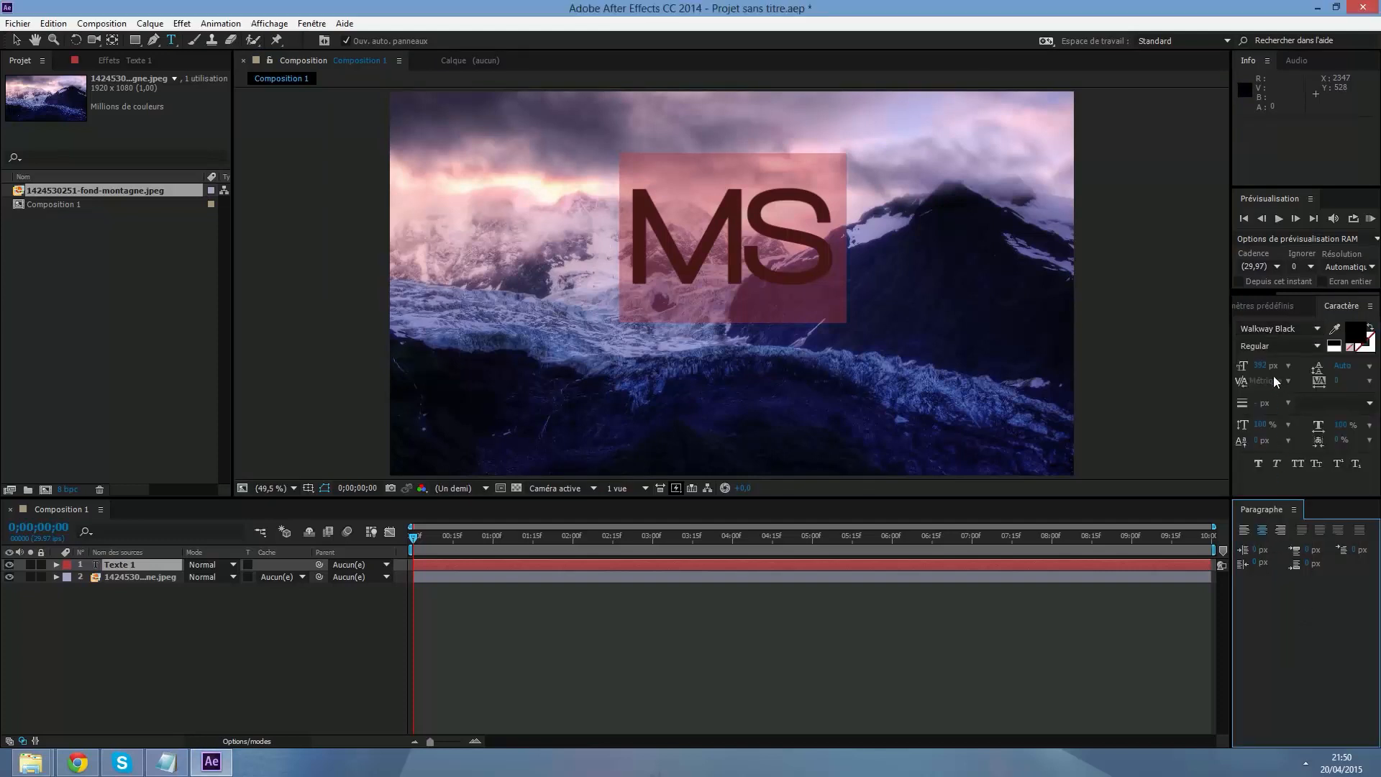
pyautogui.moveTo(1261, 366); pyautogui.dragTo(1275, 367)
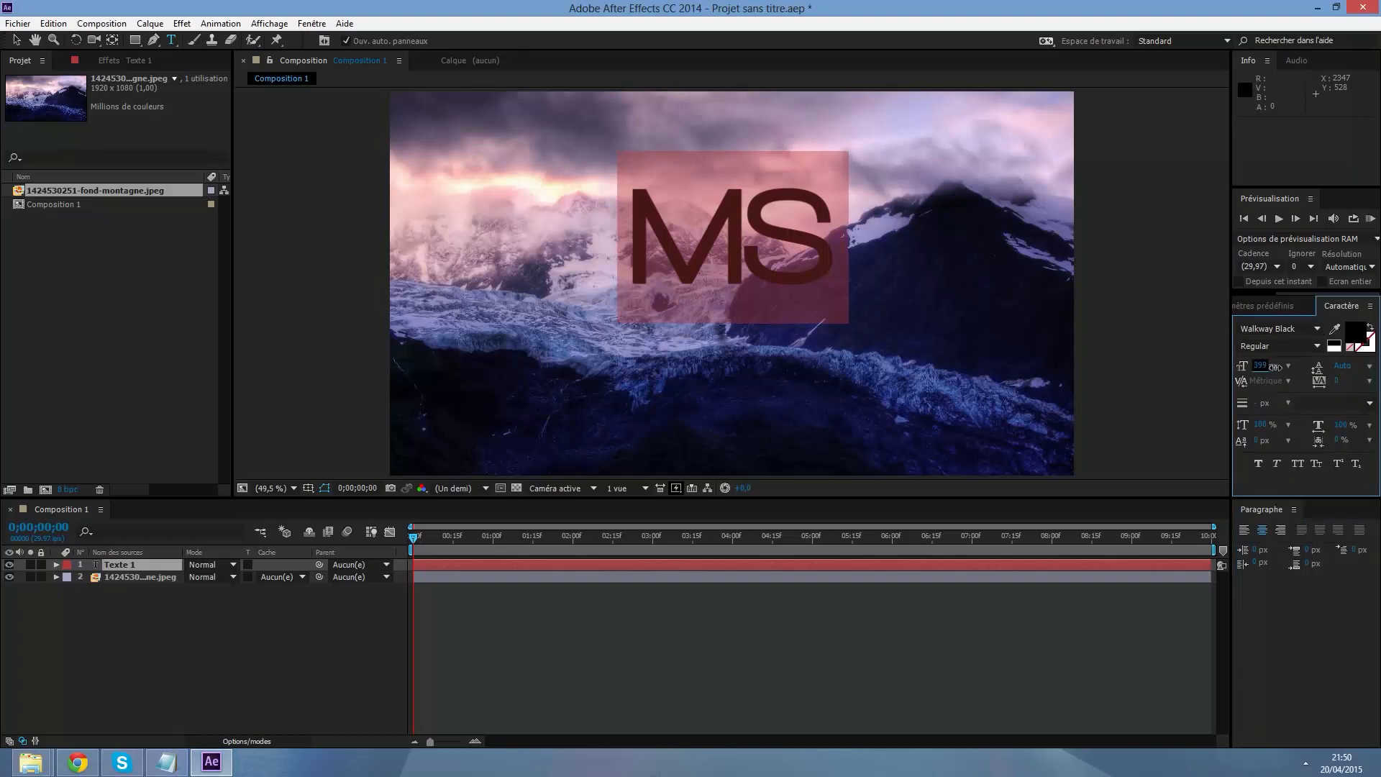
pyautogui.click(1270, 366)
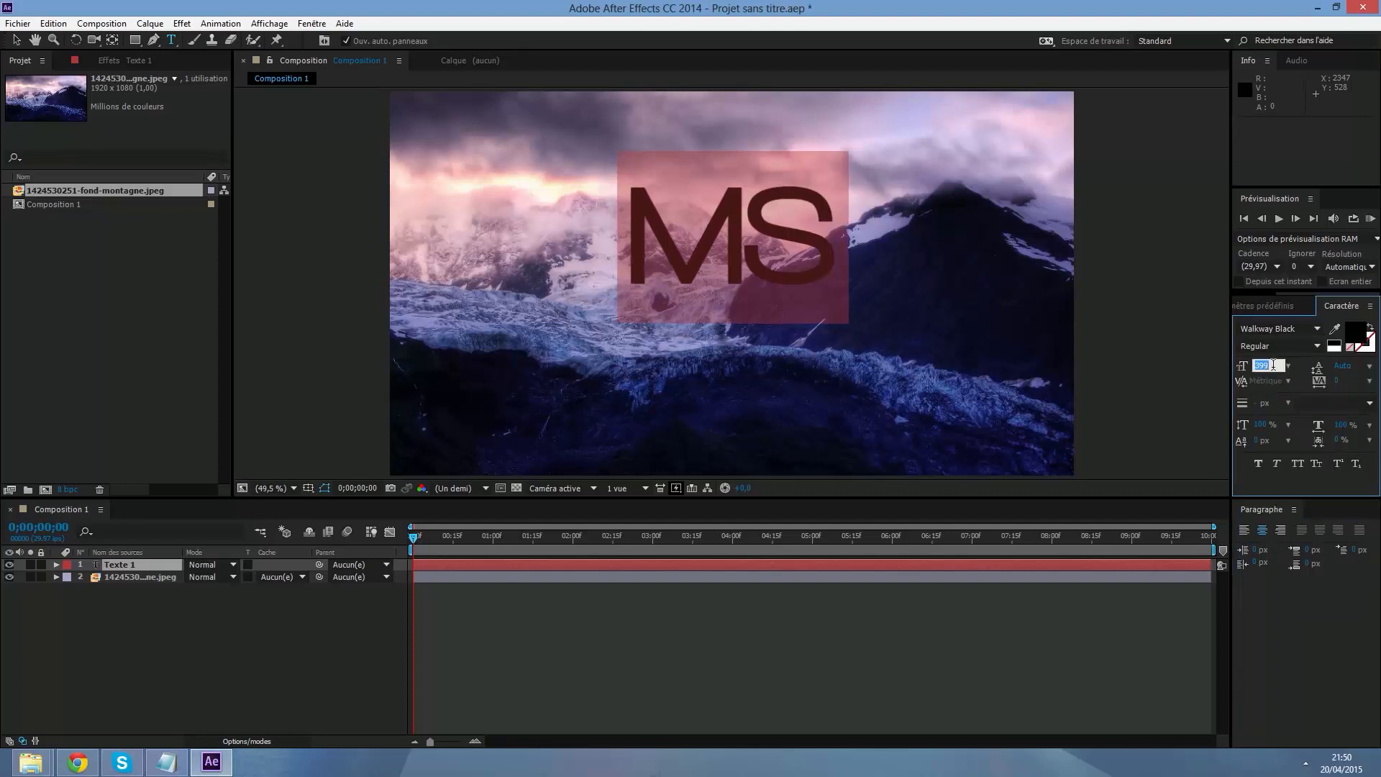
# Display the title/action safe guides and centre the "MS" text in the frame, at about position 954, 654.
pyautogui.click(308, 488)
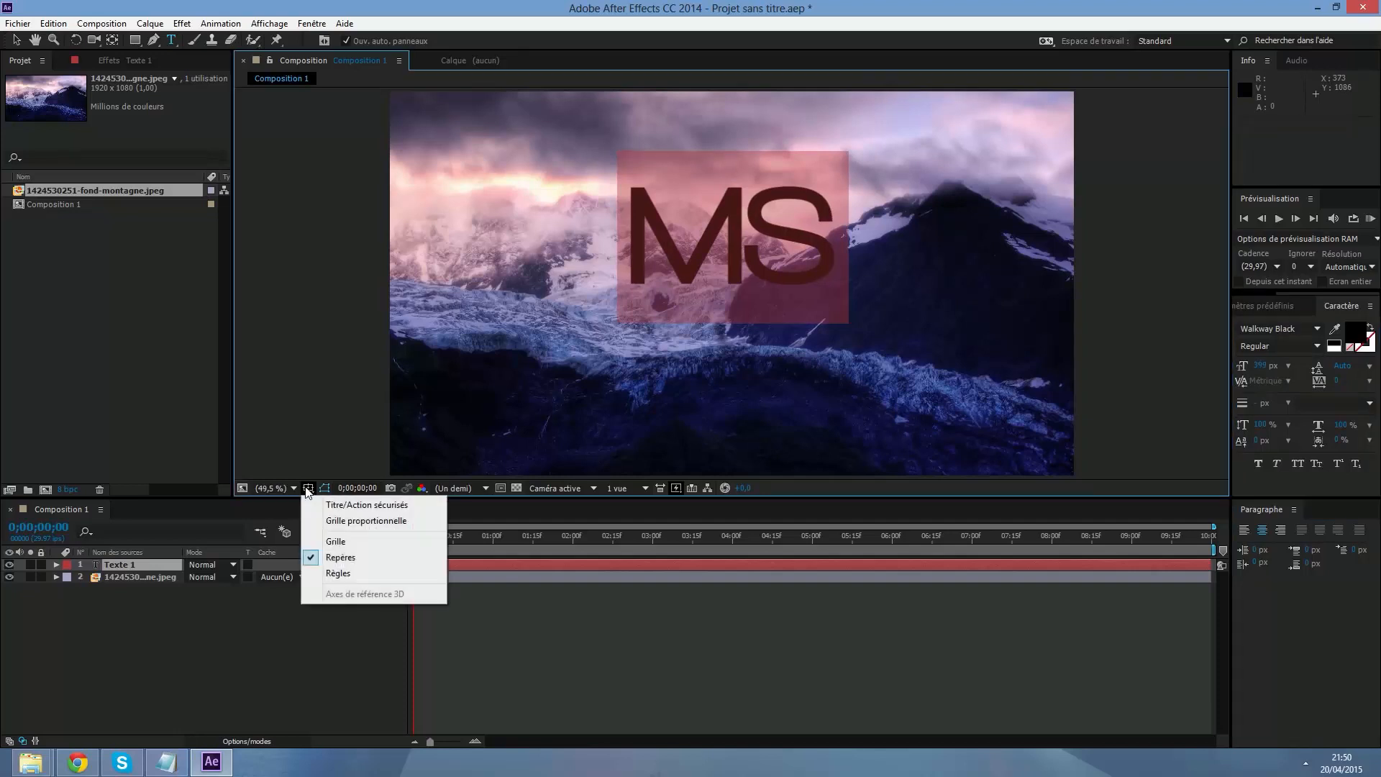
pyautogui.click(344, 507)
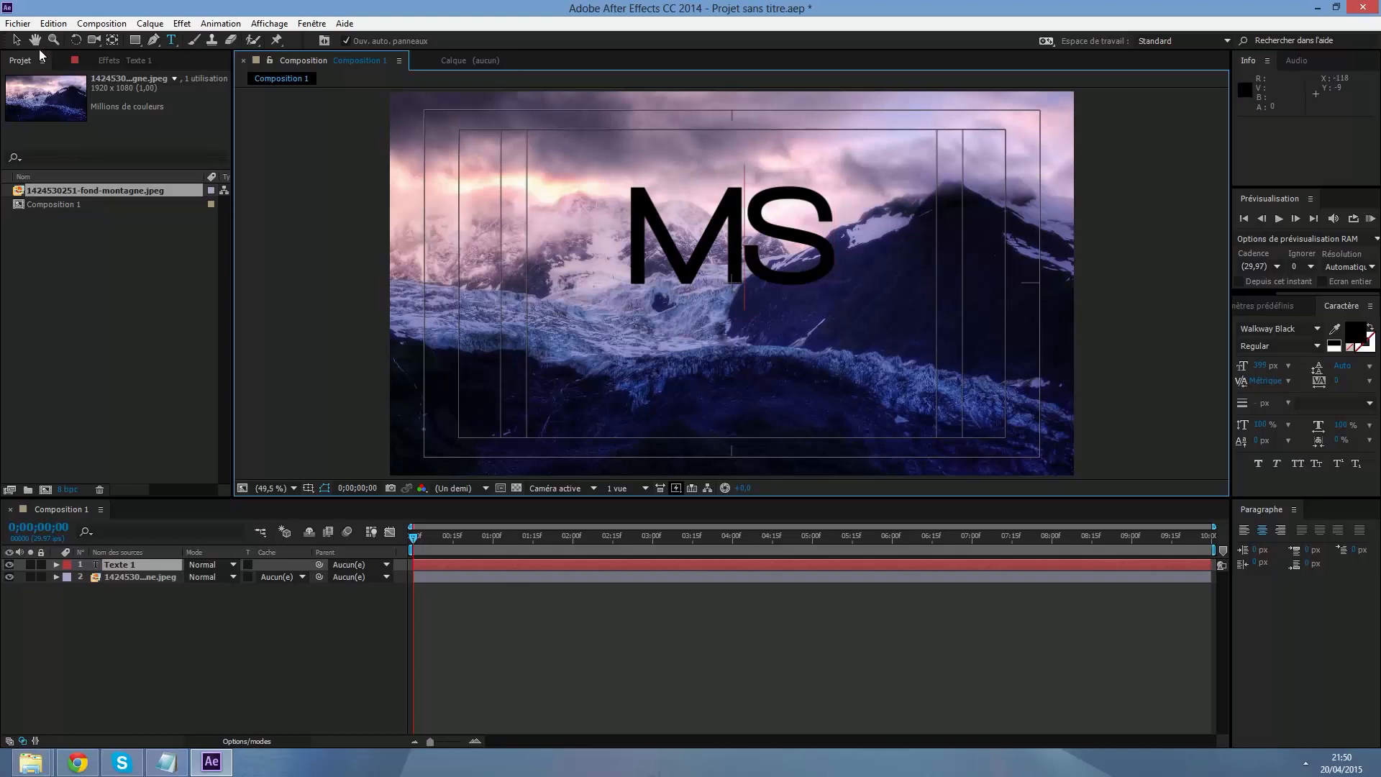
pyautogui.click(16, 39)
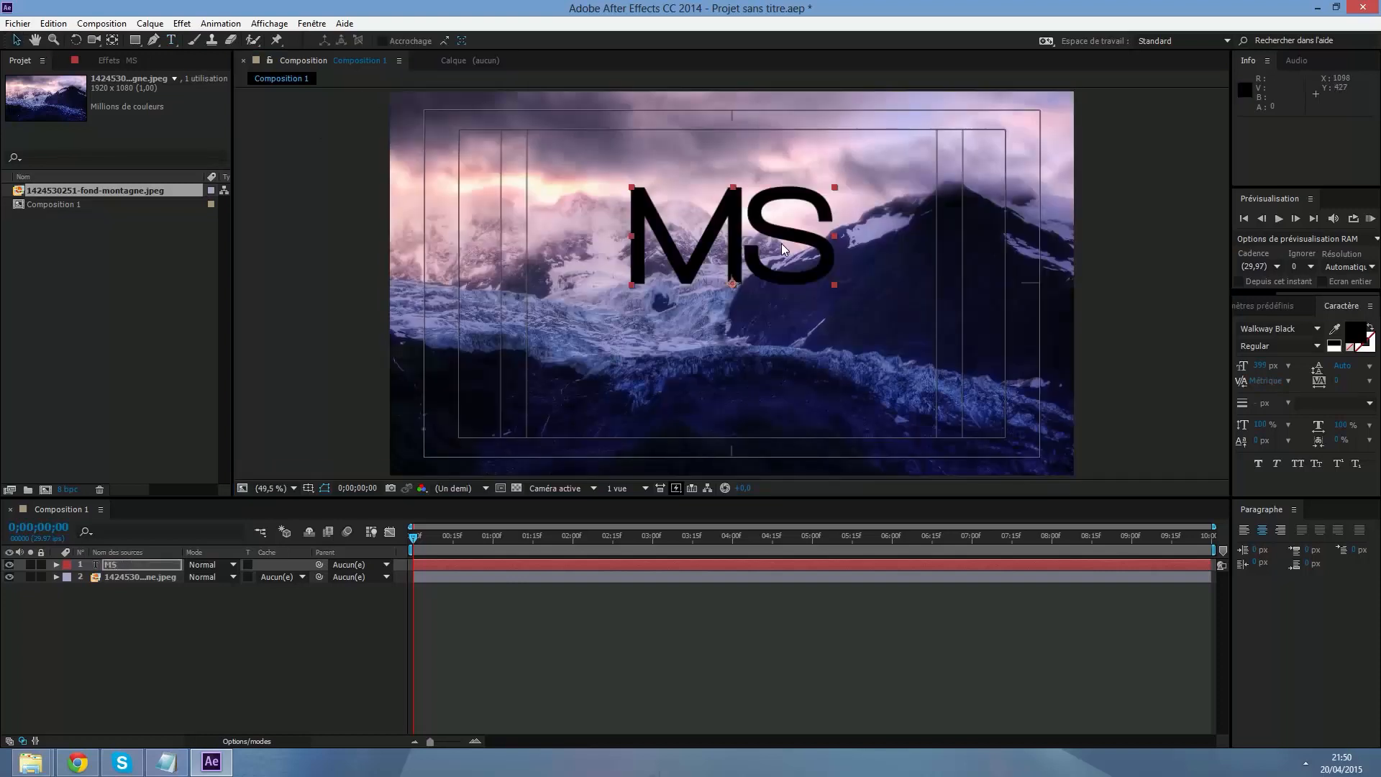
pyautogui.moveTo(782, 243); pyautogui.dragTo(784, 292)
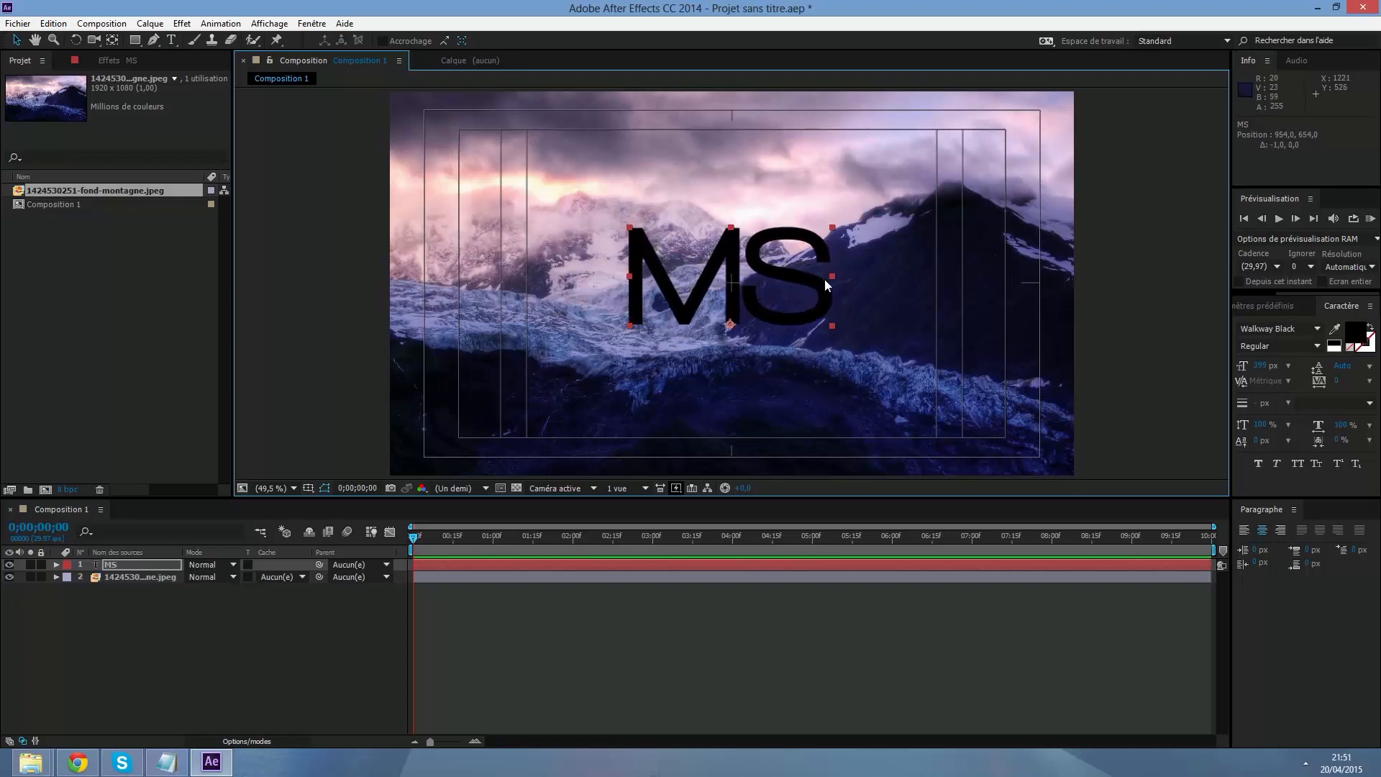
pyautogui.click(1111, 345)
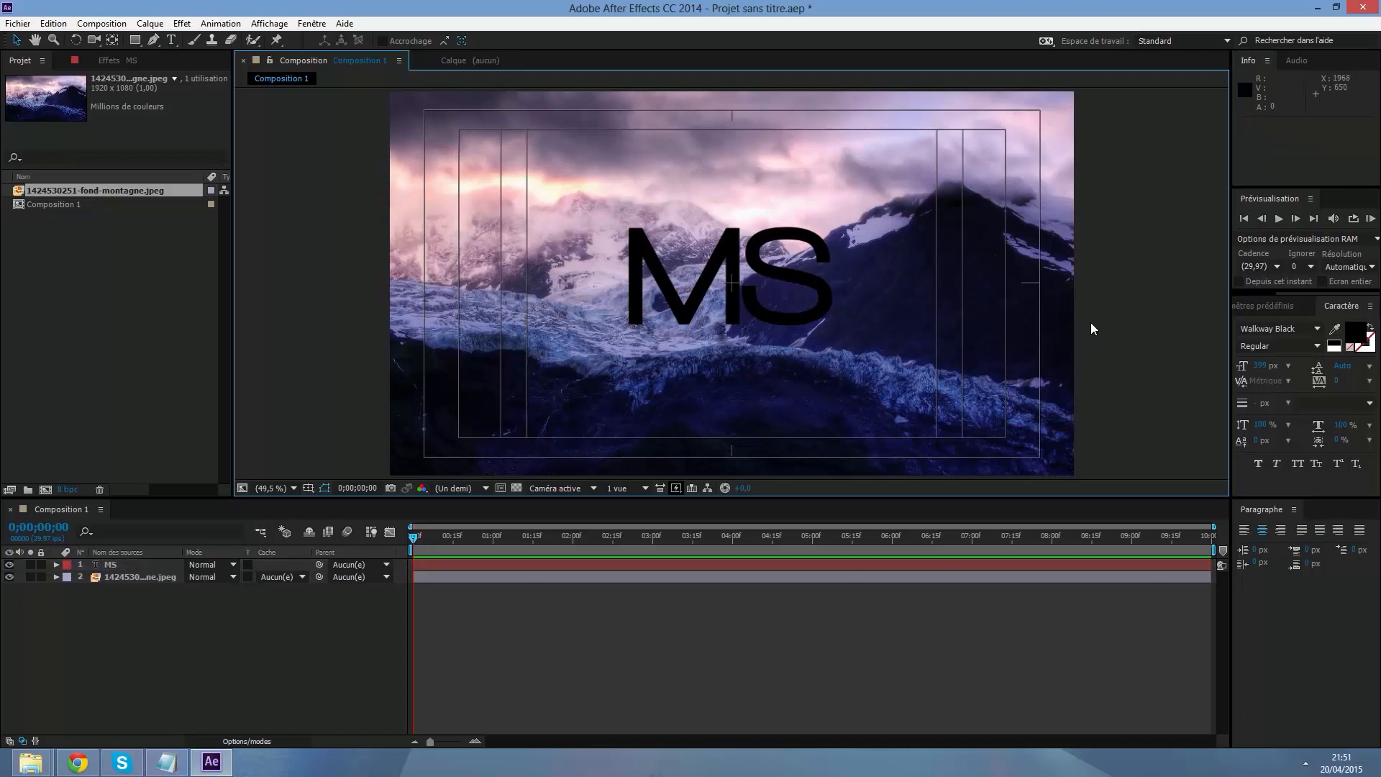
# Set the mountain layer's track matte to Alpha MS and shift the picture within the letters to about position 863, 492.
pyautogui.click(207, 606)
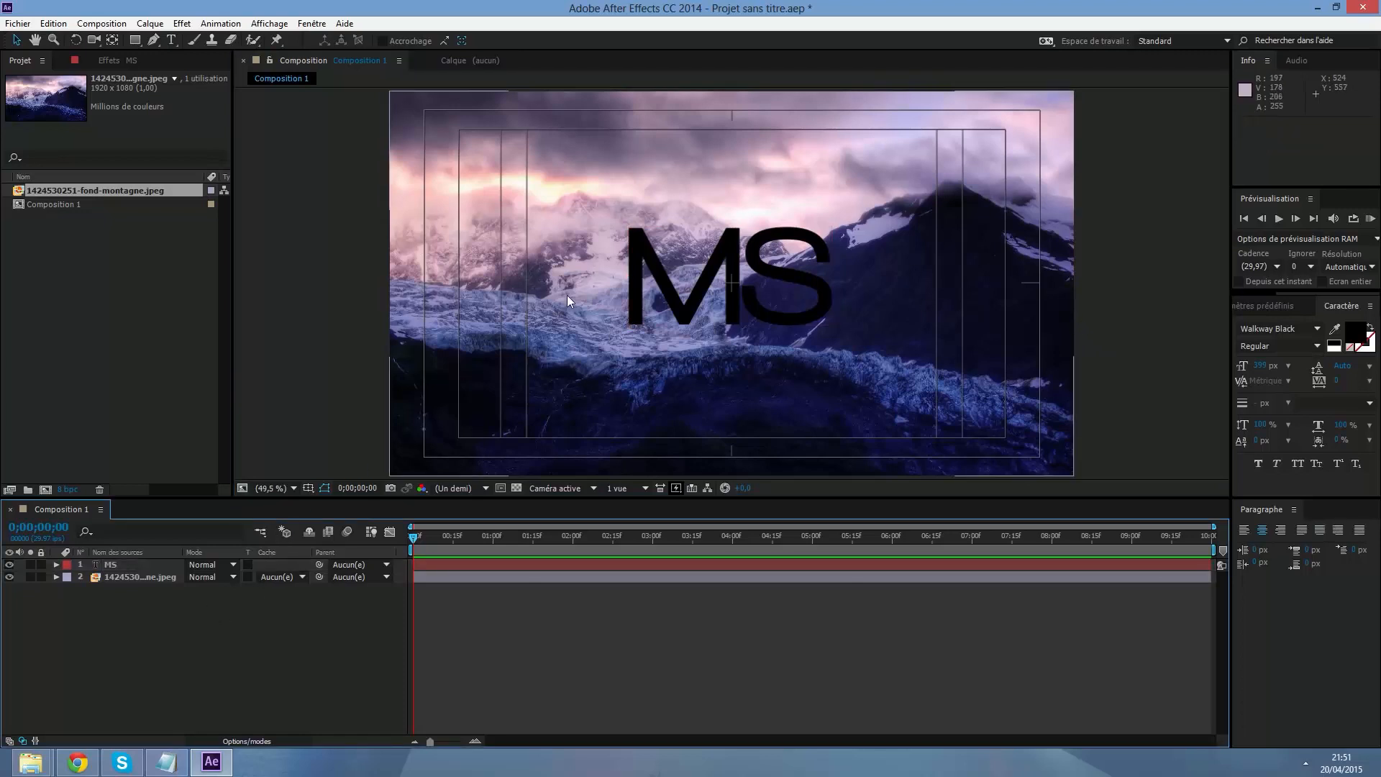
pyautogui.click(144, 577)
pyautogui.click(287, 613)
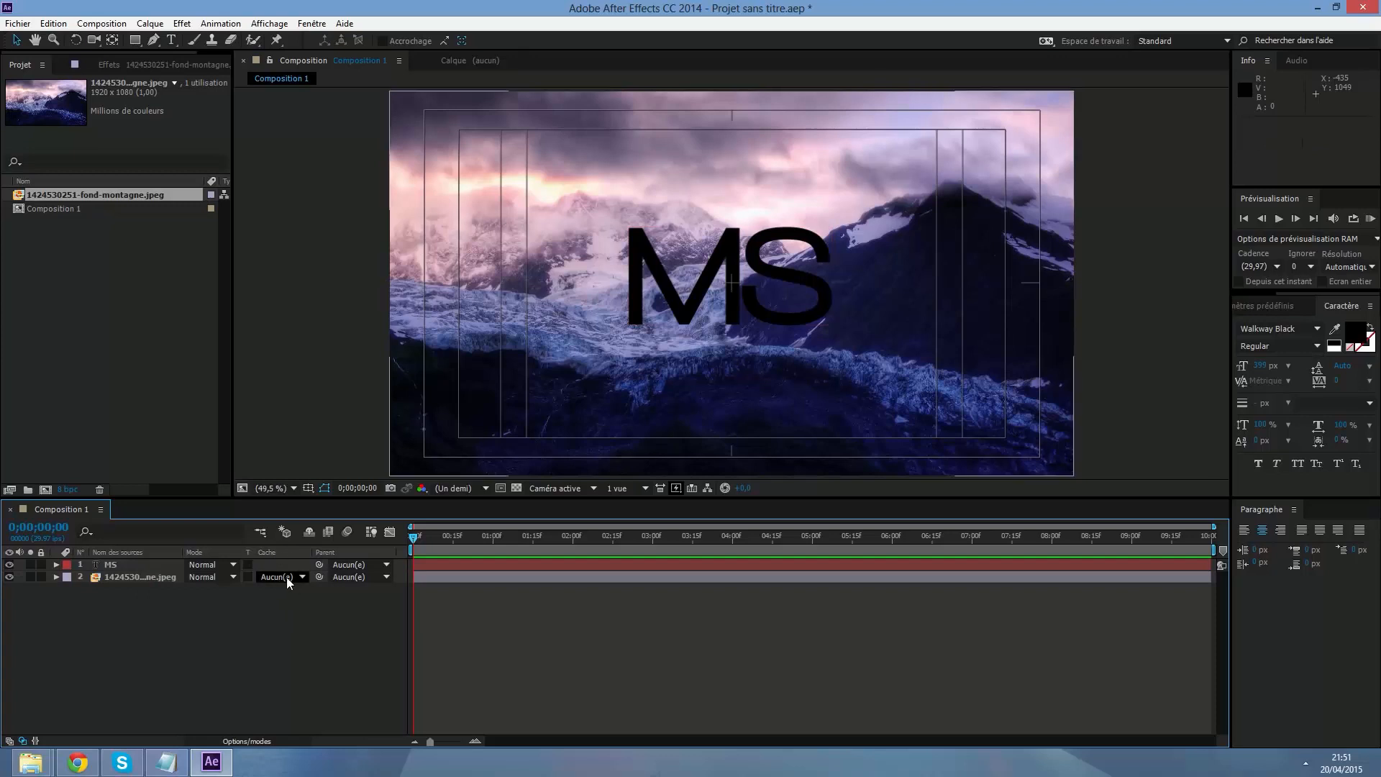
pyautogui.click(286, 577)
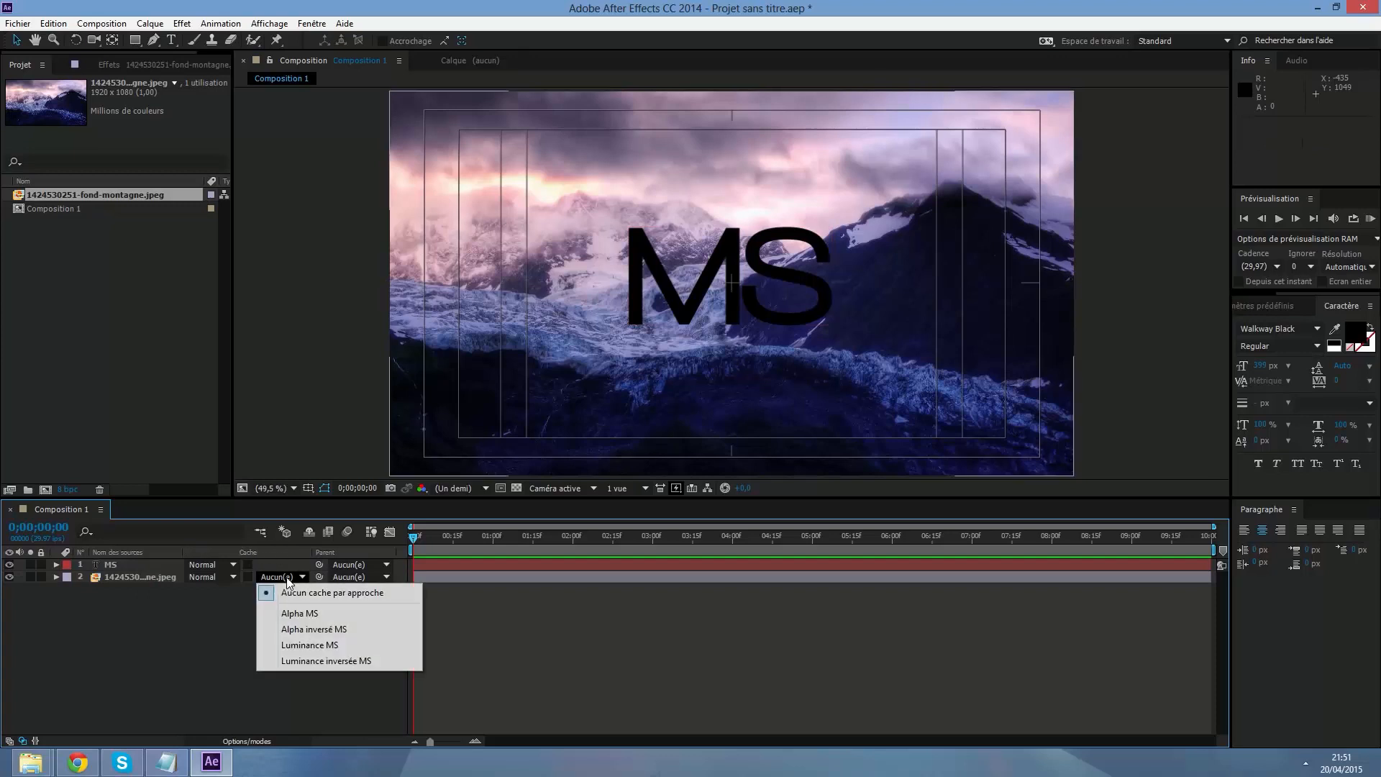
pyautogui.click(311, 617)
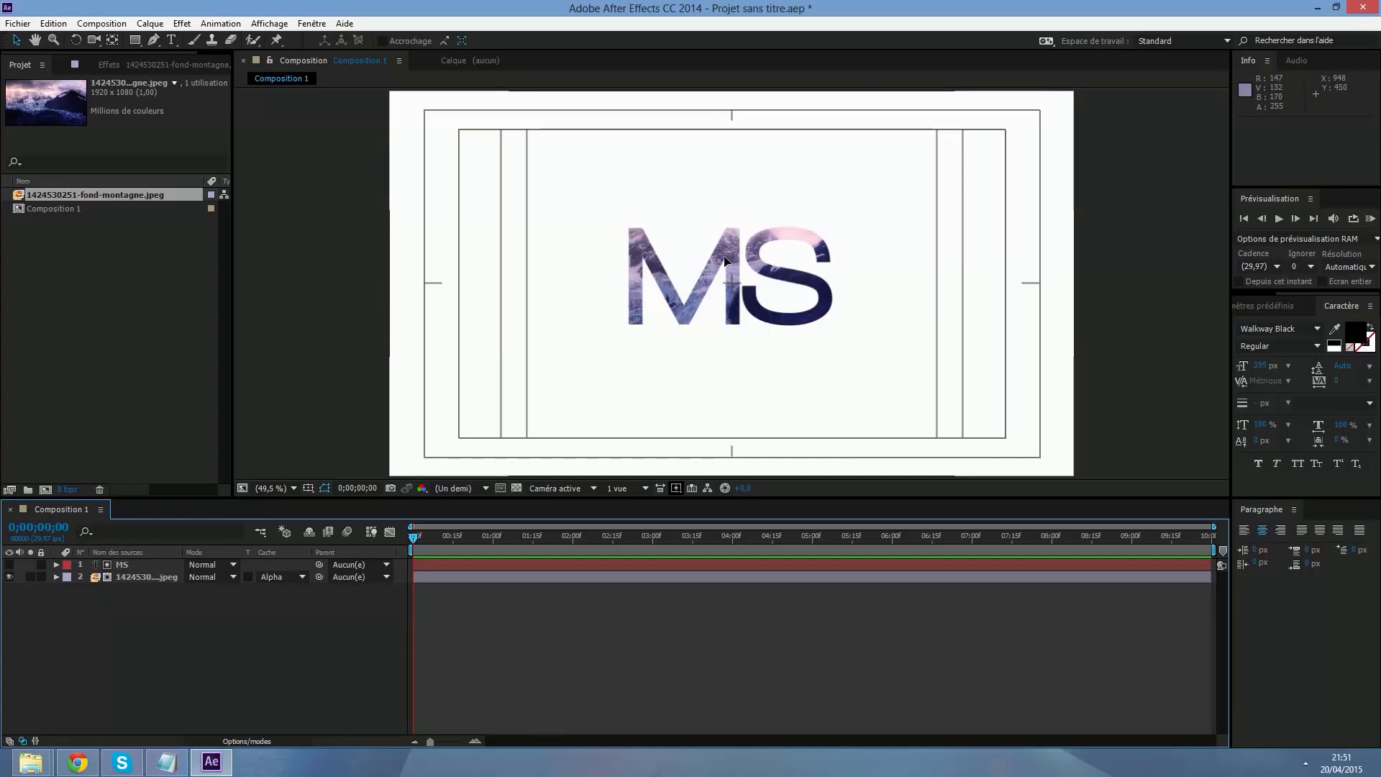
pyautogui.moveTo(728, 252); pyautogui.dragTo(695, 239)
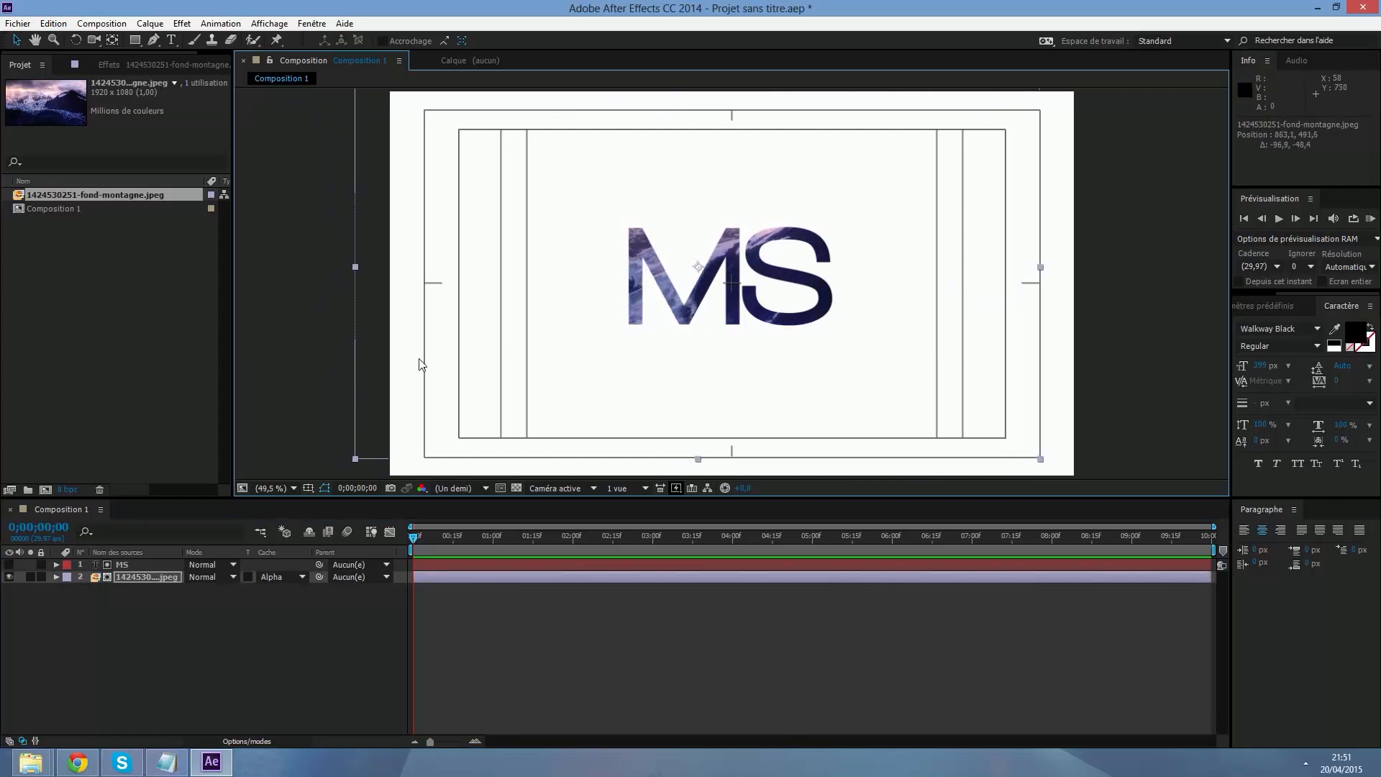
pyautogui.click(284, 322)
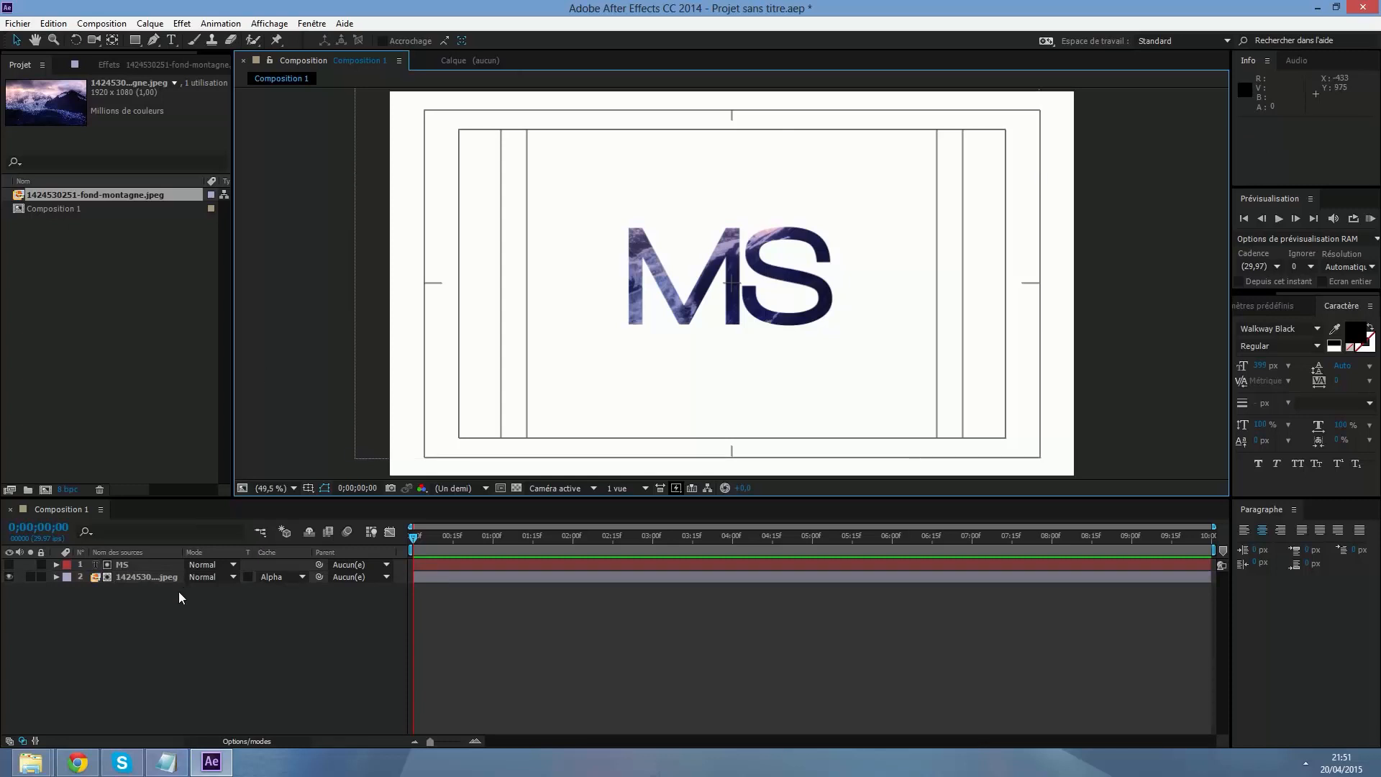
# Precompose the "MS" text layer and the mountain picture layer together under the name "C'est le texte".
pyautogui.click(147, 574)
pyautogui.click(137, 567)
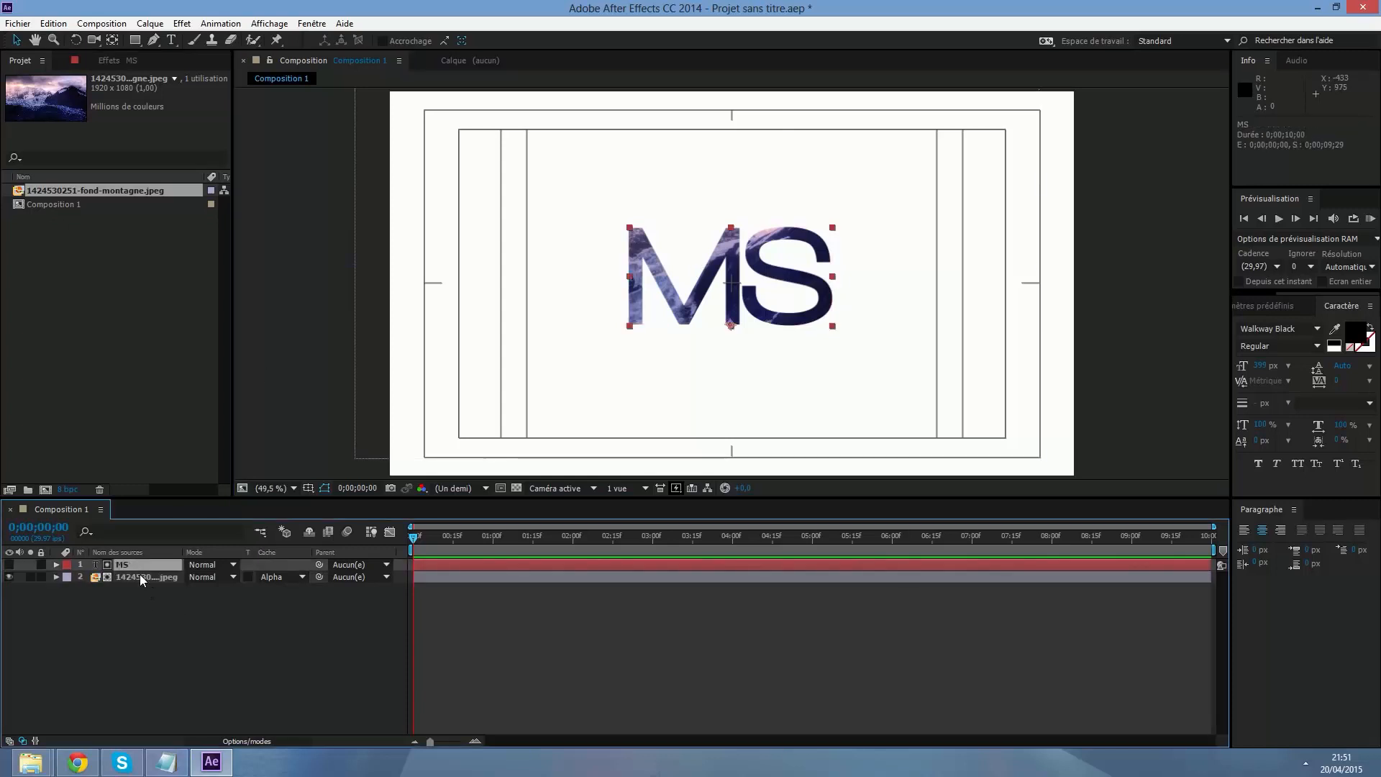
pyautogui.keyDown('ctrl'); pyautogui.click(142, 577); pyautogui.keyUp('ctrl')
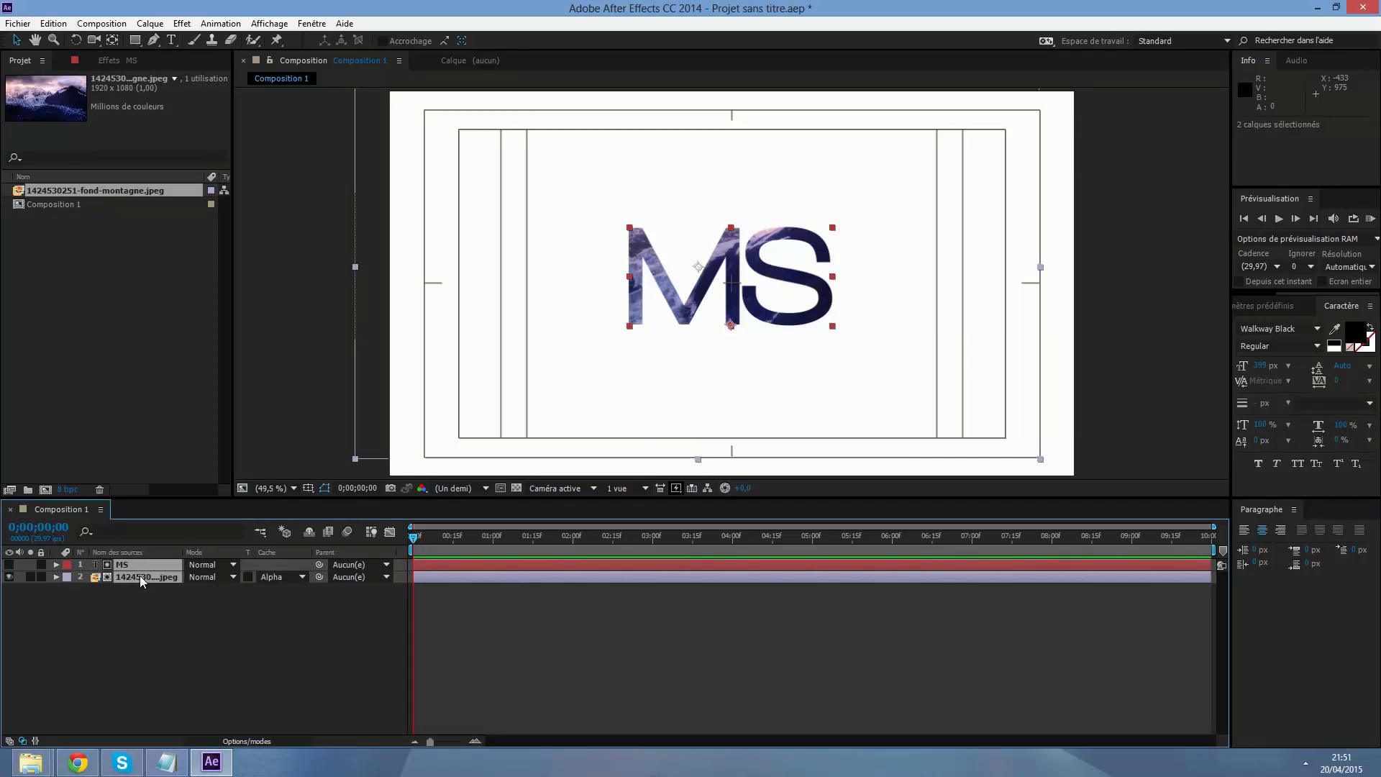
pyautogui.rightClick(139, 576)
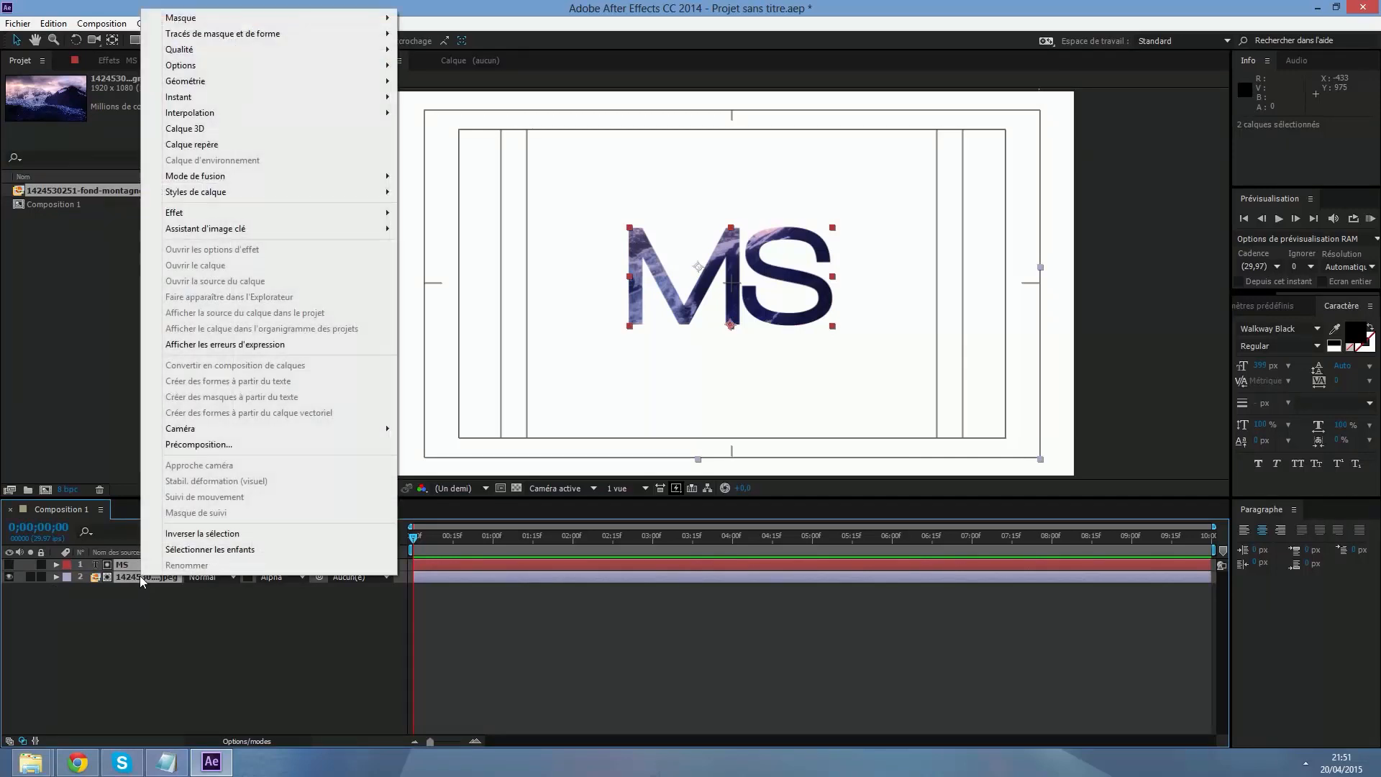
pyautogui.click(199, 445)
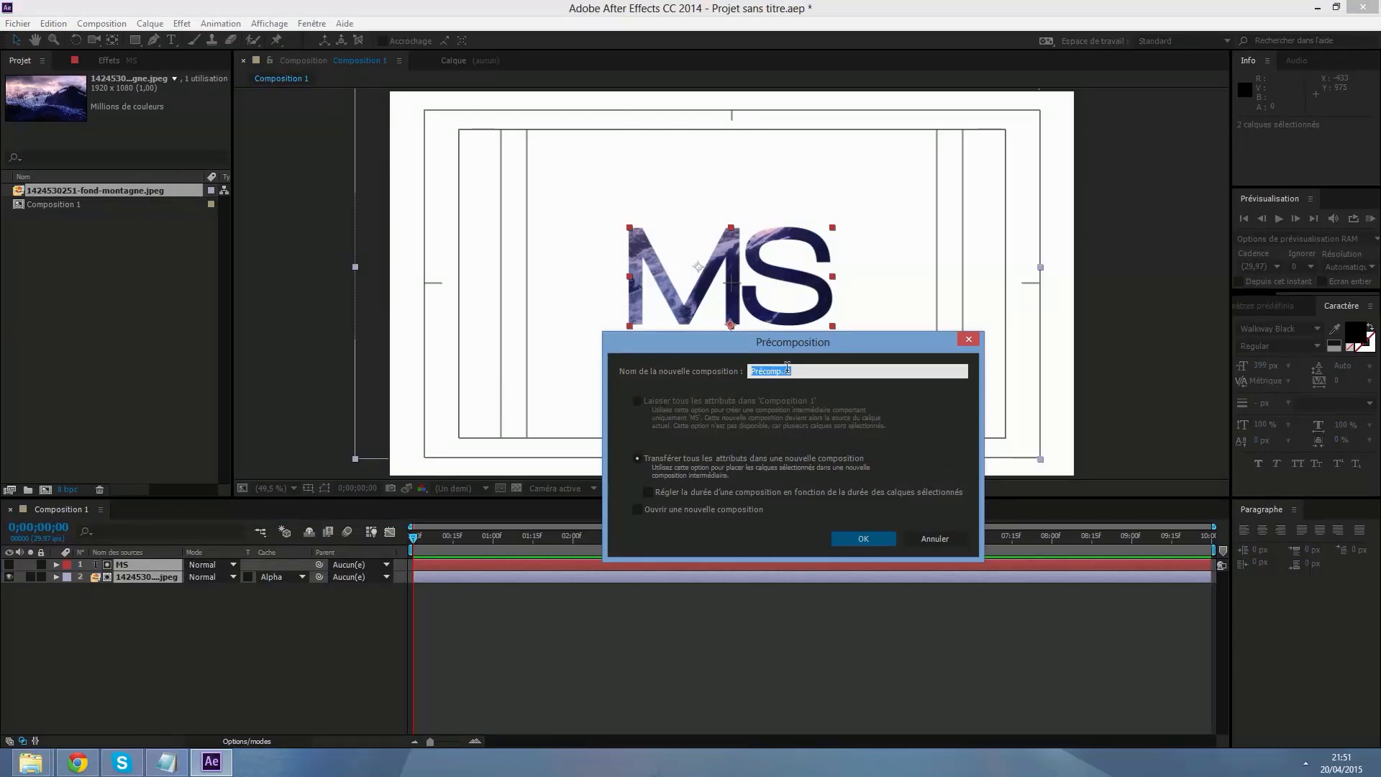
pyautogui.press('BackSpace')
pyautogui.write("C'est le texte")
pyautogui.click(862, 540)
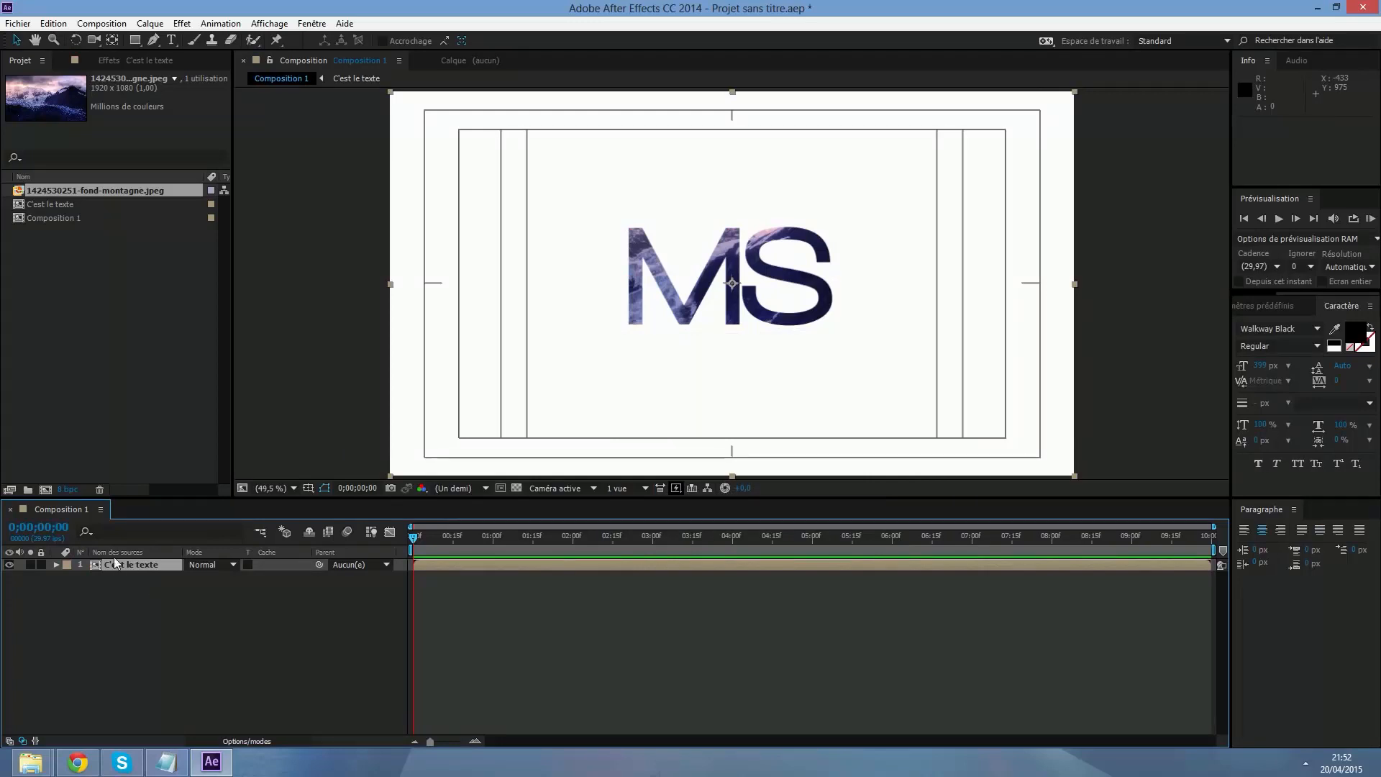
pyautogui.click(150, 596)
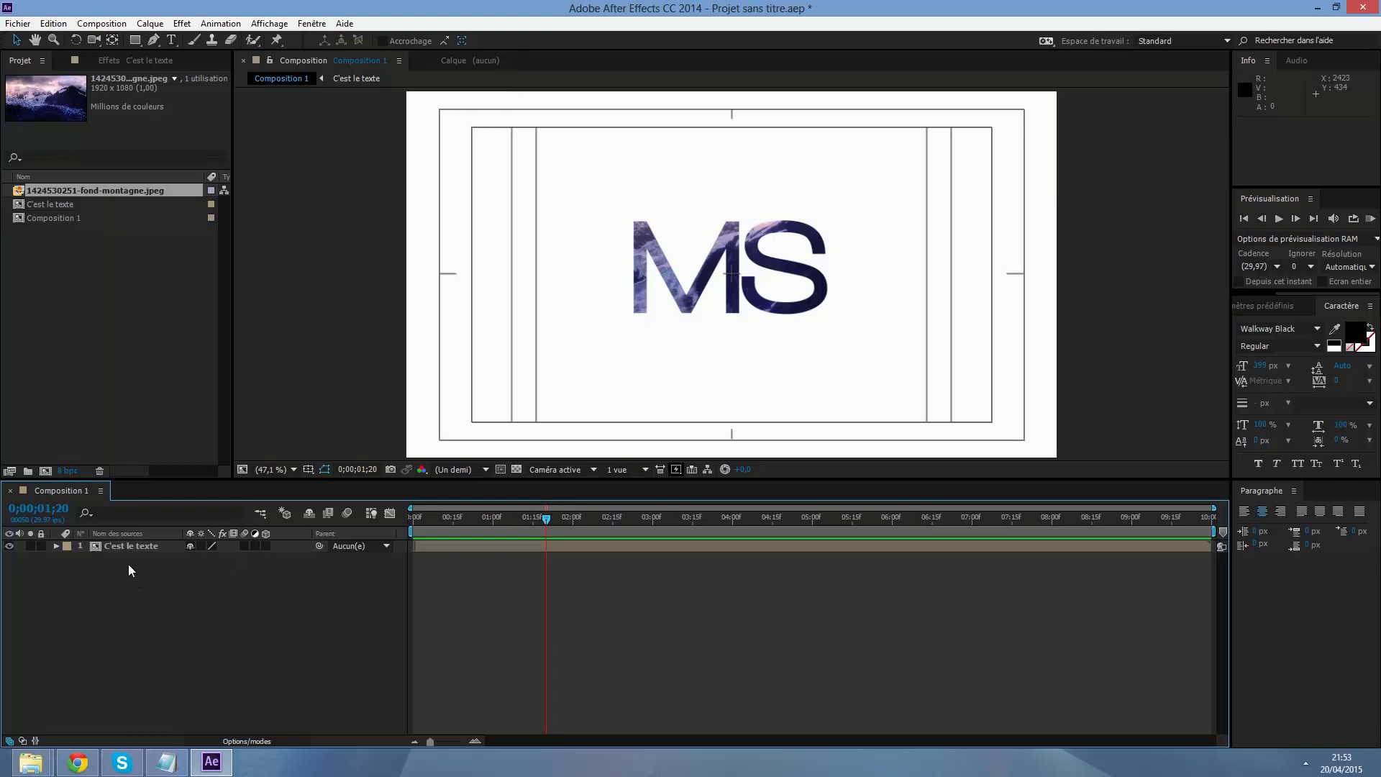
# Display the layer switches and turn the "C'est le texte" precomposition into a 3D layer.
pyautogui.click(246, 744)
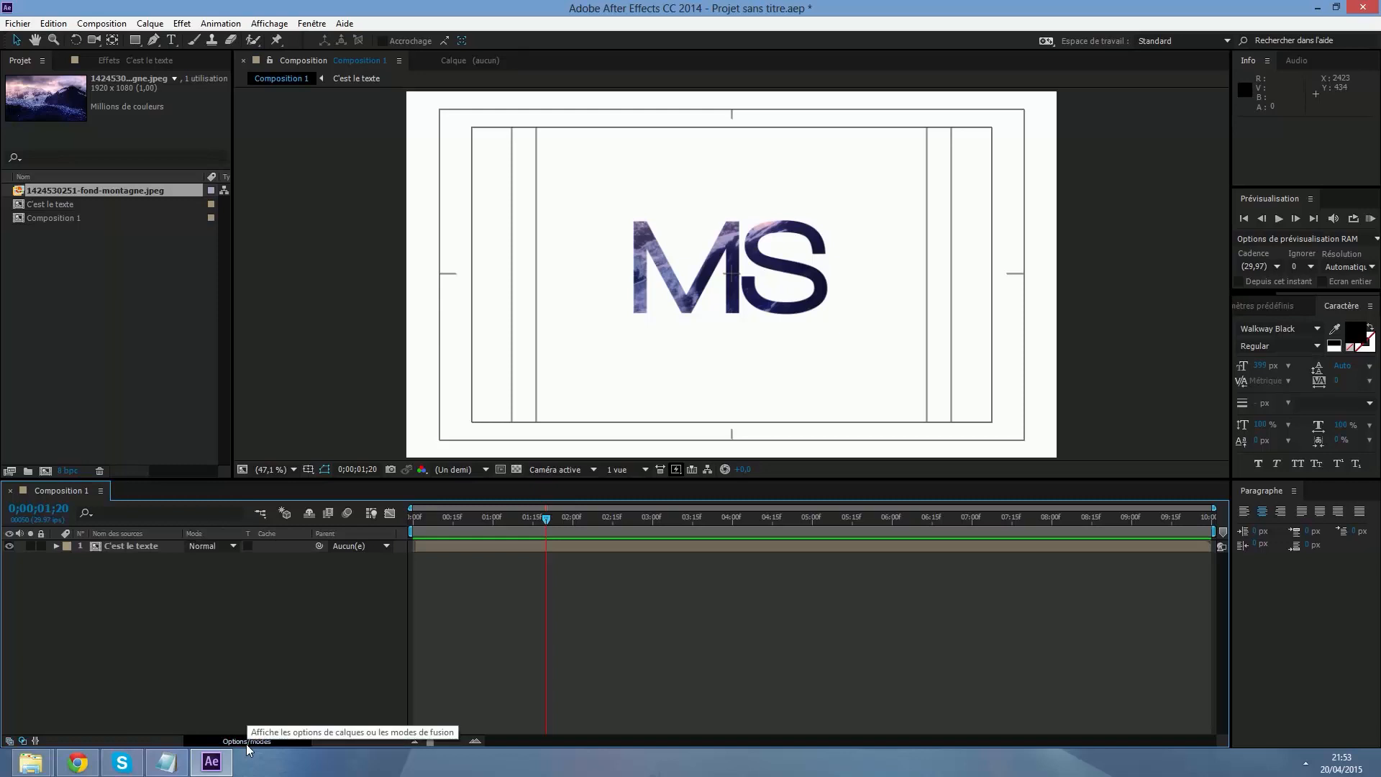
pyautogui.click(247, 744)
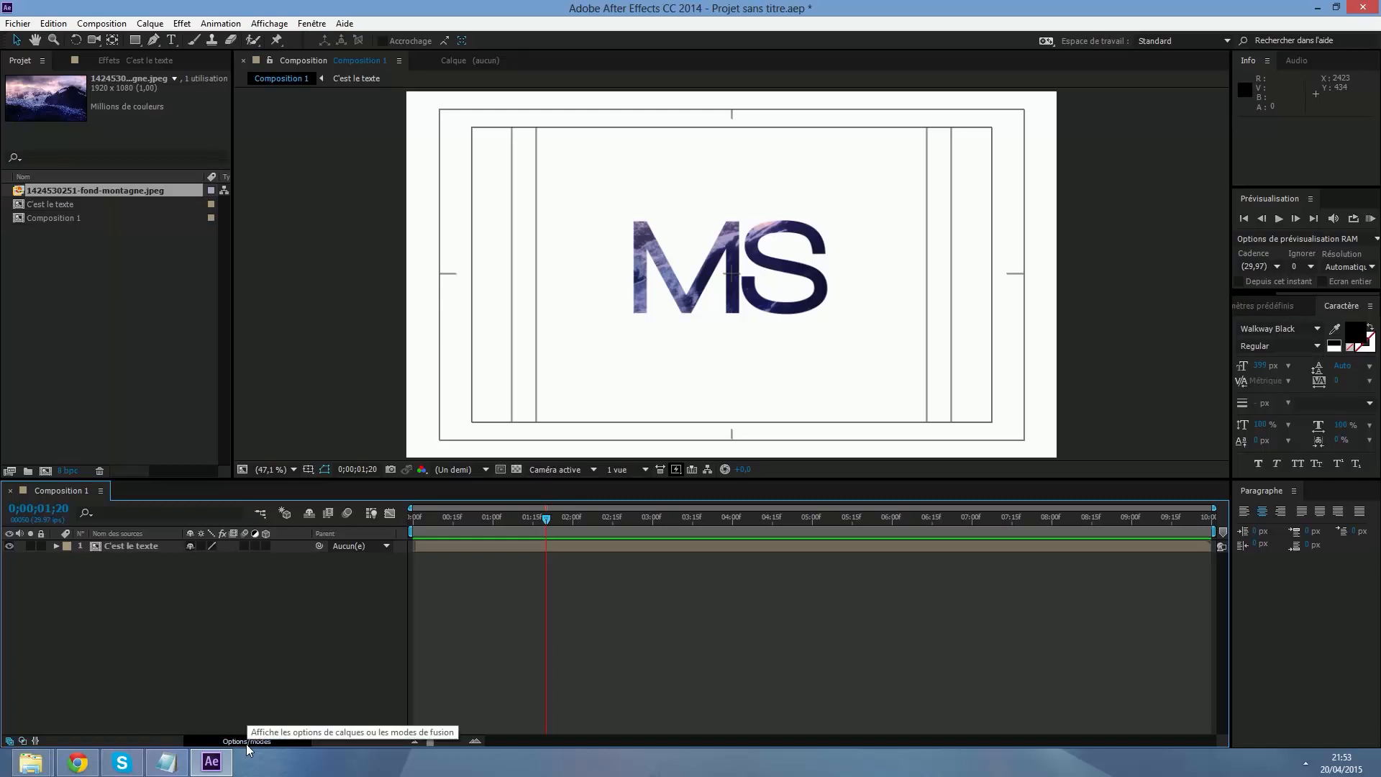
pyautogui.click(265, 547)
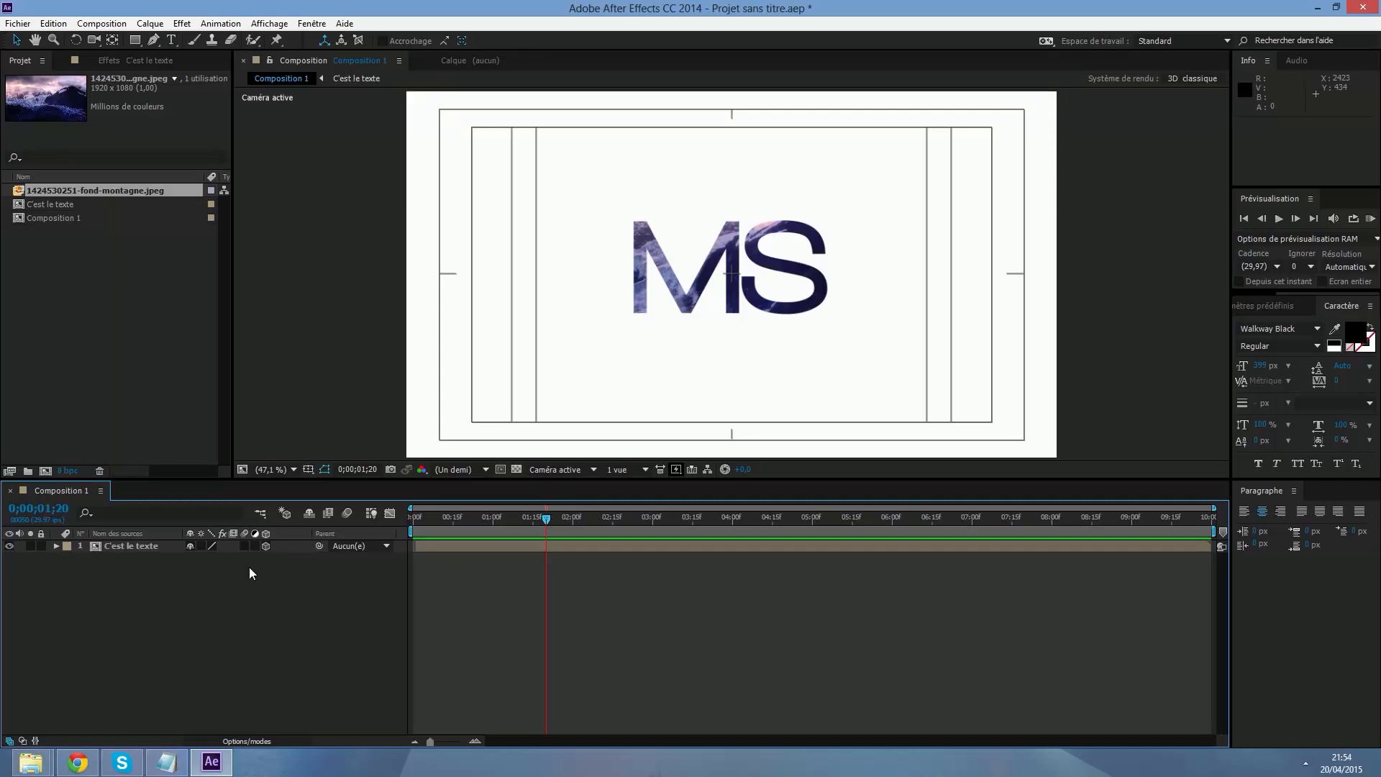
# Create a composition-sized white solid named "particular" above the precomposition.
pyautogui.rightClick(103, 607)
pyautogui.moveTo(331, 447)
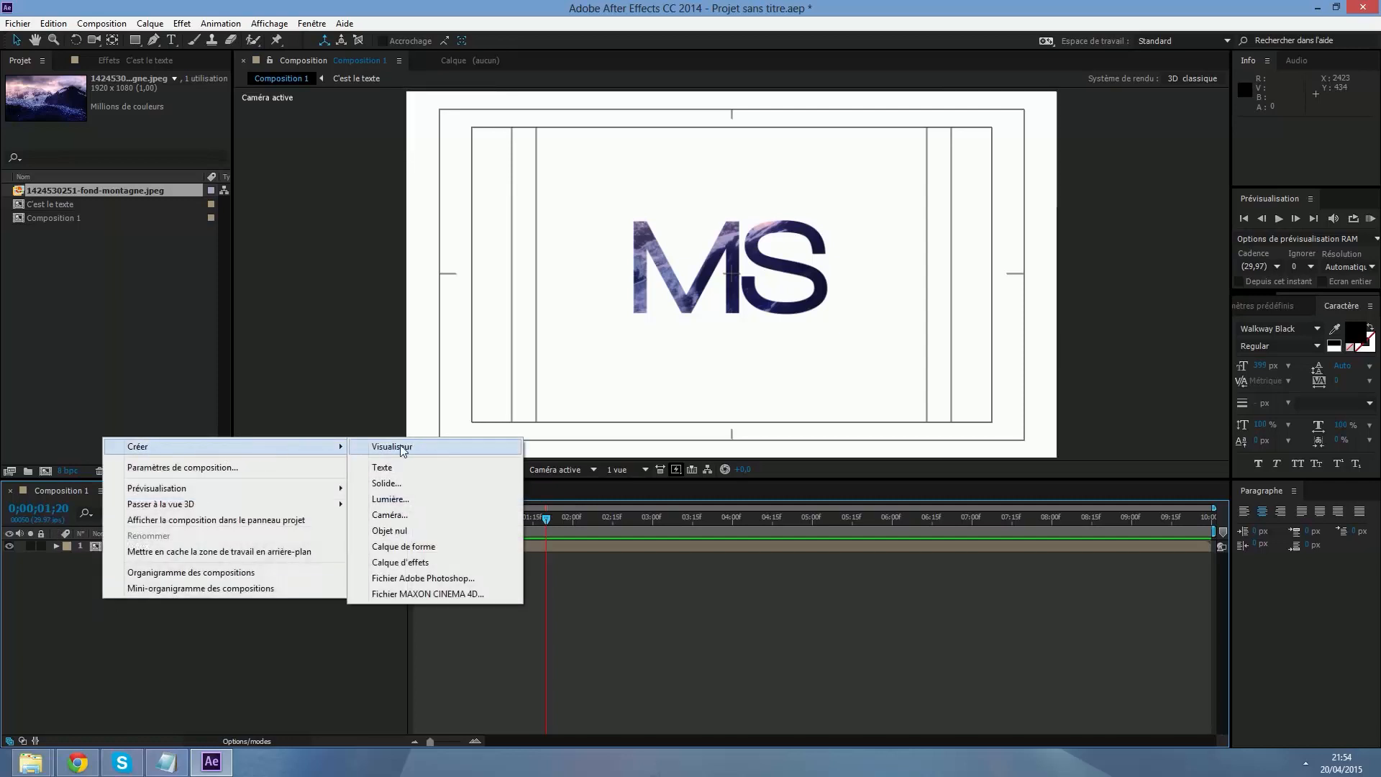
pyautogui.click(390, 483)
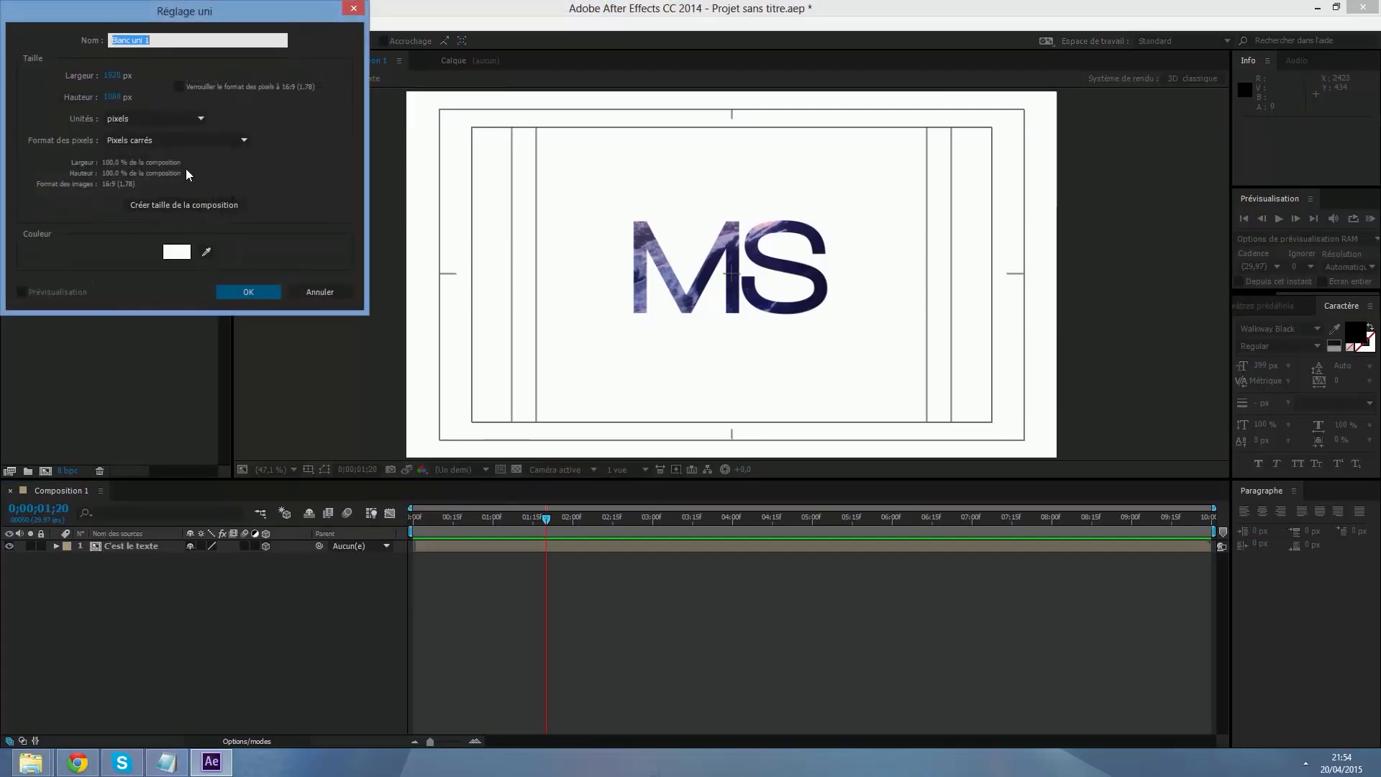
pyautogui.write('particular')
pyautogui.click(237, 291)
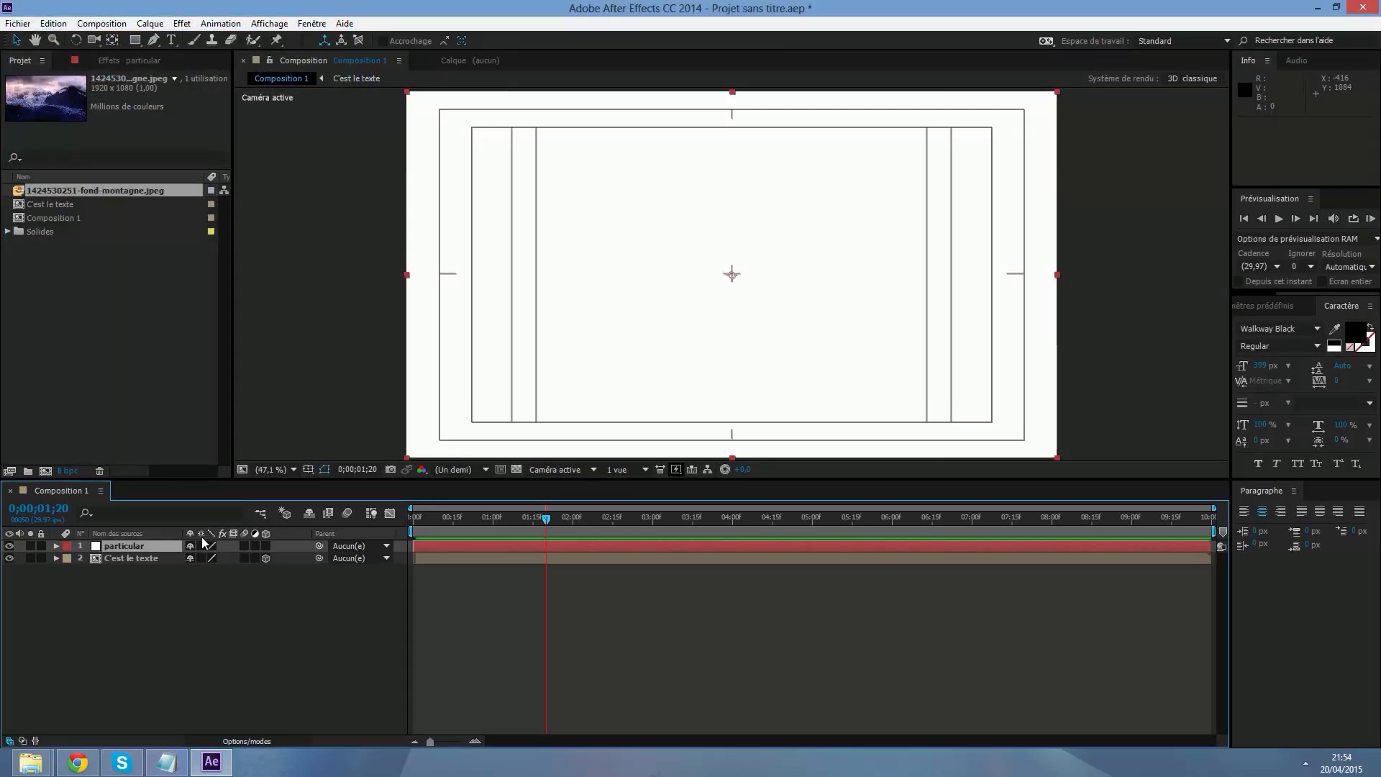
# Apply the Trapcode Particular effect to the "particular" solid.
pyautogui.click(181, 24)
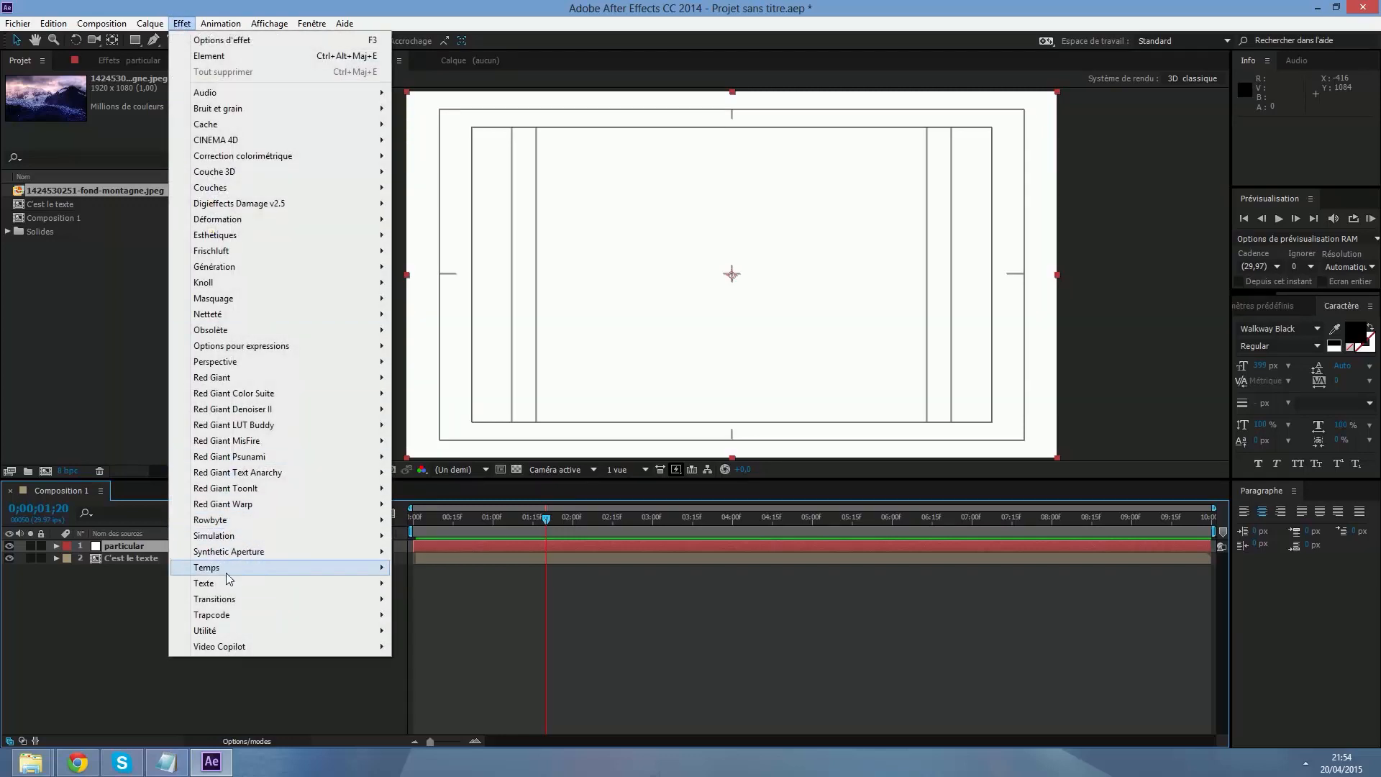
pyautogui.moveTo(353, 616)
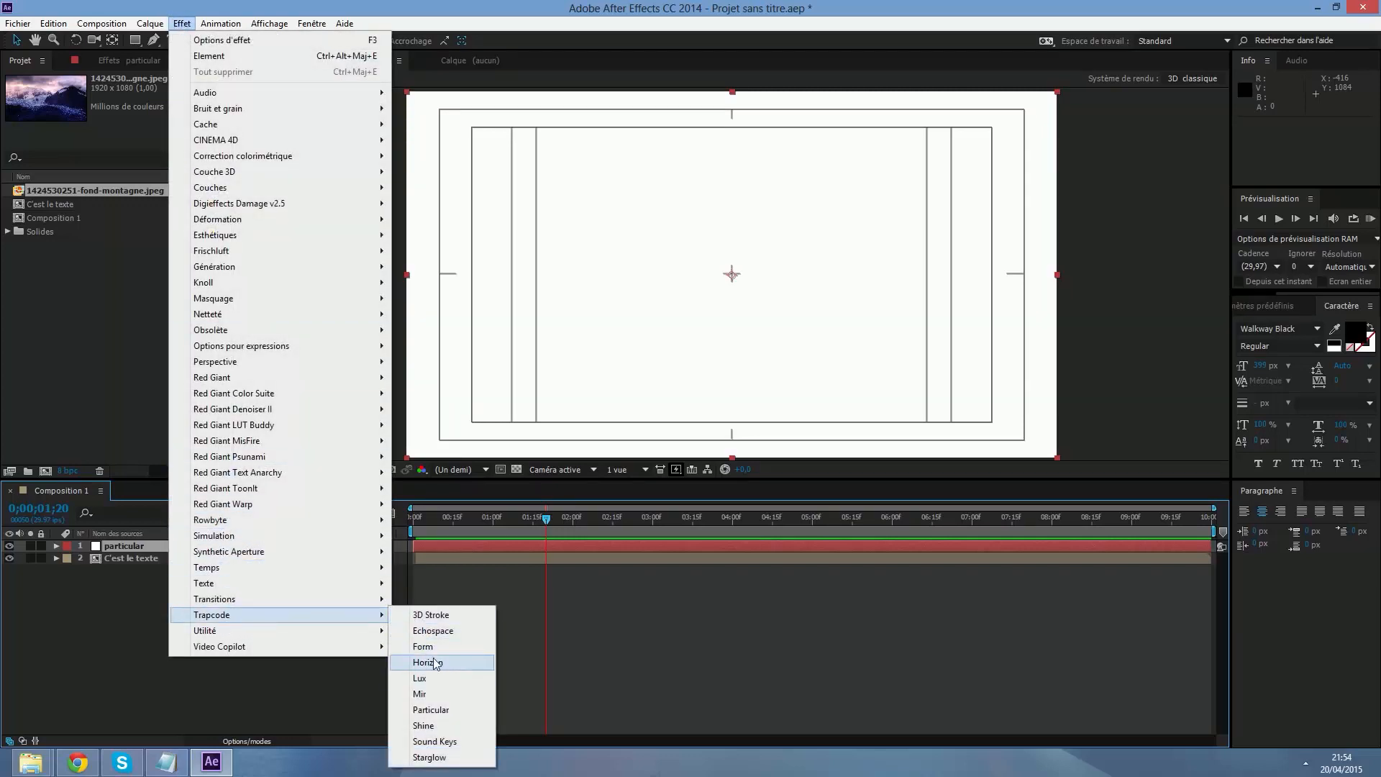
pyautogui.click(432, 710)
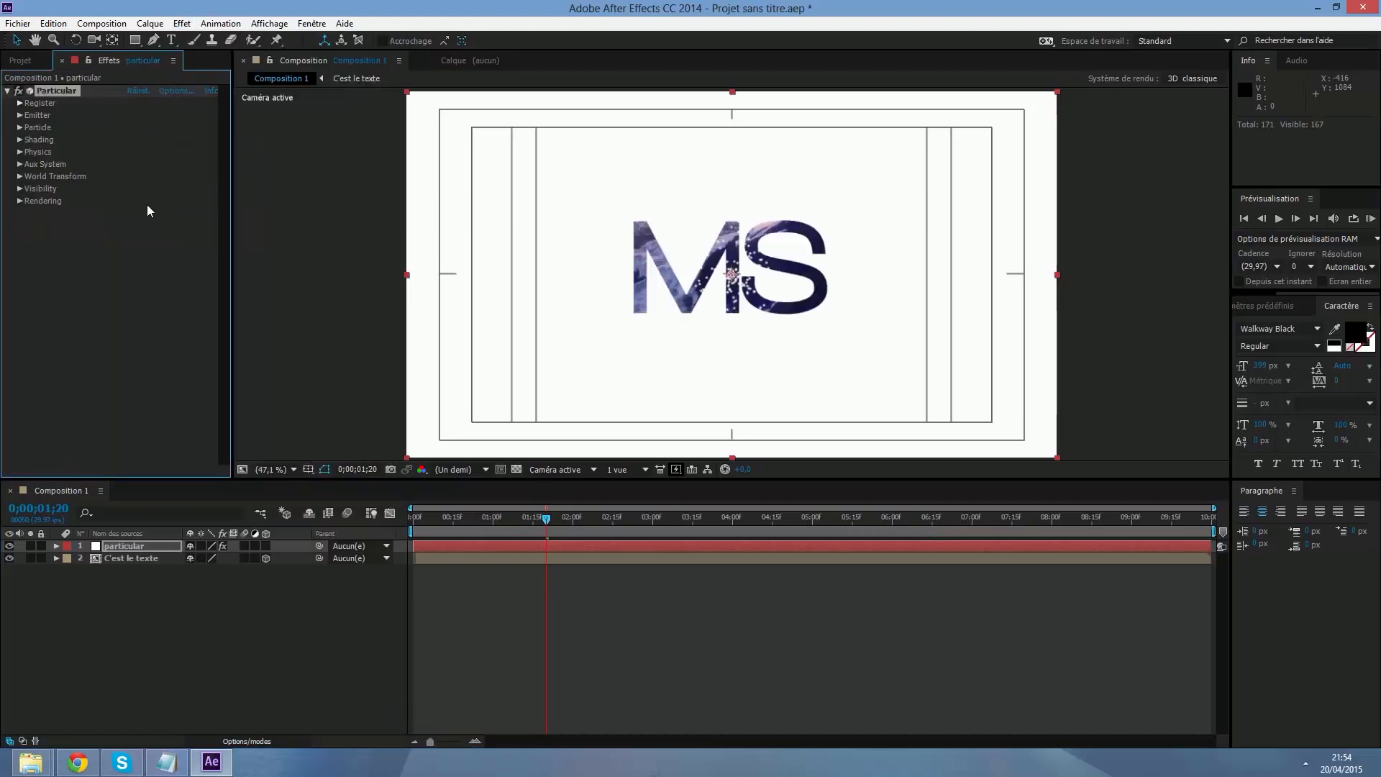
# Set the emitter's Velocity, Velocity Random, Velocity Distribution and Velocity from Motion to 0.
pyautogui.click(19, 113)
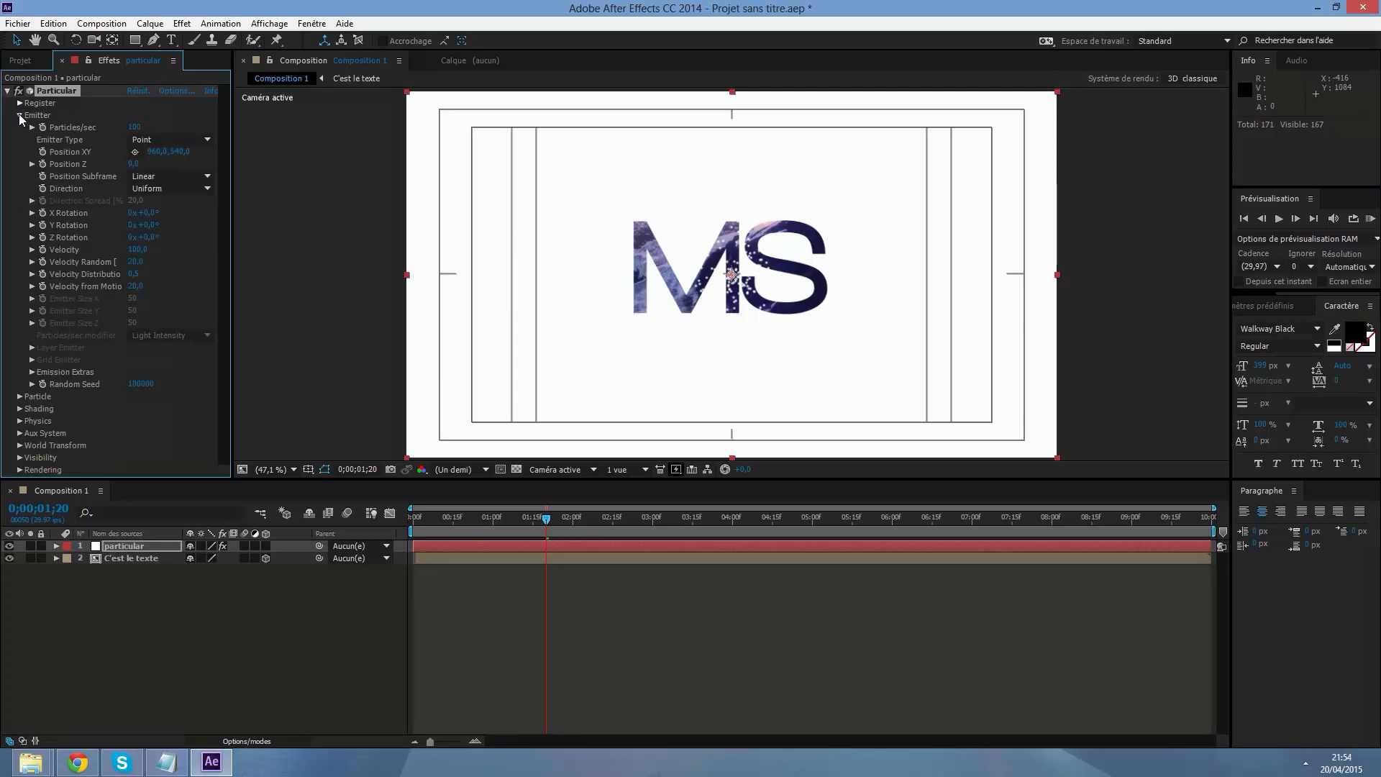
pyautogui.click(133, 248)
pyautogui.write('0')
pyautogui.press('Tab')
pyautogui.press('capslock')
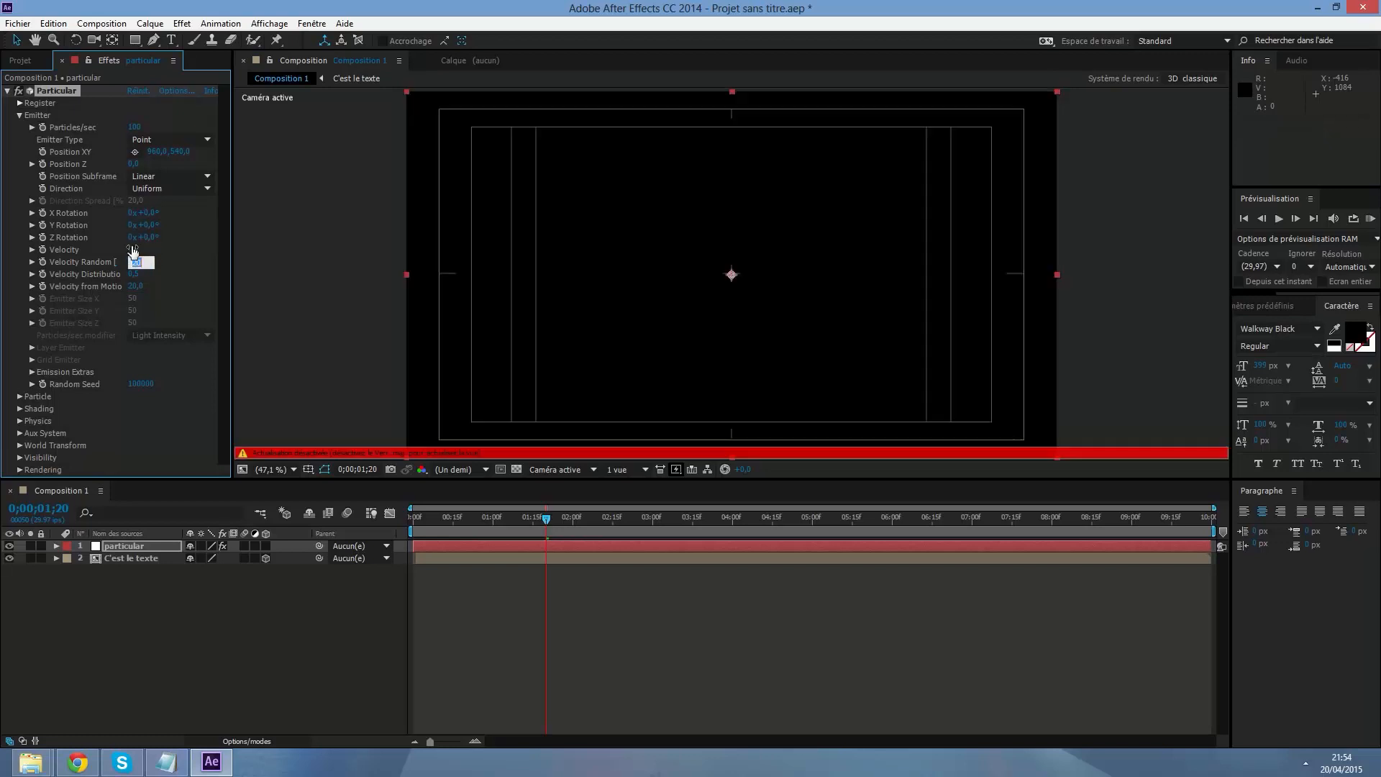
pyautogui.write('0')
pyautogui.press('capslock')
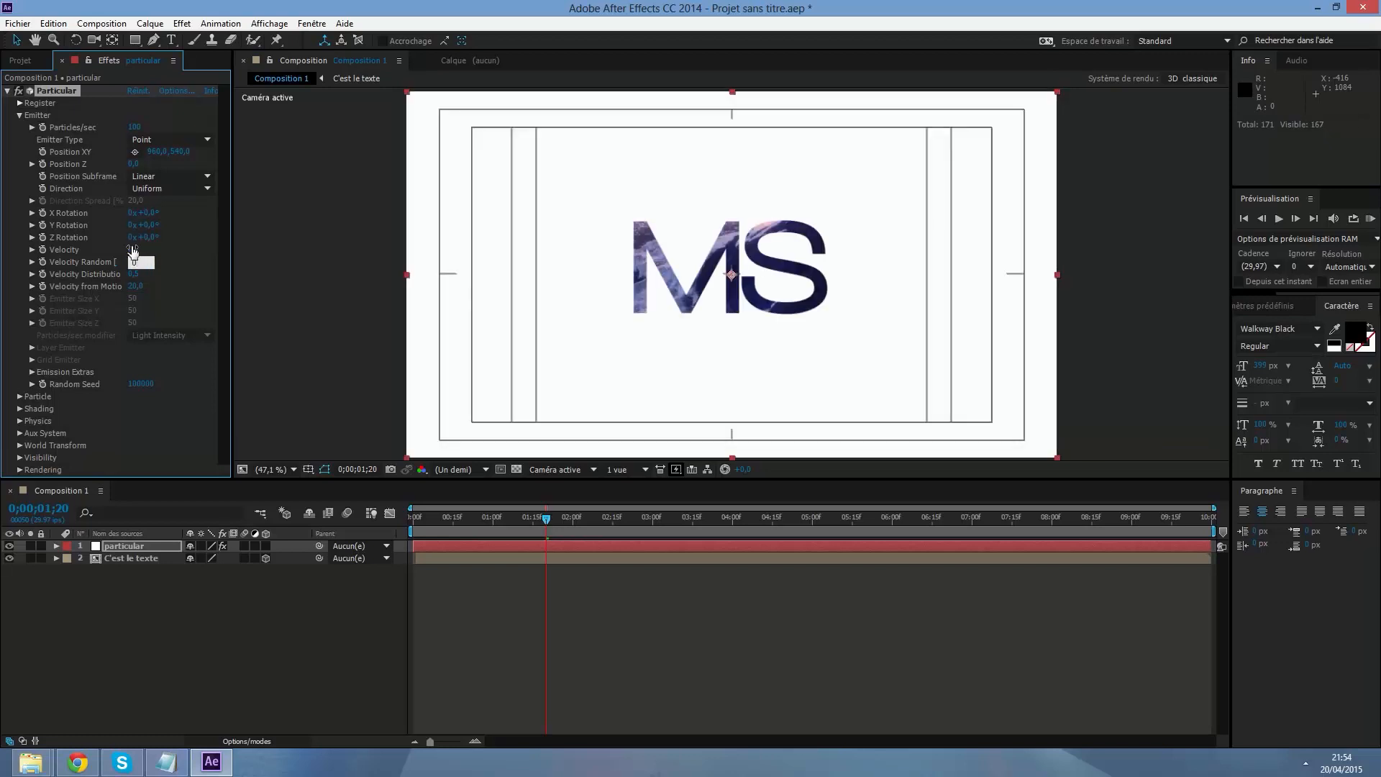
pyautogui.press('Tab')
pyautogui.write('0')
pyautogui.press('Tab')
pyautogui.write('à')
pyautogui.press('BackSpace')
pyautogui.write('0')
pyautogui.press('Return')
pyautogui.press('capslock')
pyautogui.press('capslock')
# Change the emitter type to Layer Grid and use "C'est le texte" as the emitter layer.
pyautogui.click(144, 140)
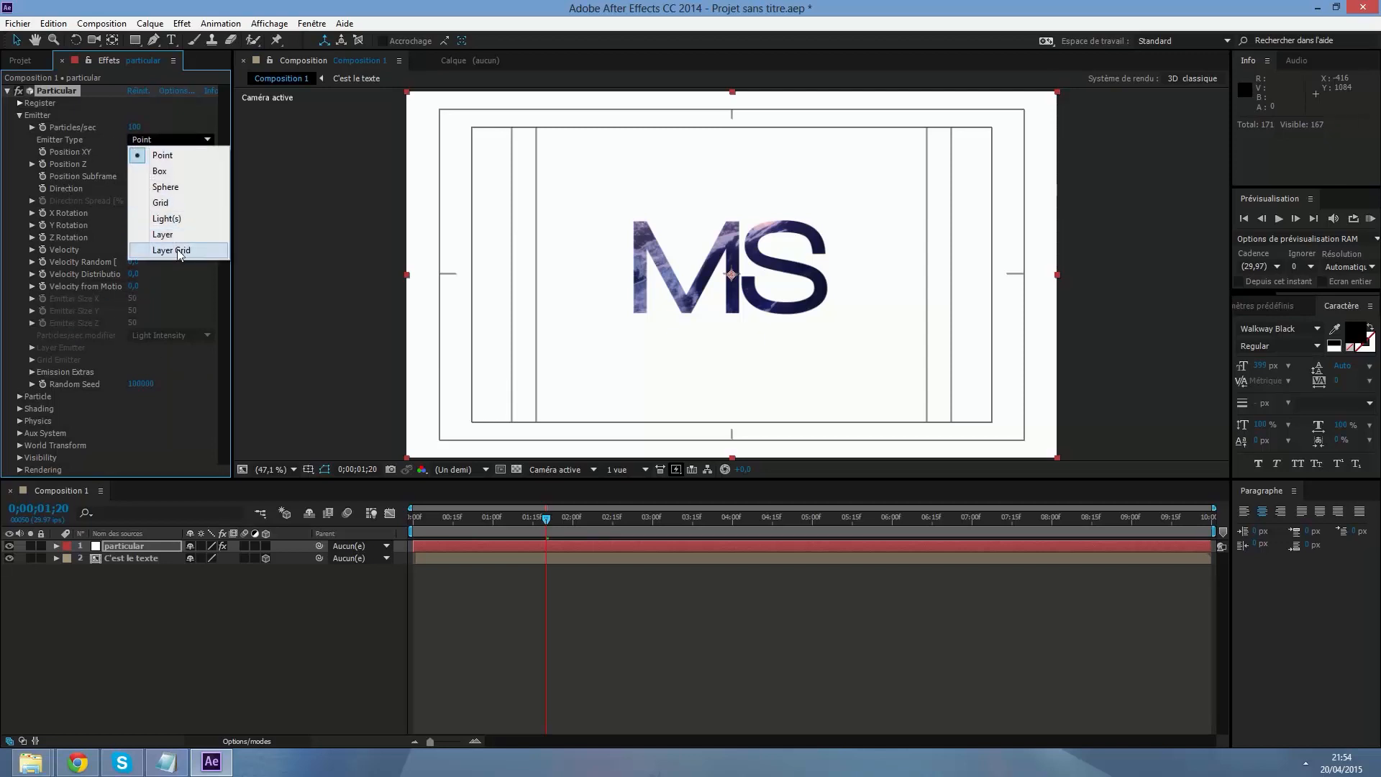
pyautogui.click(180, 252)
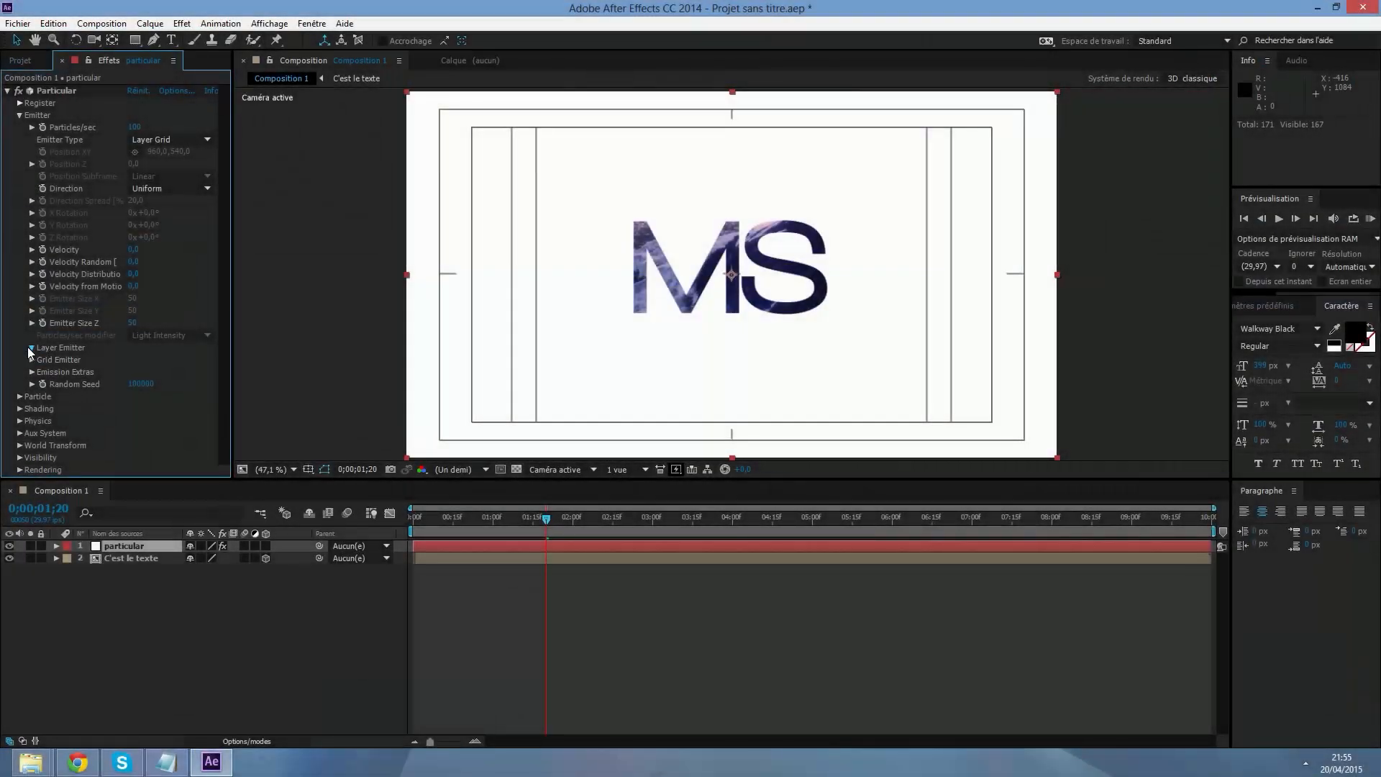
pyautogui.click(30, 348)
pyautogui.click(151, 360)
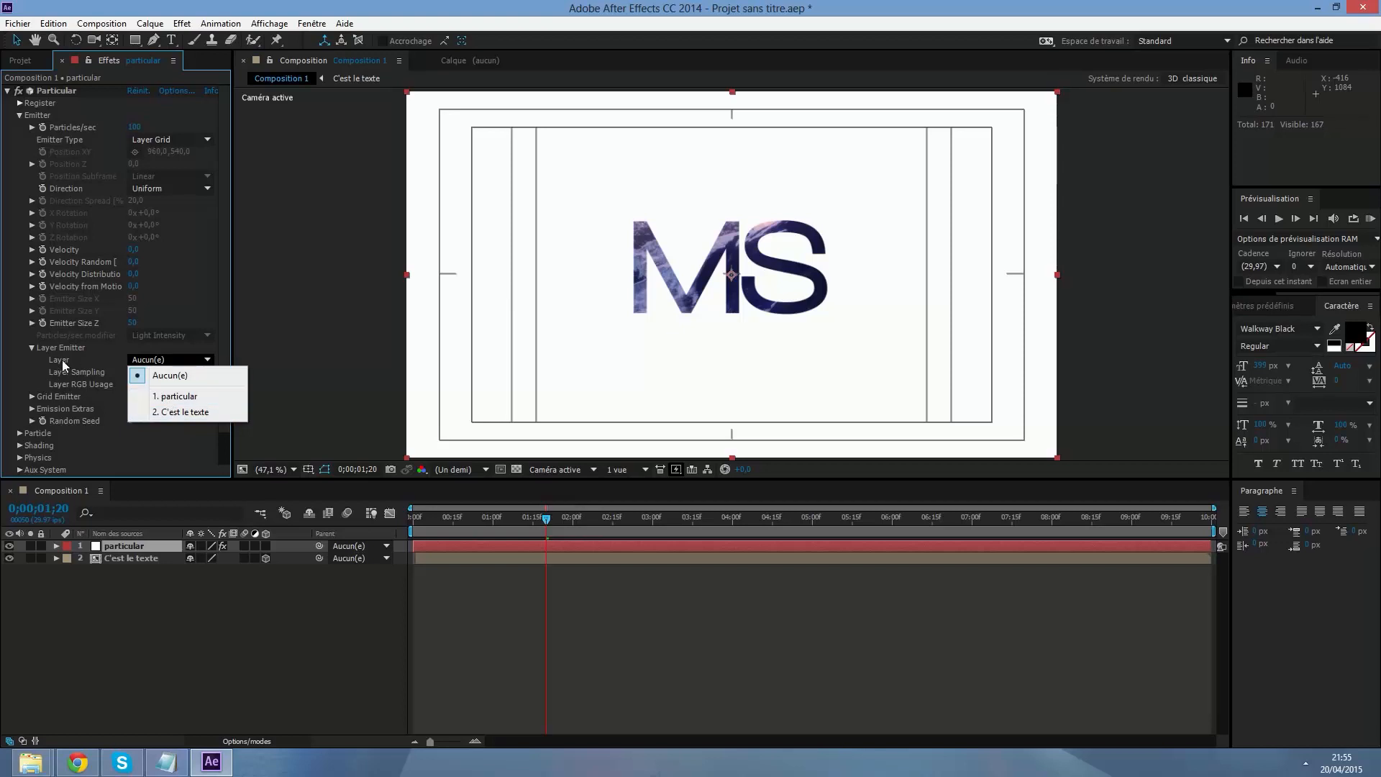
pyautogui.click(172, 412)
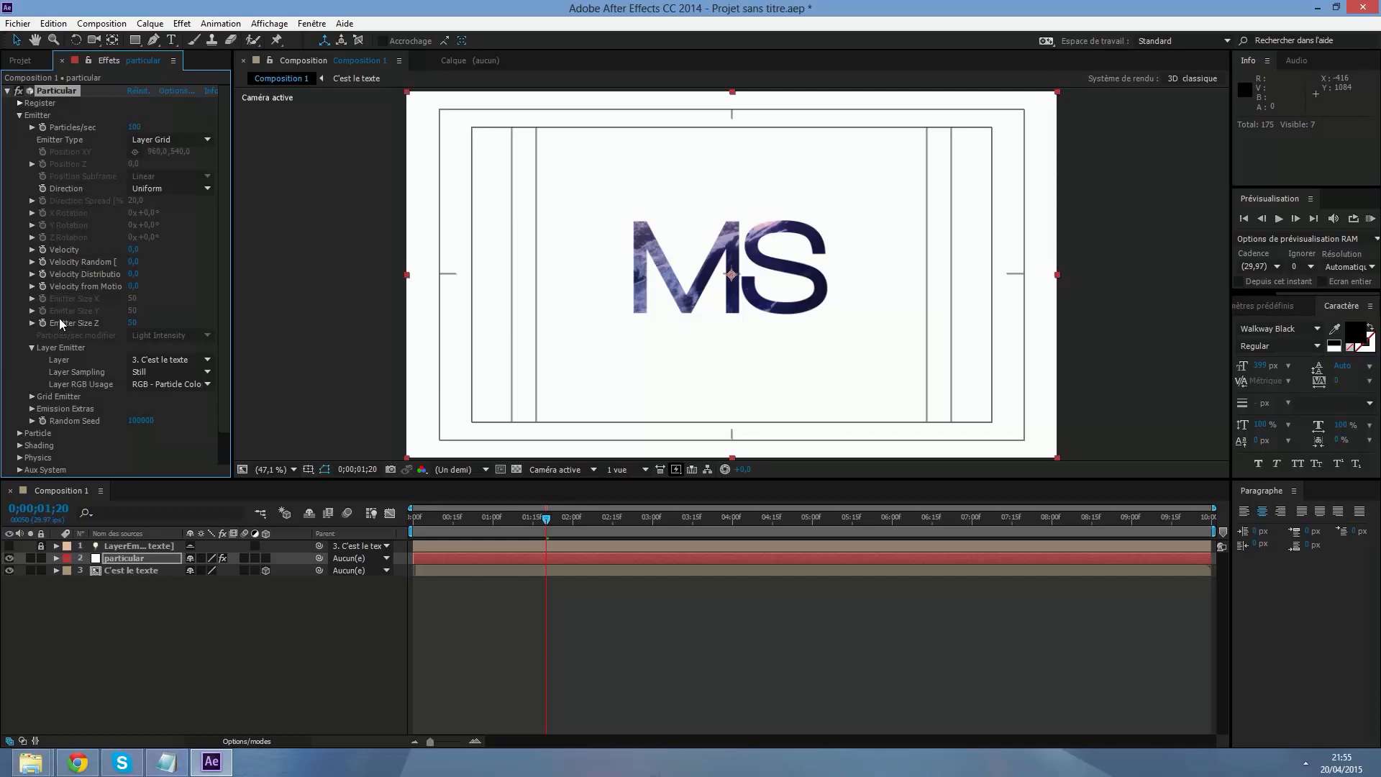
# Set the grid emitter to 250 particles in X, 80 in Y and 6 in Z, with preview refresh active.
pyautogui.click(31, 347)
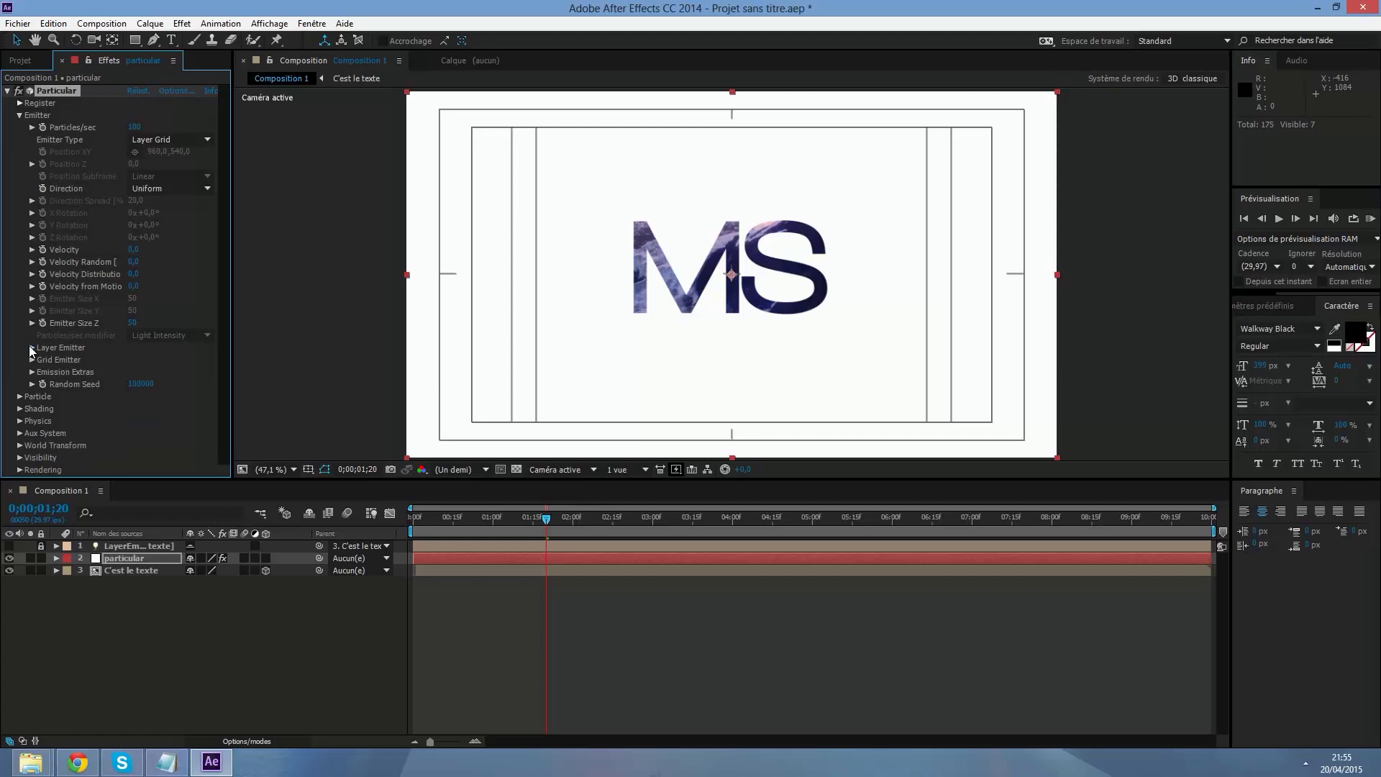
pyautogui.click(31, 360)
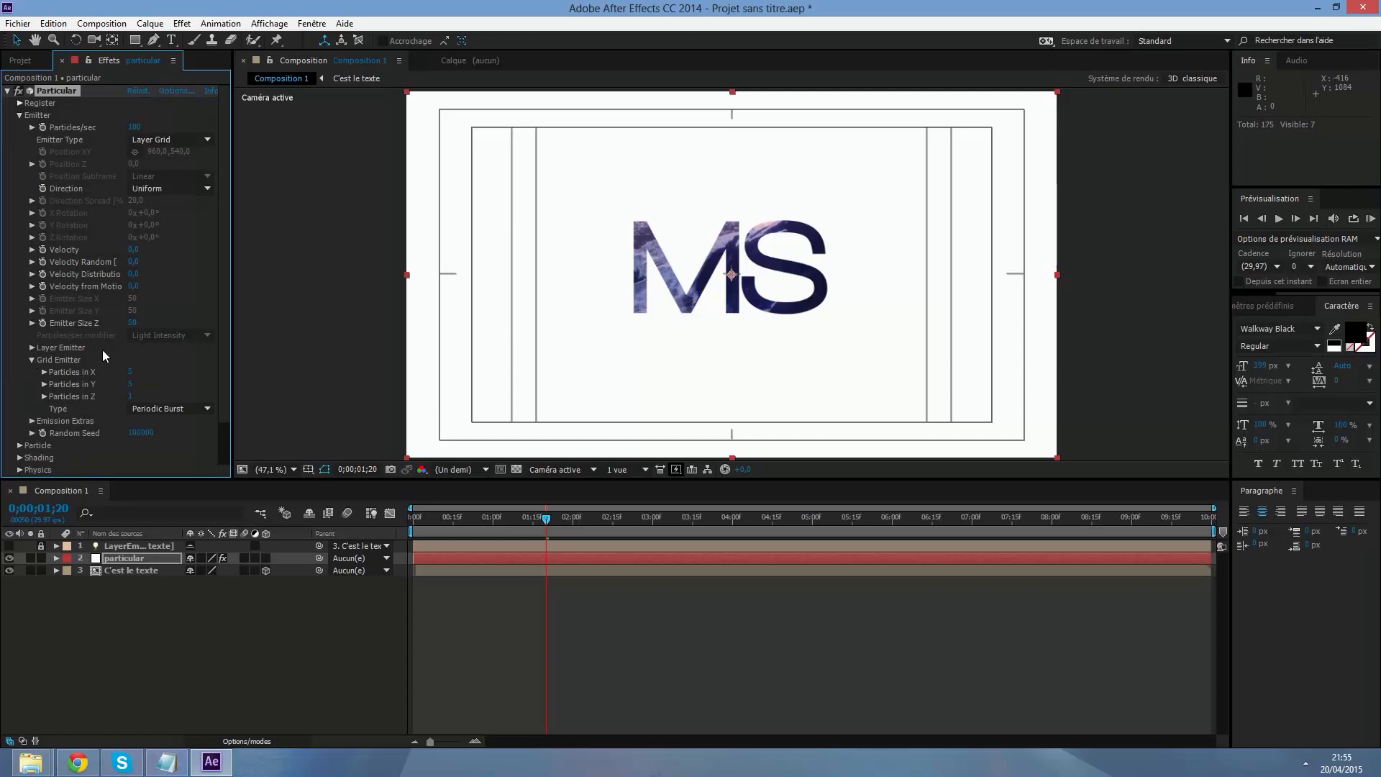
pyautogui.click(131, 372)
pyautogui.write('25')
pyautogui.write('0')
pyautogui.press('Tab')
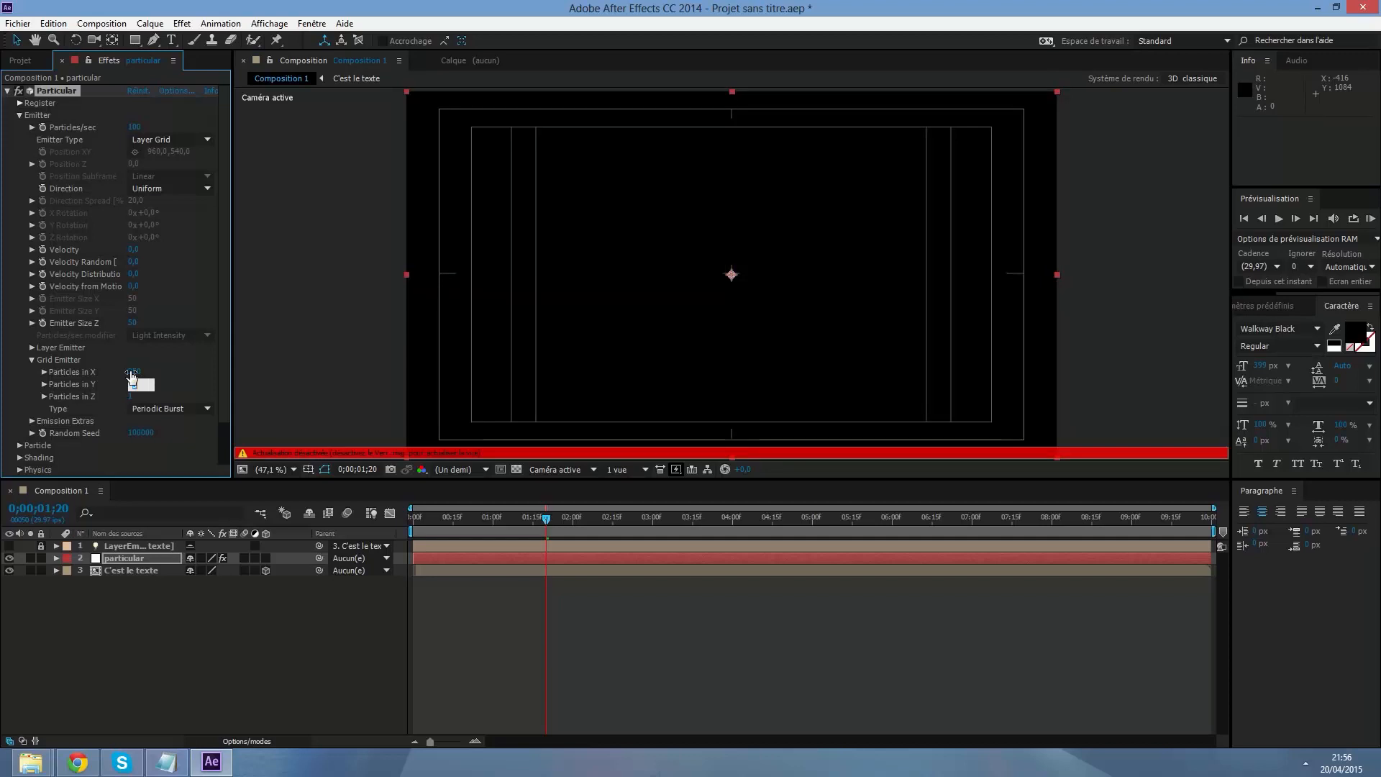
pyautogui.write('80')
pyautogui.press('Tab')
pyautogui.write('6')
pyautogui.press('Return')
pyautogui.rightClick(137, 372)
pyautogui.click(137, 619)
pyautogui.press('capslock')
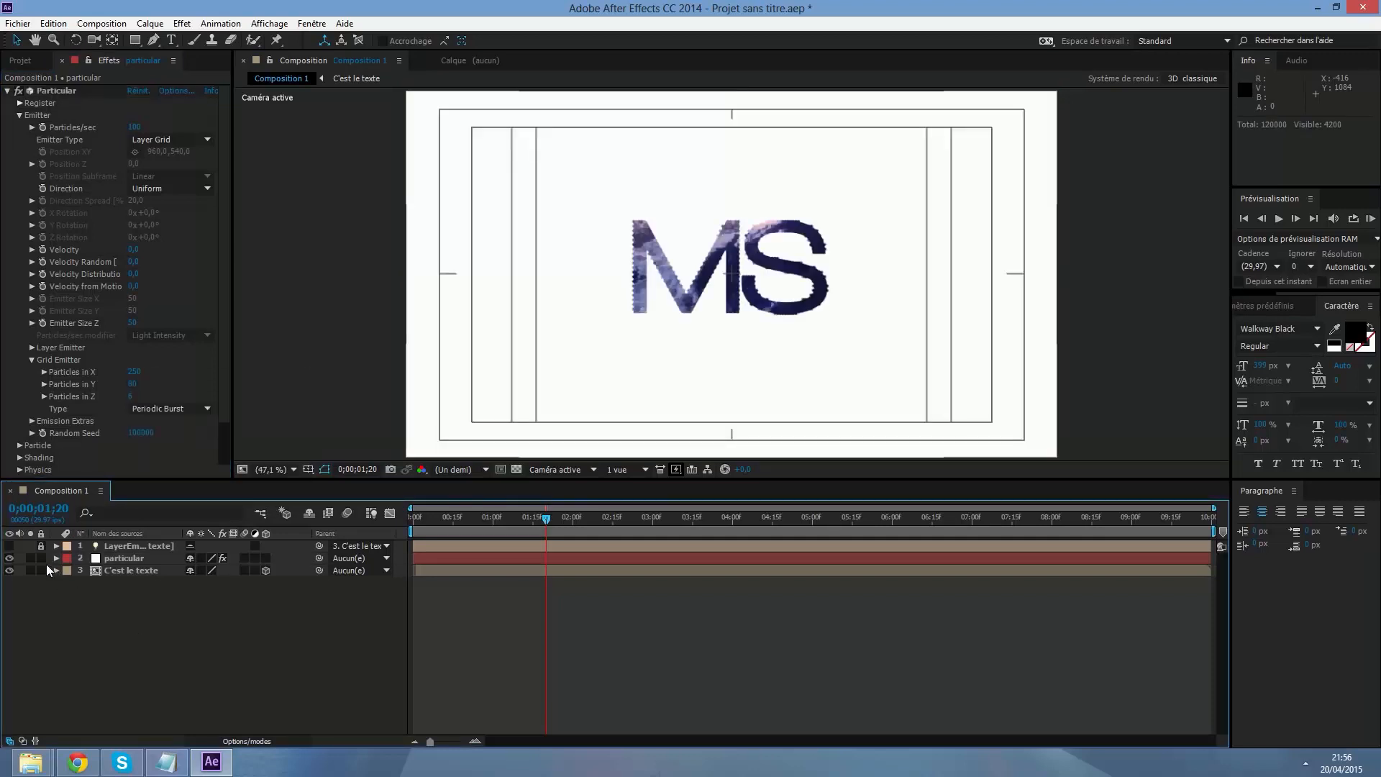
# Hide the "C'est le texte" layer and bring the current time back to 0;00;00;01.
pyautogui.click(9, 570)
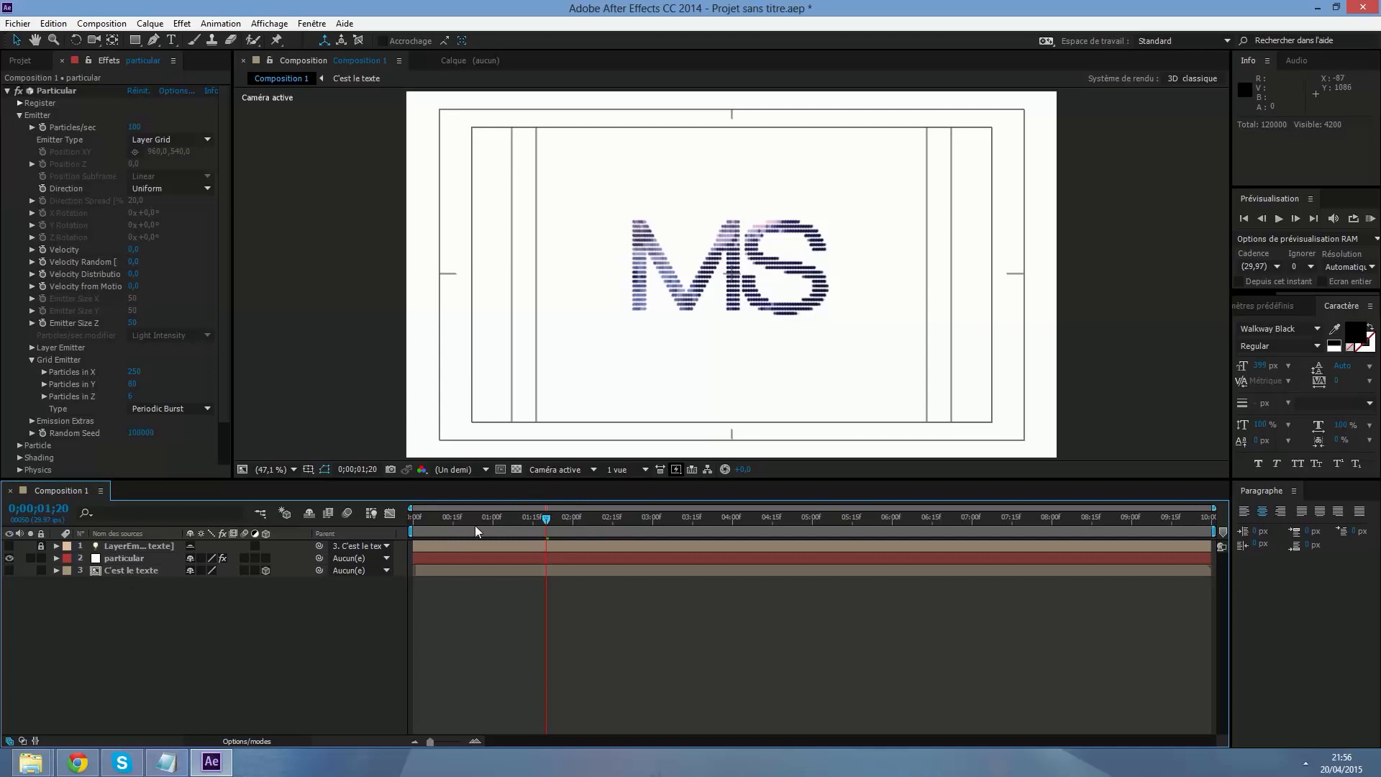
pyautogui.moveTo(546, 519); pyautogui.dragTo(427, 545)
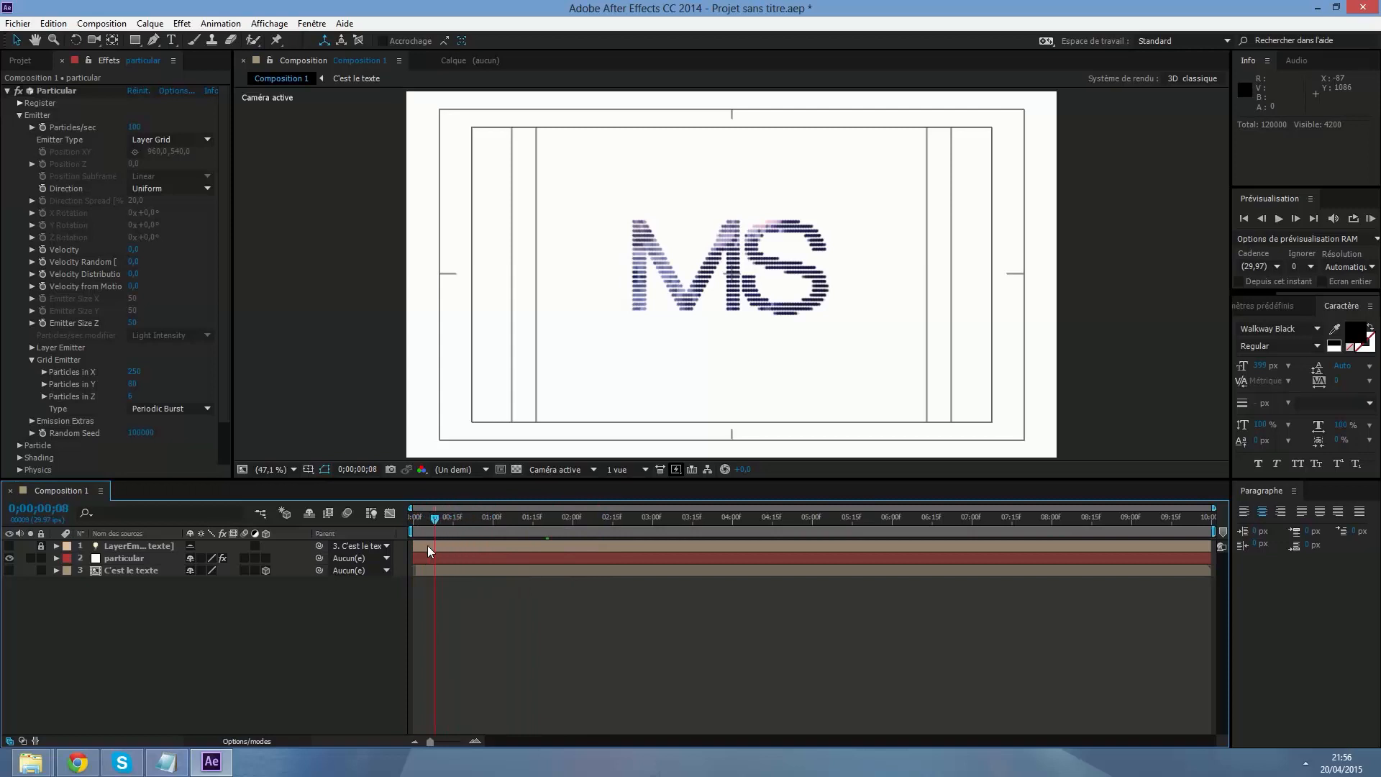
# Increase the grid emitter's particles to 300 in X and 100 in Y.
pyautogui.click(139, 373)
pyautogui.press('BackSpace')
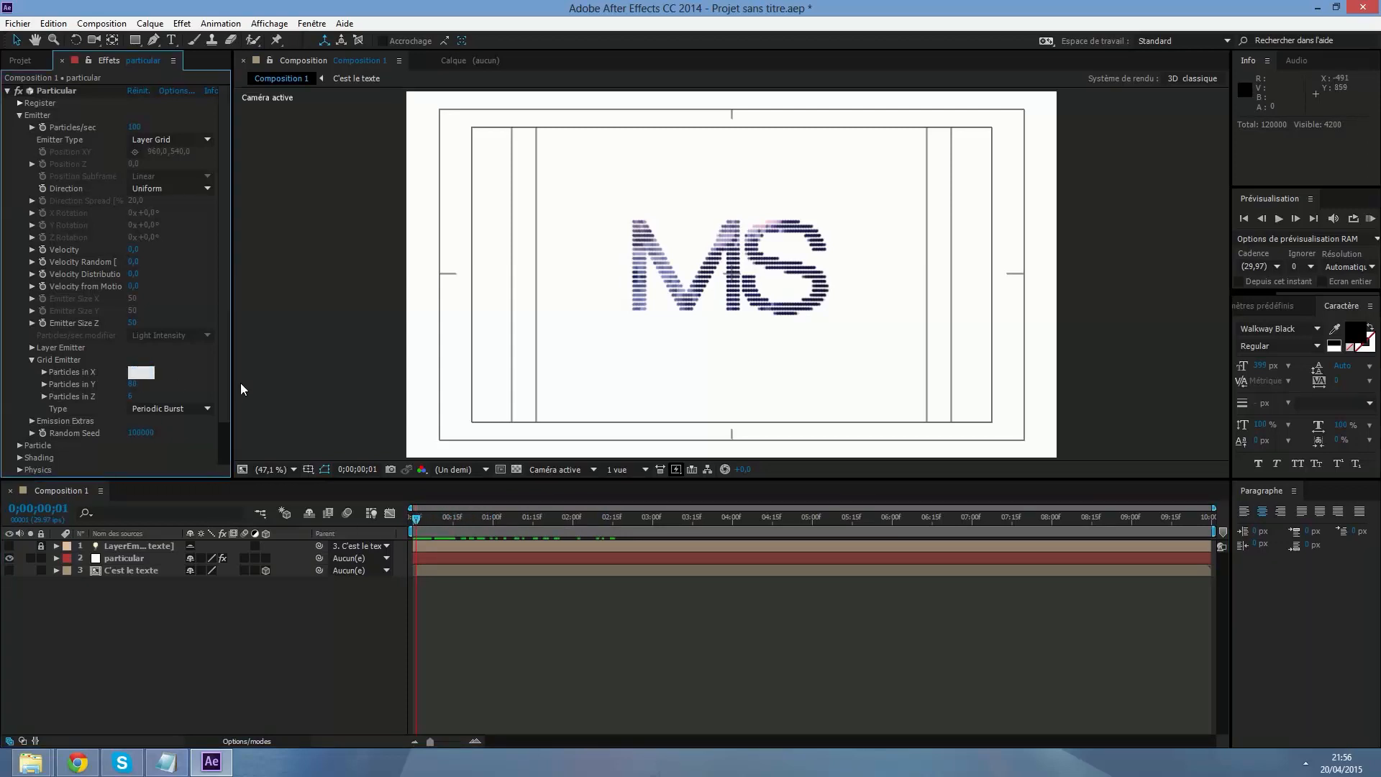
pyautogui.write('300')
pyautogui.press('Return')
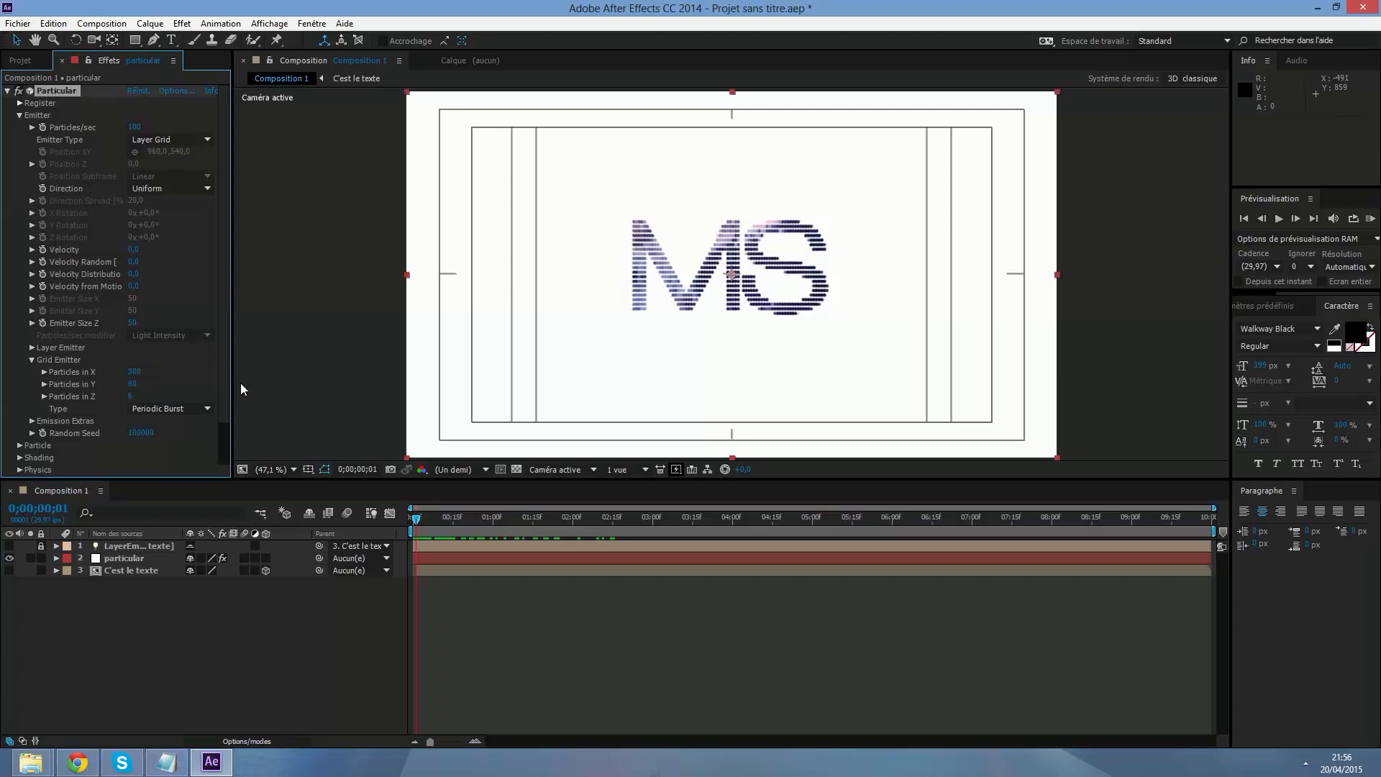
pyautogui.click(147, 384)
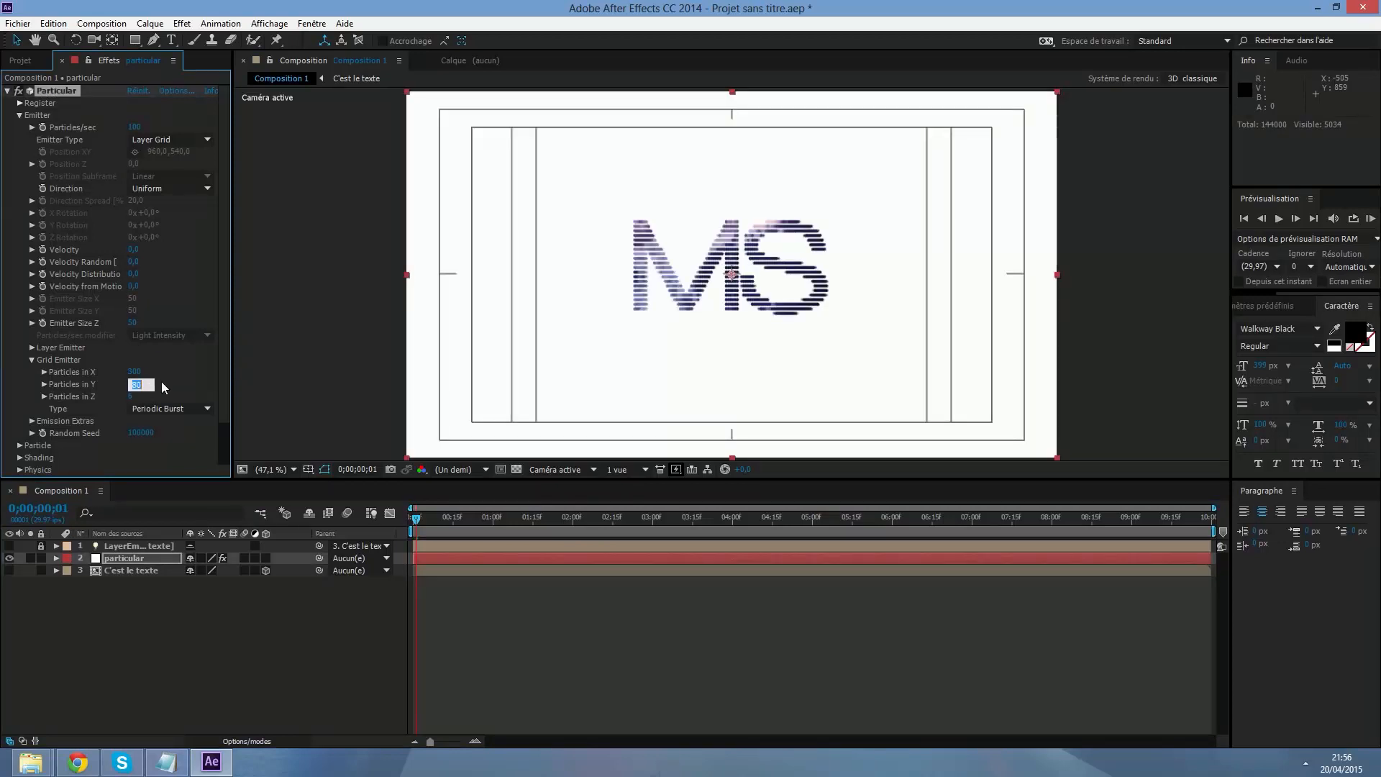
pyautogui.write('&àà')
pyautogui.press('BackSpace')
pyautogui.press('BackSpace')
pyautogui.write('100')
pyautogui.press('Return')
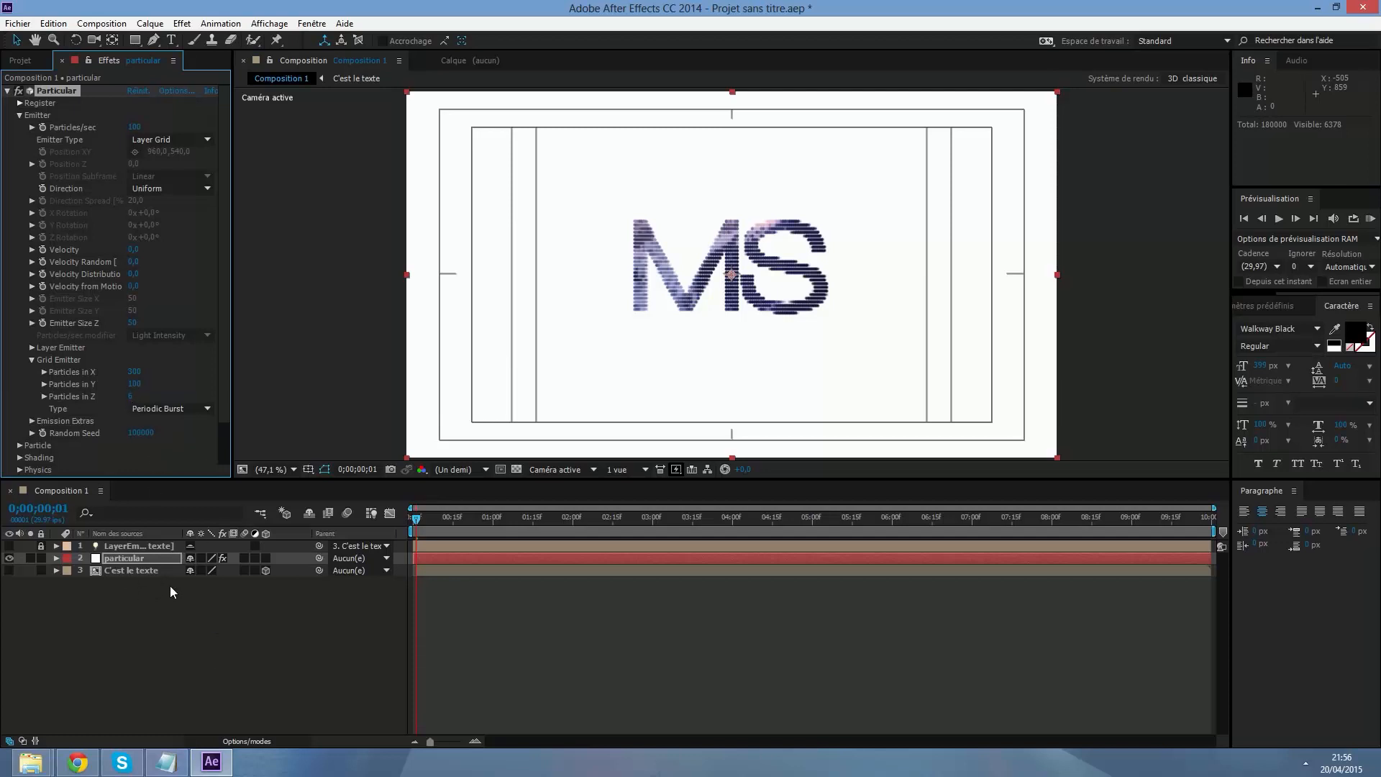
# Set the particles' life to 9 seconds and their size to 6.
pyautogui.click(19, 115)
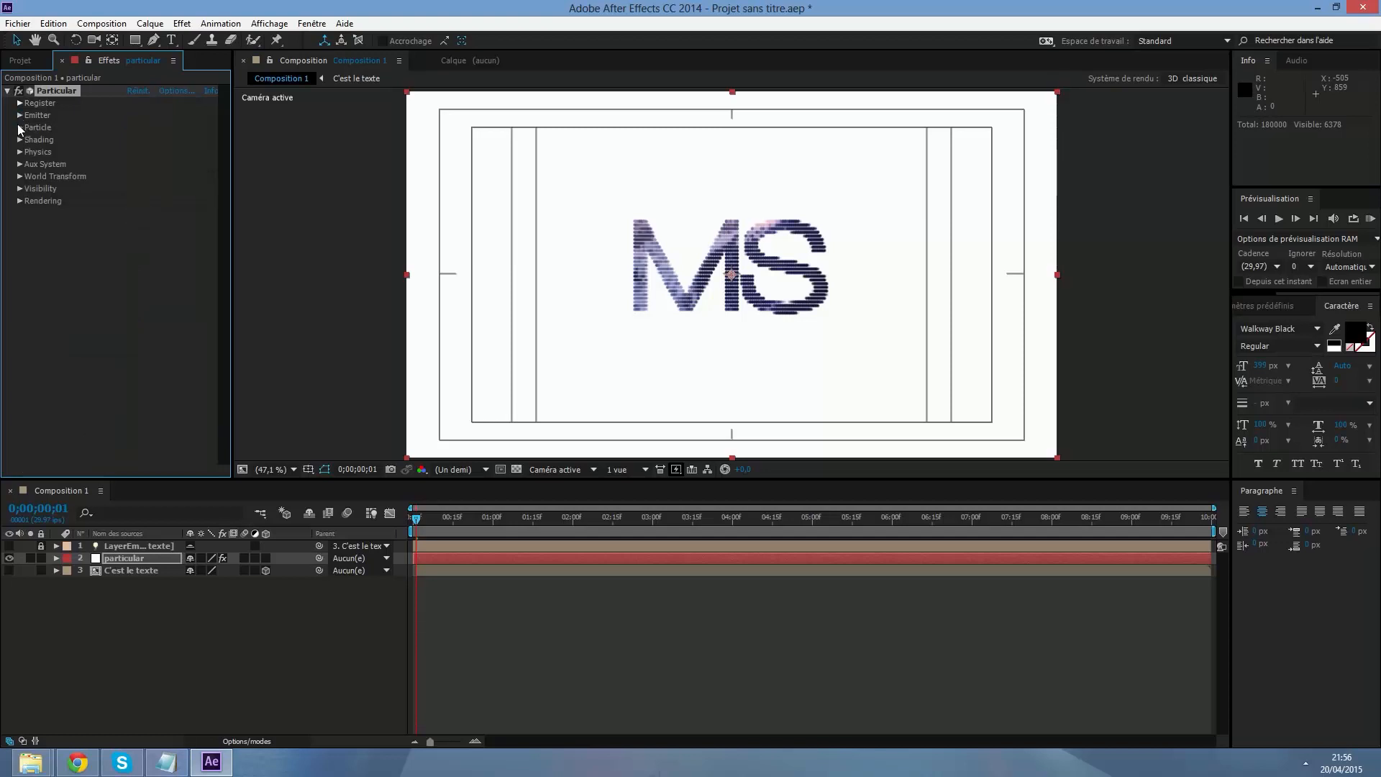
pyautogui.click(20, 127)
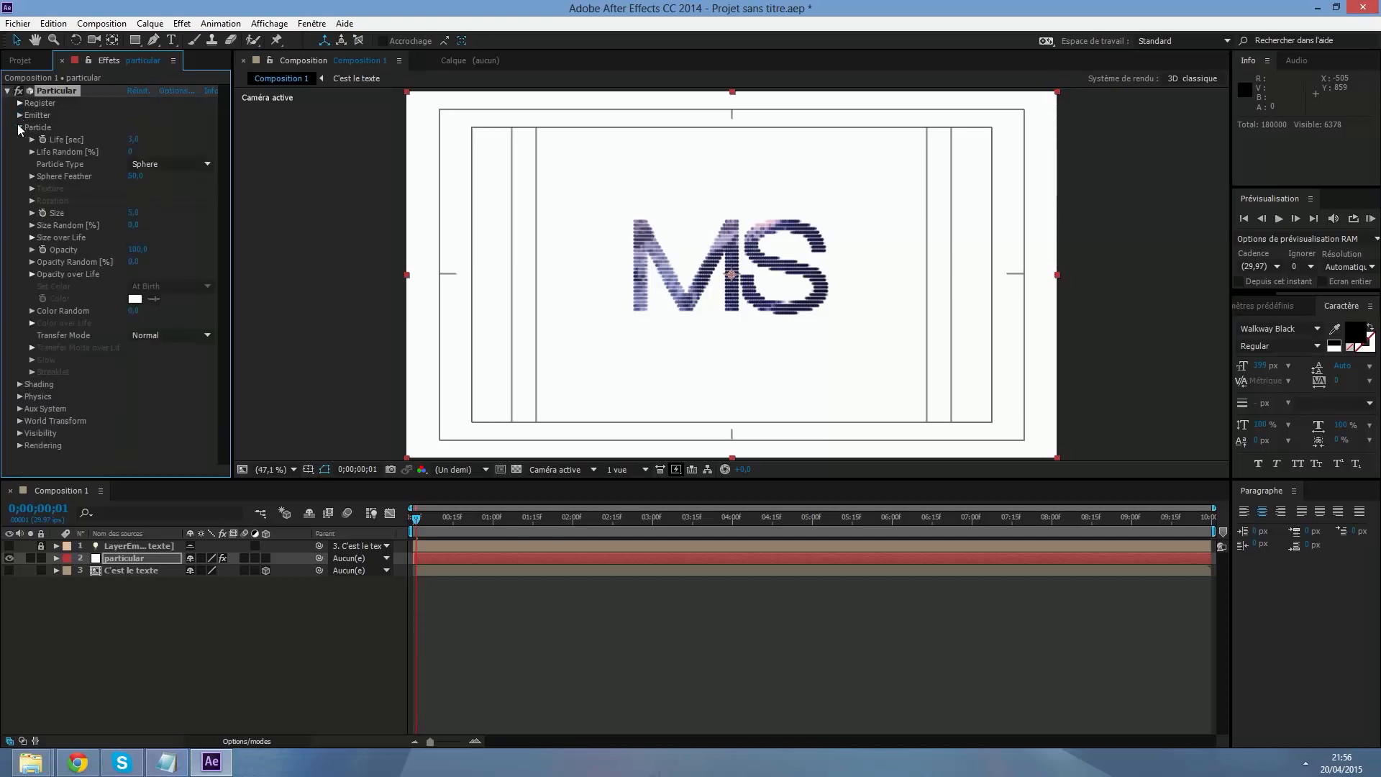
pyautogui.click(134, 141)
pyautogui.write('9')
pyautogui.press('BackSpace')
pyautogui.press('Return')
pyautogui.click(131, 214)
pyautogui.write('6')
pyautogui.press('Return')
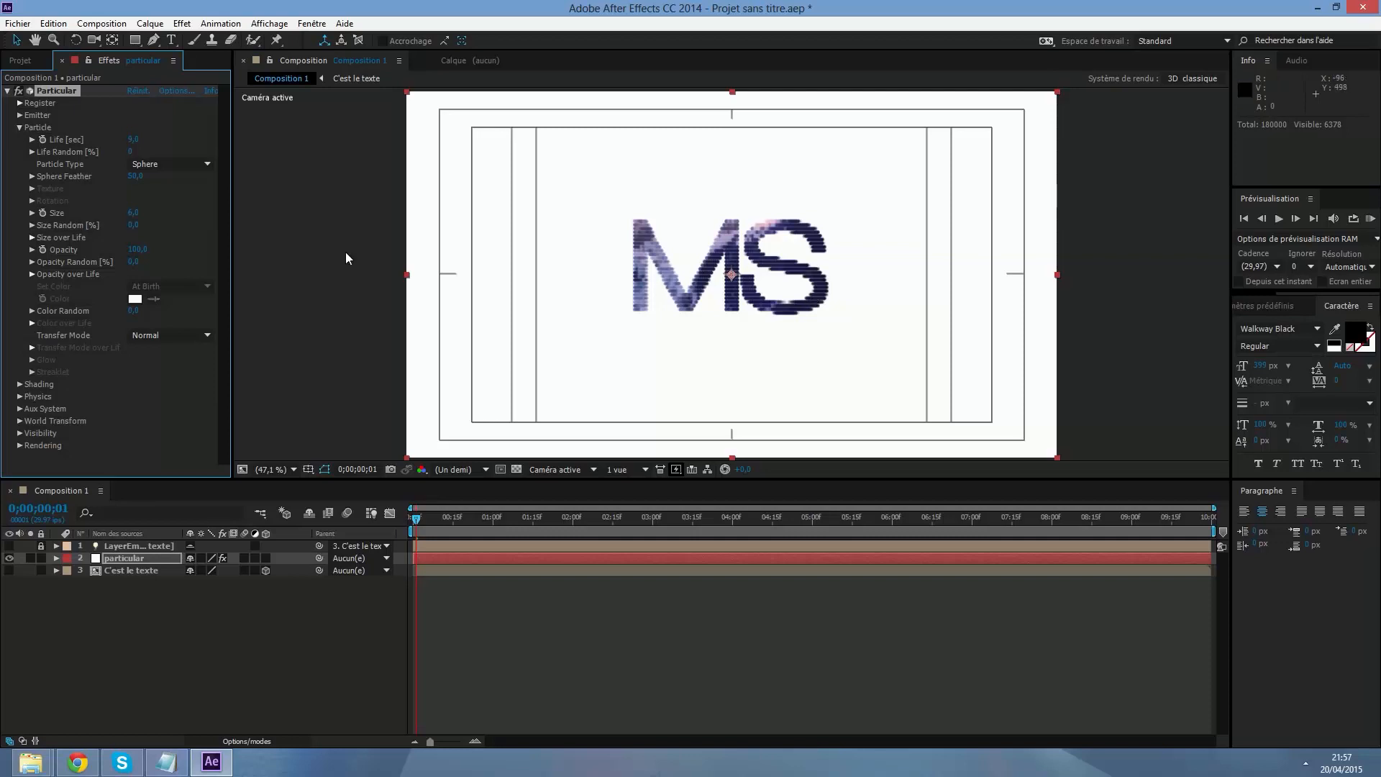
# Set the particles' Size Random to 50%.
pyautogui.click(133, 227)
pyautogui.press('BackSpace')
pyautogui.press('Return')
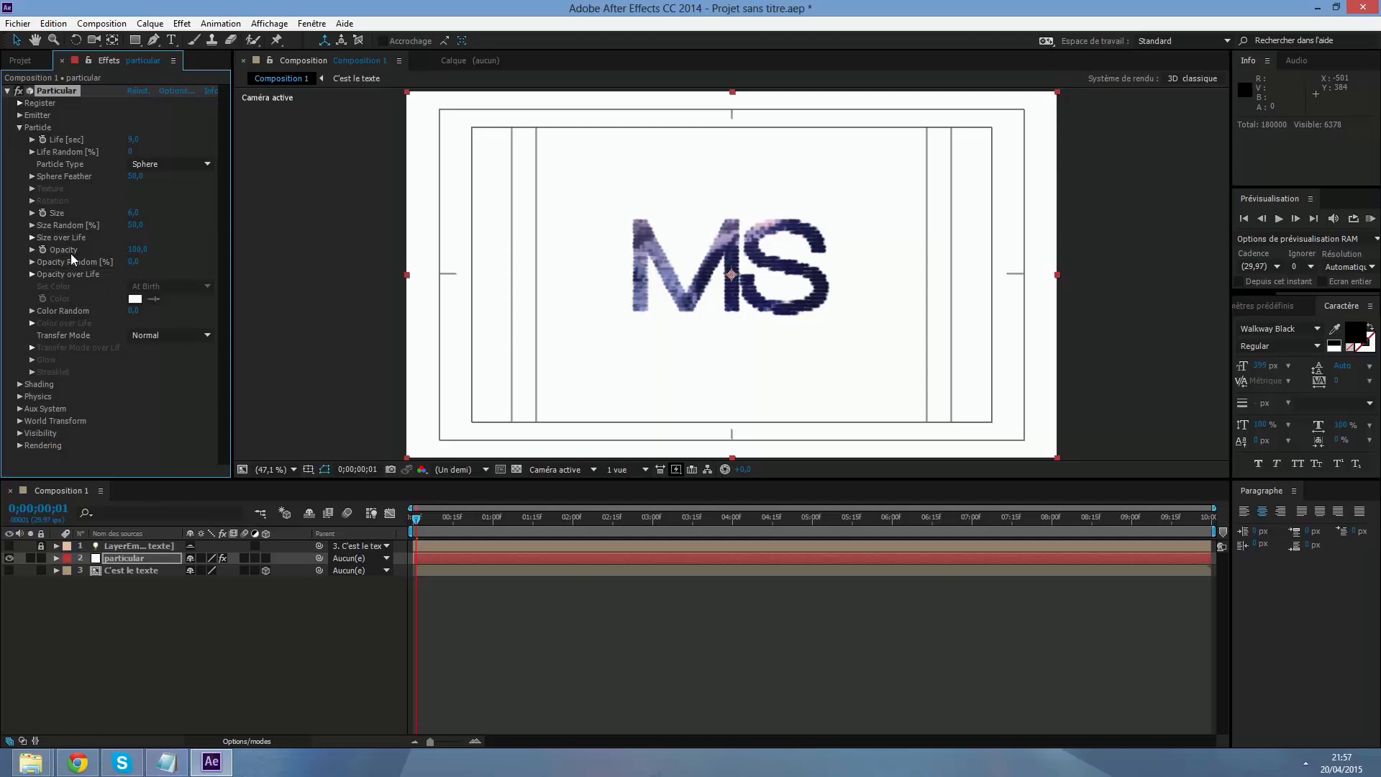
# Apply the trapezoid preset curve to the particles' Size over Life and check the growth along the timeline.
pyautogui.click(32, 237)
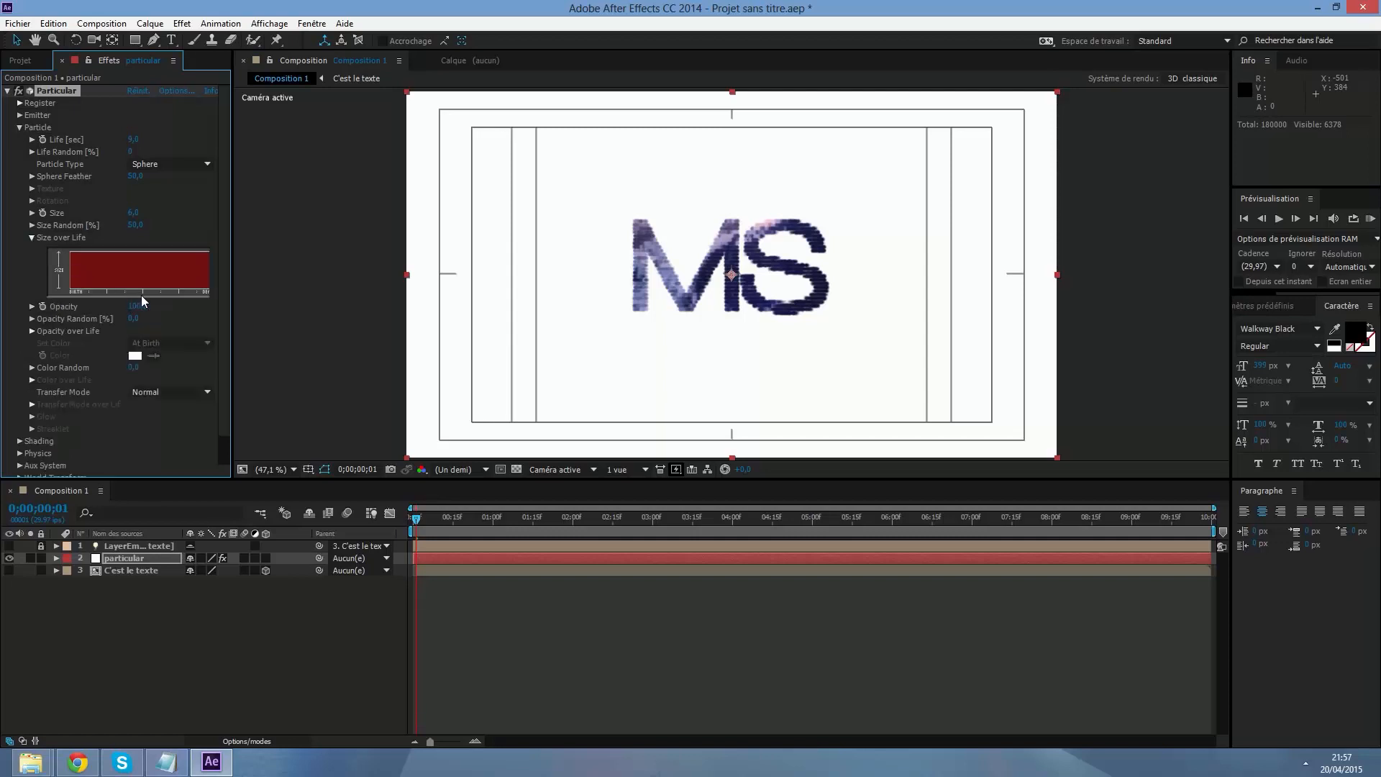
pyautogui.moveTo(227, 273); pyautogui.dragTo(339, 274)
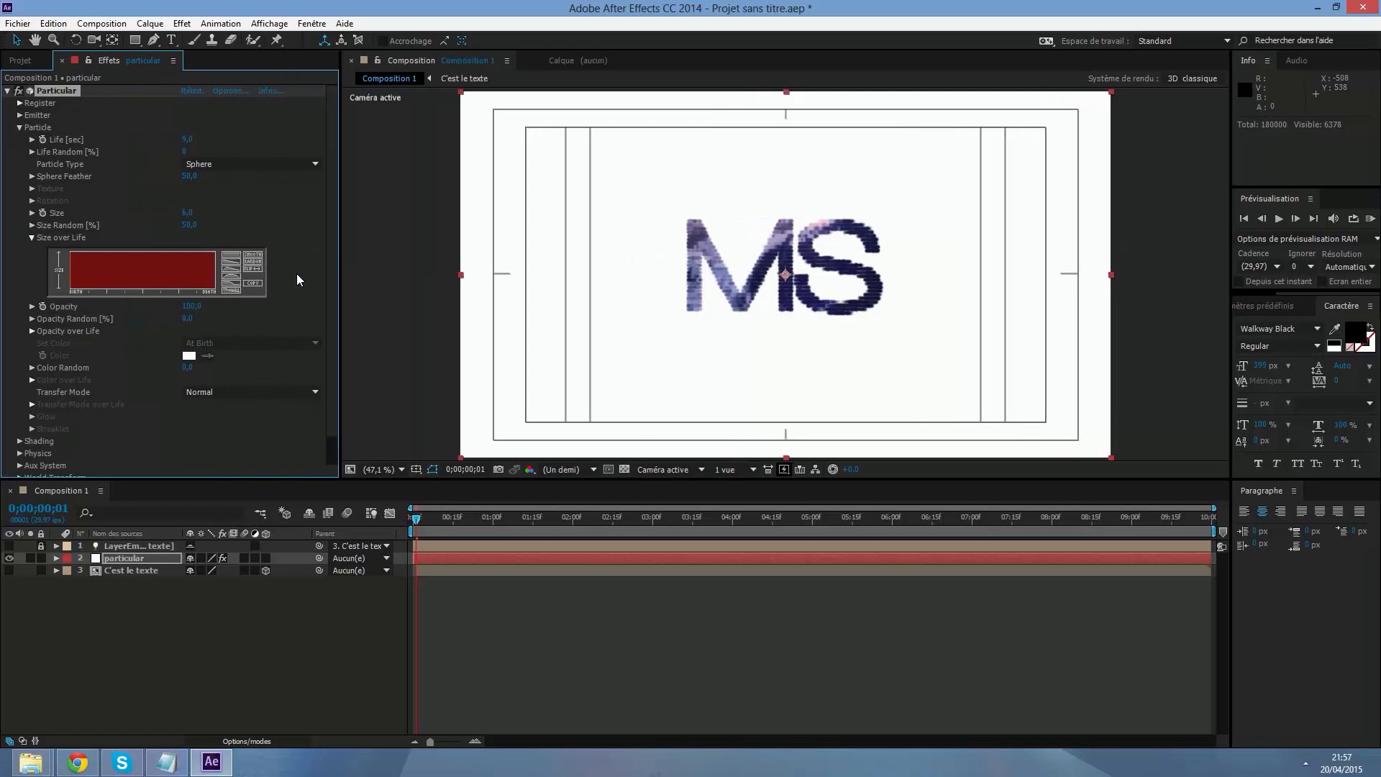
pyautogui.click(235, 282)
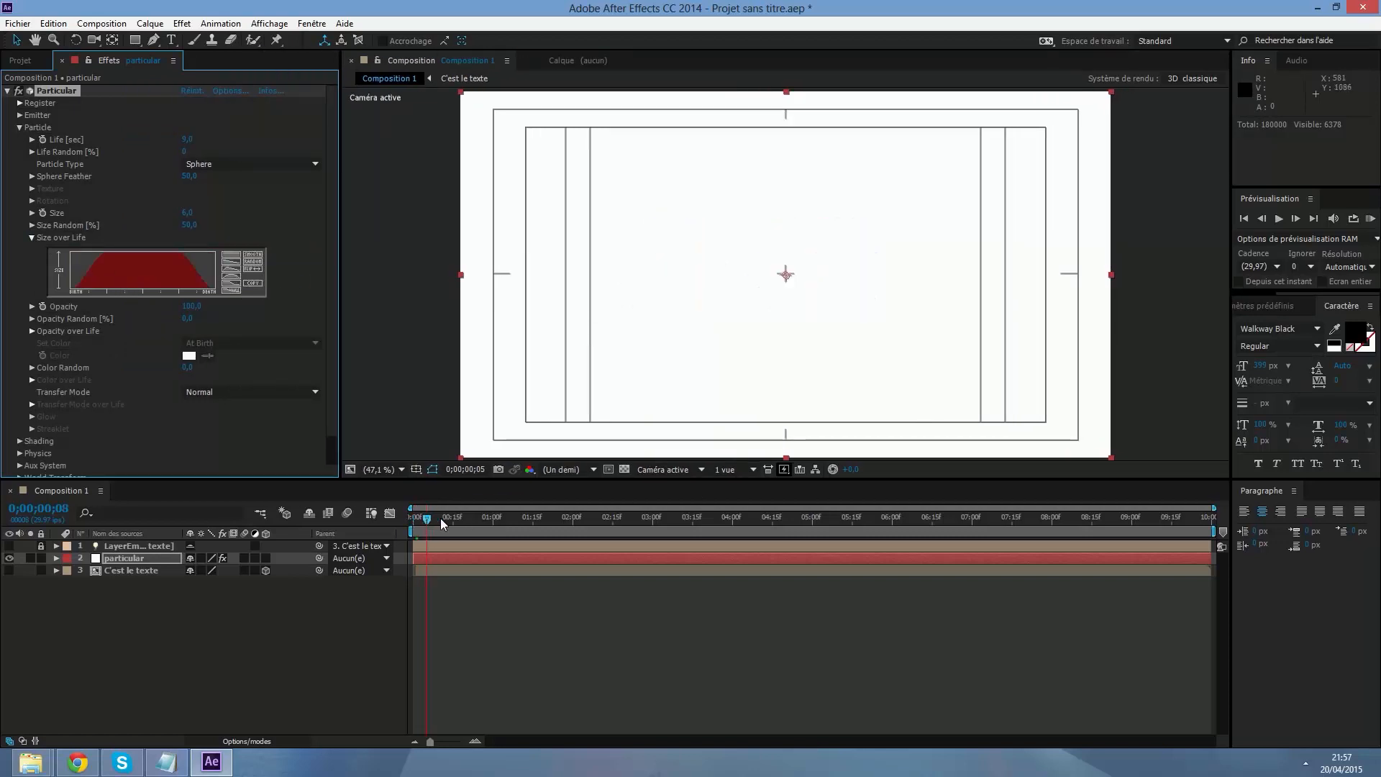
pyautogui.moveTo(440, 518); pyautogui.dragTo(711, 519)
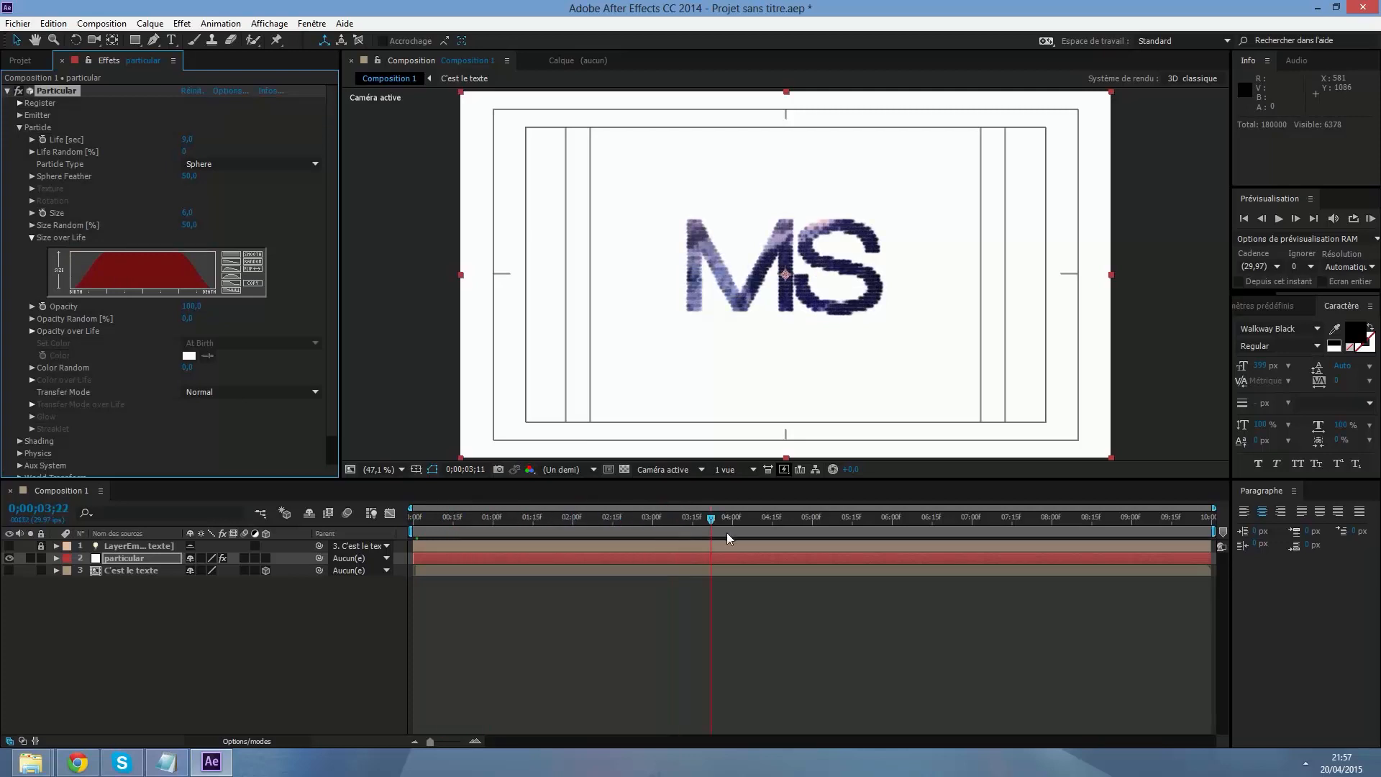
pyautogui.moveTo(919, 541); pyautogui.dragTo(486, 554)
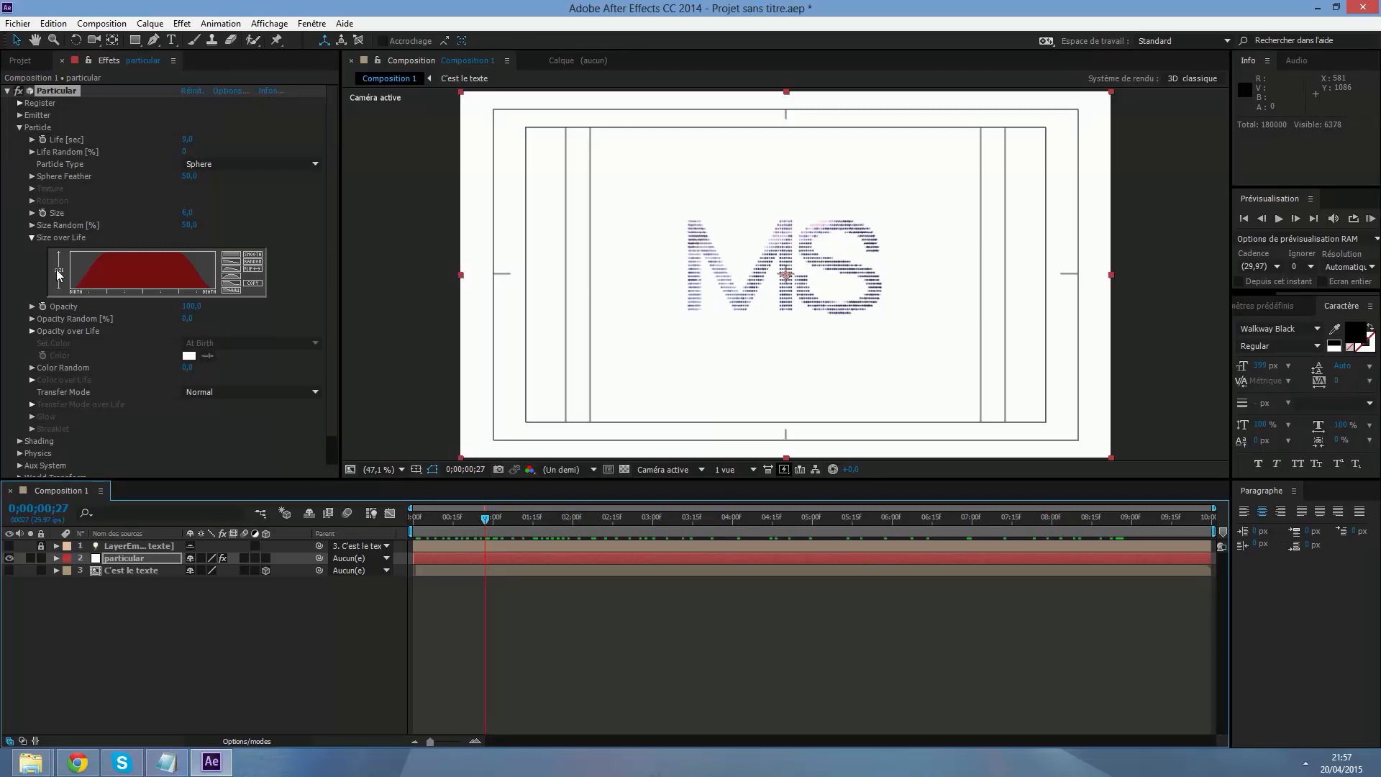
# Apply the same trapezoid preset curve to the particles' Opacity over Life.
pyautogui.click(30, 239)
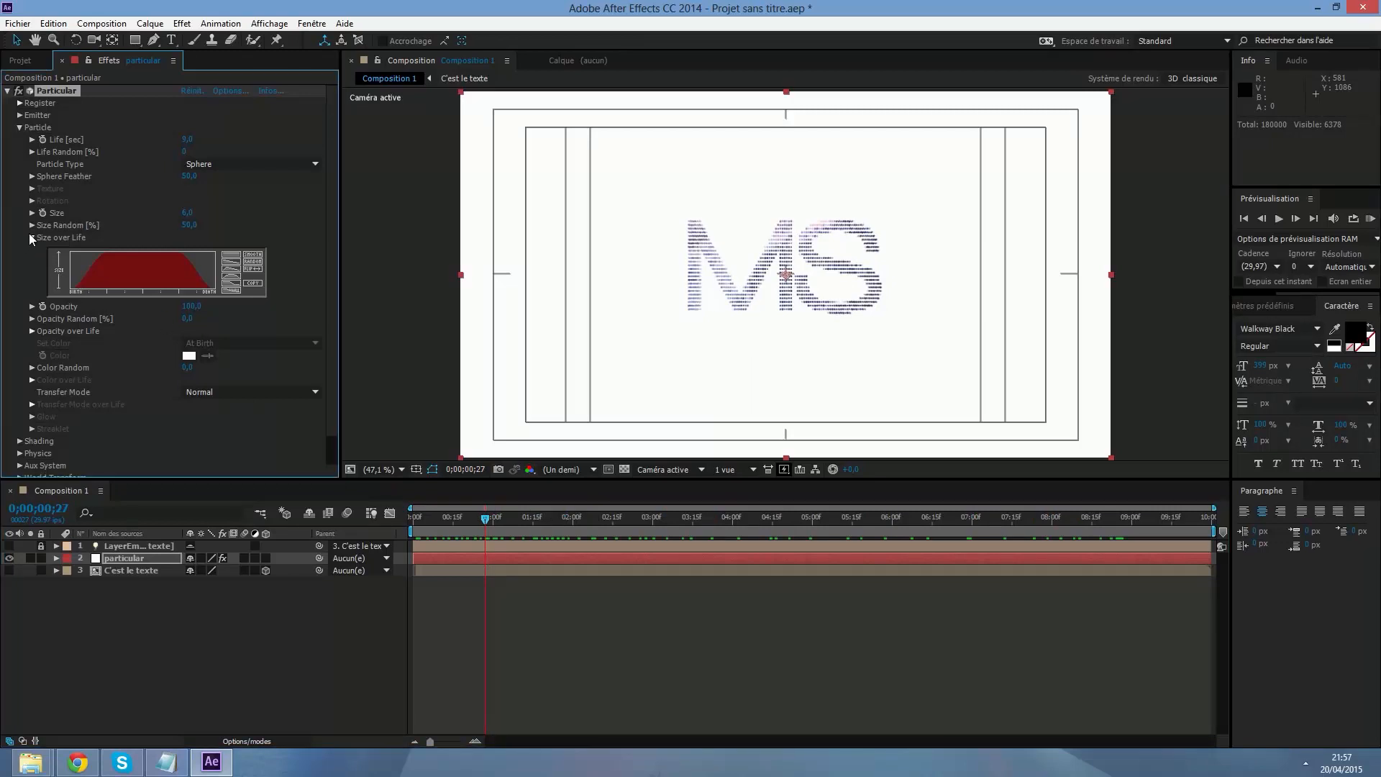
pyautogui.click(29, 331)
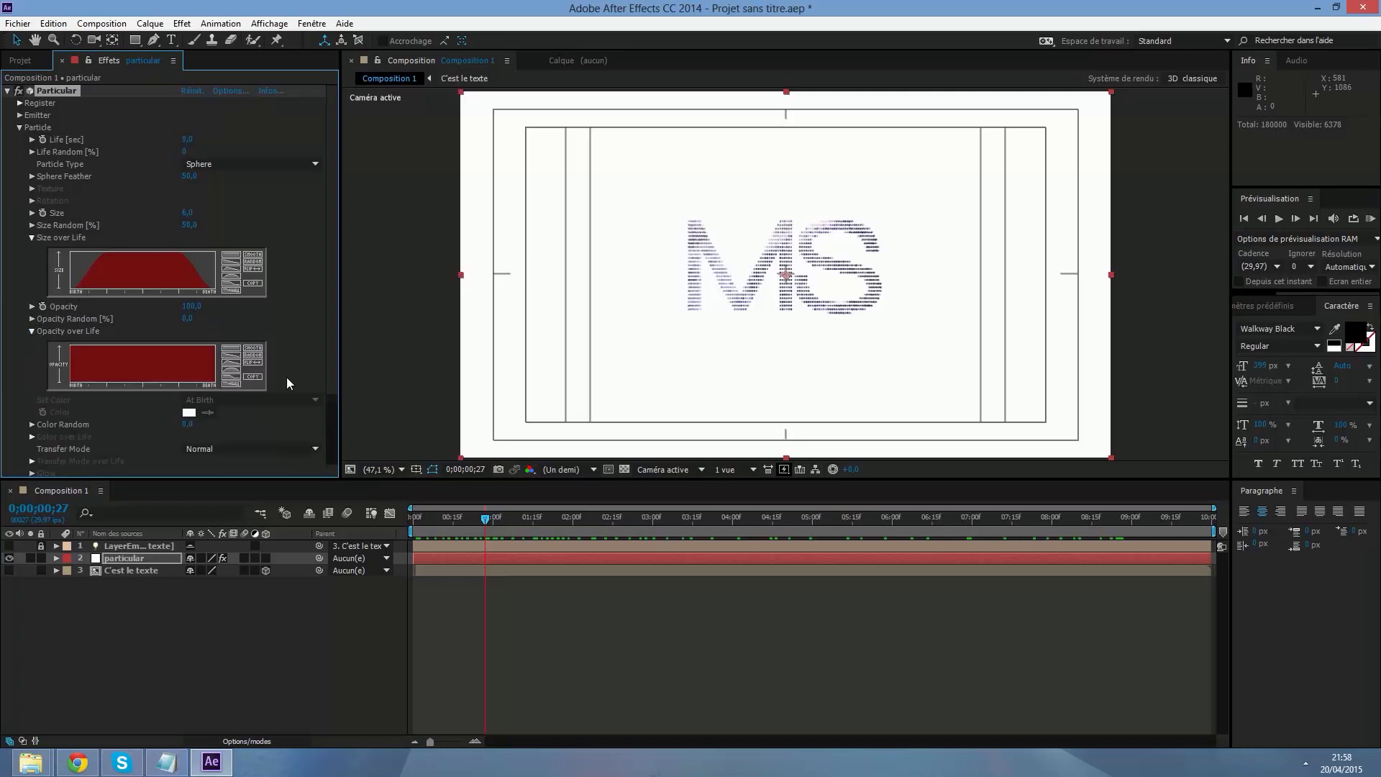
pyautogui.click(233, 373)
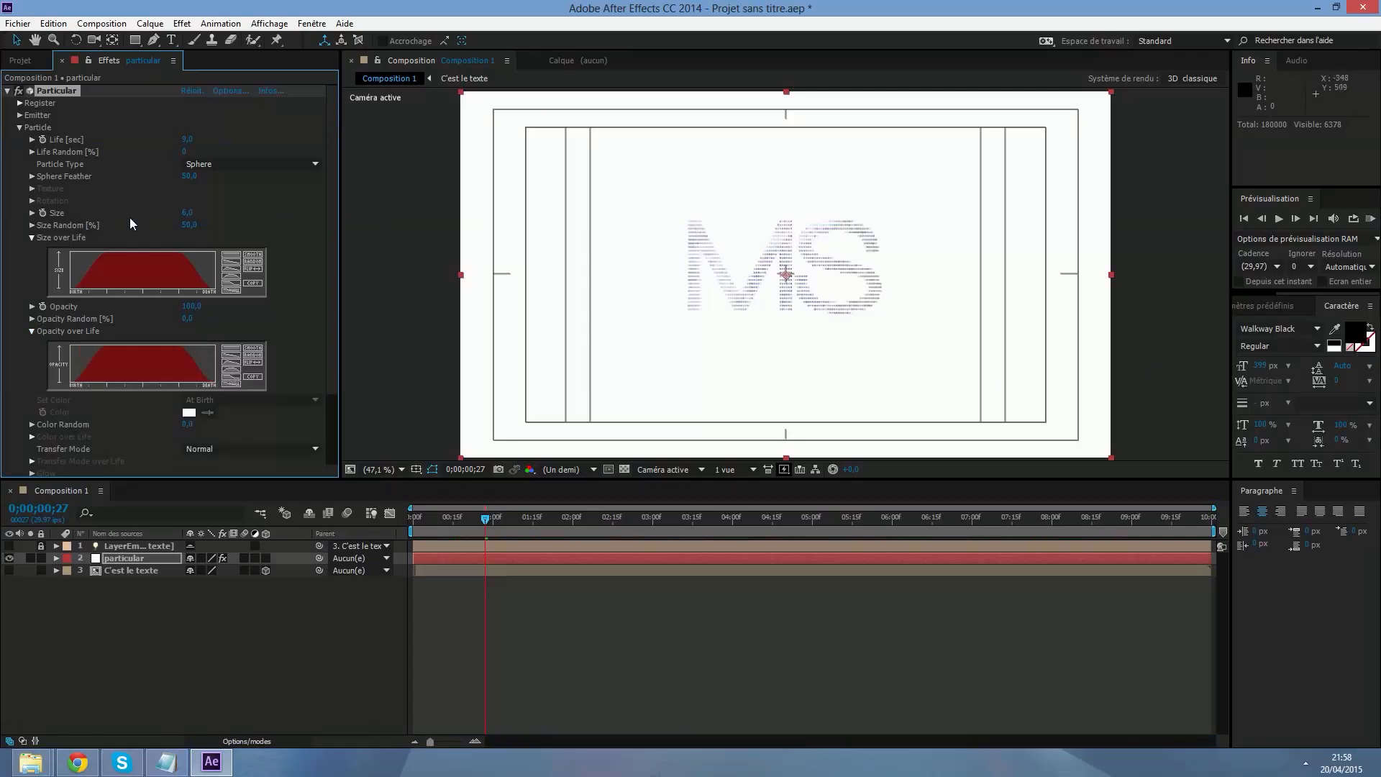
# Set the particles' Sphere Feather to 0 and check an earlier frame.
pyautogui.click(189, 176)
pyautogui.write('0')
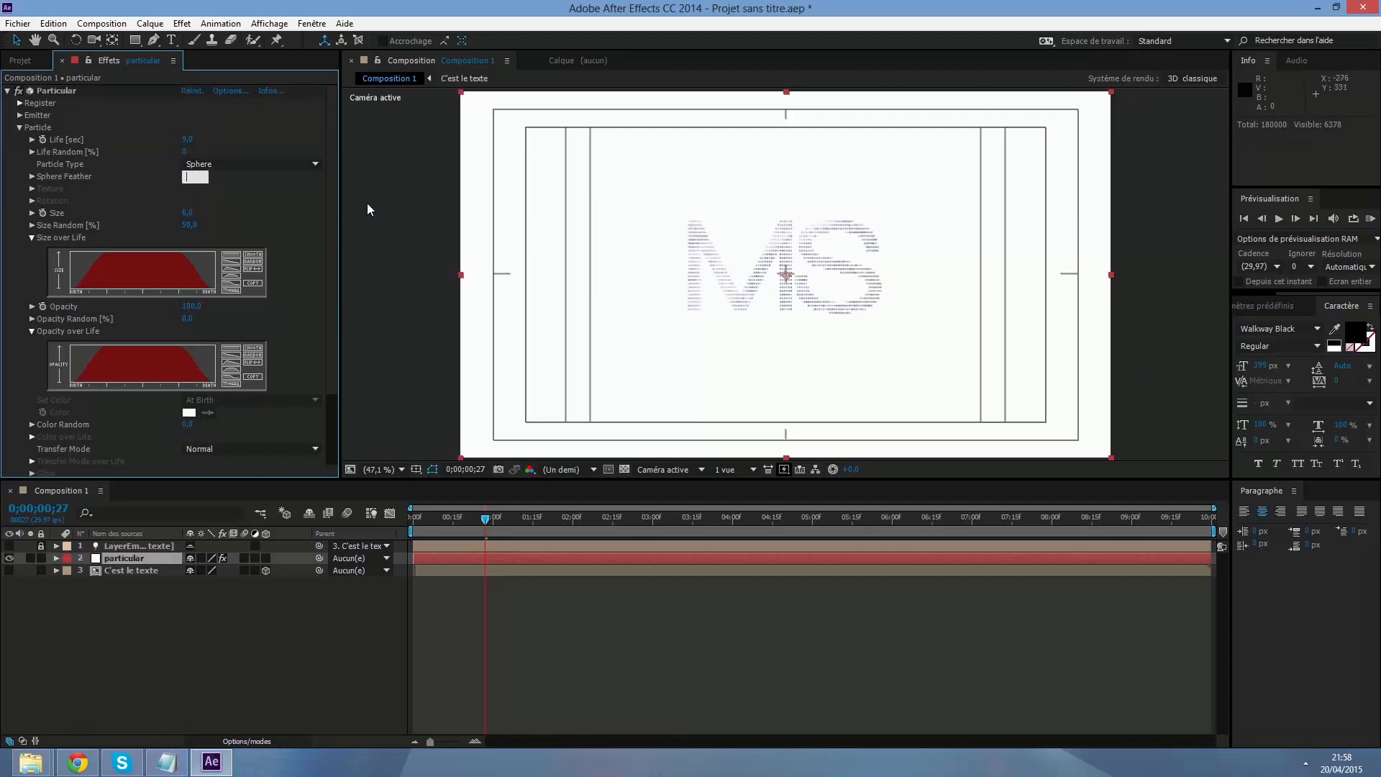
pyautogui.press('Return')
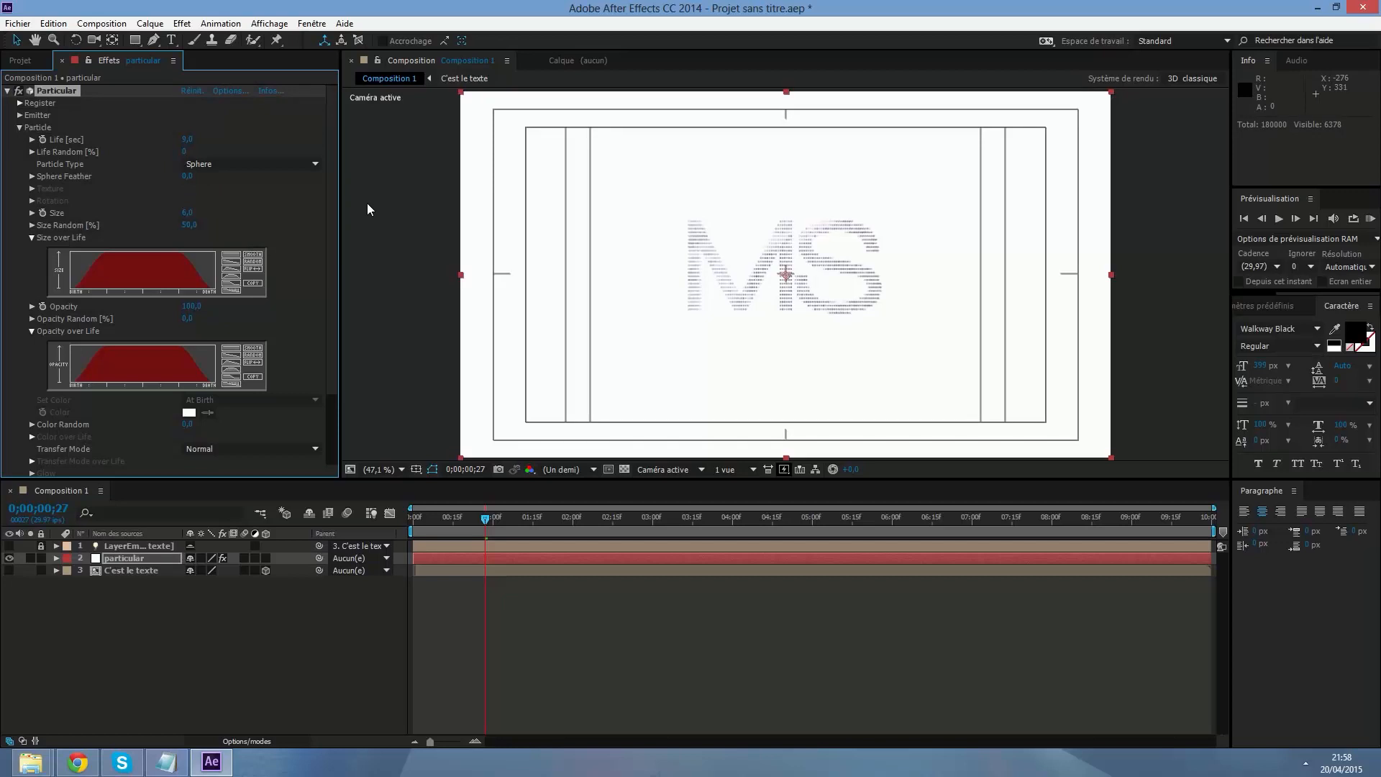
pyautogui.moveTo(491, 521)
pyautogui.mouseDown()
pyautogui.moveTo(616, 525)
pyautogui.moveTo(474, 521)
pyautogui.mouseUp()
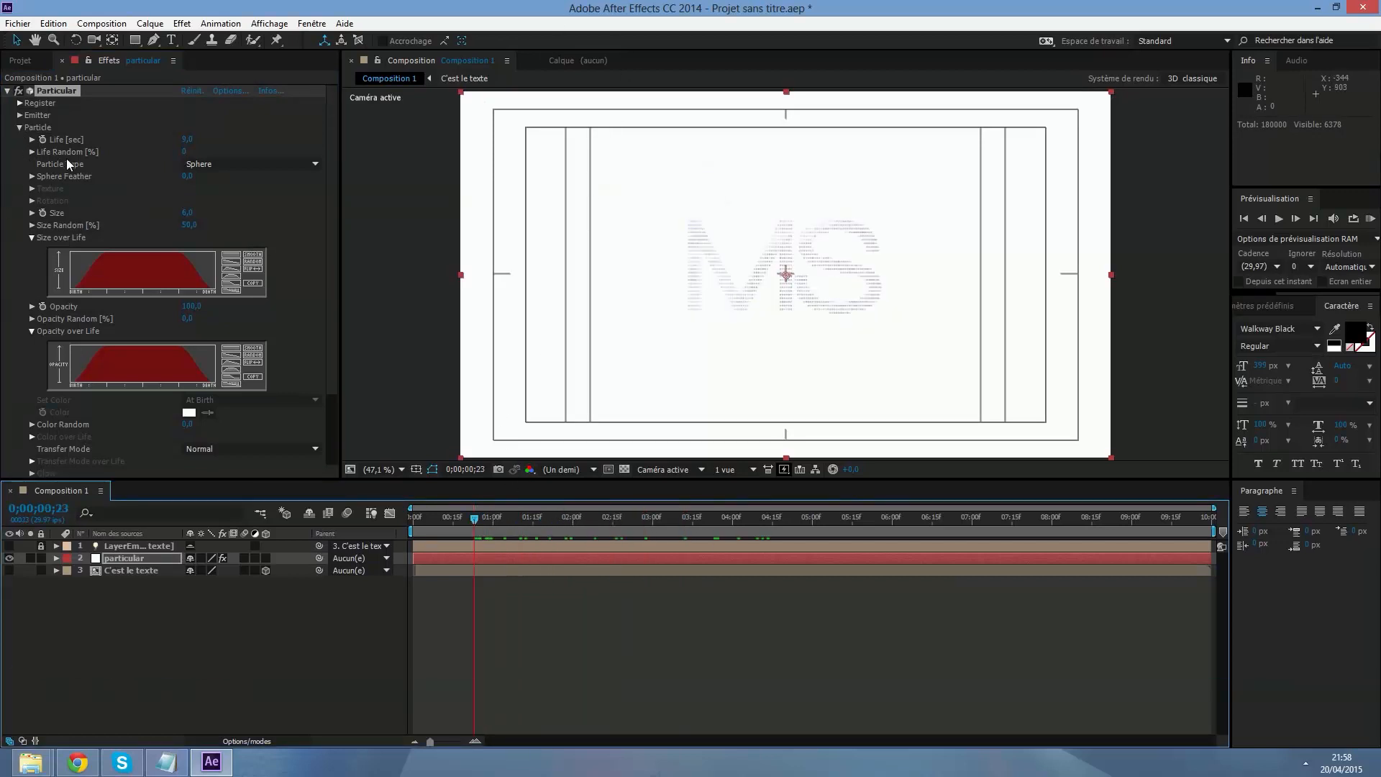
# Keyframe the emitter's Particles/sec to 0 at 0;00;03;00, with the current time finally moved back to 0;00;02;21.
pyautogui.click(19, 128)
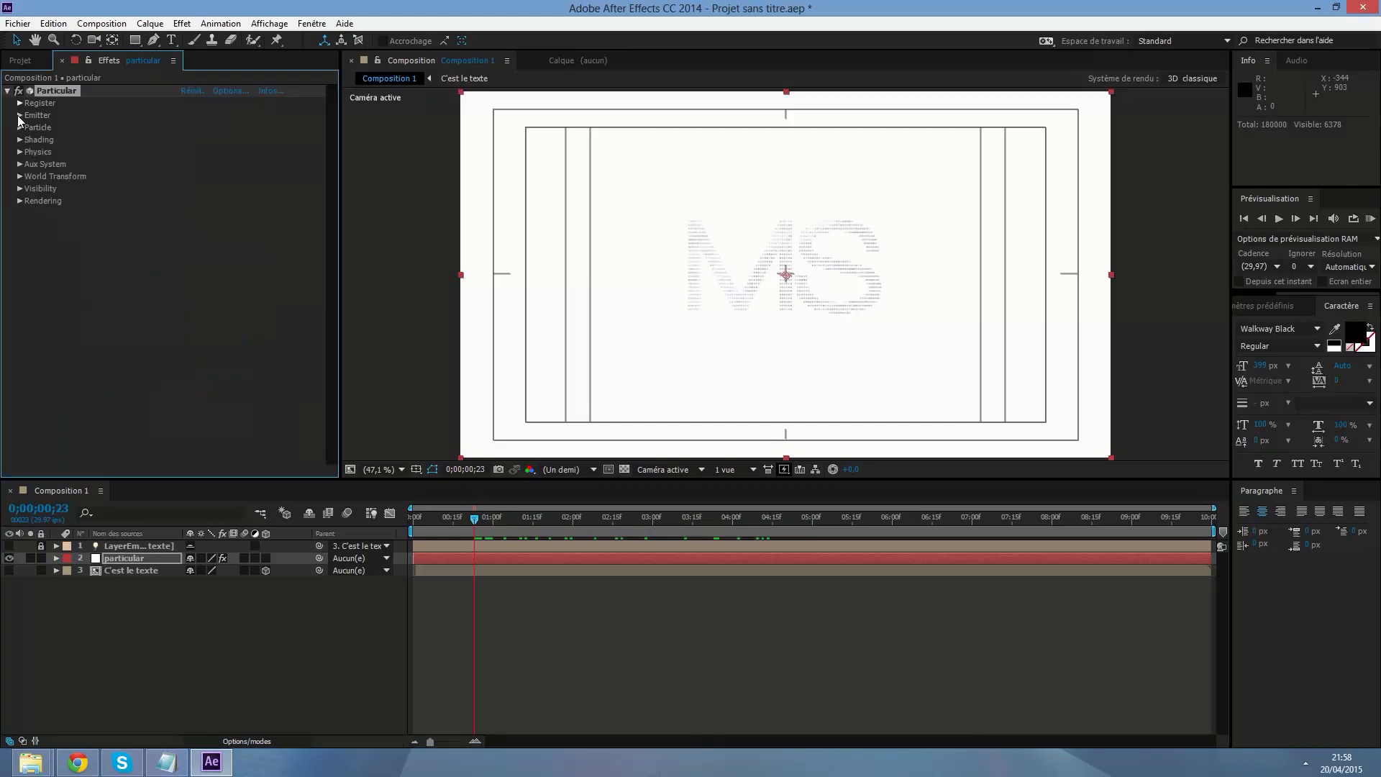
pyautogui.click(20, 116)
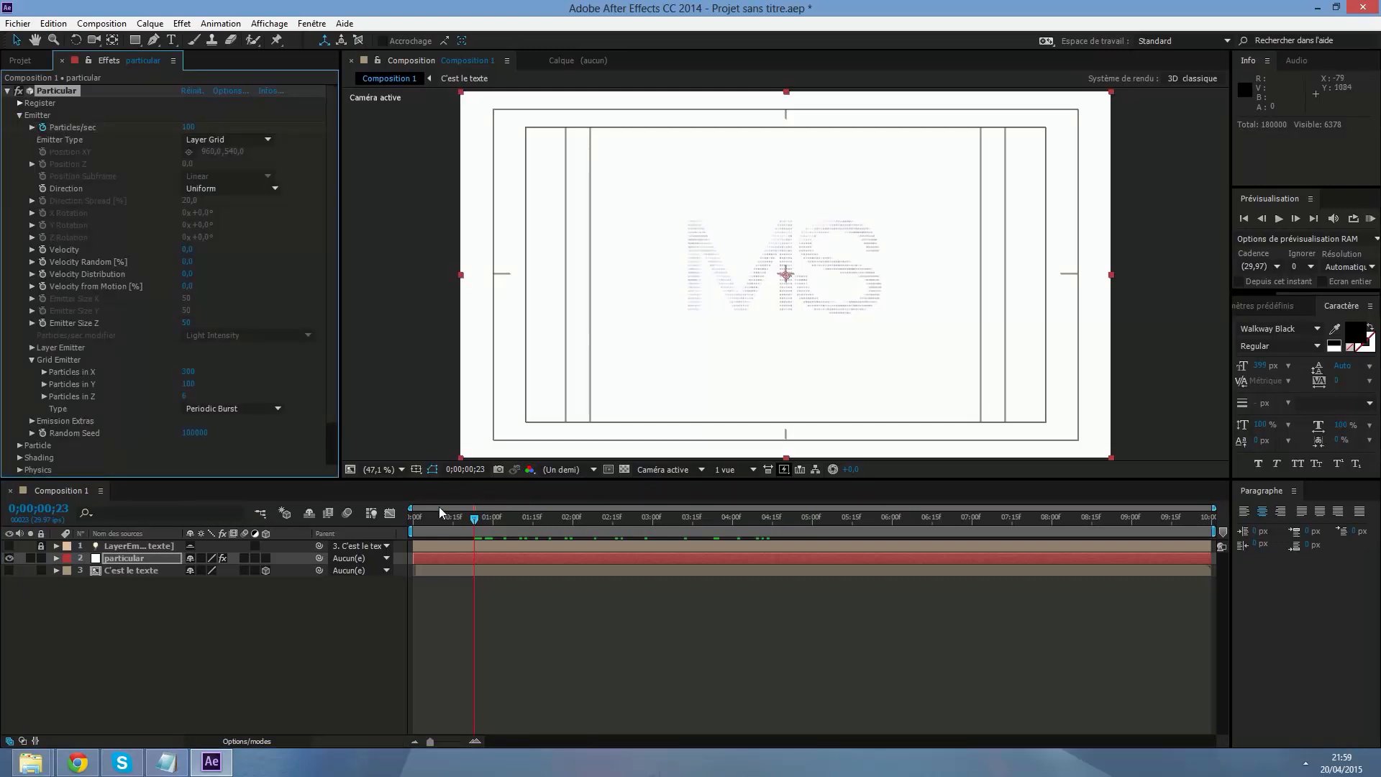
pyautogui.moveTo(475, 519); pyautogui.dragTo(412, 523)
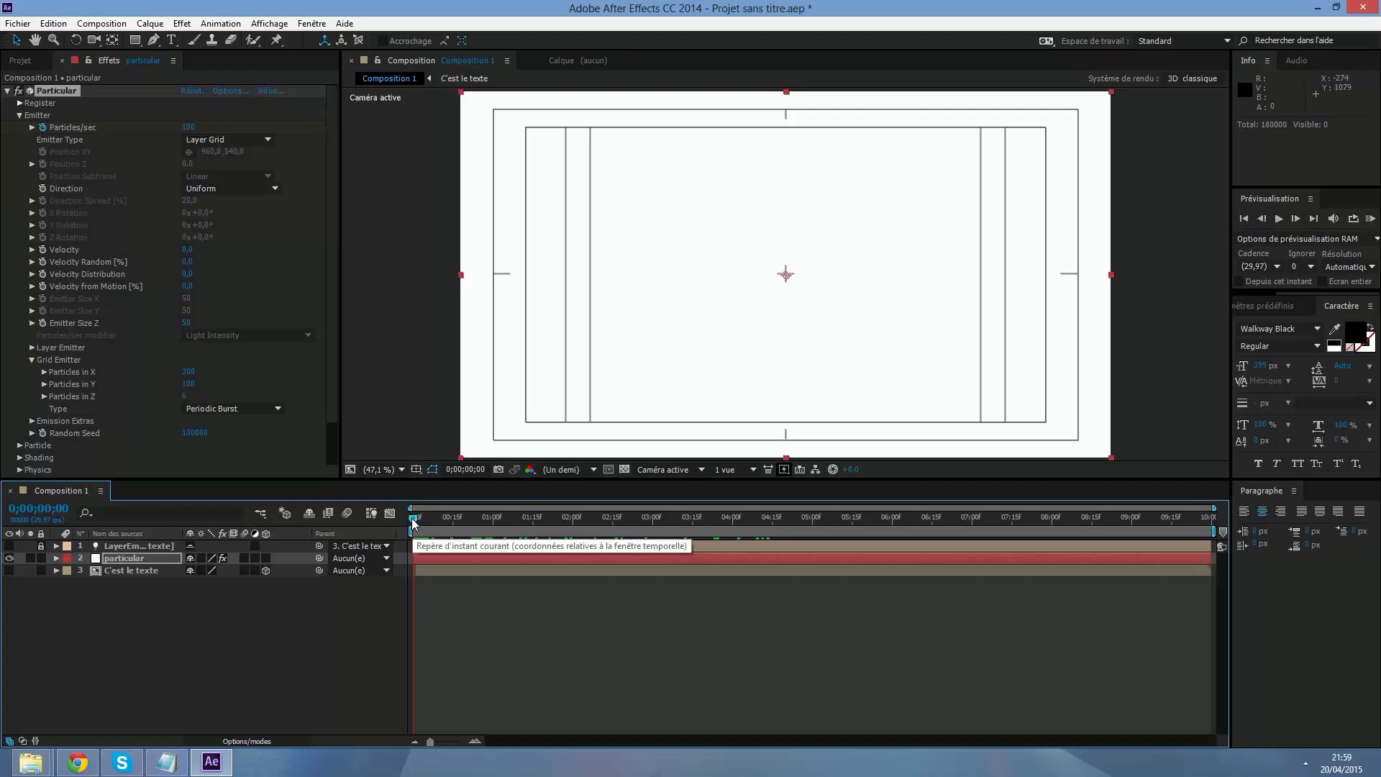
pyautogui.moveTo(414, 523); pyautogui.dragTo(656, 536)
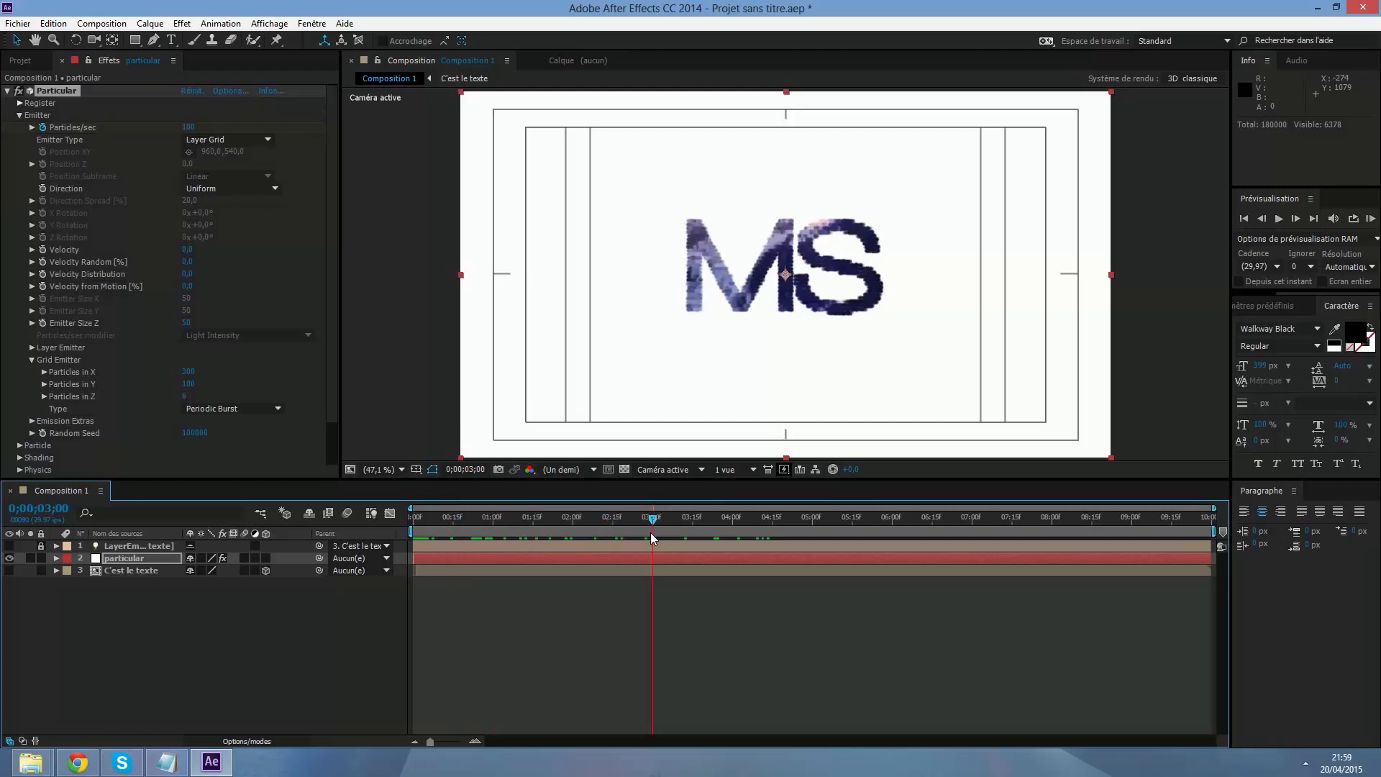
pyautogui.click(198, 127)
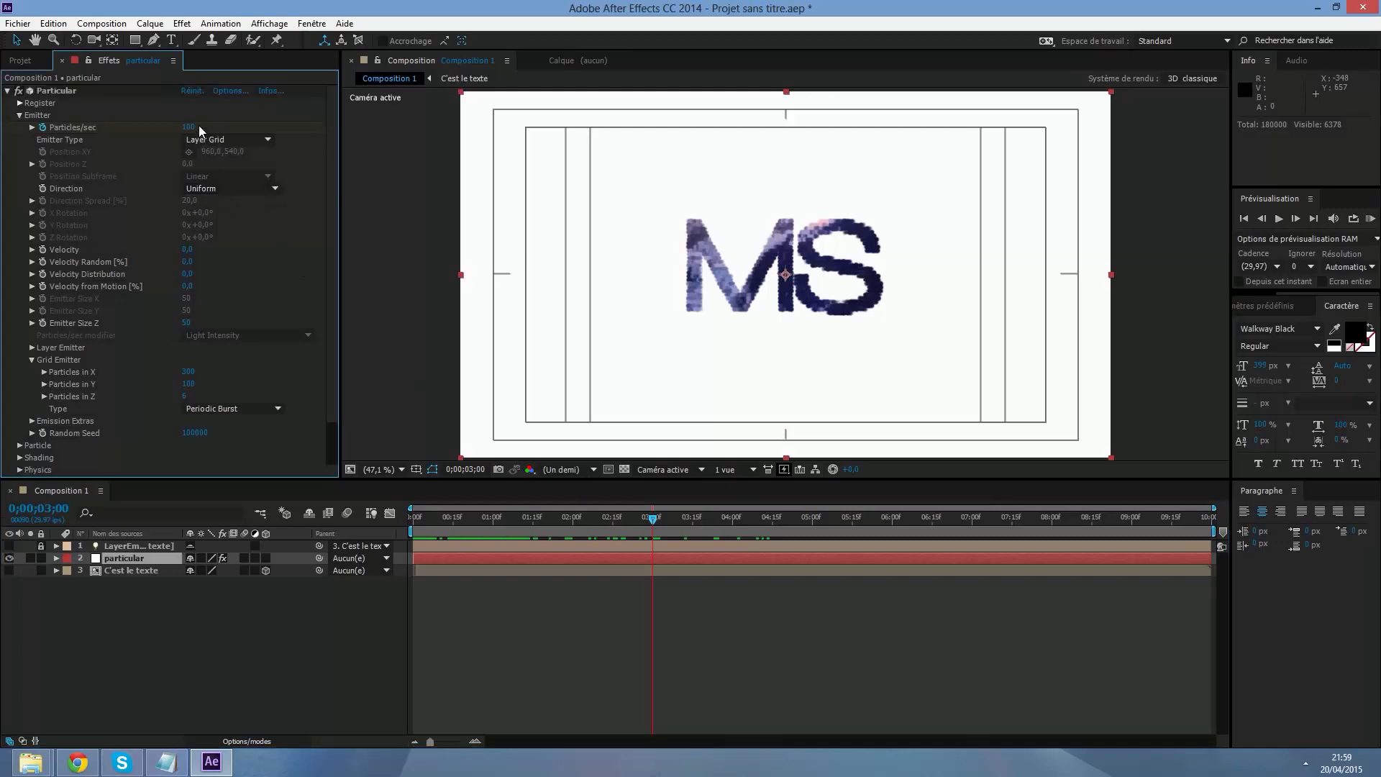
pyautogui.press('BackSpace')
pyautogui.click(286, 143)
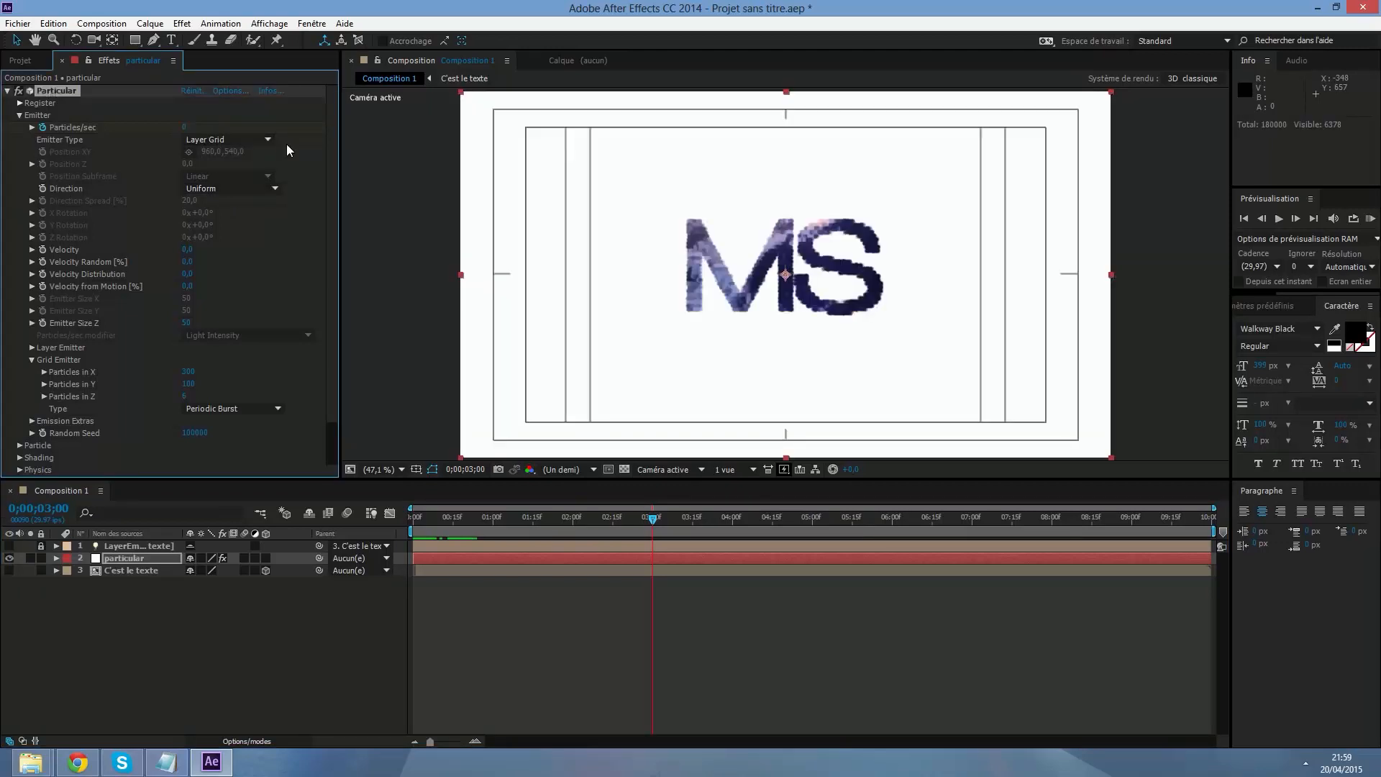
pyautogui.moveTo(660, 527); pyautogui.dragTo(626, 525)
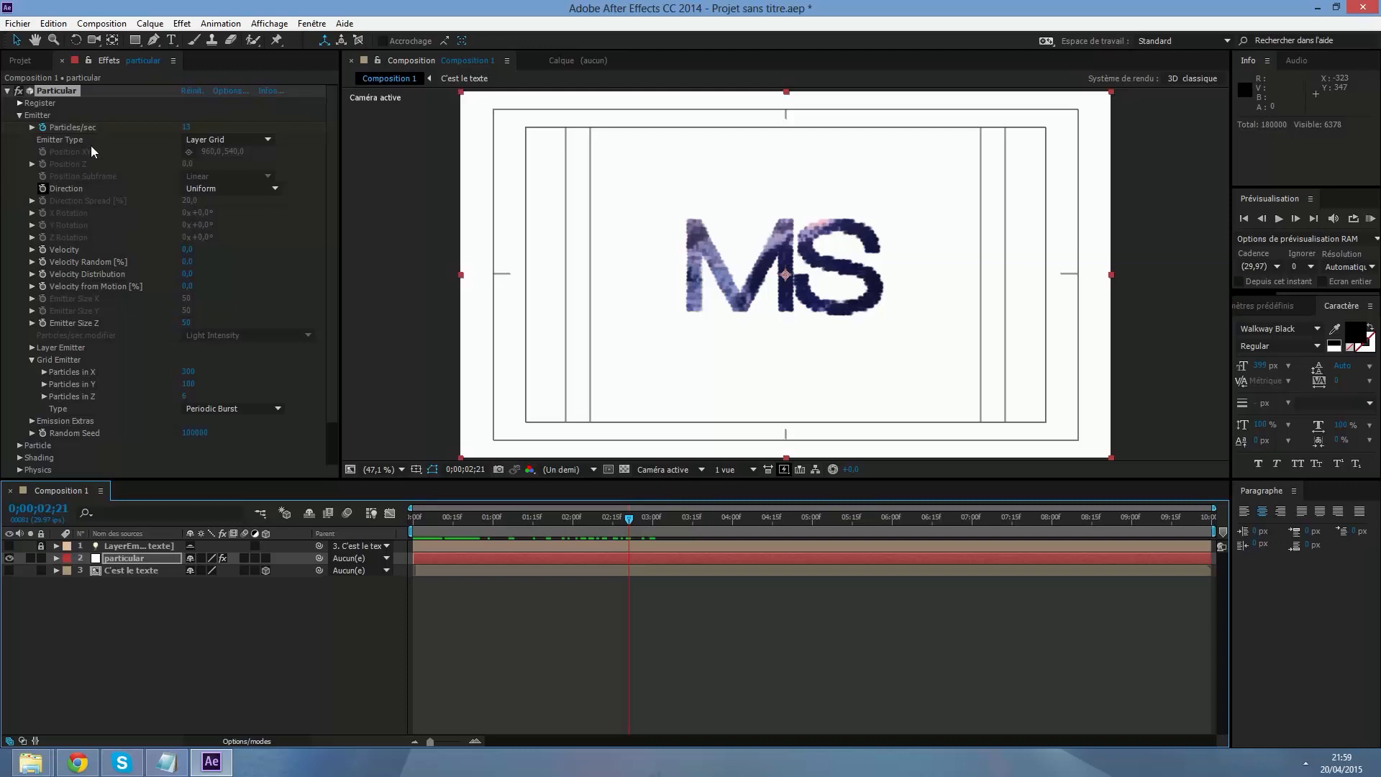
# Set the Evolution Speed of the turbulence field in the Air physics settings to 0.
pyautogui.click(19, 115)
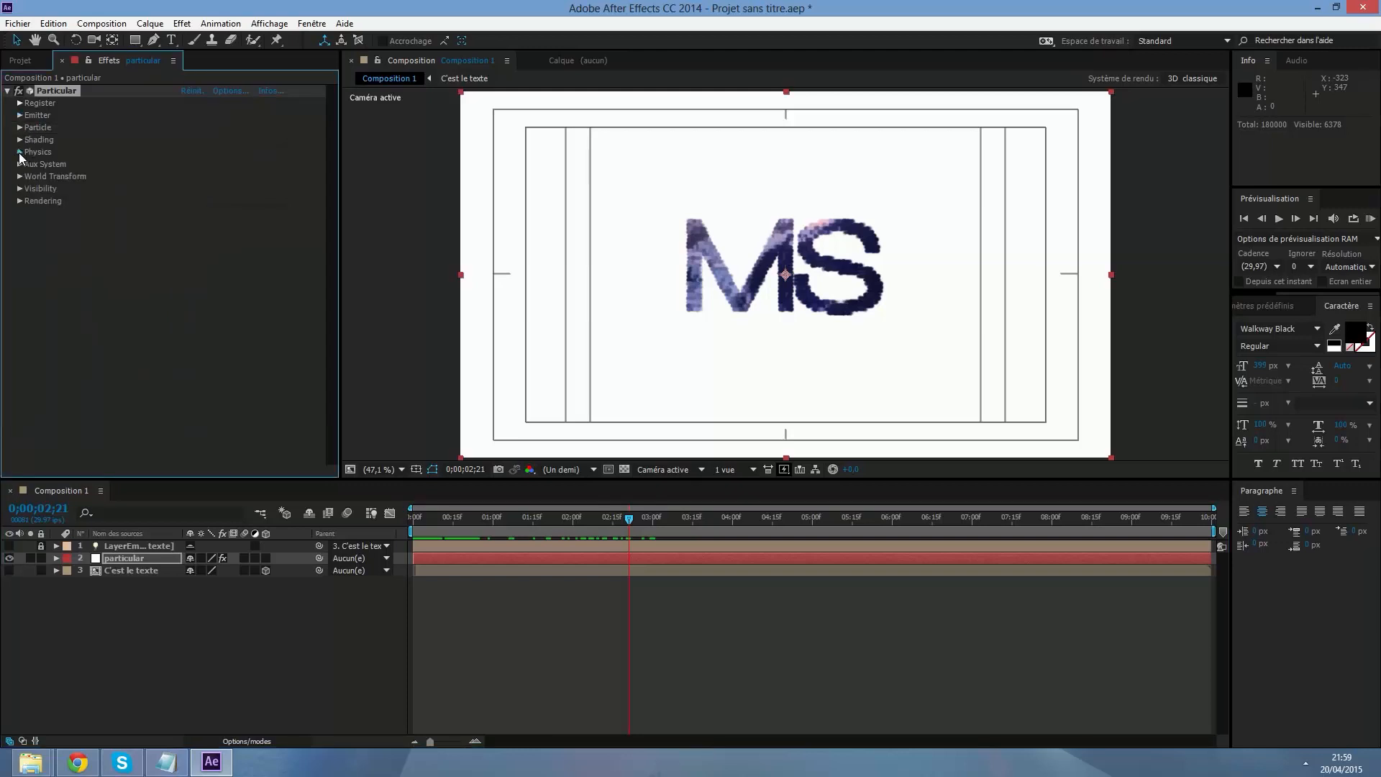
pyautogui.click(19, 152)
pyautogui.click(31, 201)
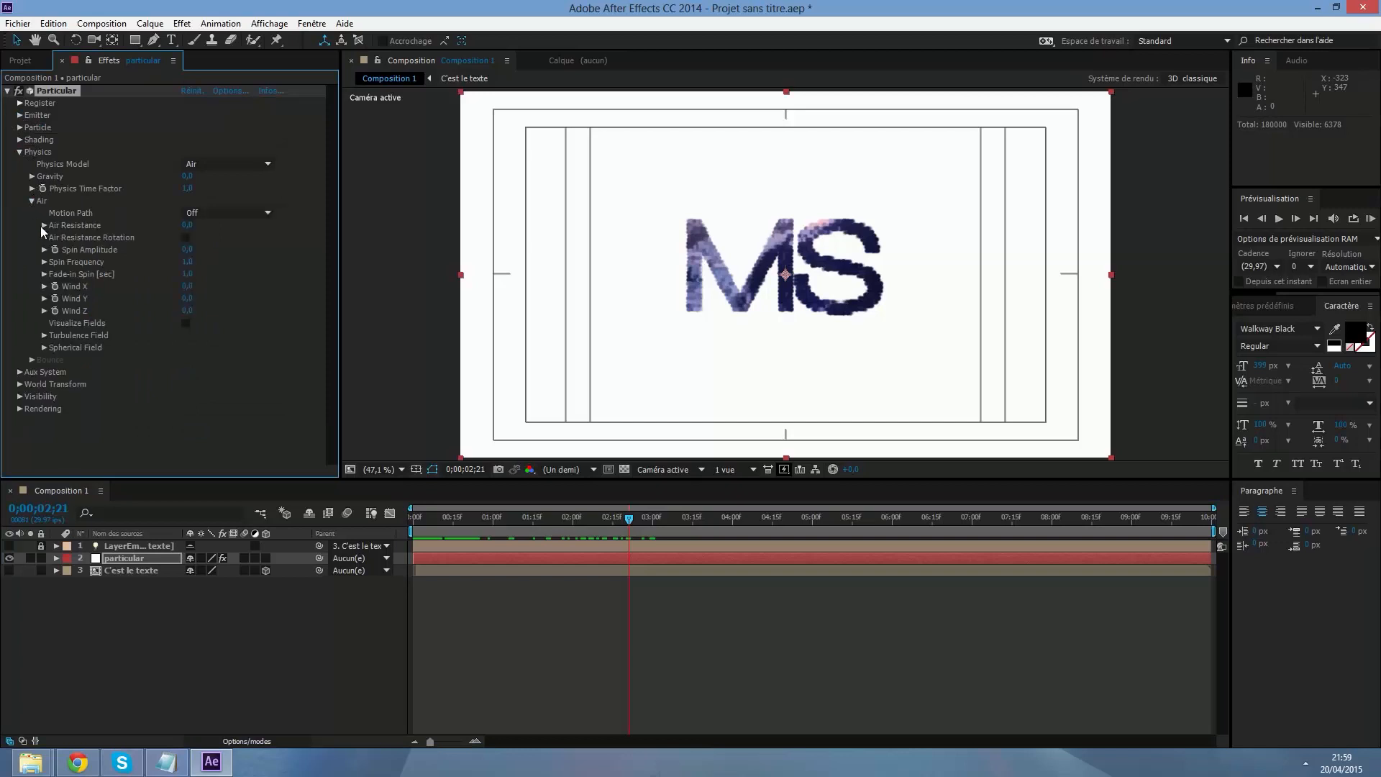
pyautogui.click(43, 335)
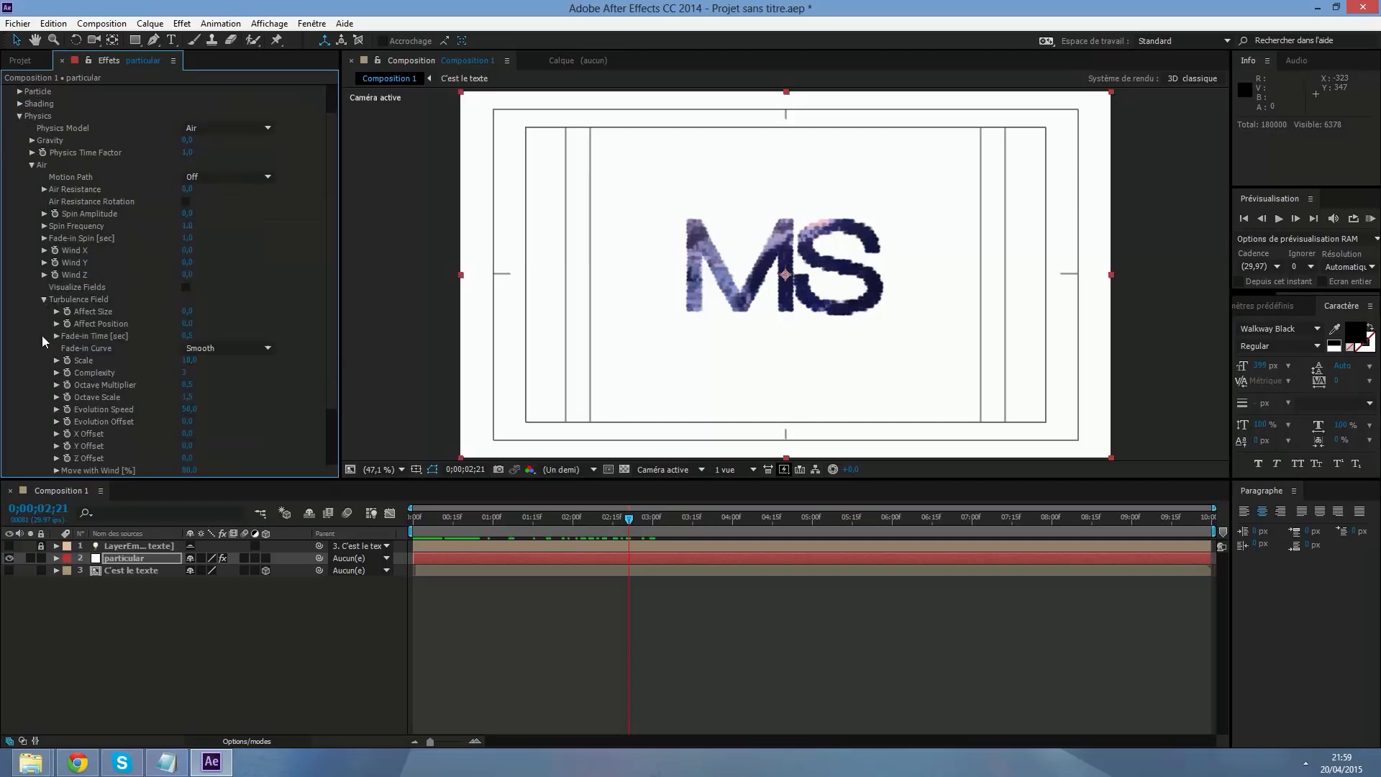
pyautogui.scroll(-3, 69, 349)
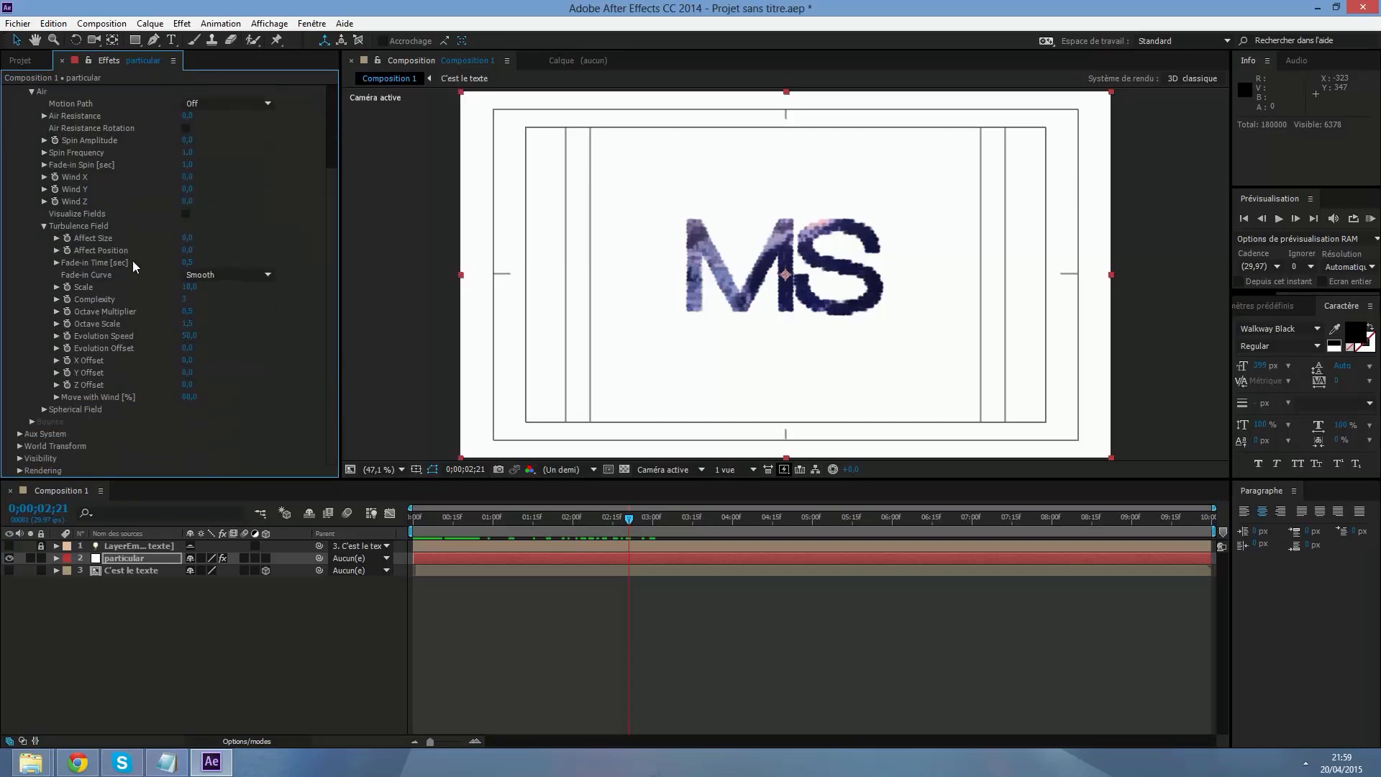
pyautogui.click(188, 335)
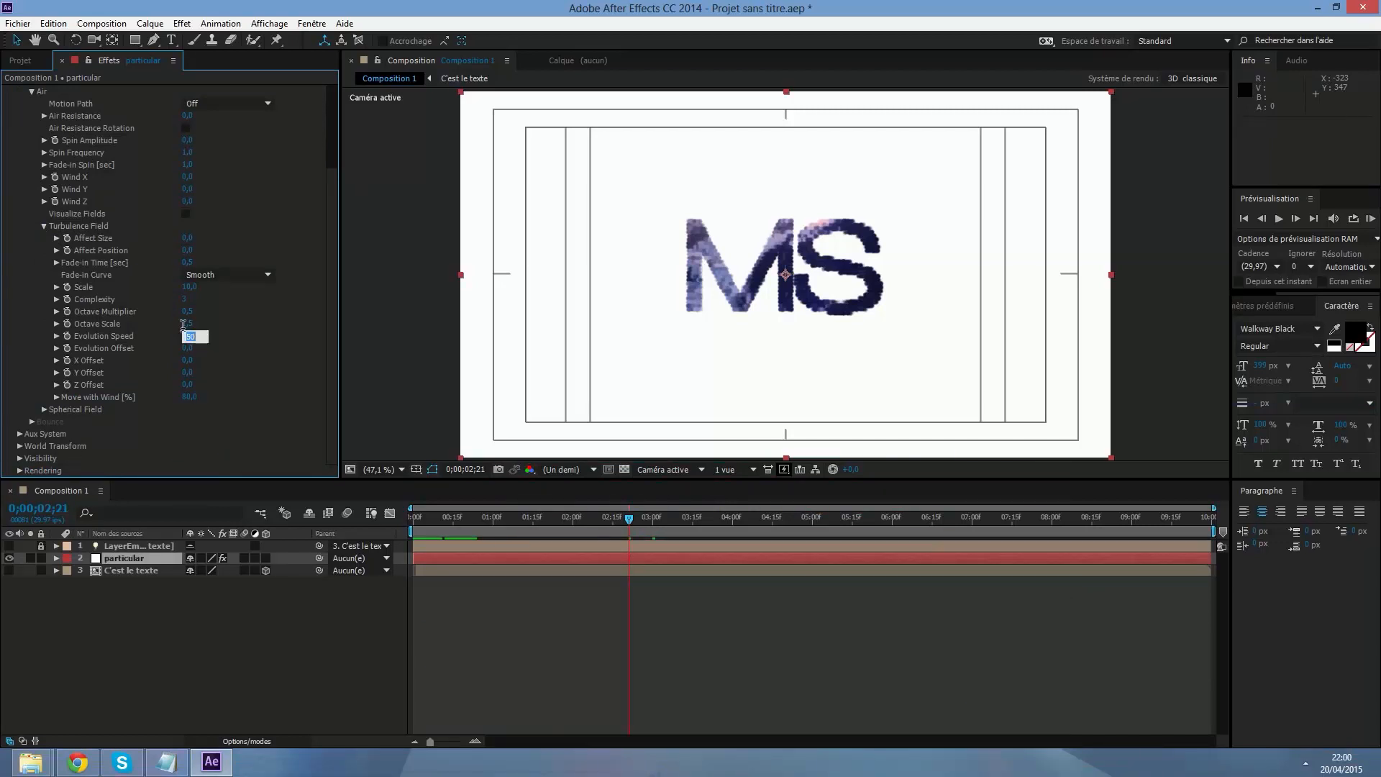
pyautogui.write('309')
pyautogui.press('Return')
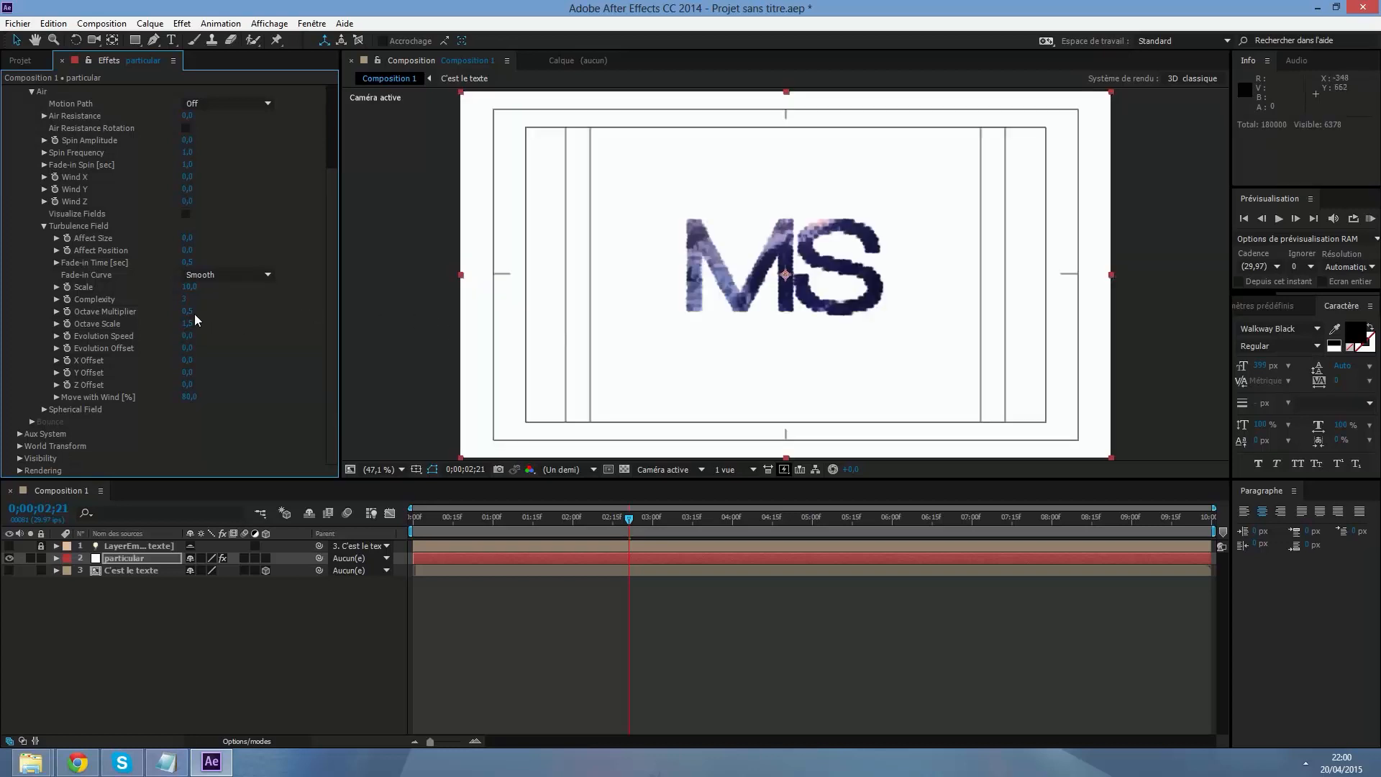
# Set the turbulence field's Scale to 1000 and resume preview refresh.
pyautogui.click(188, 286)
pyautogui.write('1000')
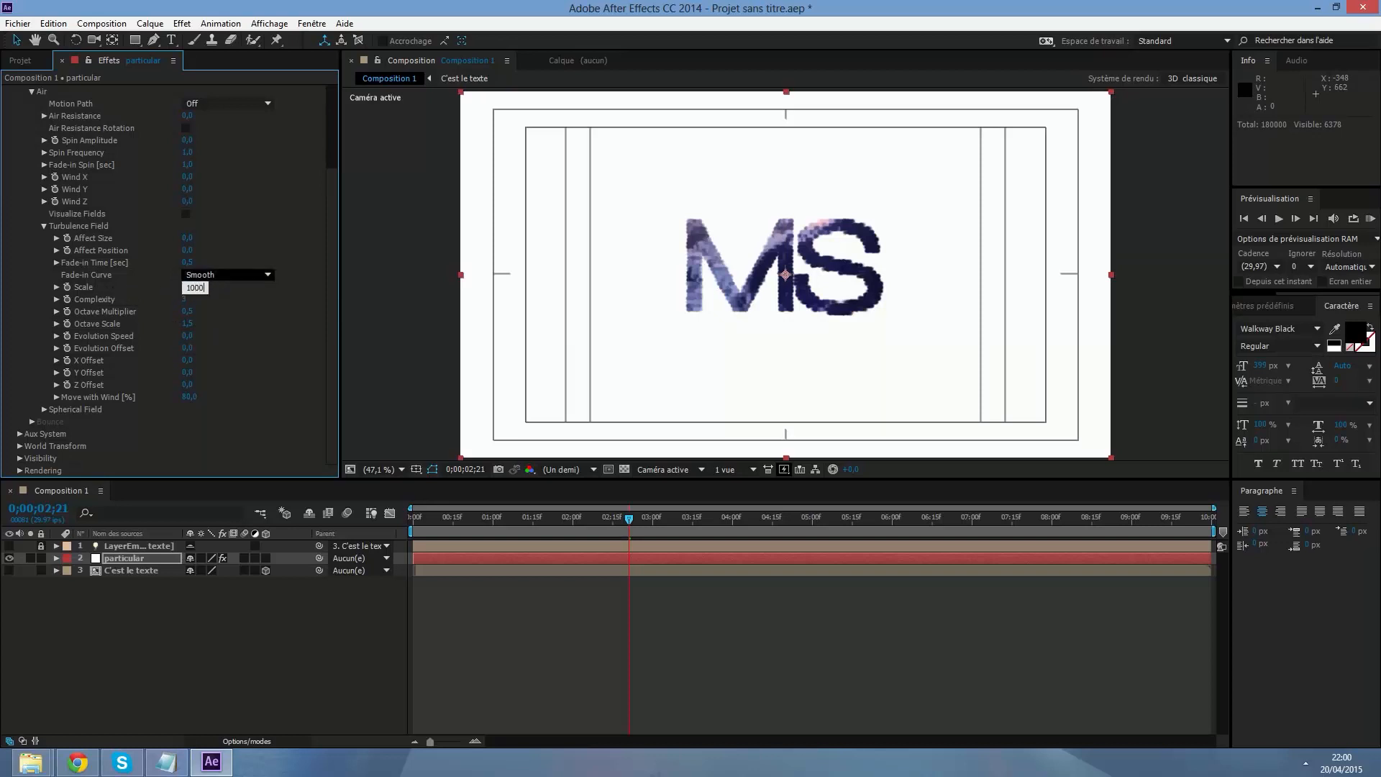
pyautogui.press('Return')
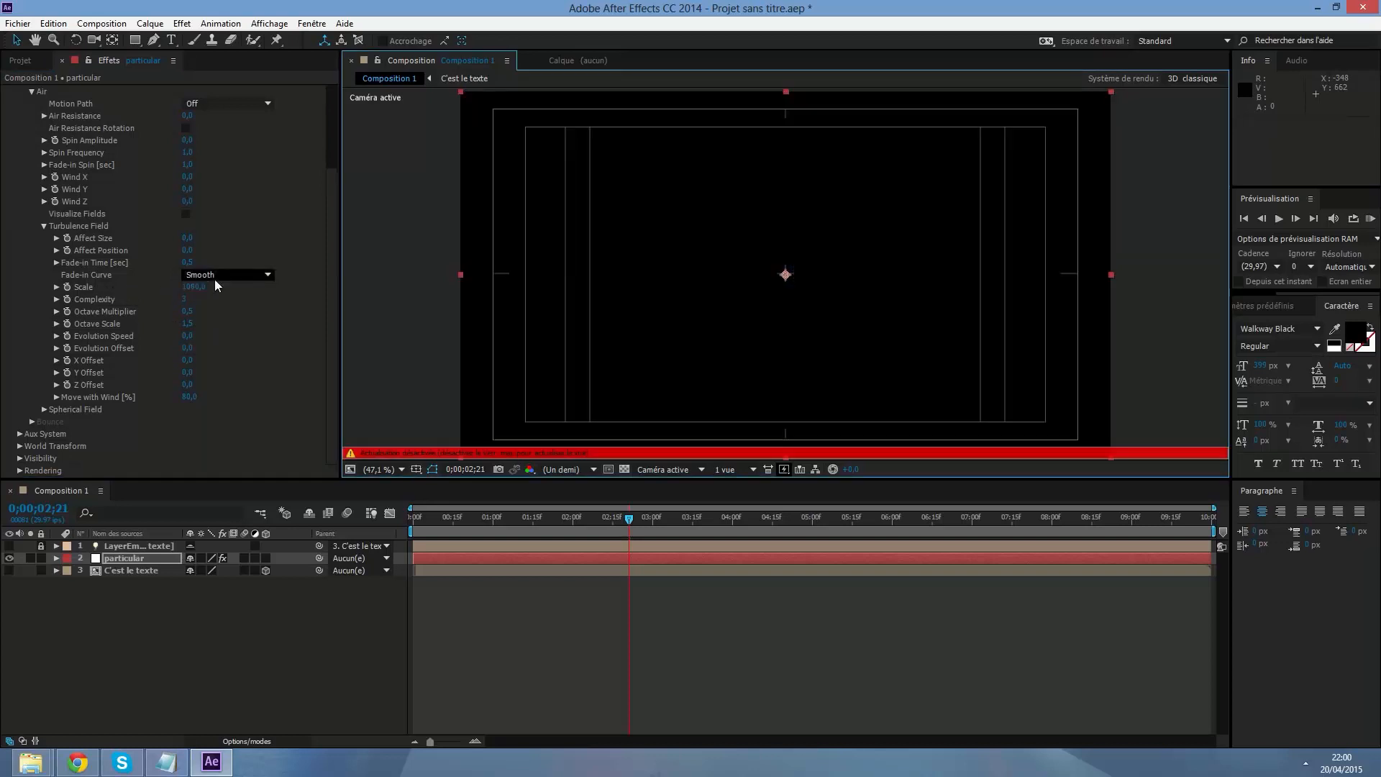
pyautogui.press('capslock')
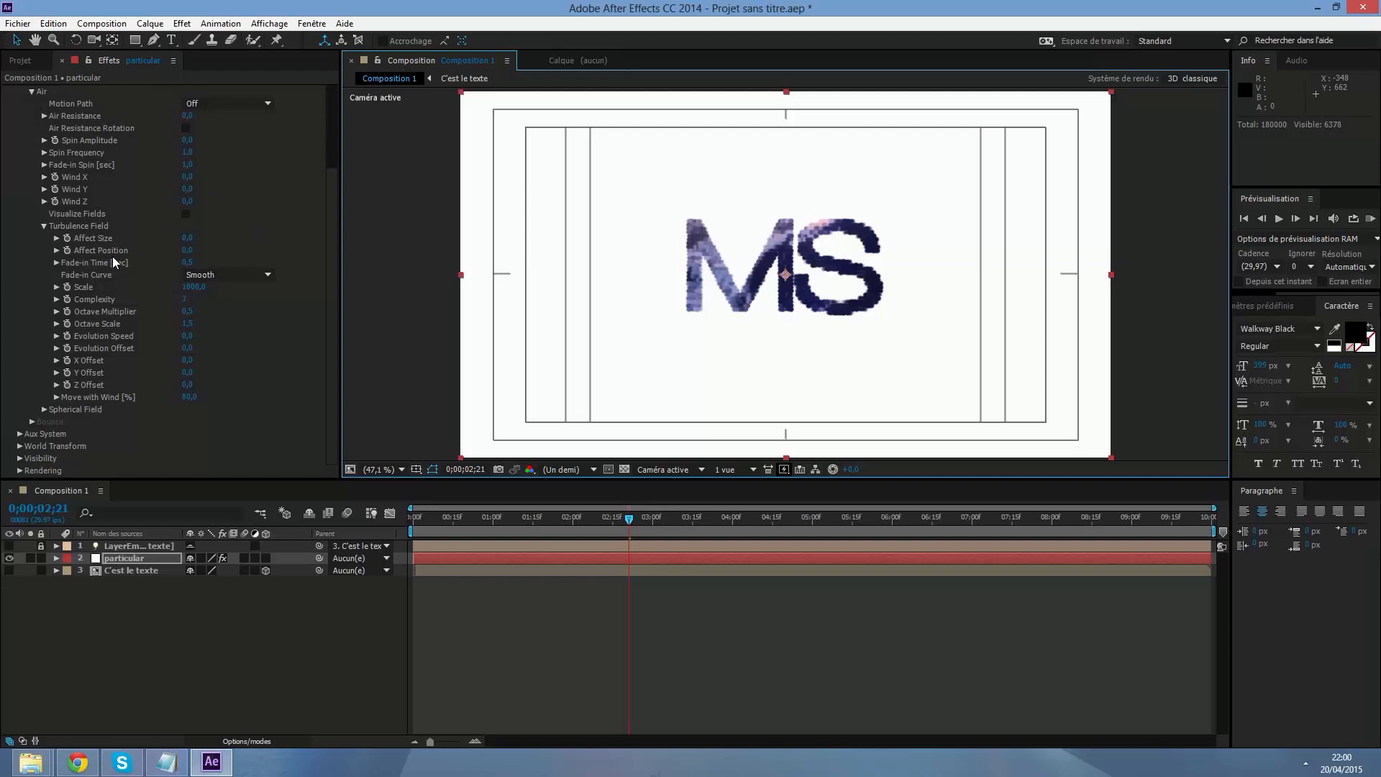
# Set the turbulence field's Affect Size to 10.
pyautogui.click(189, 237)
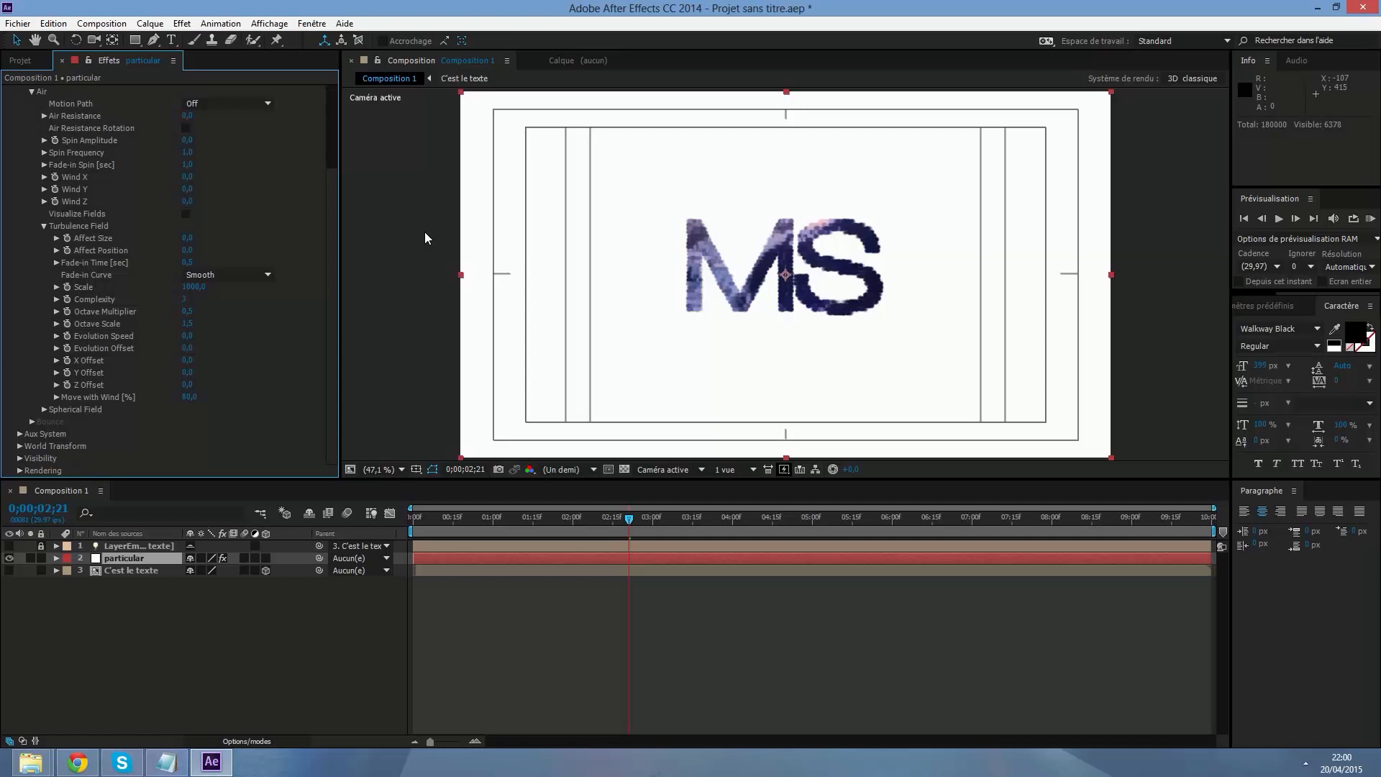
pyautogui.click(188, 237)
pyautogui.write('10')
pyautogui.press('Tab')
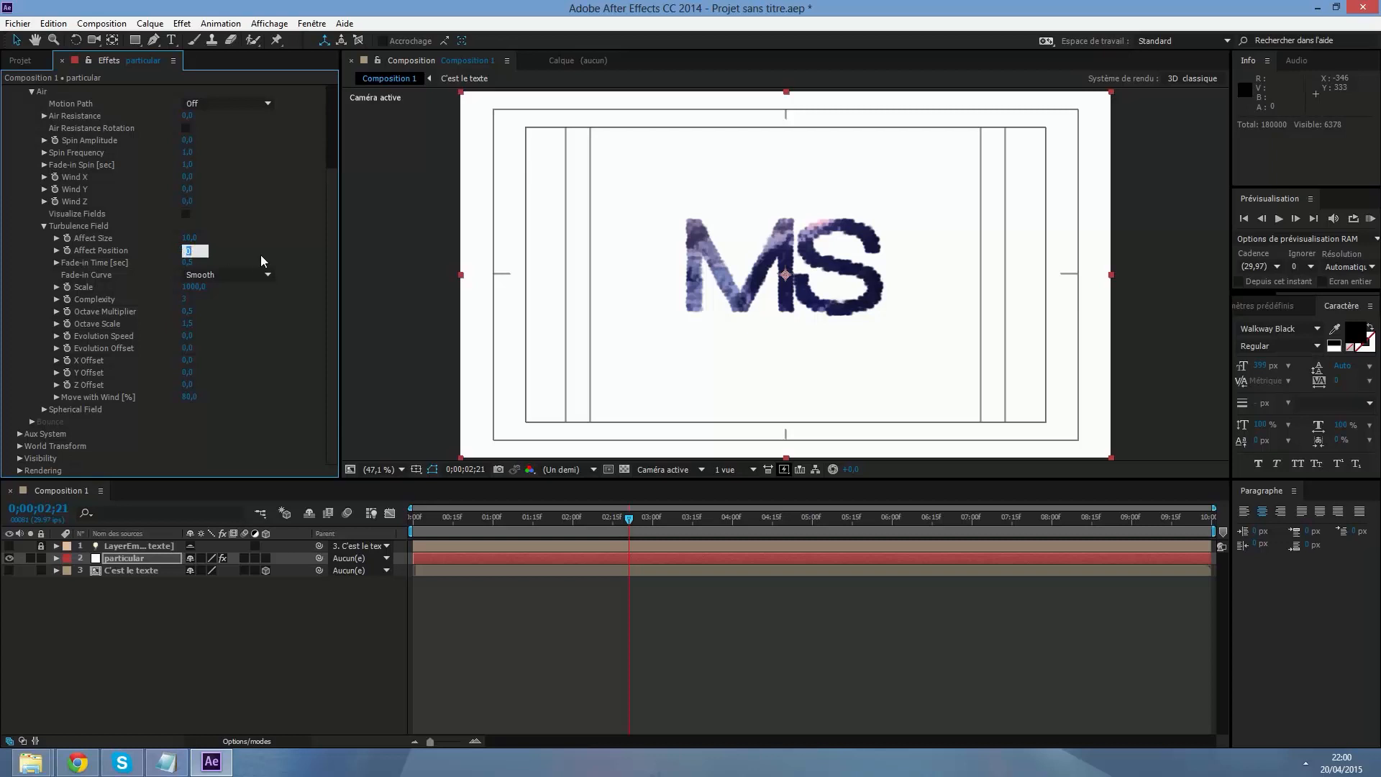
# Set the turbulence field's Affect Position to 10000.
pyautogui.press('BackSpace')
pyautogui.write('1000')
pyautogui.press('BackSpace')
pyautogui.press('BackSpace')
pyautogui.press('BackSpace')
pyautogui.press('BackSpace')
pyautogui.write('10000')
pyautogui.press('Return')
# Raise the turbulence field's Affect Position to 32767 with preview refresh suspended, and resume the refresh.
pyautogui.press('capslock')
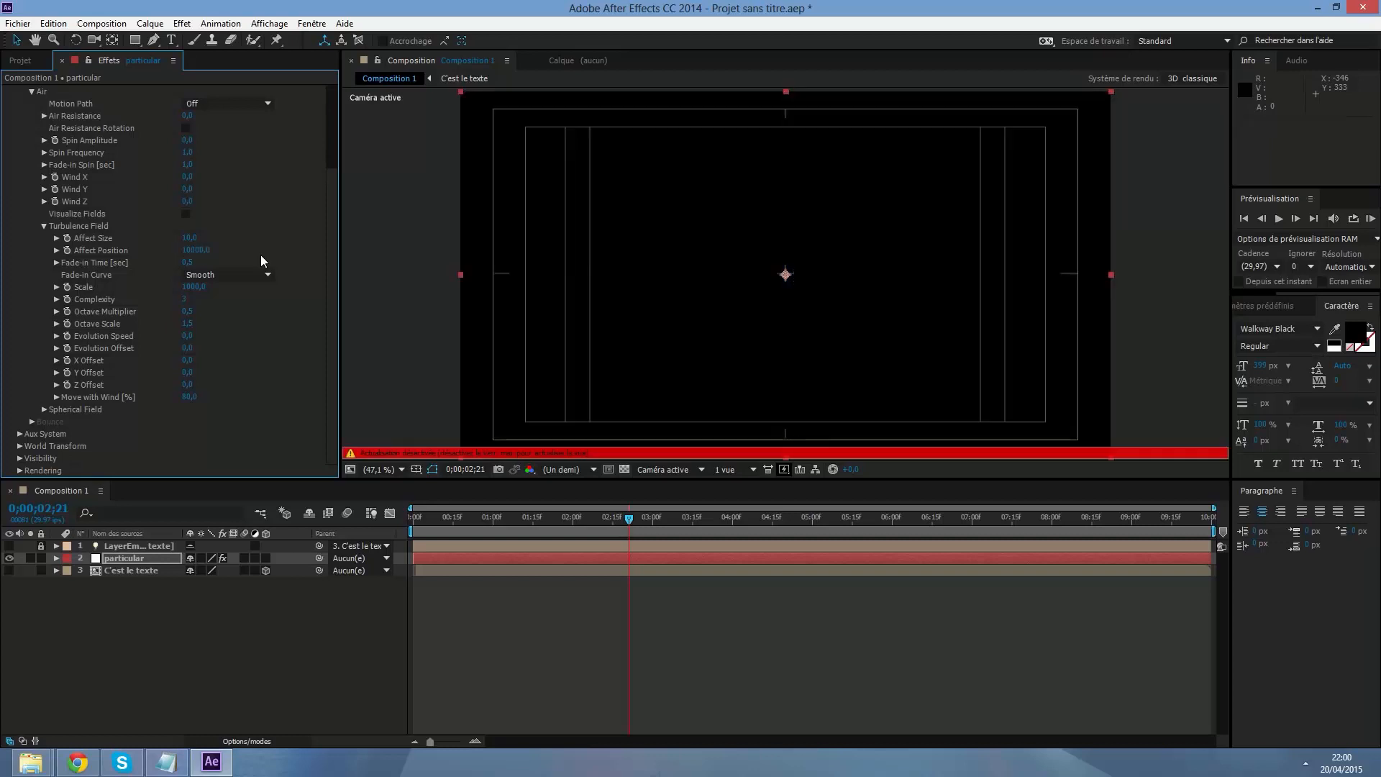
pyautogui.click(210, 251)
pyautogui.write('10000')
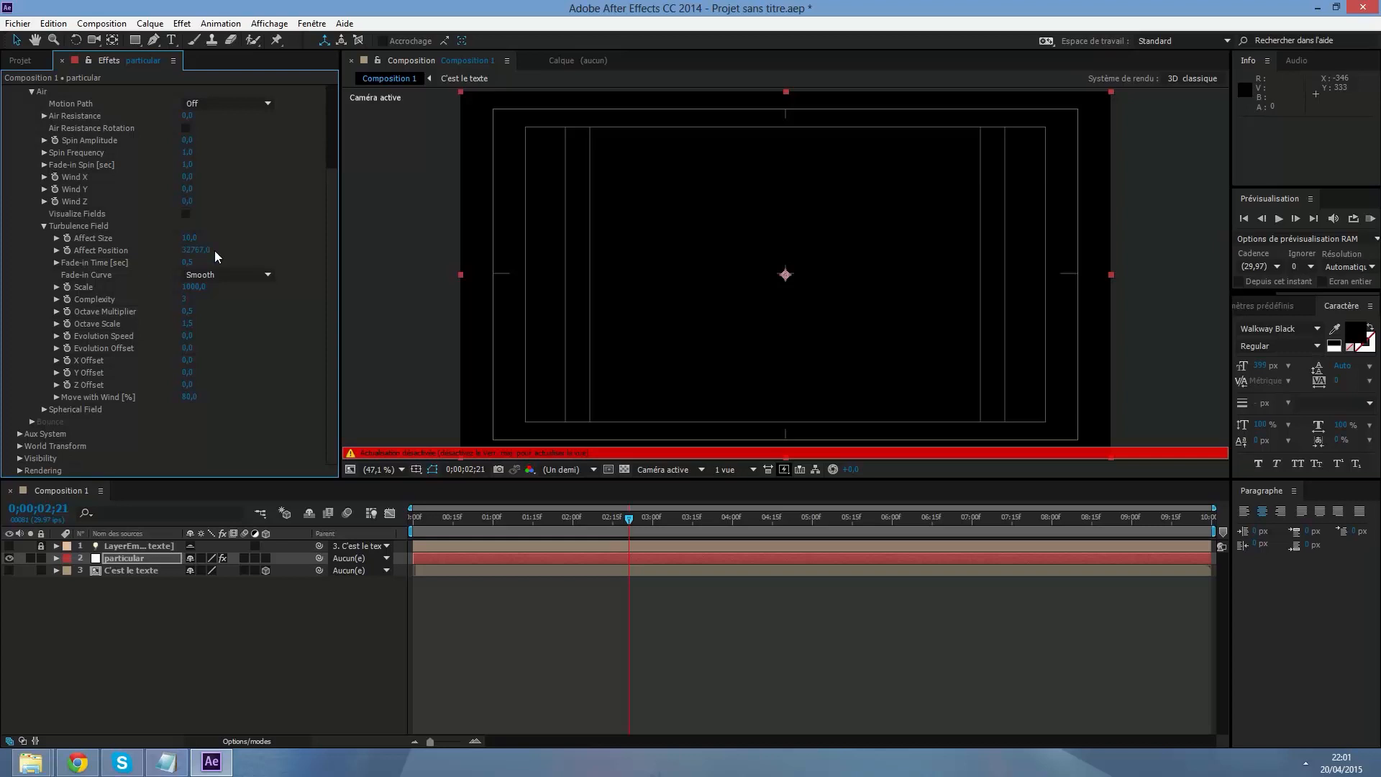
pyautogui.press('capslock')
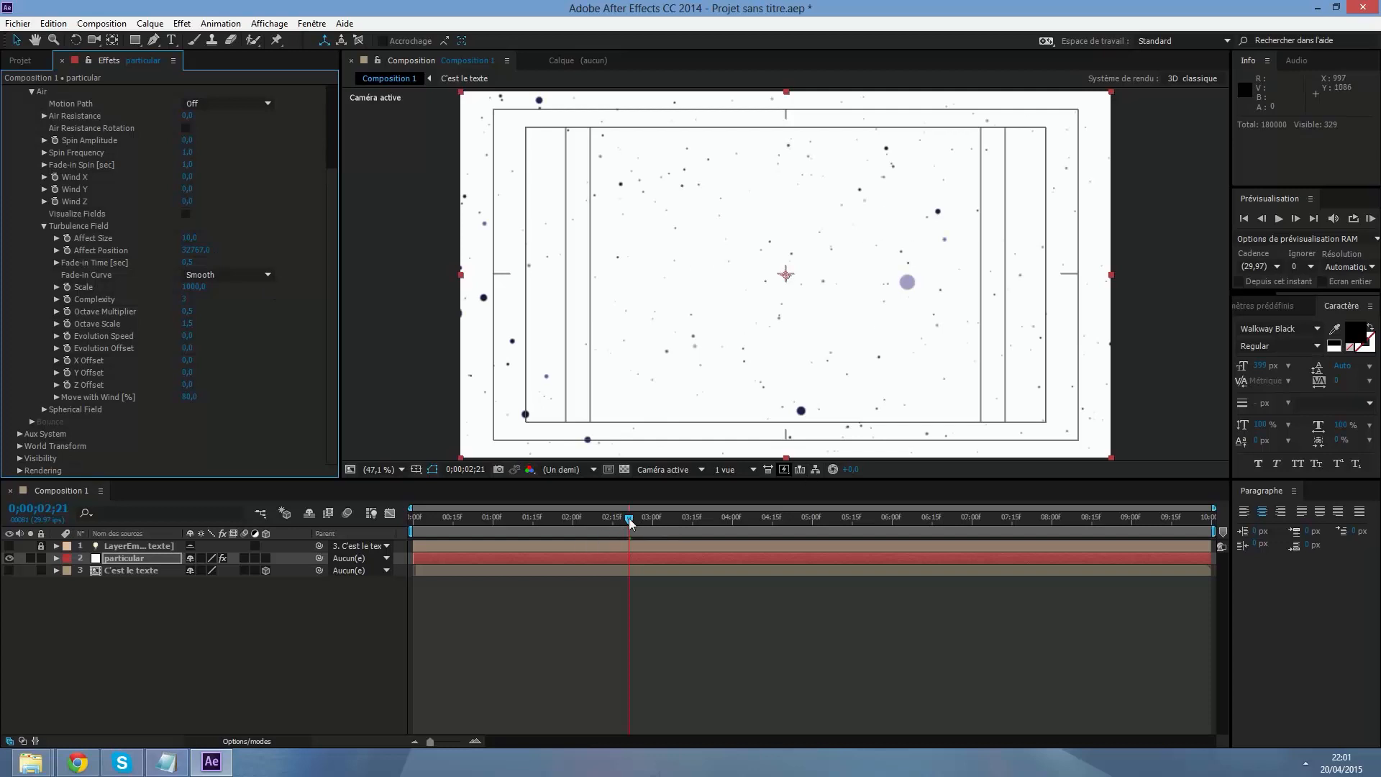
# Play the particle animation from 0;00;00;00 to check the dispersion.
pyautogui.moveTo(631, 518); pyautogui.dragTo(414, 523)
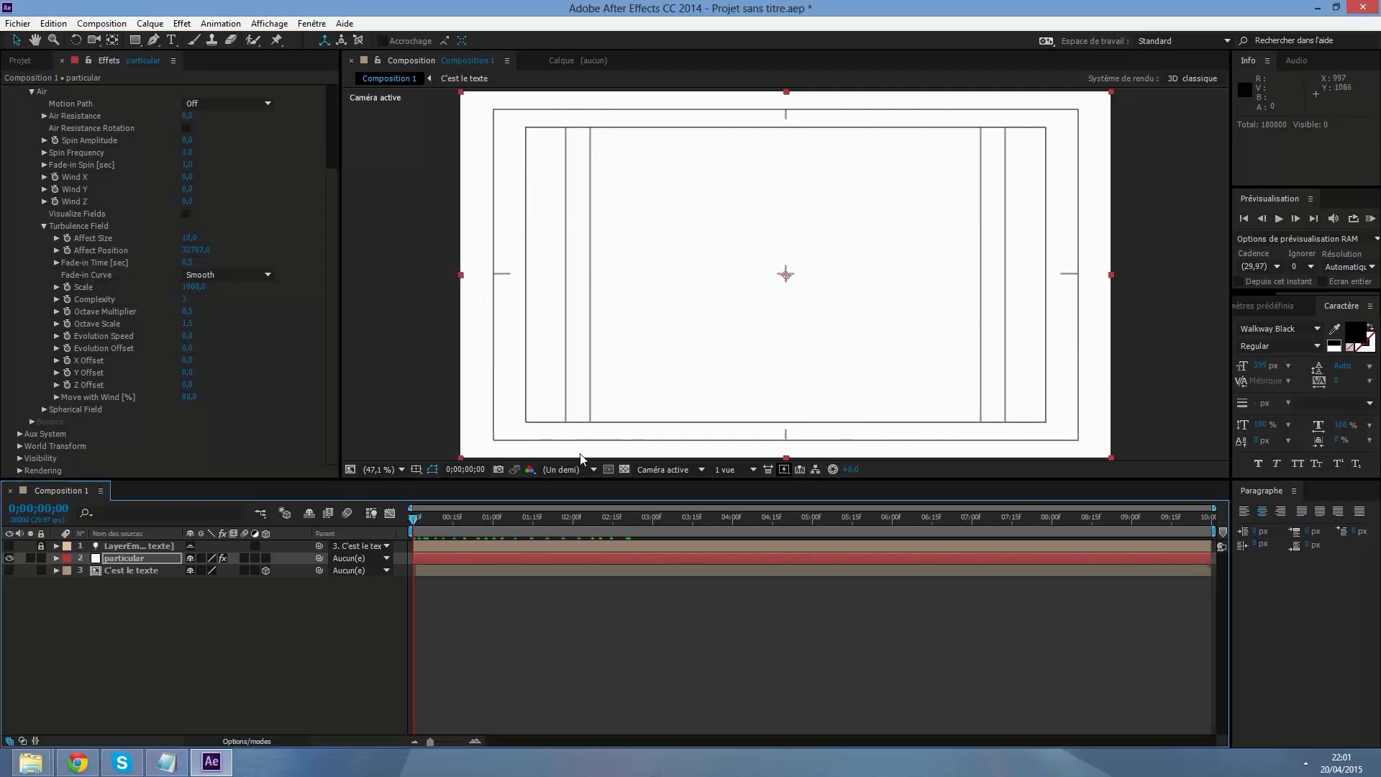
pyautogui.click(1278, 218)
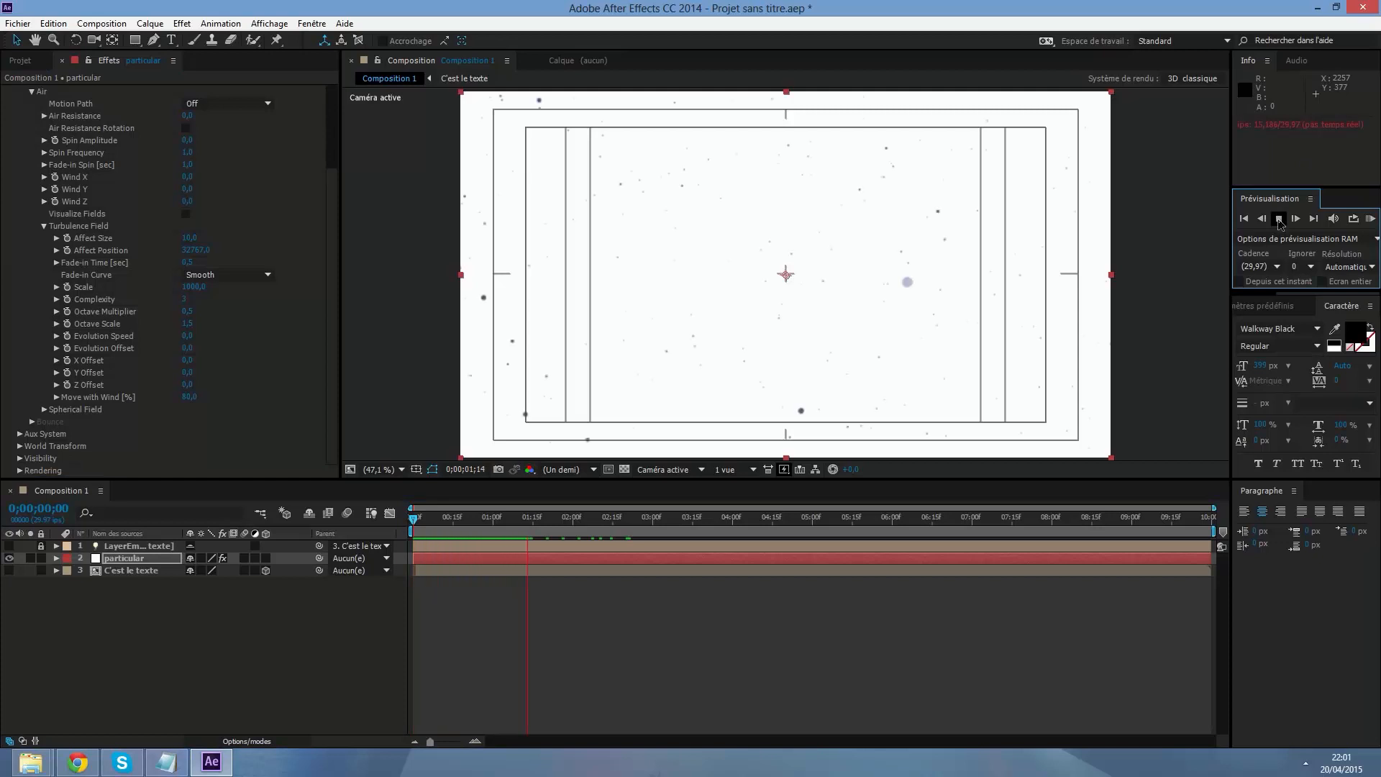
# Stop the preview and set starting keyframes for the turbulence field's Affect Size and Affect Position at 0;00;00;00.
pyautogui.click(1280, 218)
pyautogui.moveTo(546, 518); pyautogui.dragTo(634, 541)
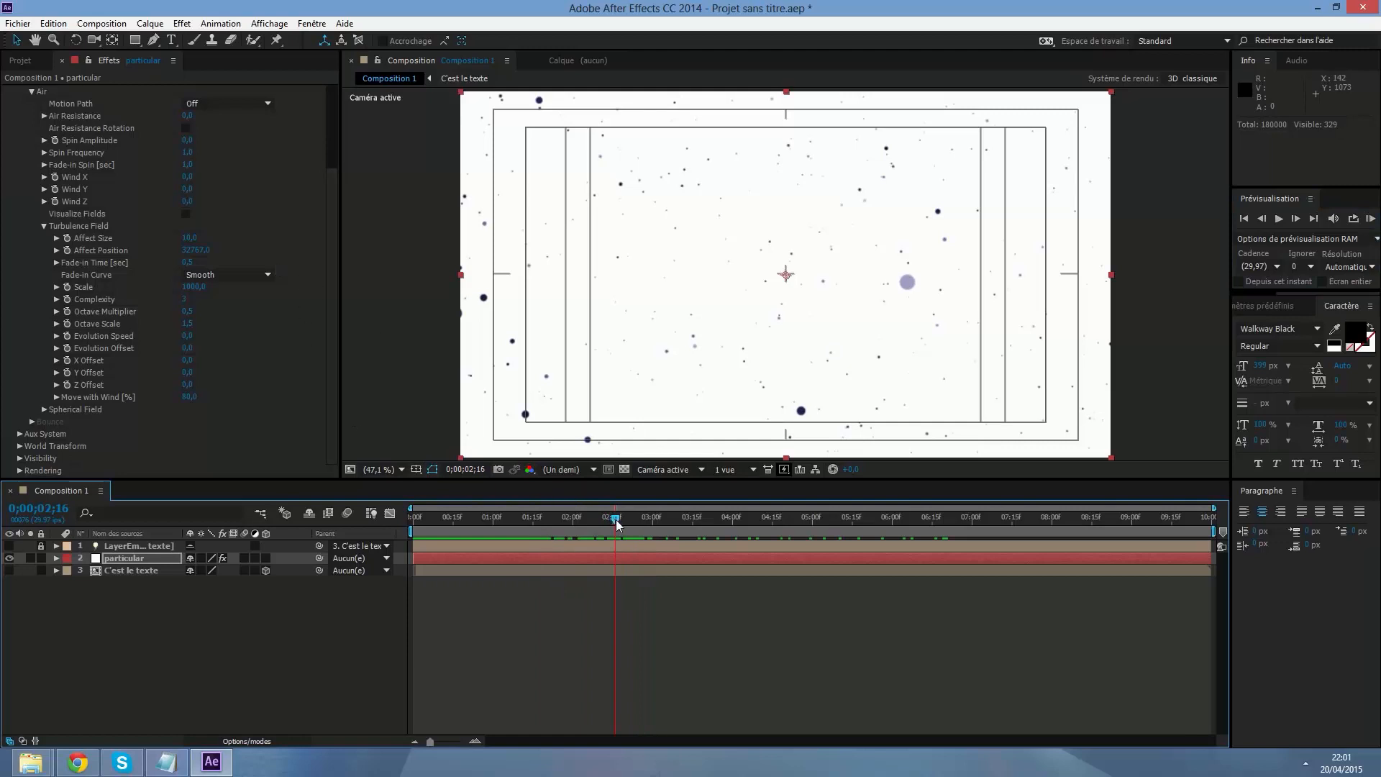
pyautogui.moveTo(616, 522); pyautogui.dragTo(414, 535)
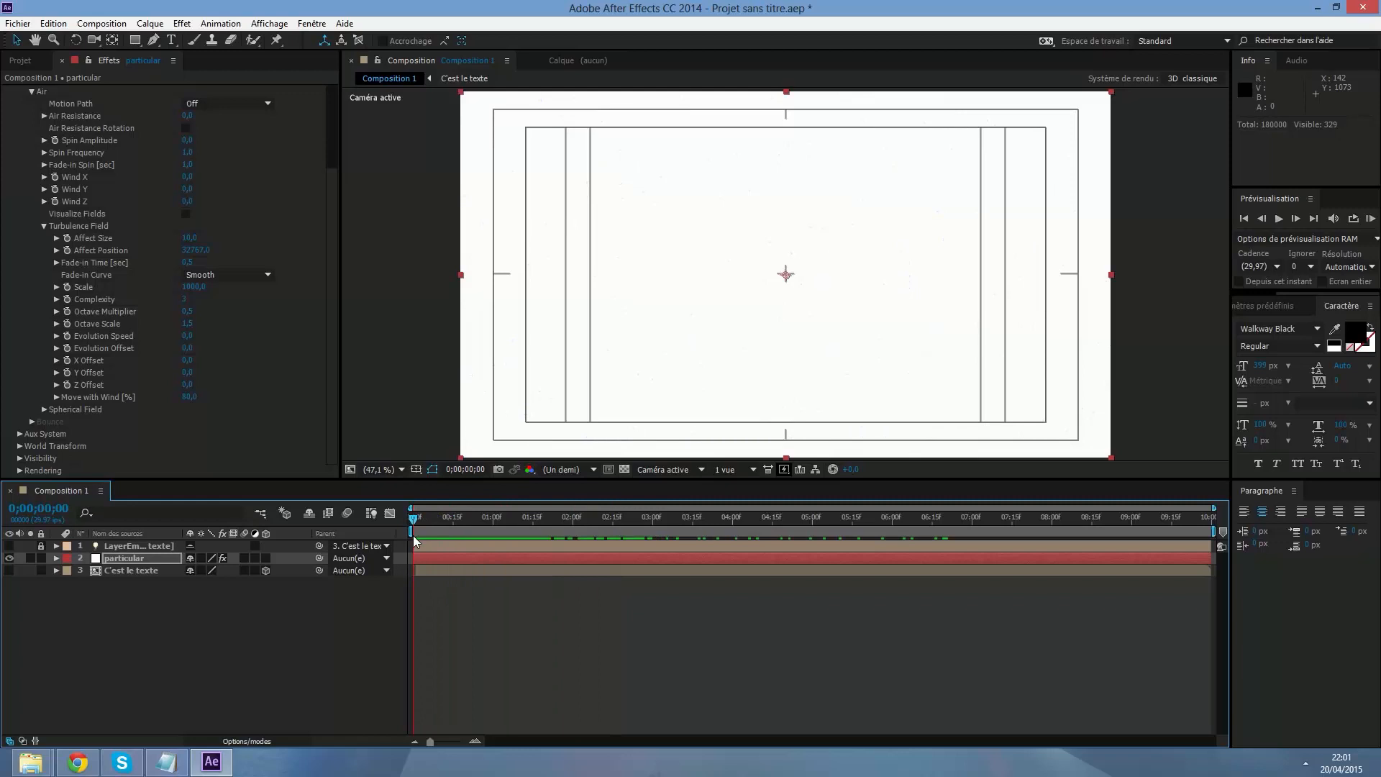
pyautogui.click(66, 238)
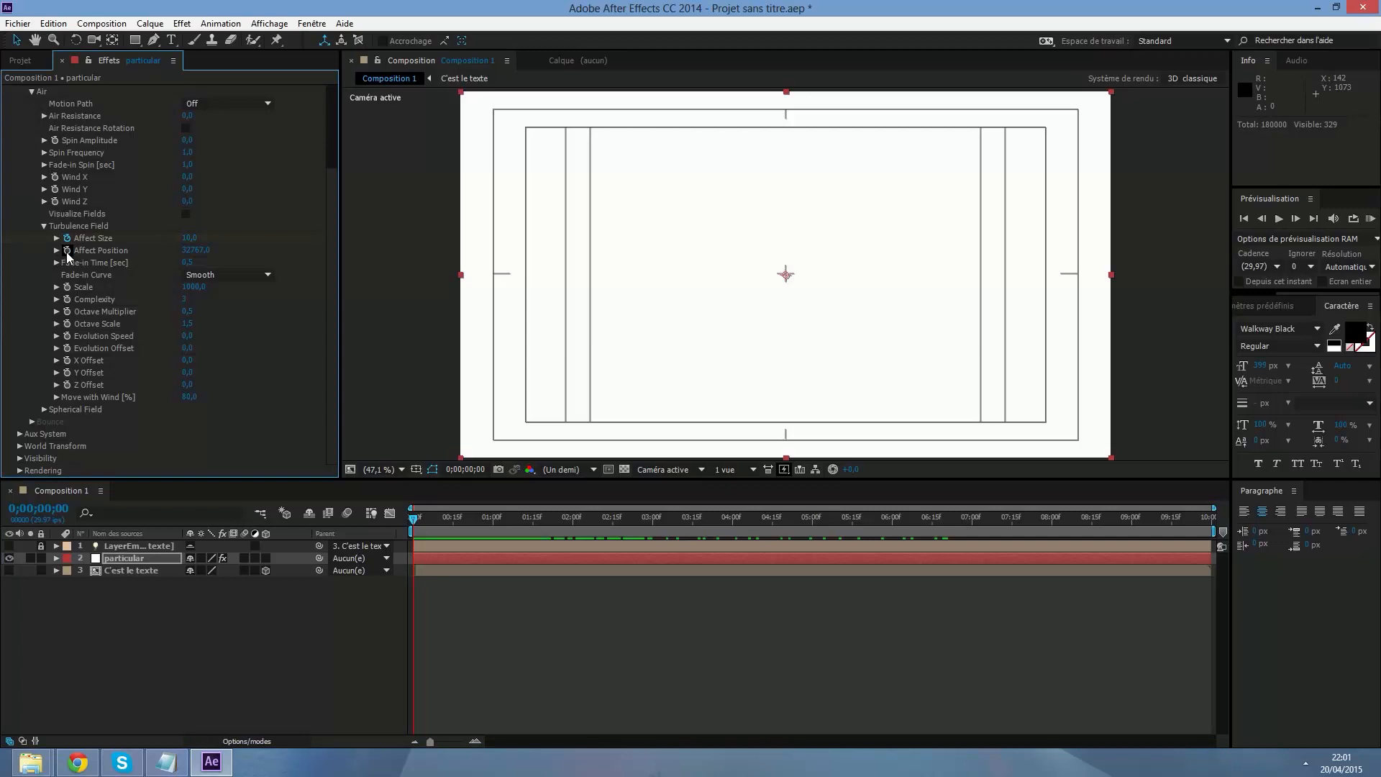
pyautogui.click(66, 252)
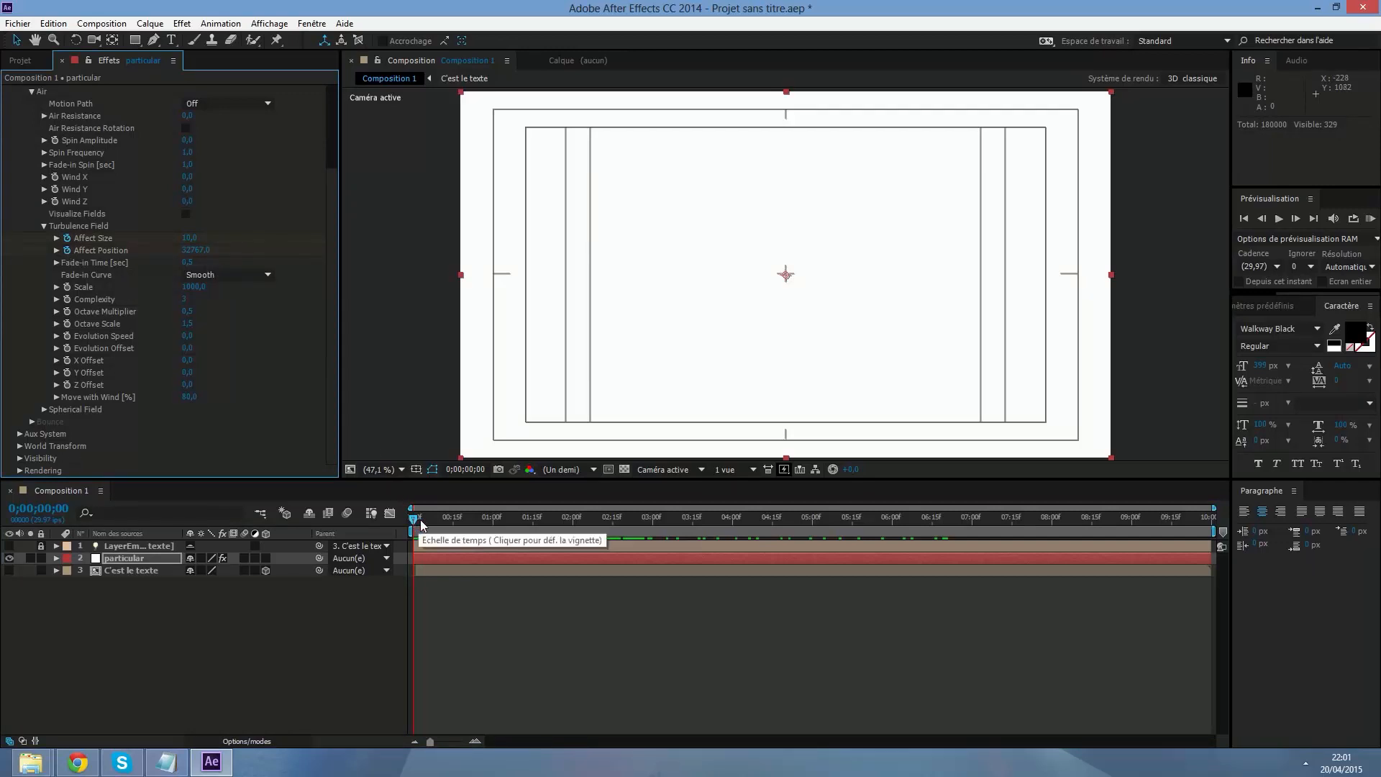
# At 0;00;07;00, set the turbulence field's Affect Size and Affect Position to 0 with preview refresh suspended, and resume the refresh.
pyautogui.click(613, 518)
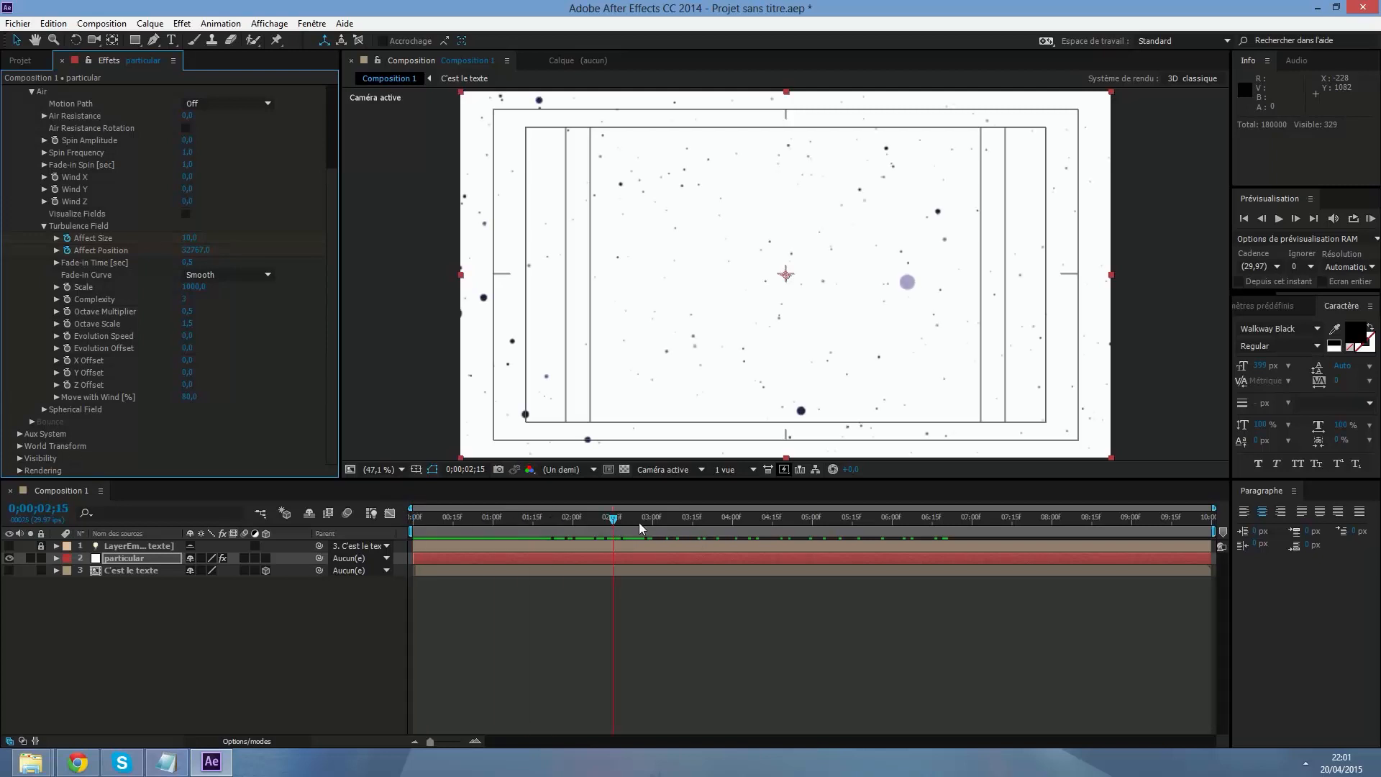
pyautogui.click(970, 528)
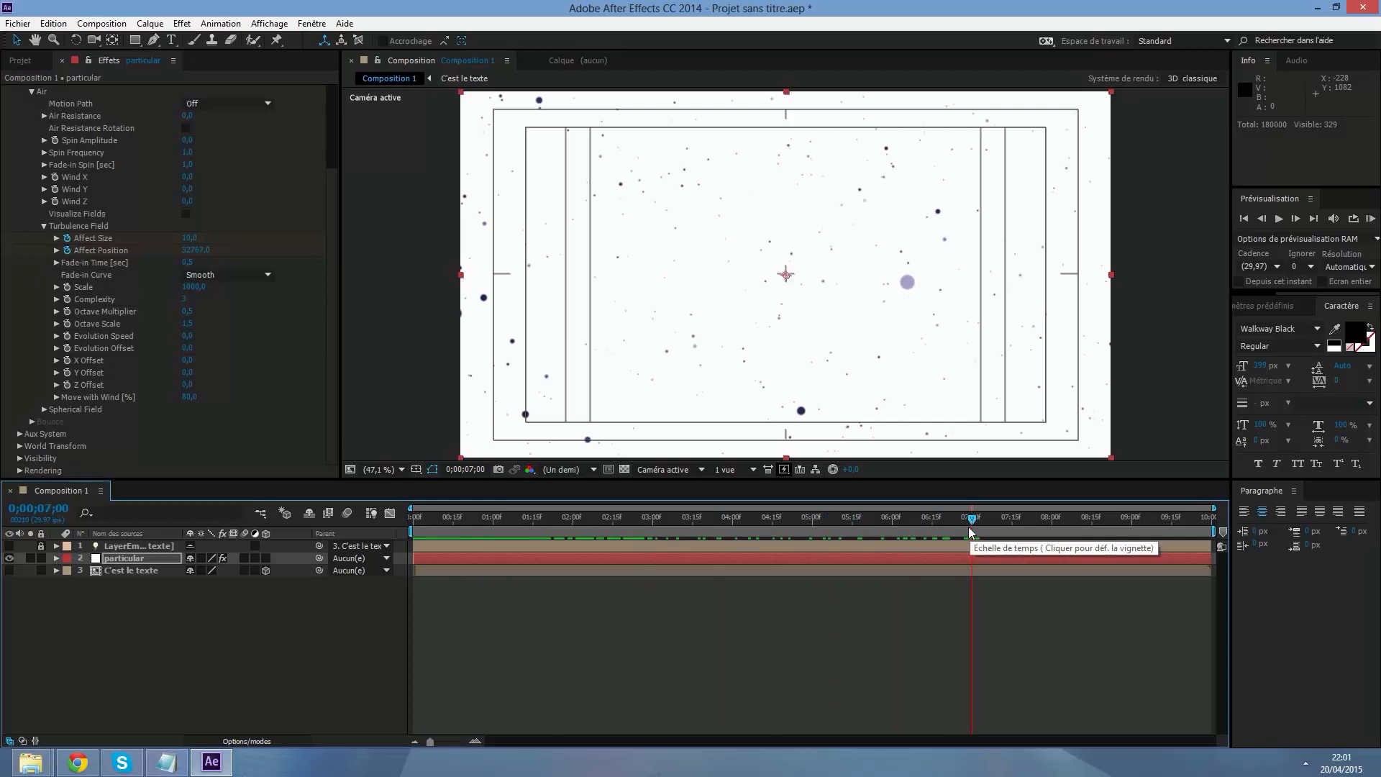
pyautogui.click(189, 237)
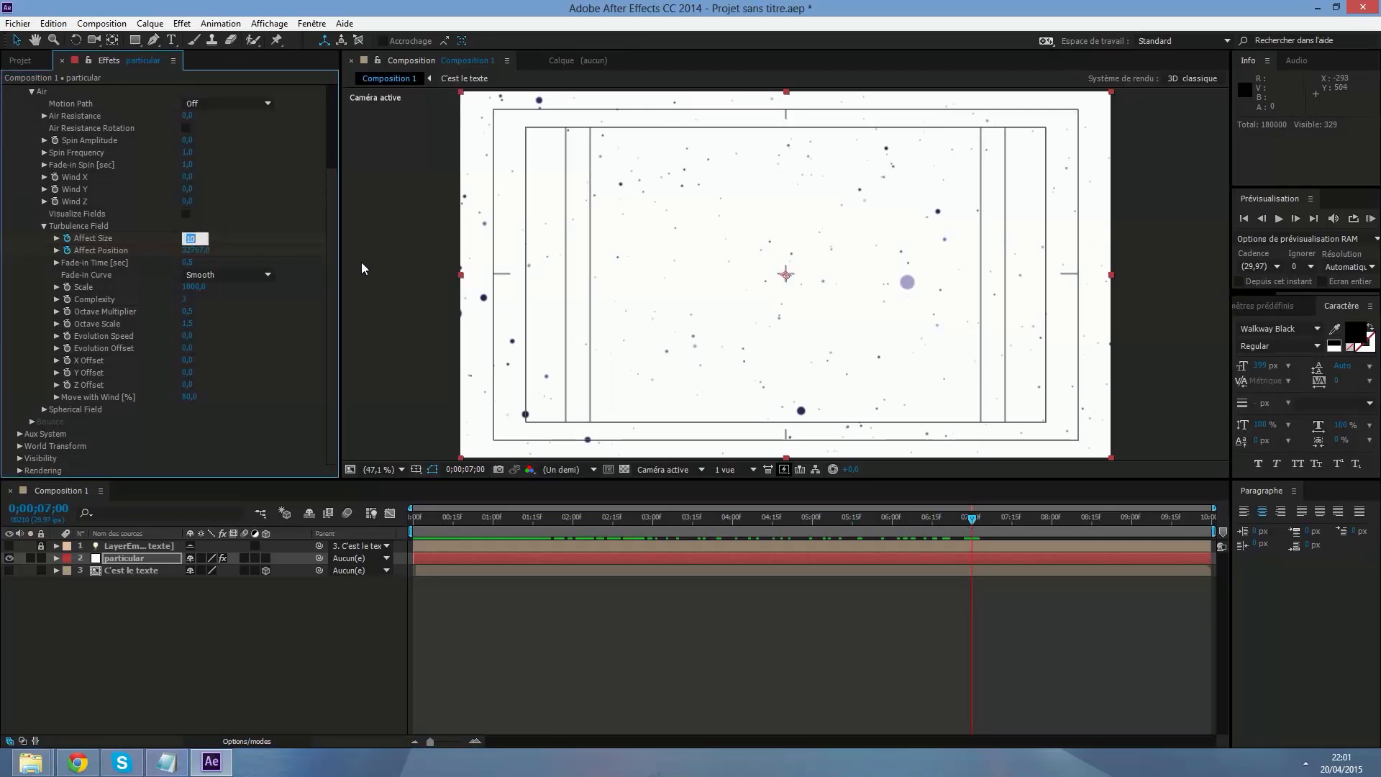
pyautogui.write('0')
pyautogui.press('Tab')
pyautogui.press('capslock')
pyautogui.write('0')
pyautogui.press('Return')
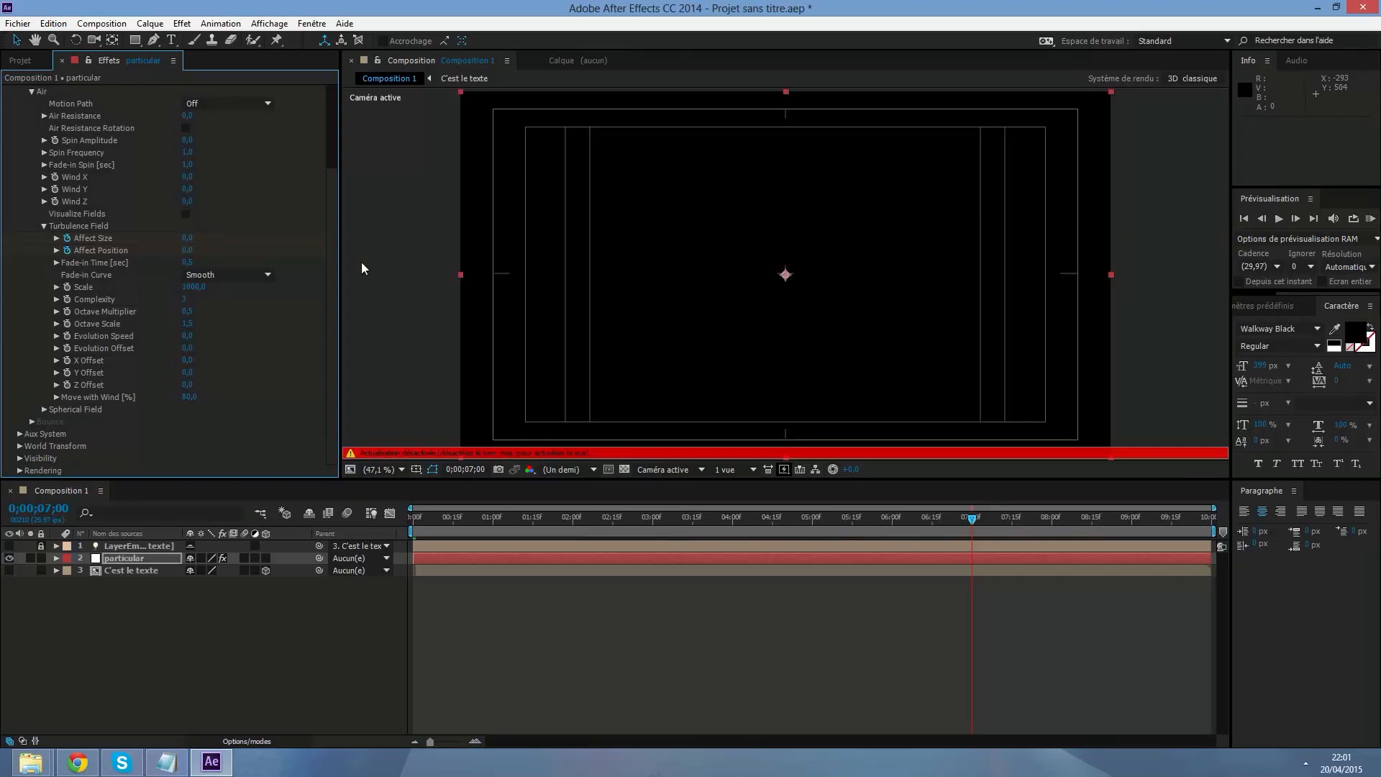
pyautogui.press('capslock')
# Play the animation from 0;00;00;05 to check how the particles gather into the letters.
pyautogui.moveTo(971, 521); pyautogui.dragTo(502, 541)
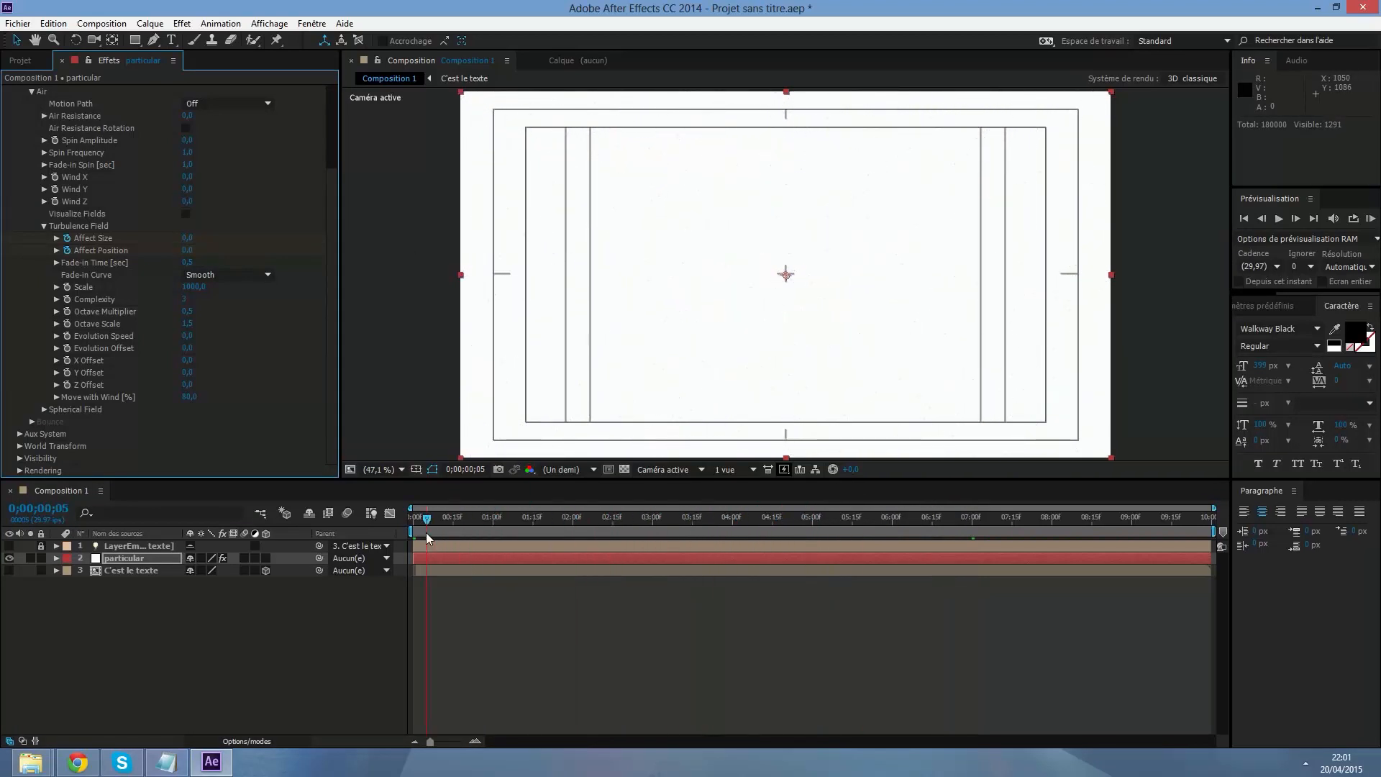
pyautogui.click(1279, 218)
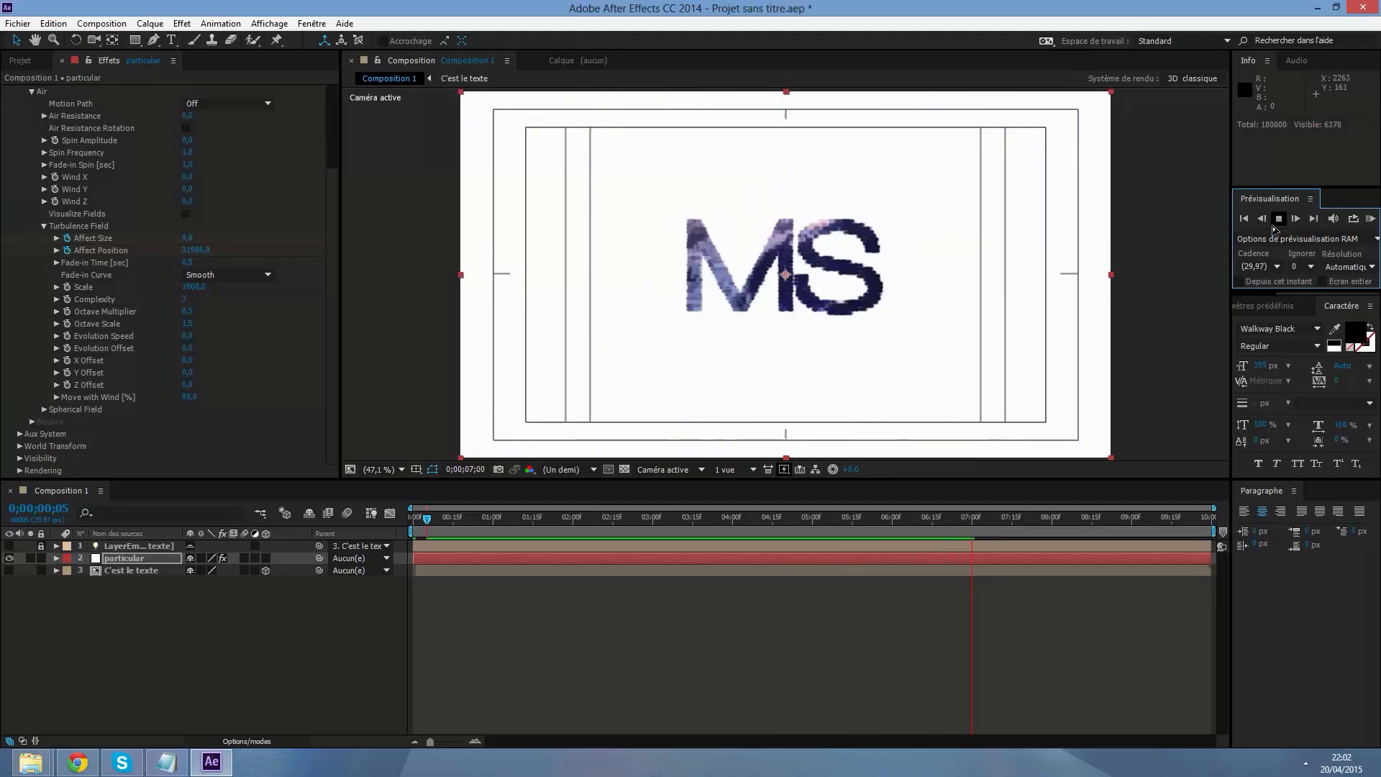
pyautogui.press('space')
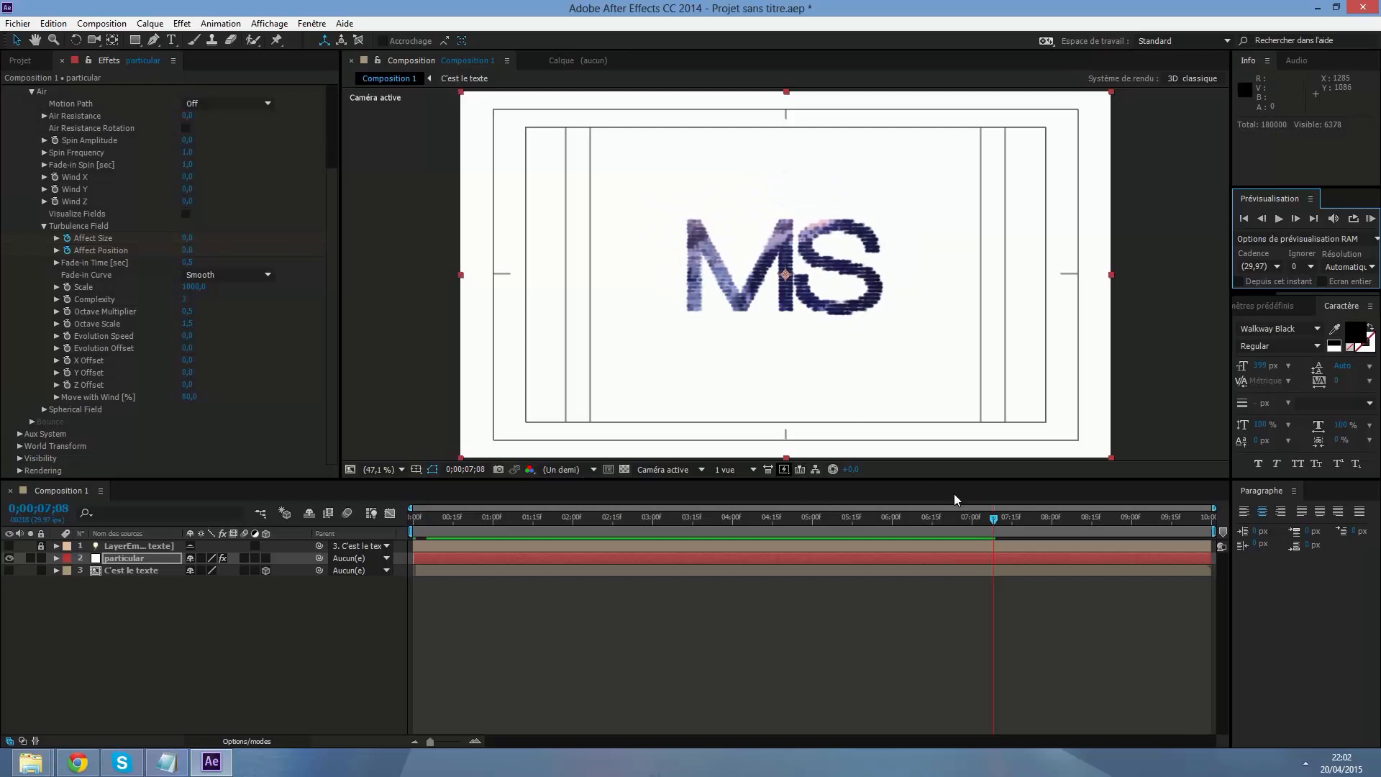
# Keyframe the opacity of the "C'est le texte" layer at 0% at 0;00;06;29.
pyautogui.moveTo(993, 523); pyautogui.dragTo(971, 522)
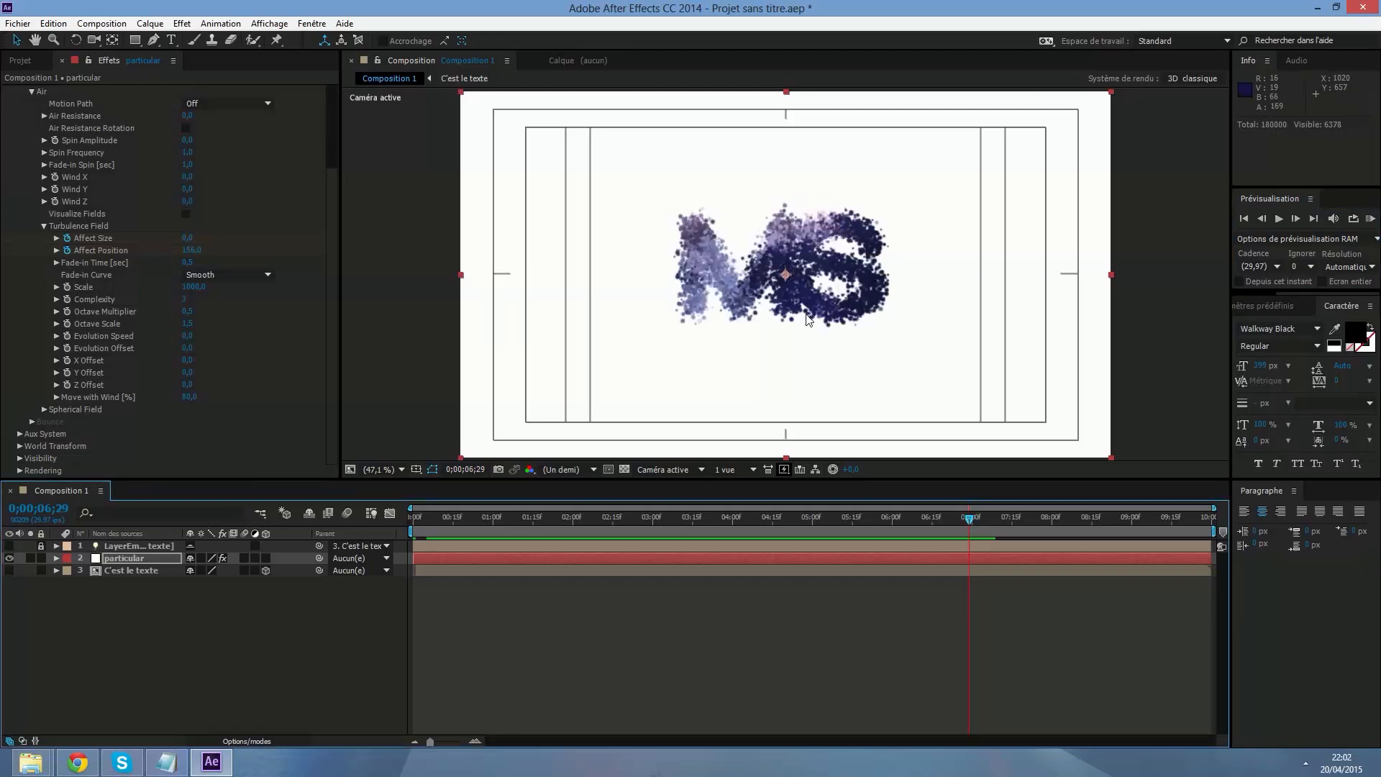
pyautogui.click(120, 572)
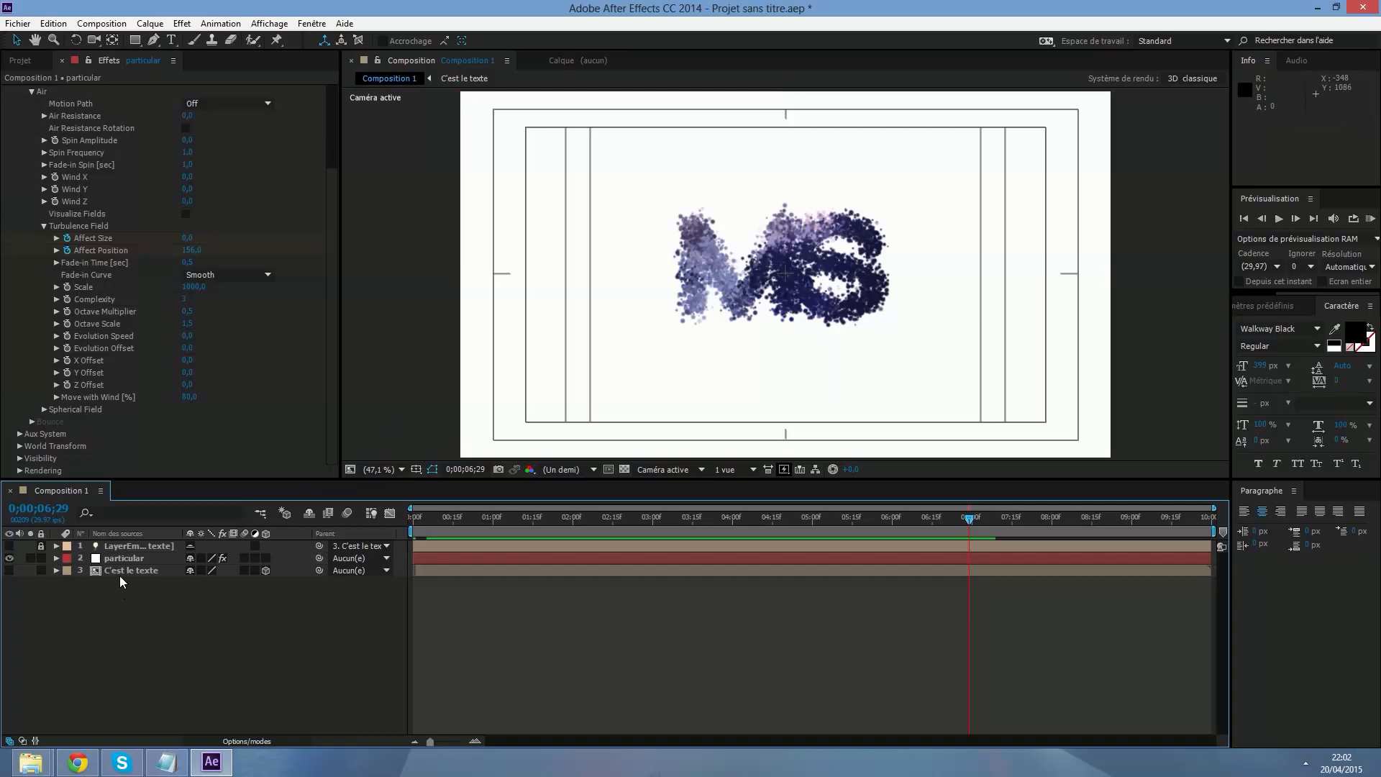
pyautogui.click(55, 570)
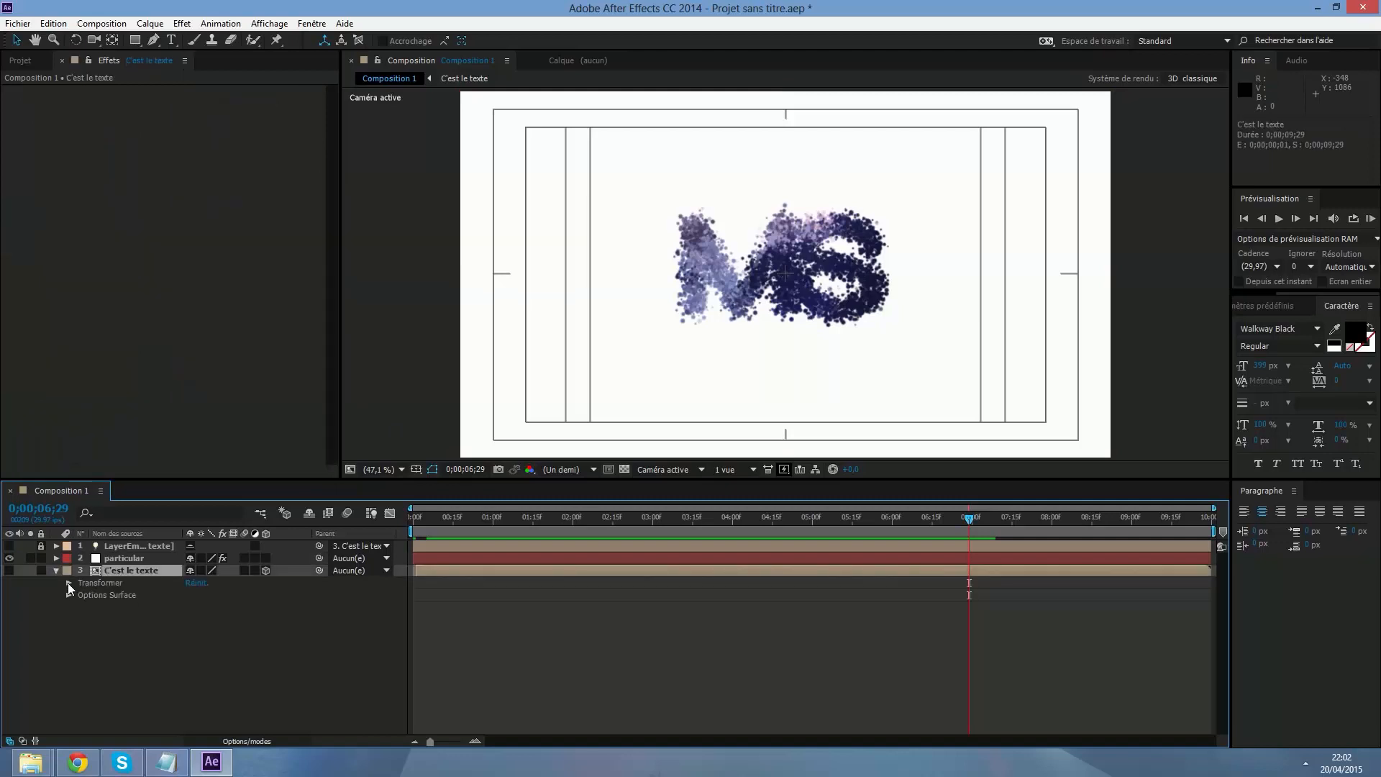
pyautogui.click(67, 583)
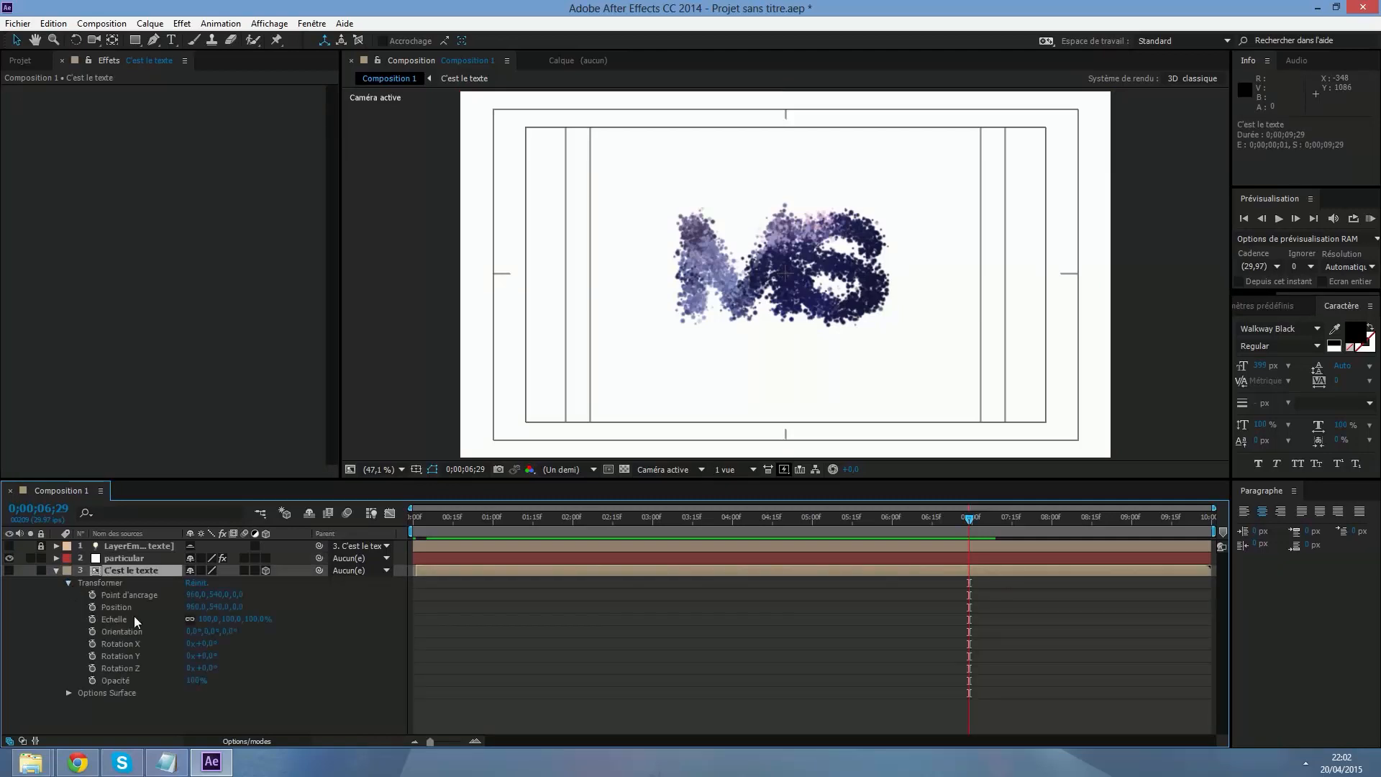
pyautogui.click(121, 680)
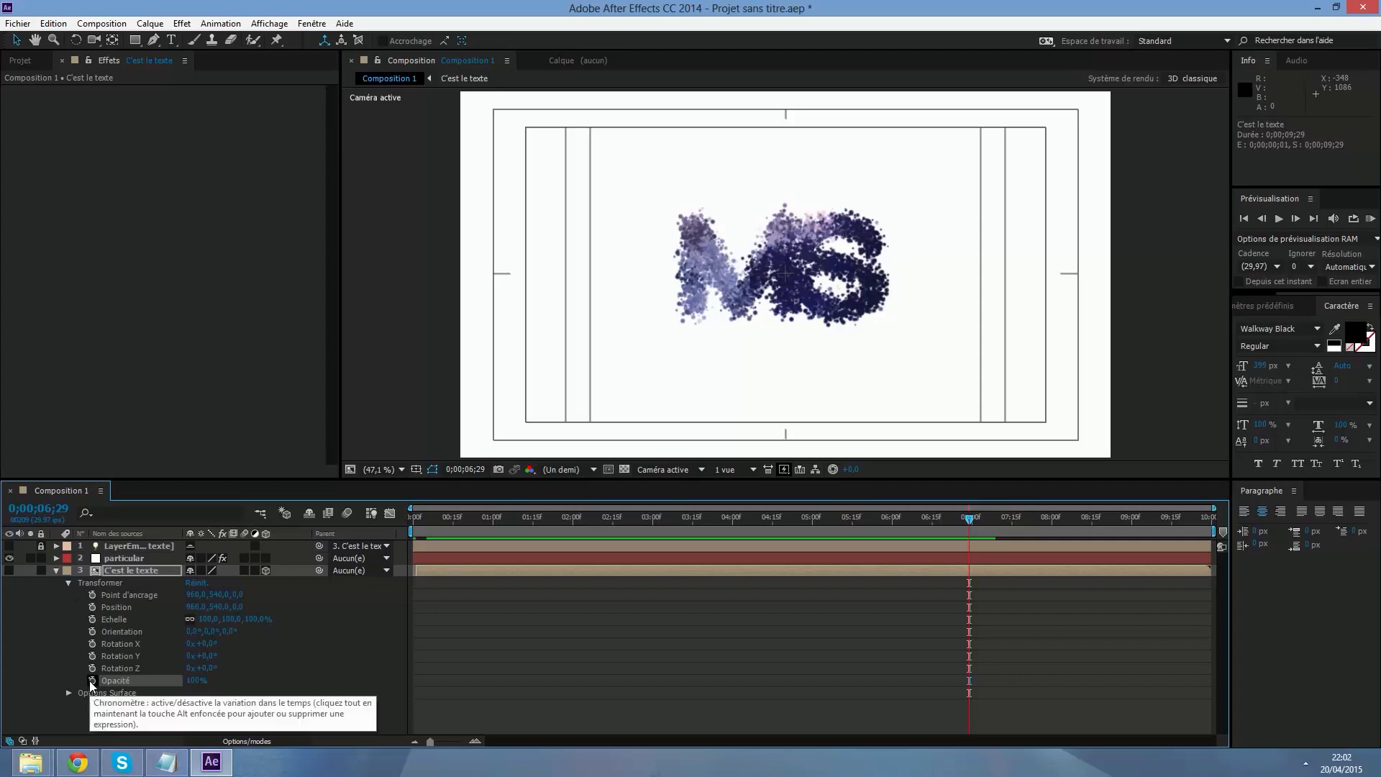
pyautogui.click(92, 681)
pyautogui.moveTo(193, 680); pyautogui.dragTo(22, 678)
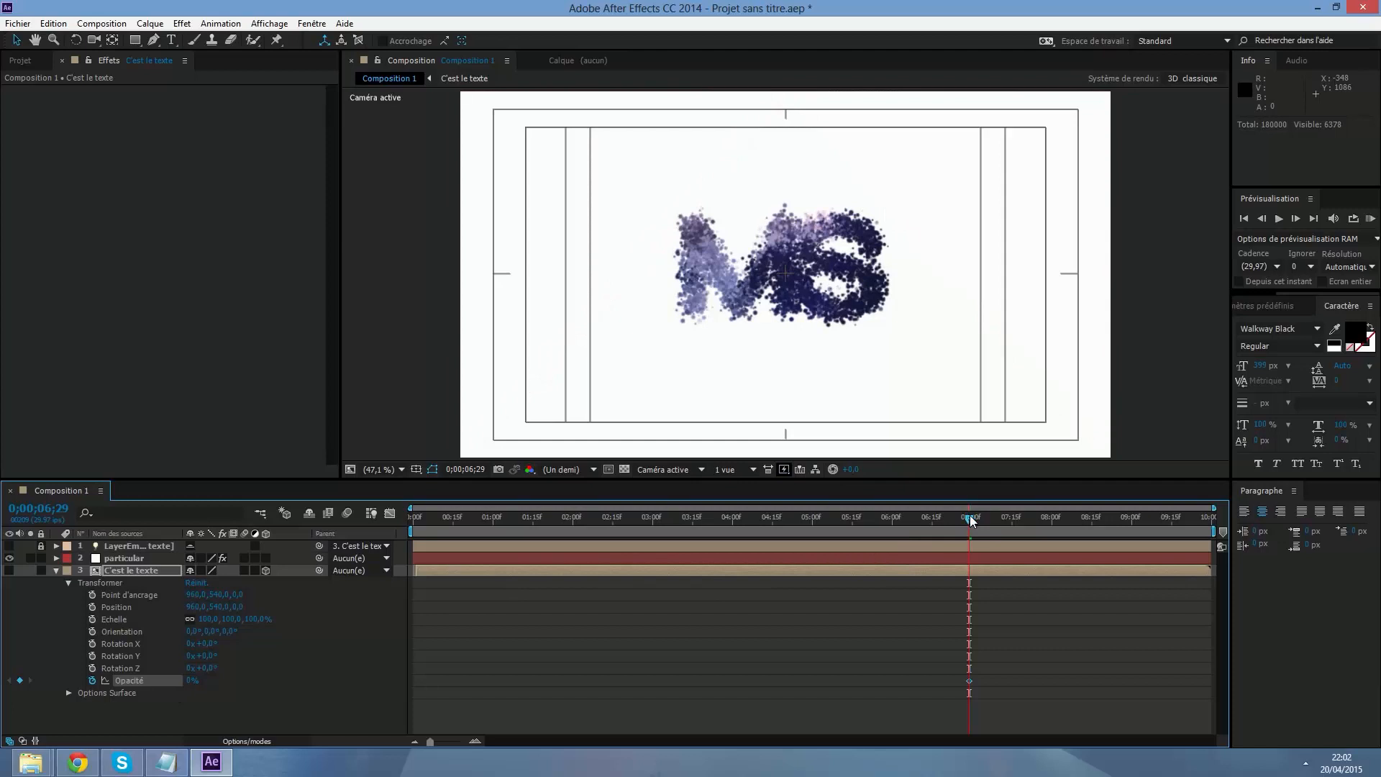
# Set the "C'est le texte" layer's opacity to 100% one frame further on, at 0;00;07;00.
pyautogui.press('pagedown')
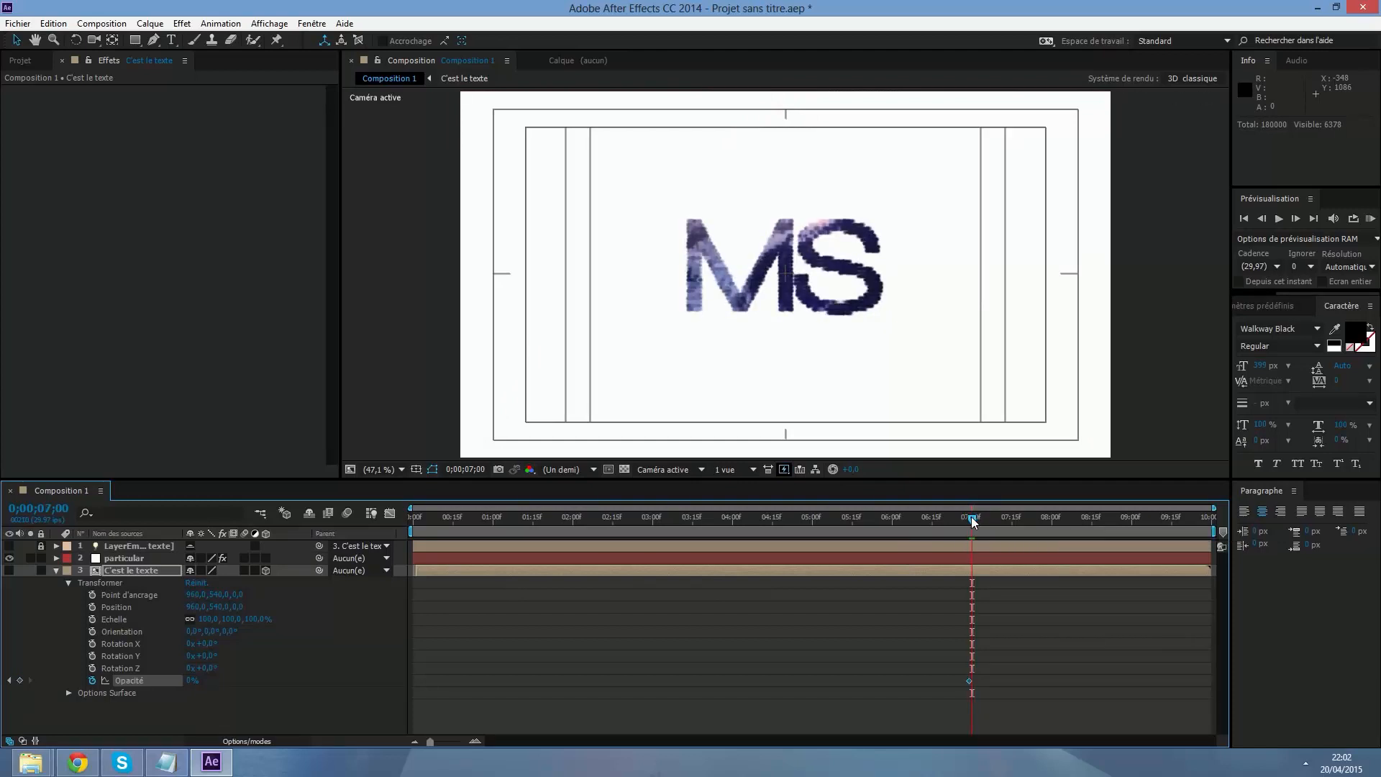
pyautogui.press('pageup')
pyautogui.press('pagedown')
pyautogui.moveTo(186, 678); pyautogui.dragTo(244, 678)
# Turn on the visibility of the "C'est le texte" layer, keeping the particular layer visible.
pyautogui.moveTo(972, 523); pyautogui.dragTo(941, 524)
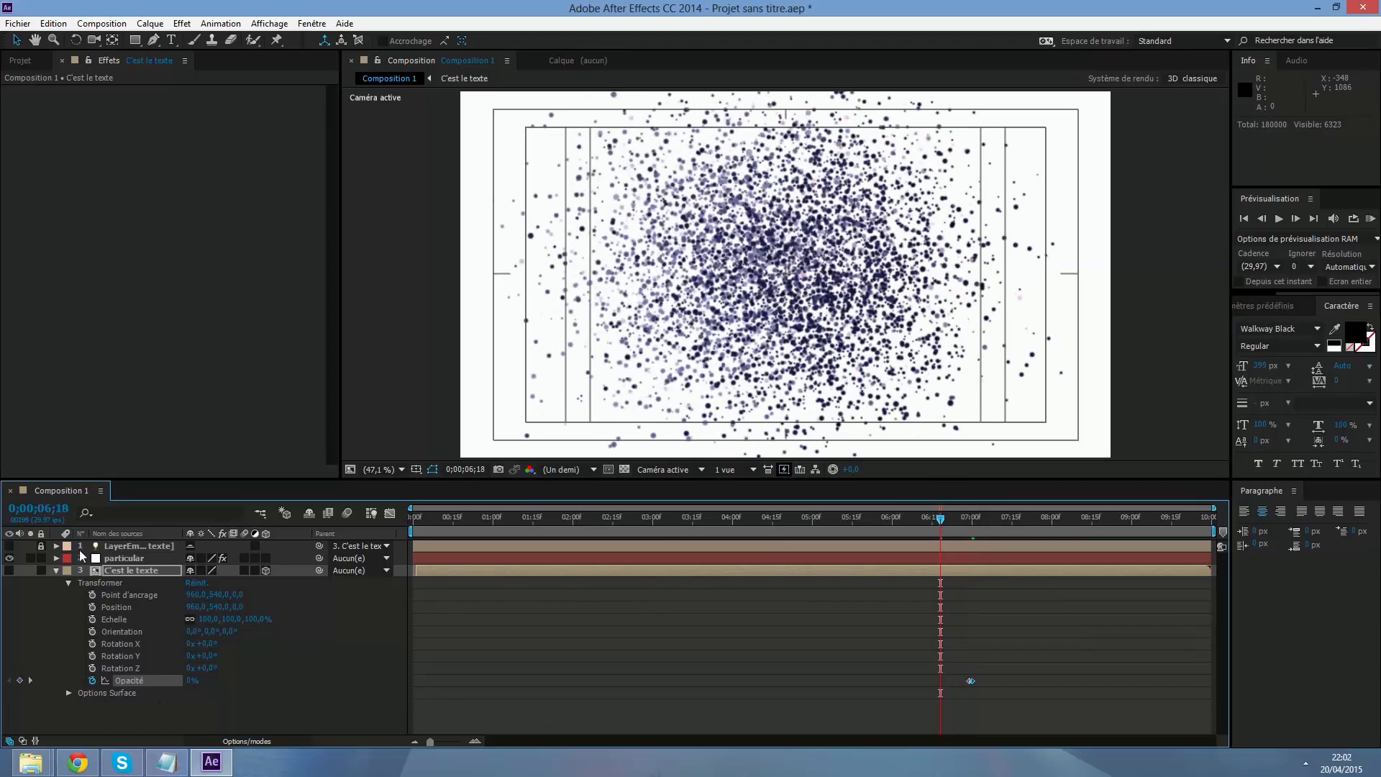
pyautogui.click(8, 558)
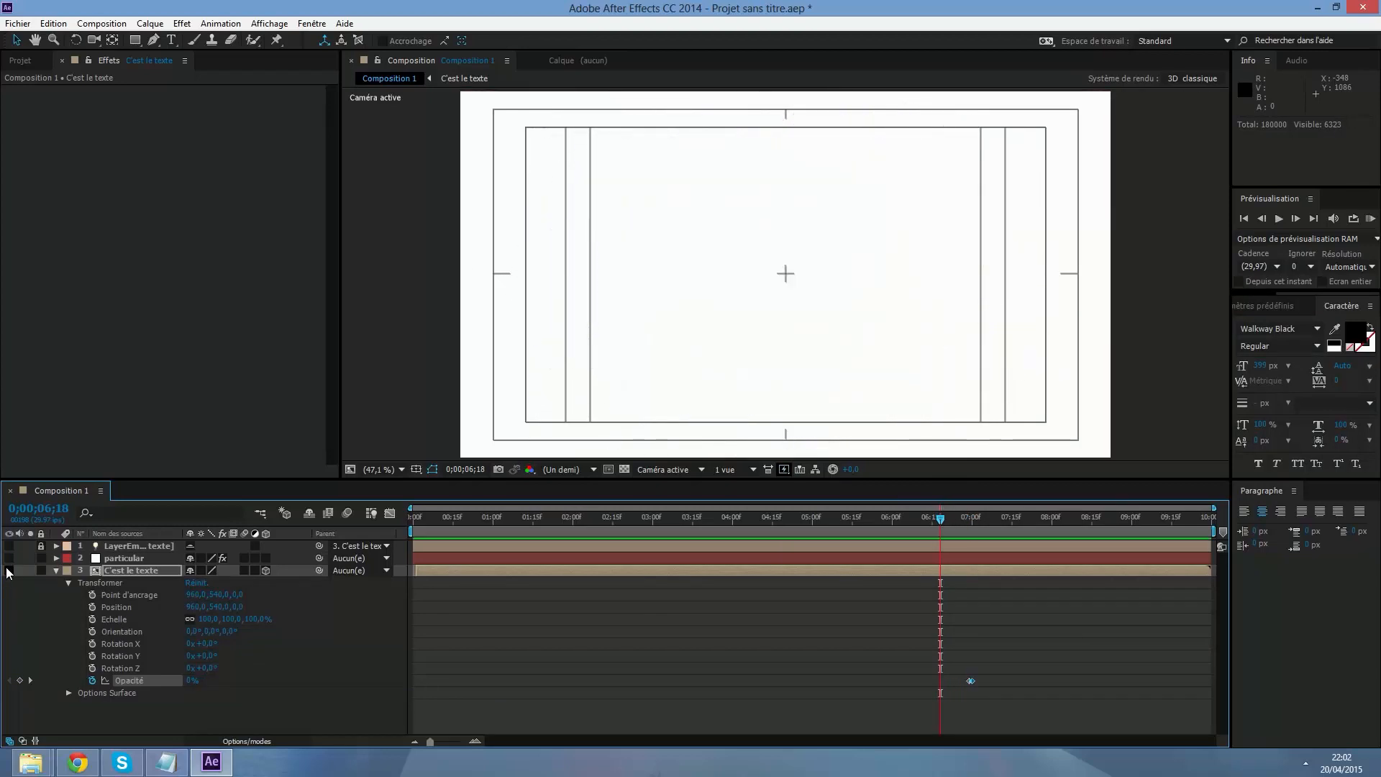
pyautogui.click(9, 570)
pyautogui.click(9, 559)
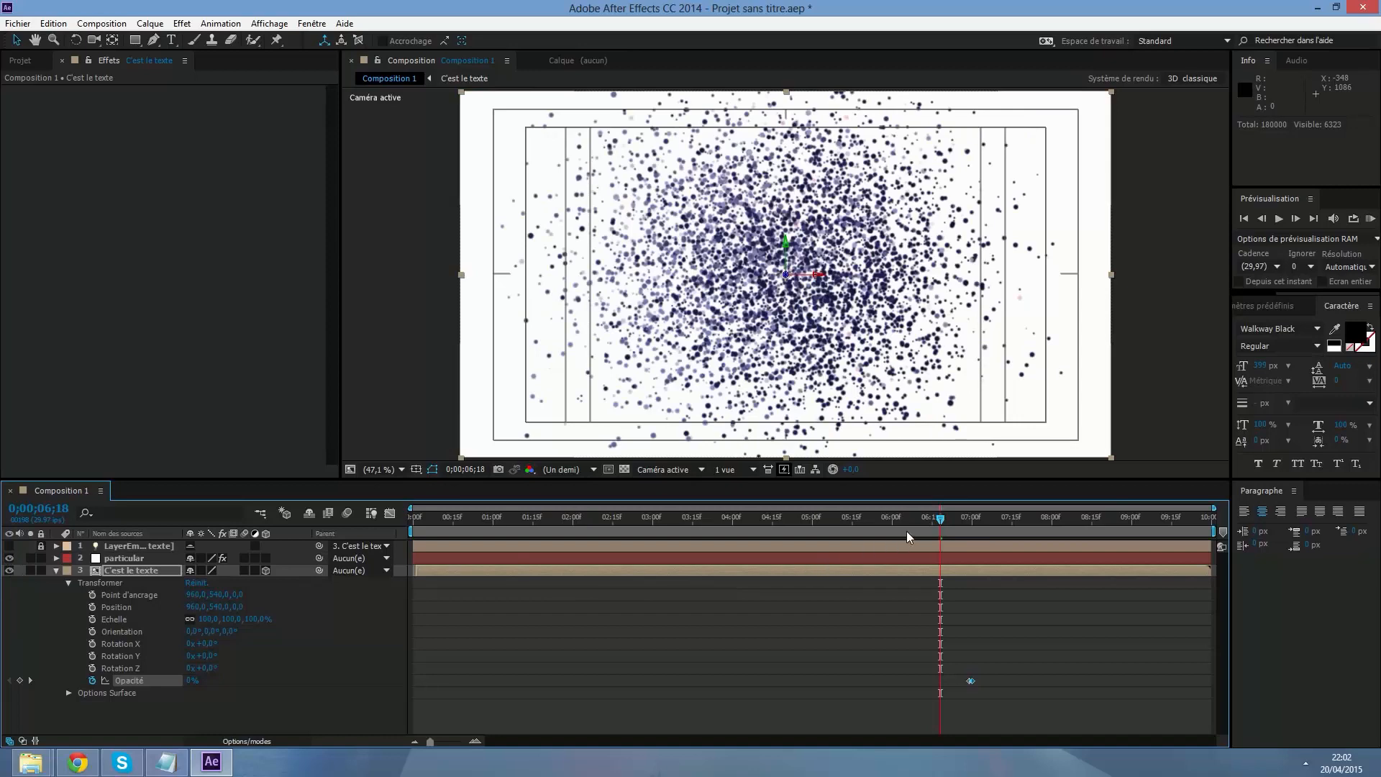
# Preview the composition from 0;00;00;00 to check the switch from particles to the text layer.
pyautogui.moveTo(941, 519); pyautogui.dragTo(409, 531)
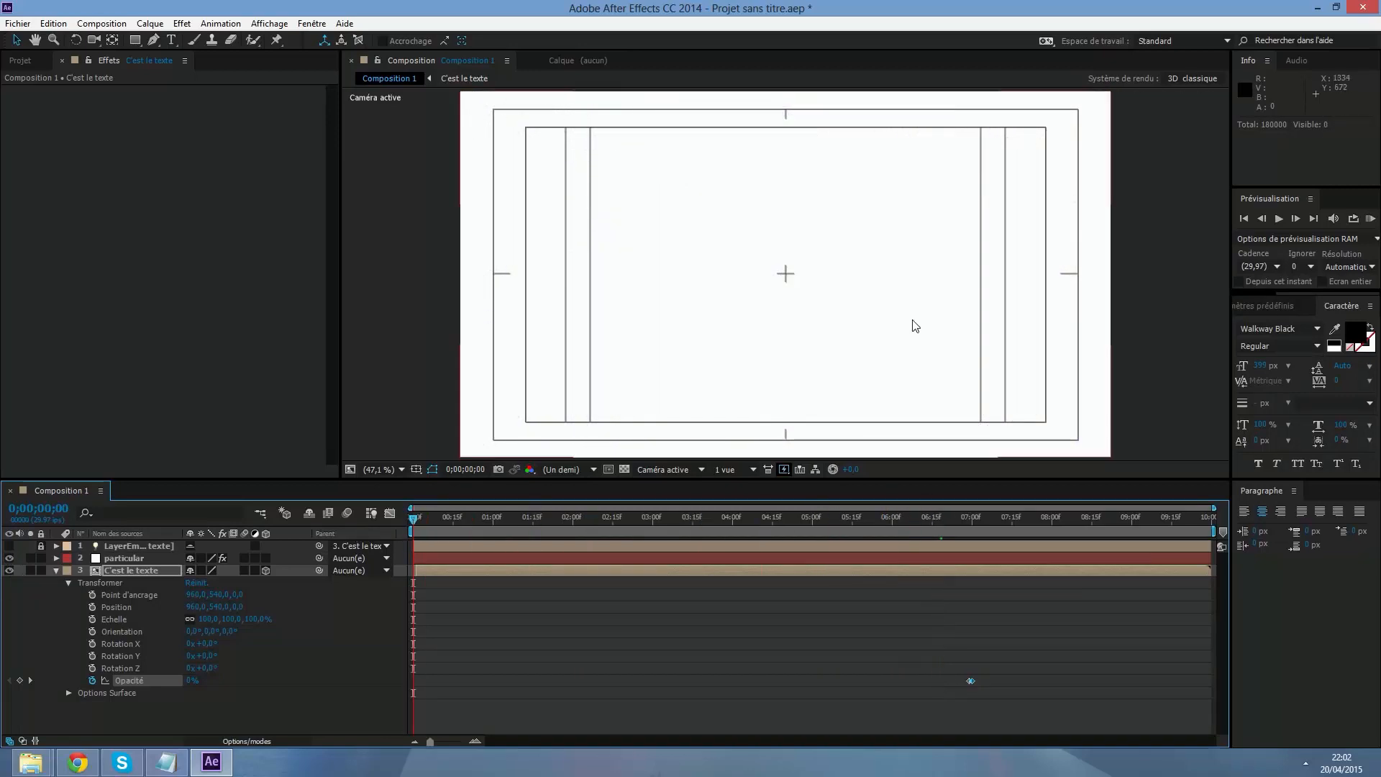
pyautogui.click(1279, 219)
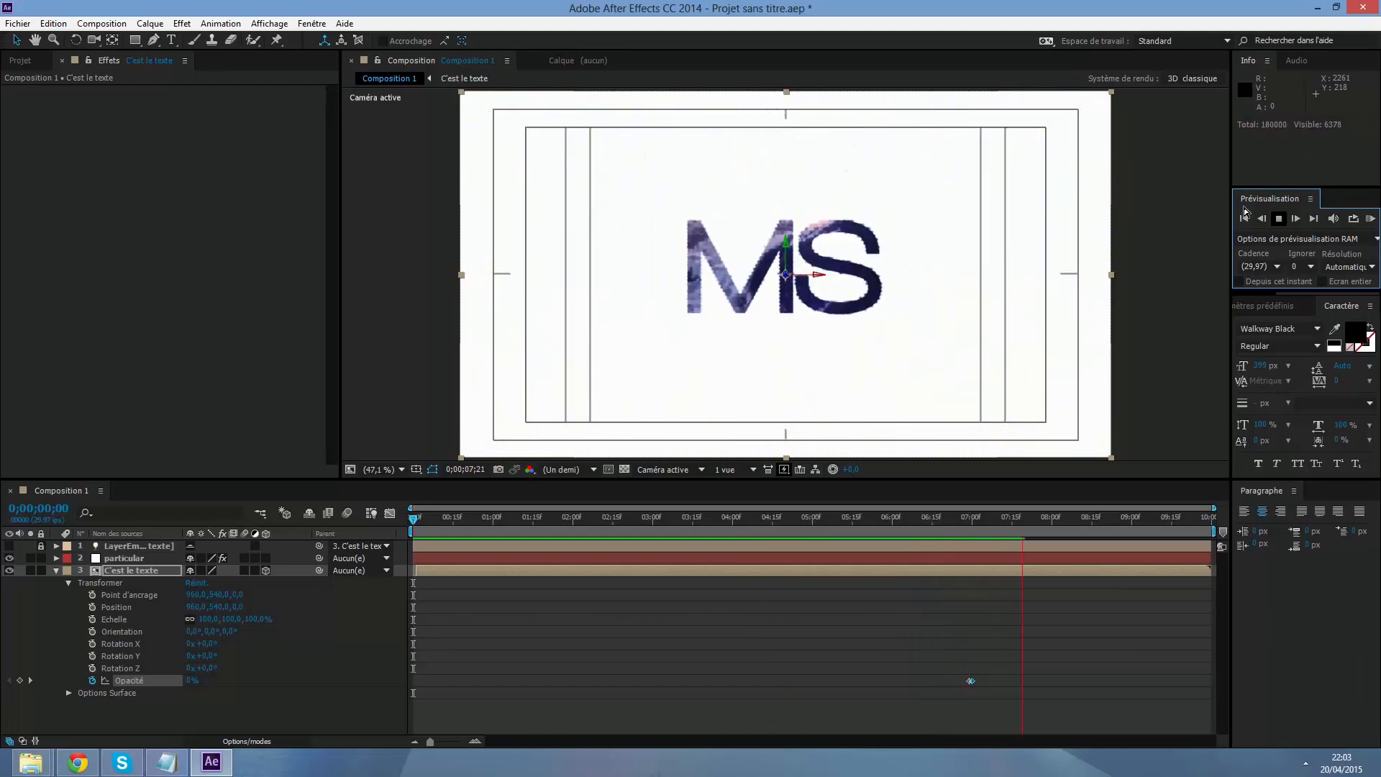
pyautogui.click(1278, 219)
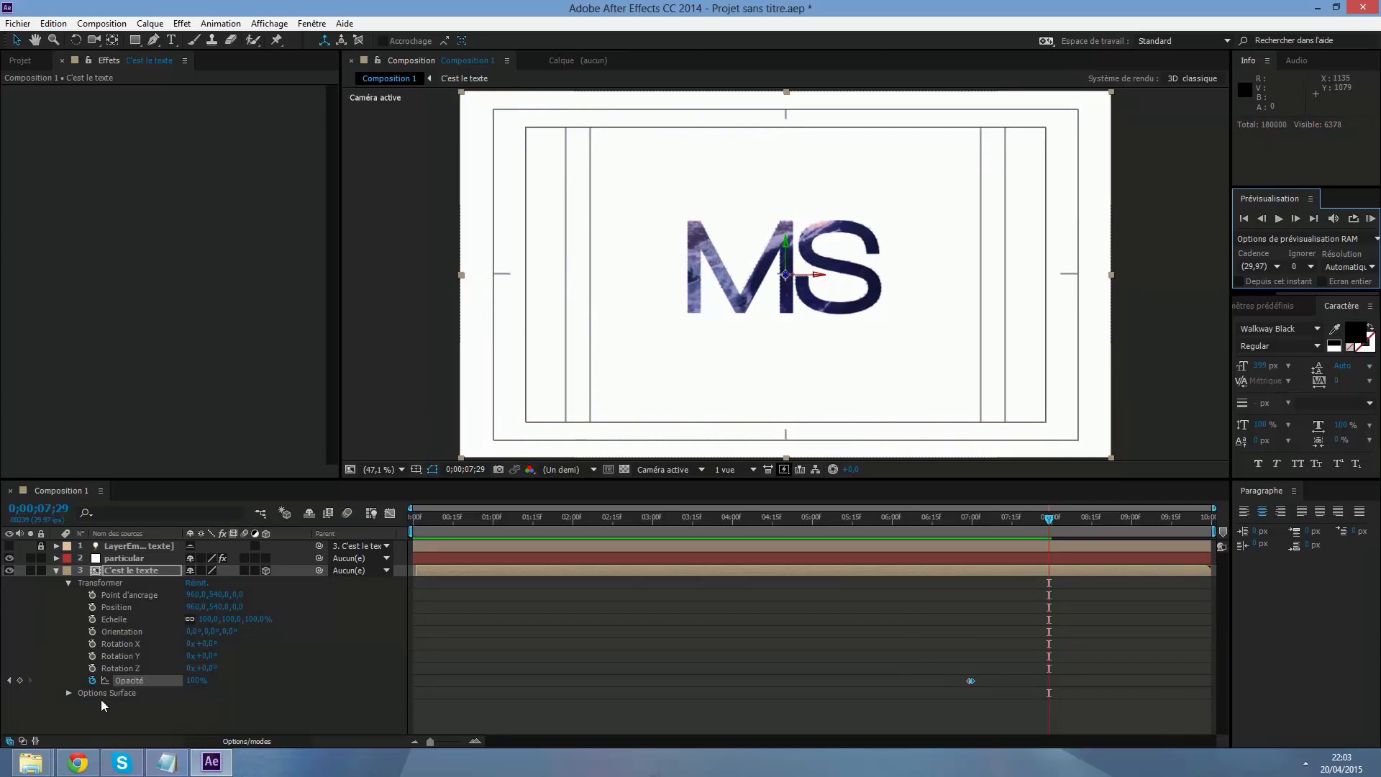
# Keyframe the particular layer's opacity at 100% at 0;00;07;01 and at 0% at 0;00;07;02.
pyautogui.click(56, 558)
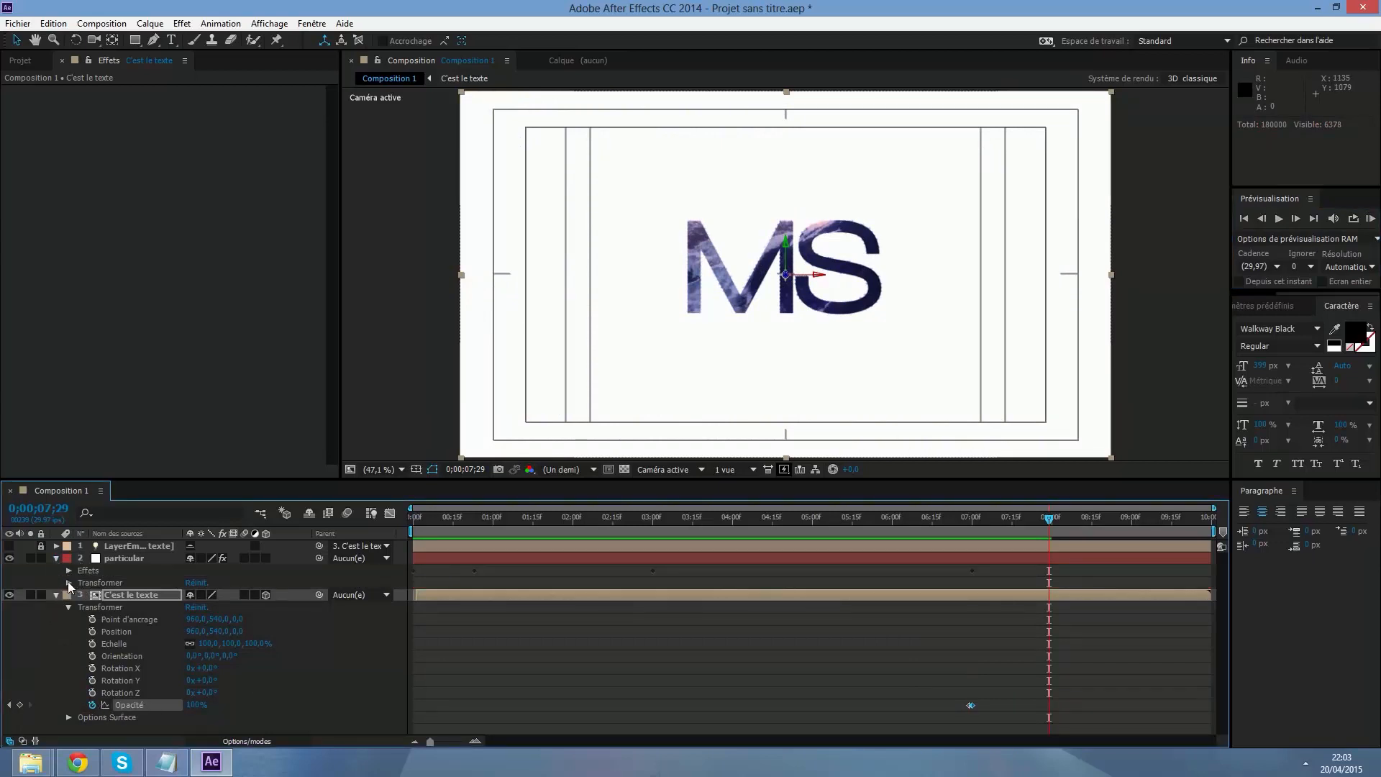
pyautogui.click(68, 582)
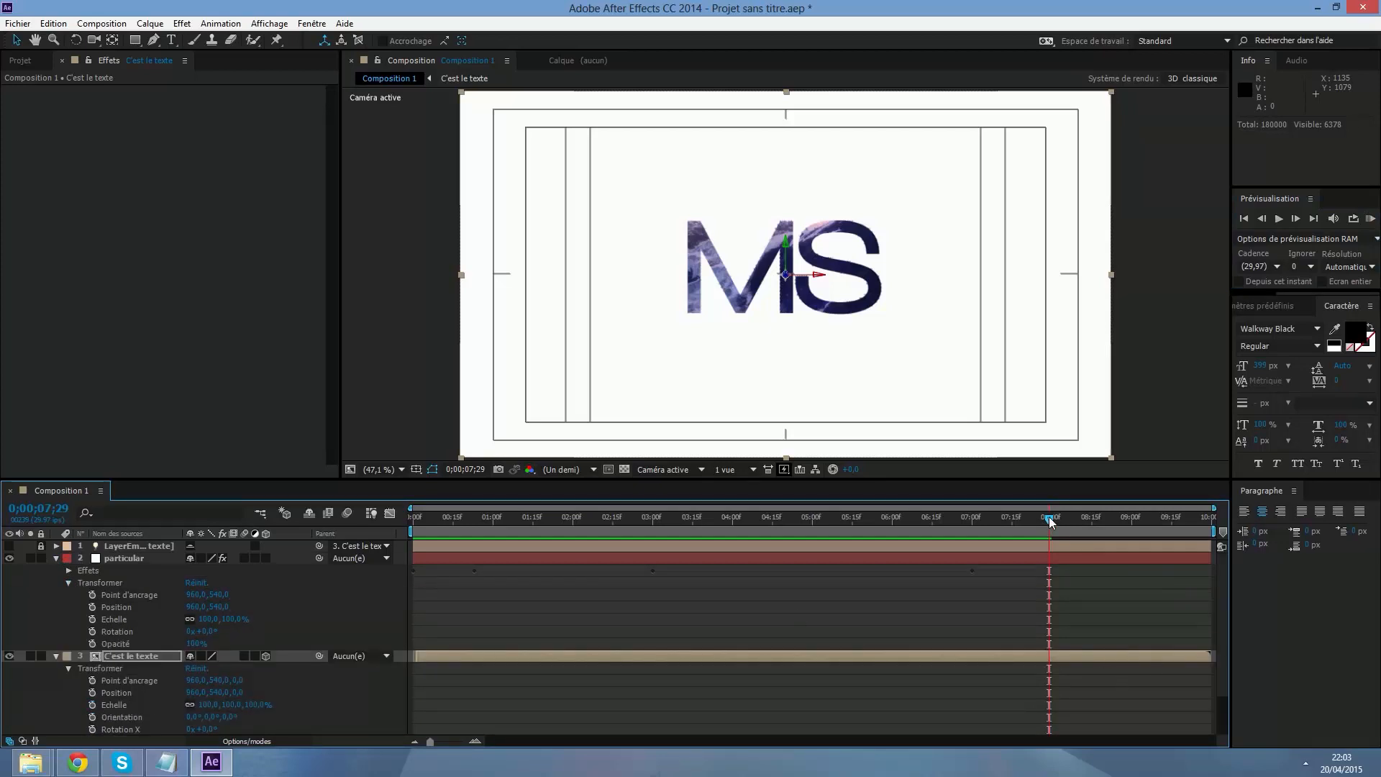
pyautogui.click(974, 525)
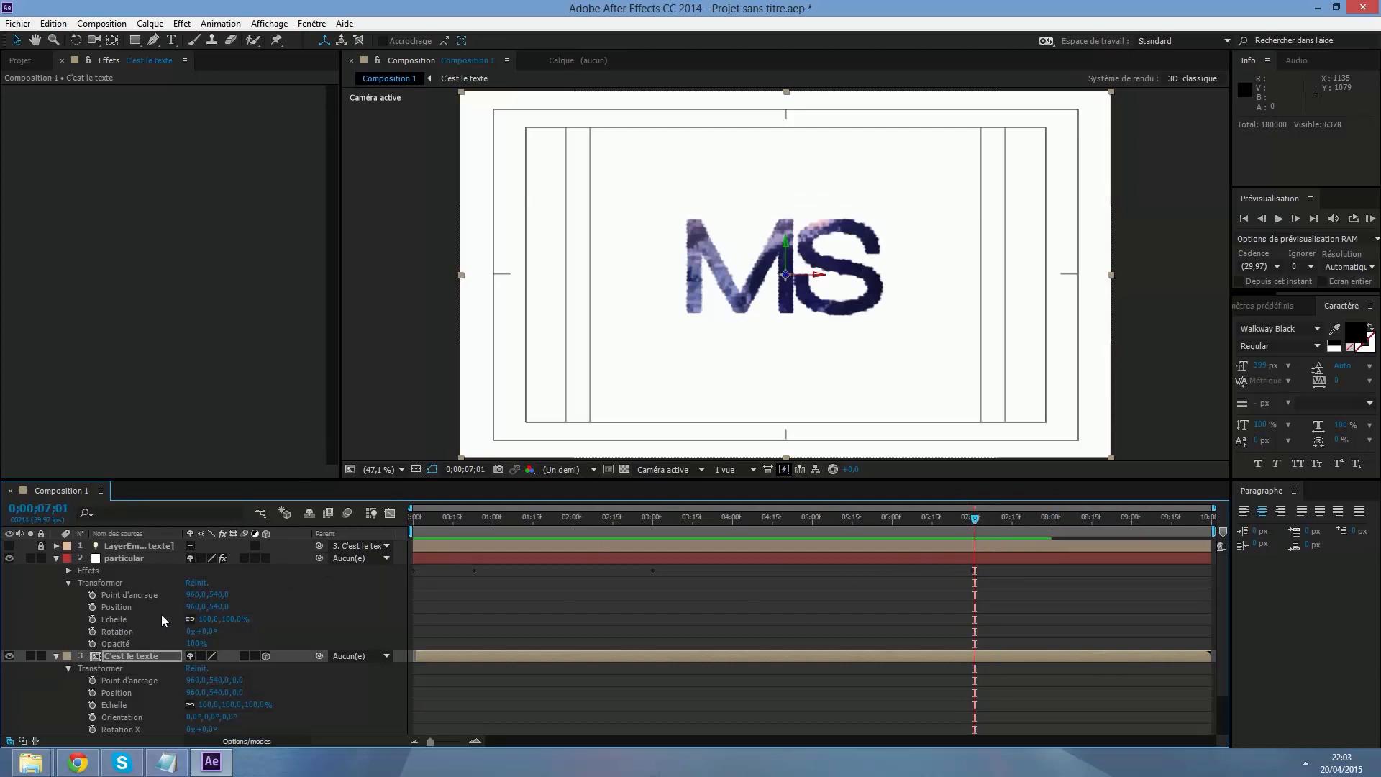
pyautogui.click(92, 643)
pyautogui.moveTo(976, 523); pyautogui.dragTo(979, 525)
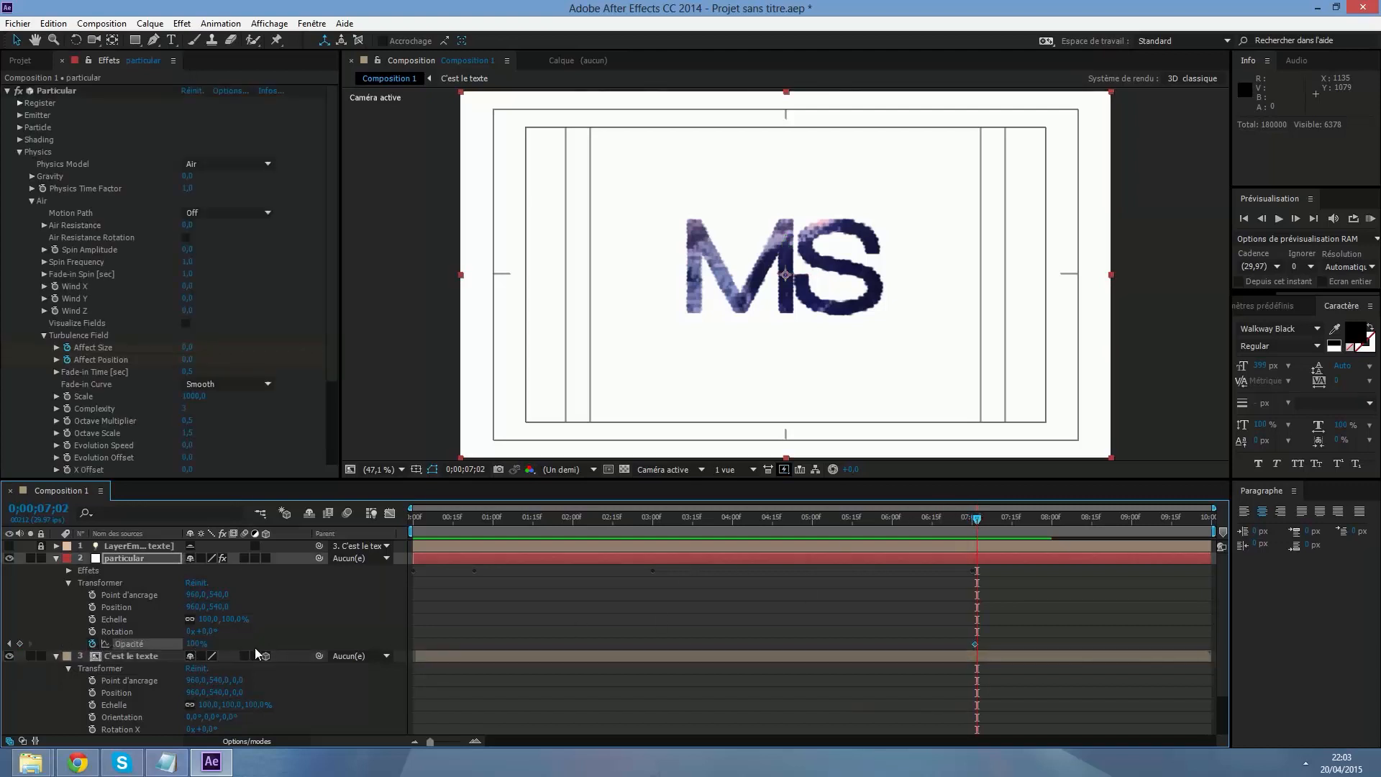
pyautogui.moveTo(195, 647); pyautogui.dragTo(199, 646)
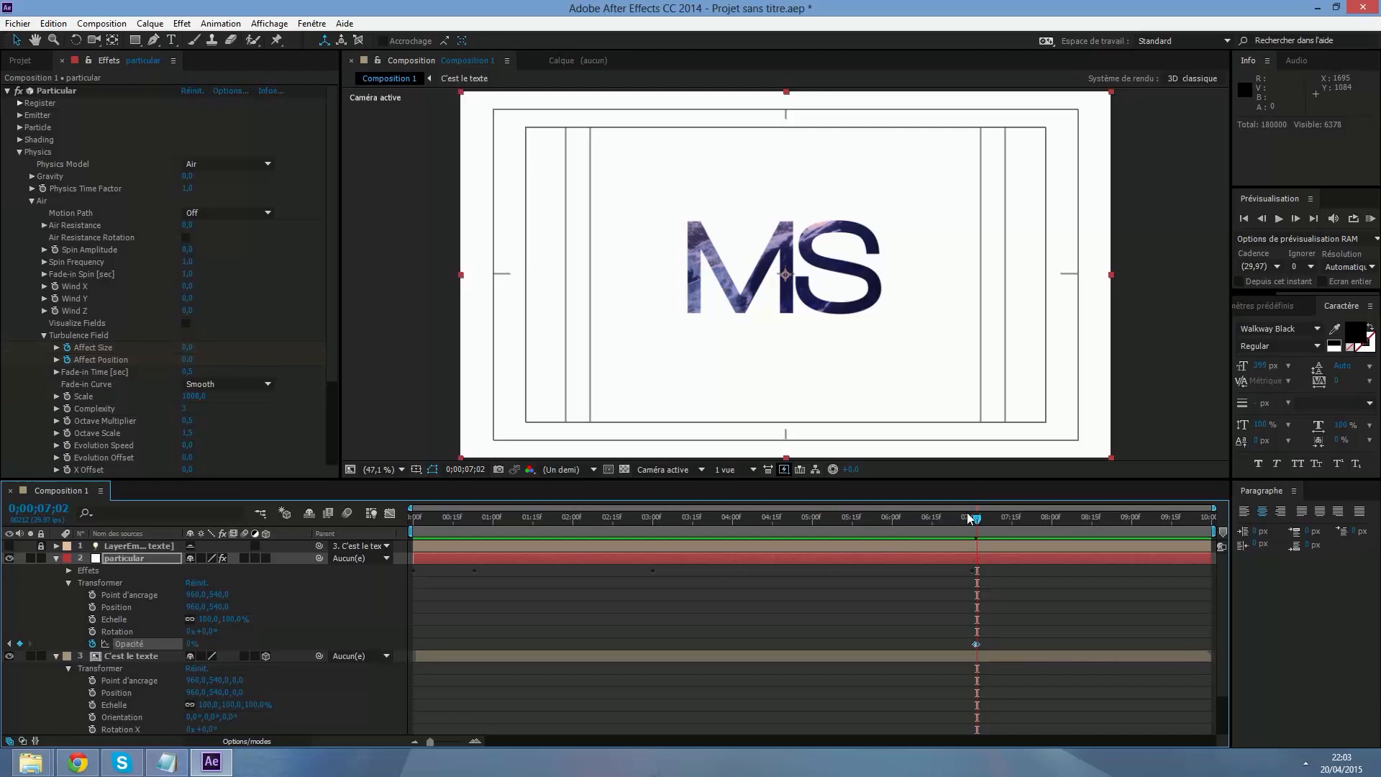
# Preview the composition from the start to check that the particles give way to the sharp letters.
pyautogui.moveTo(977, 524); pyautogui.dragTo(319, 567)
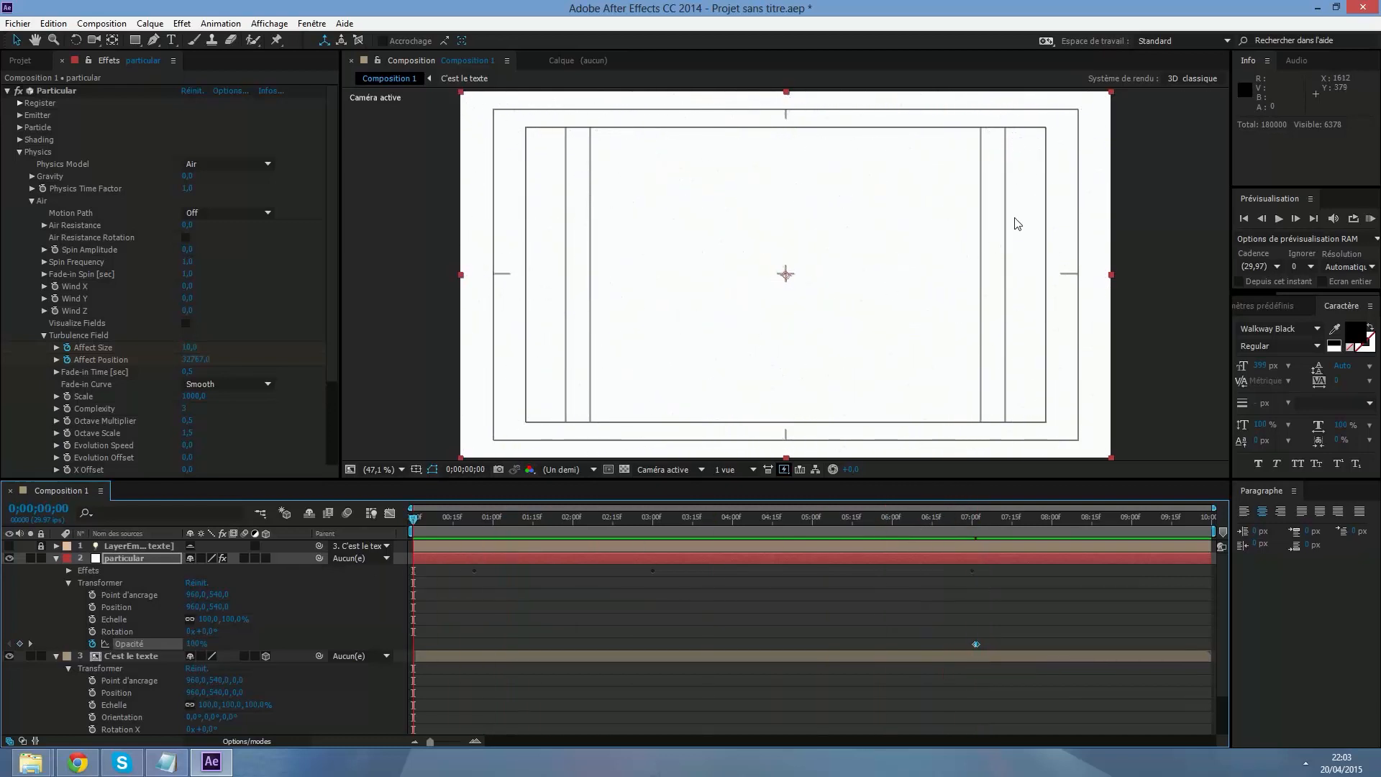
pyautogui.click(1279, 218)
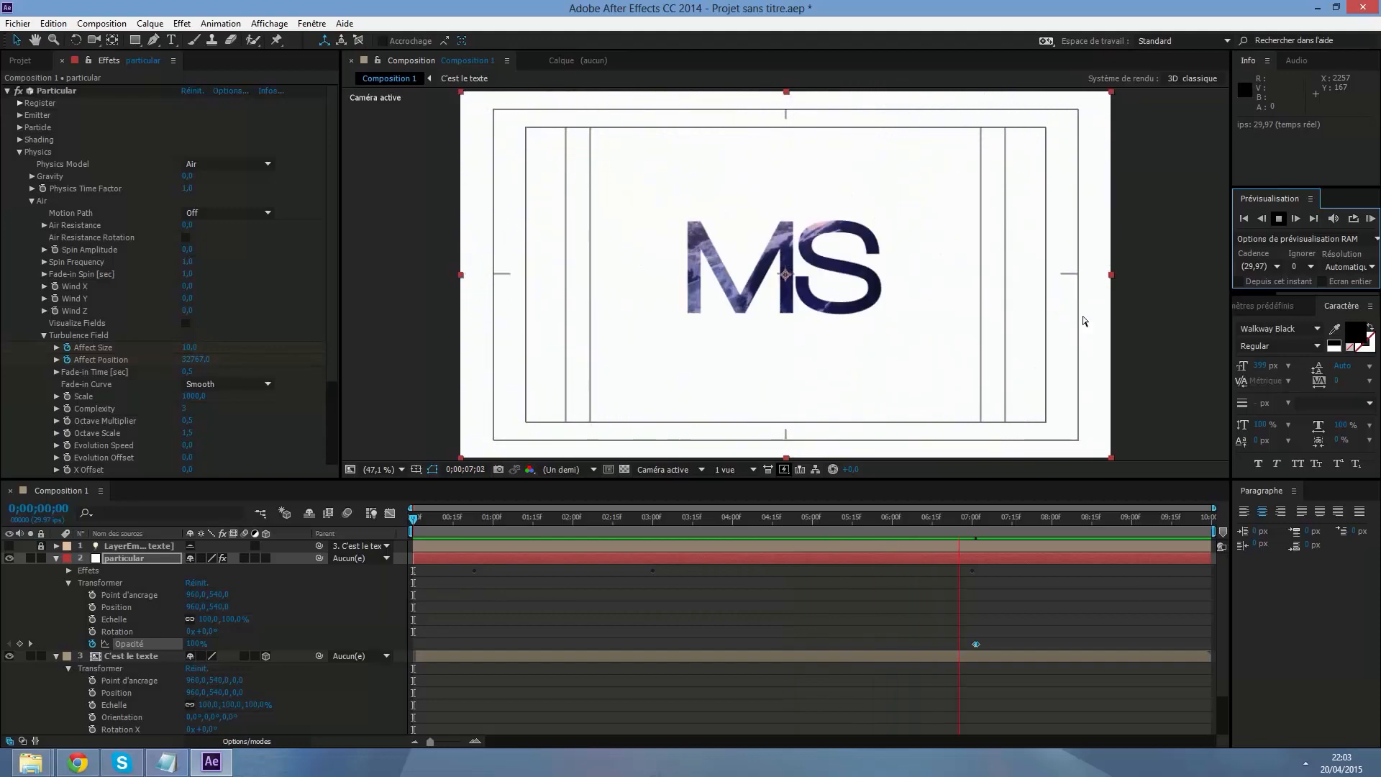
pyautogui.press('space')
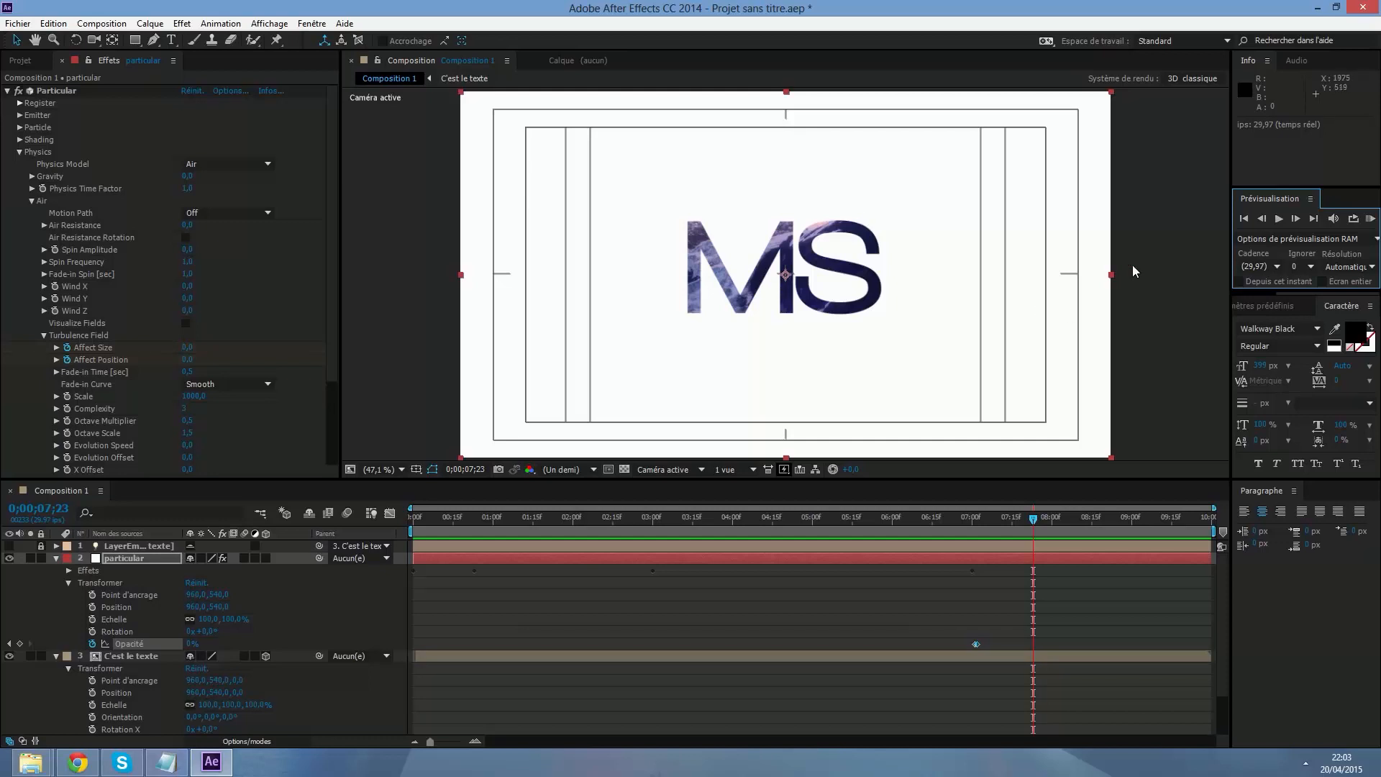
# Reduce the program window to expose the desktop and import the "etoile-bleue" image into the project.
pyautogui.doubleClick(657, 7)
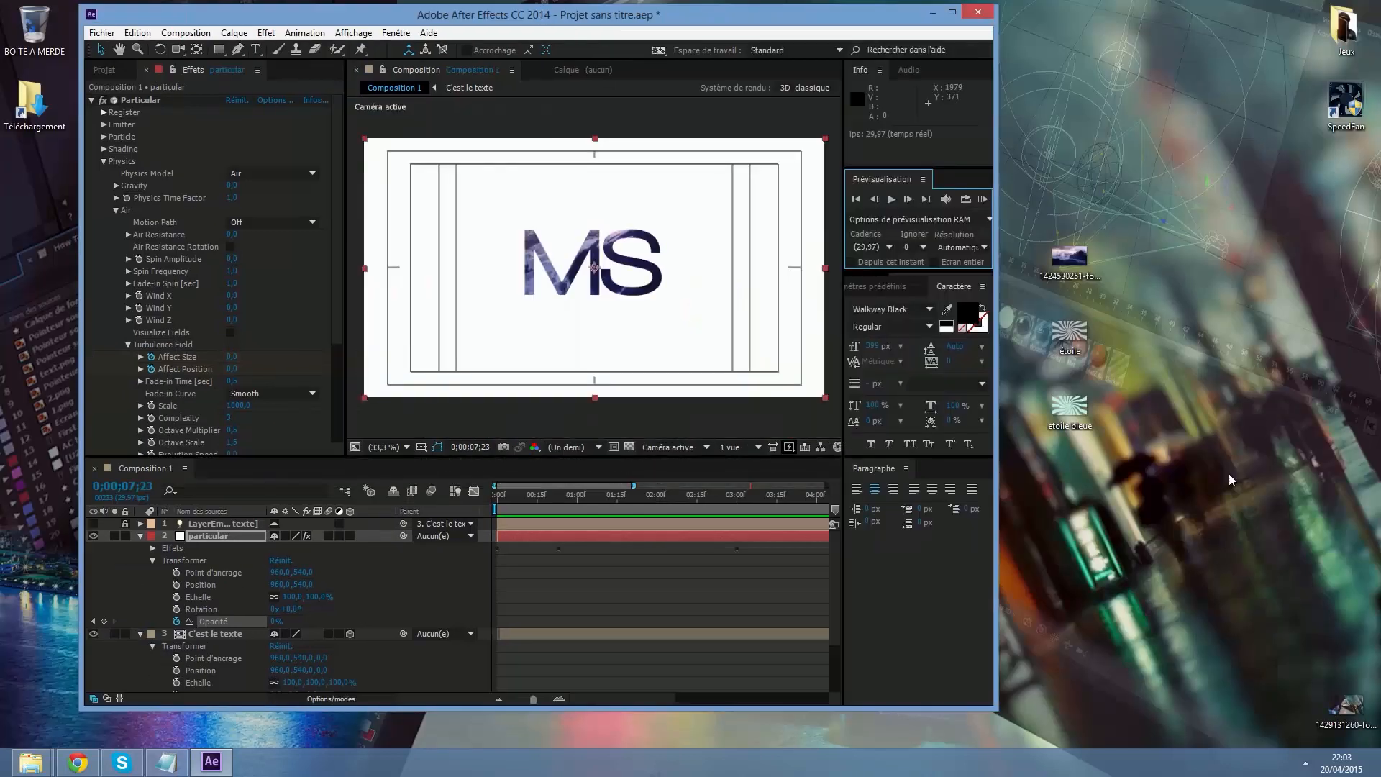
pyautogui.moveTo(1070, 407); pyautogui.dragTo(623, 380)
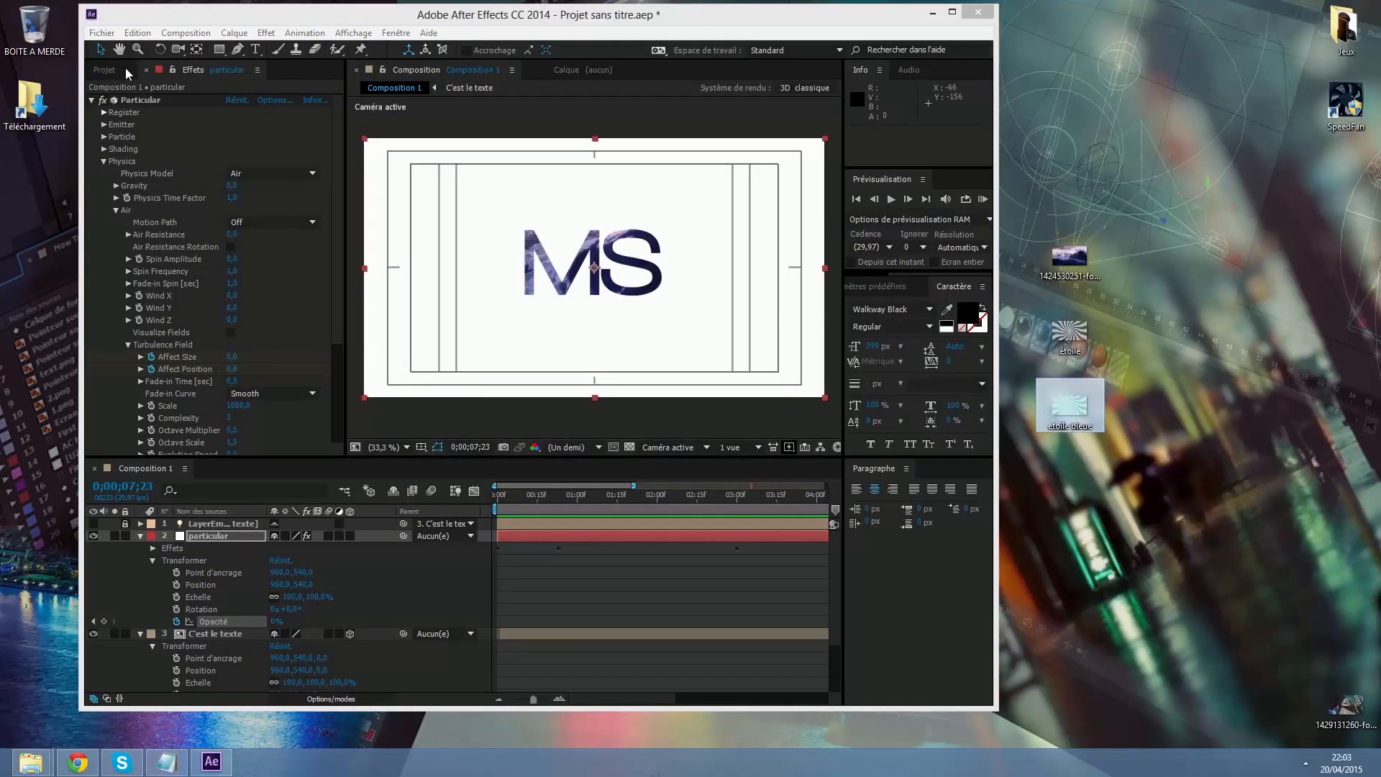
pyautogui.moveTo(1093, 416); pyautogui.dragTo(222, 348)
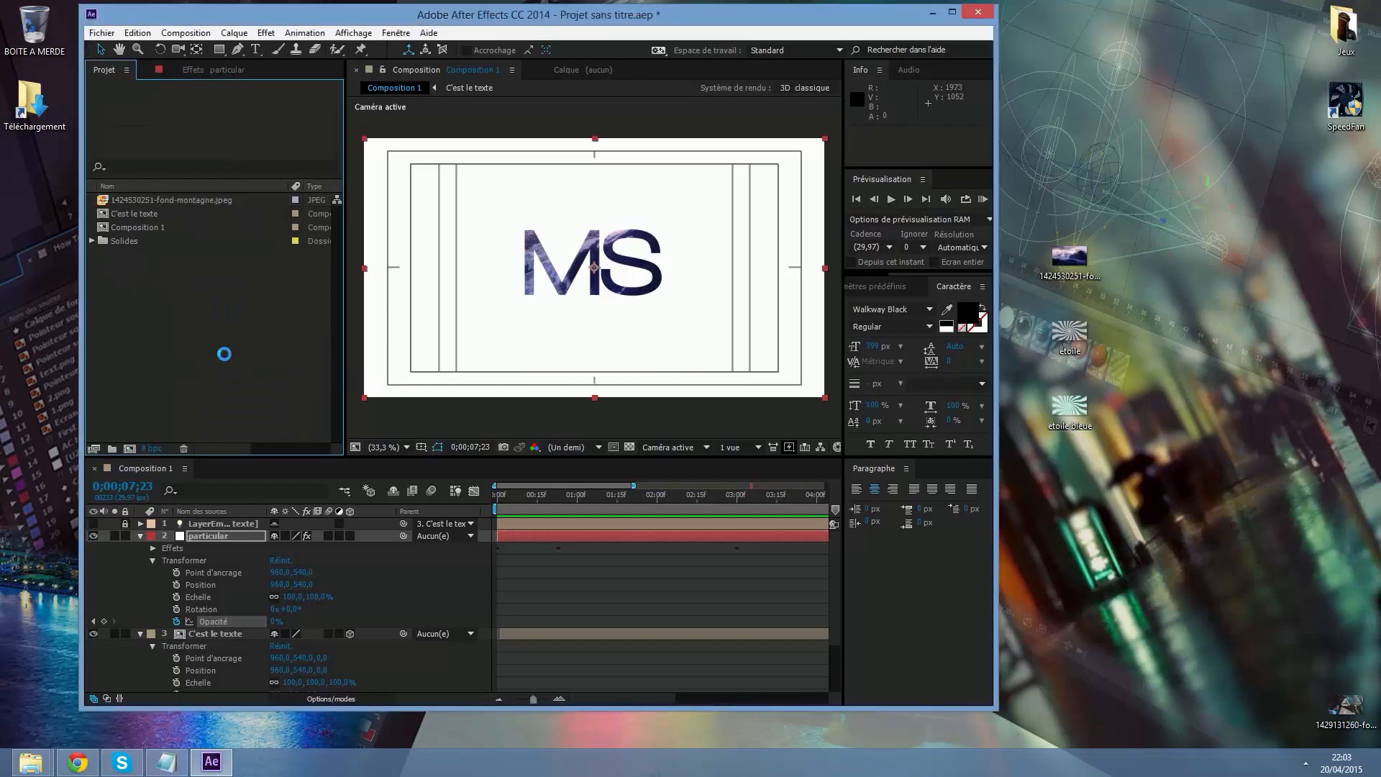
# Maximize the program window and add "etoile bleue.png" to Composition 1 as the lowest layer, beneath the "C'est le texte" layer.
pyautogui.click(952, 11)
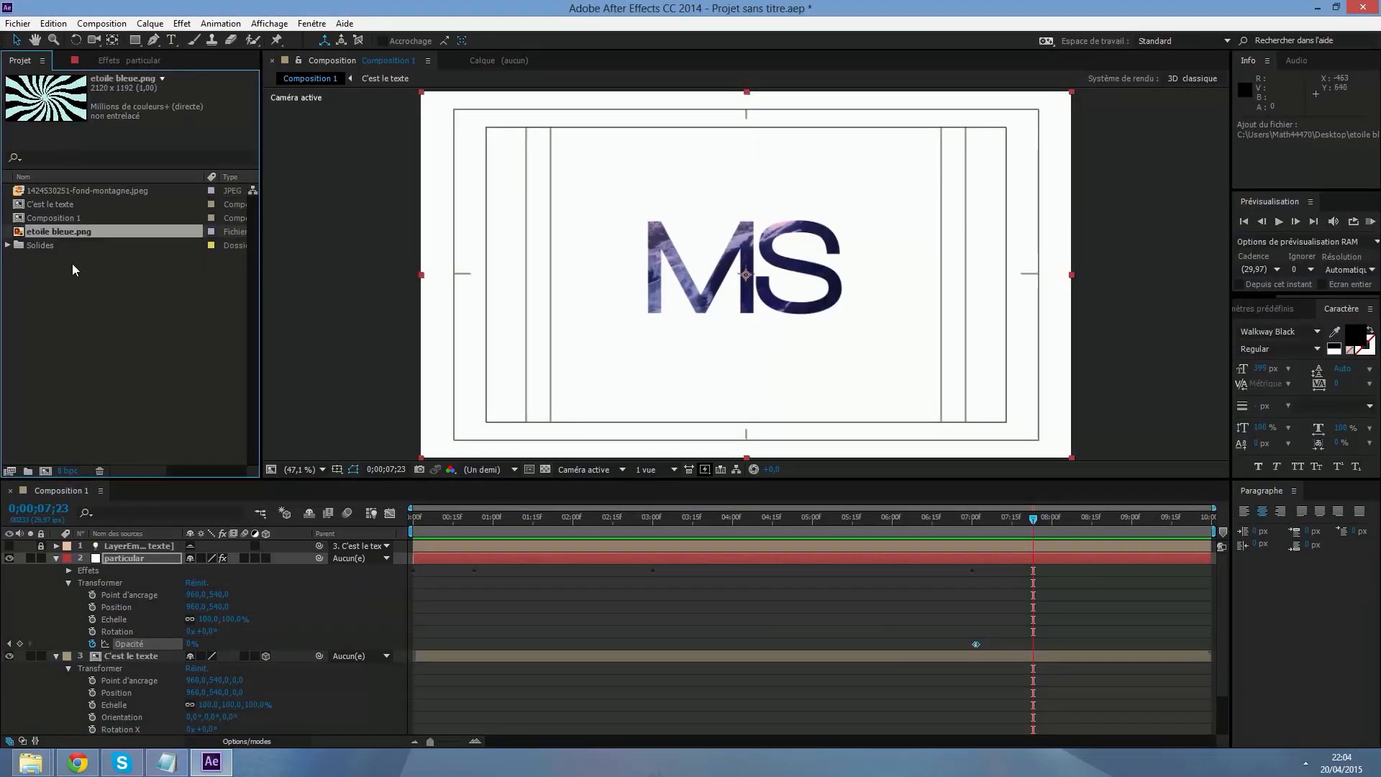
pyautogui.moveTo(62, 229); pyautogui.dragTo(133, 643)
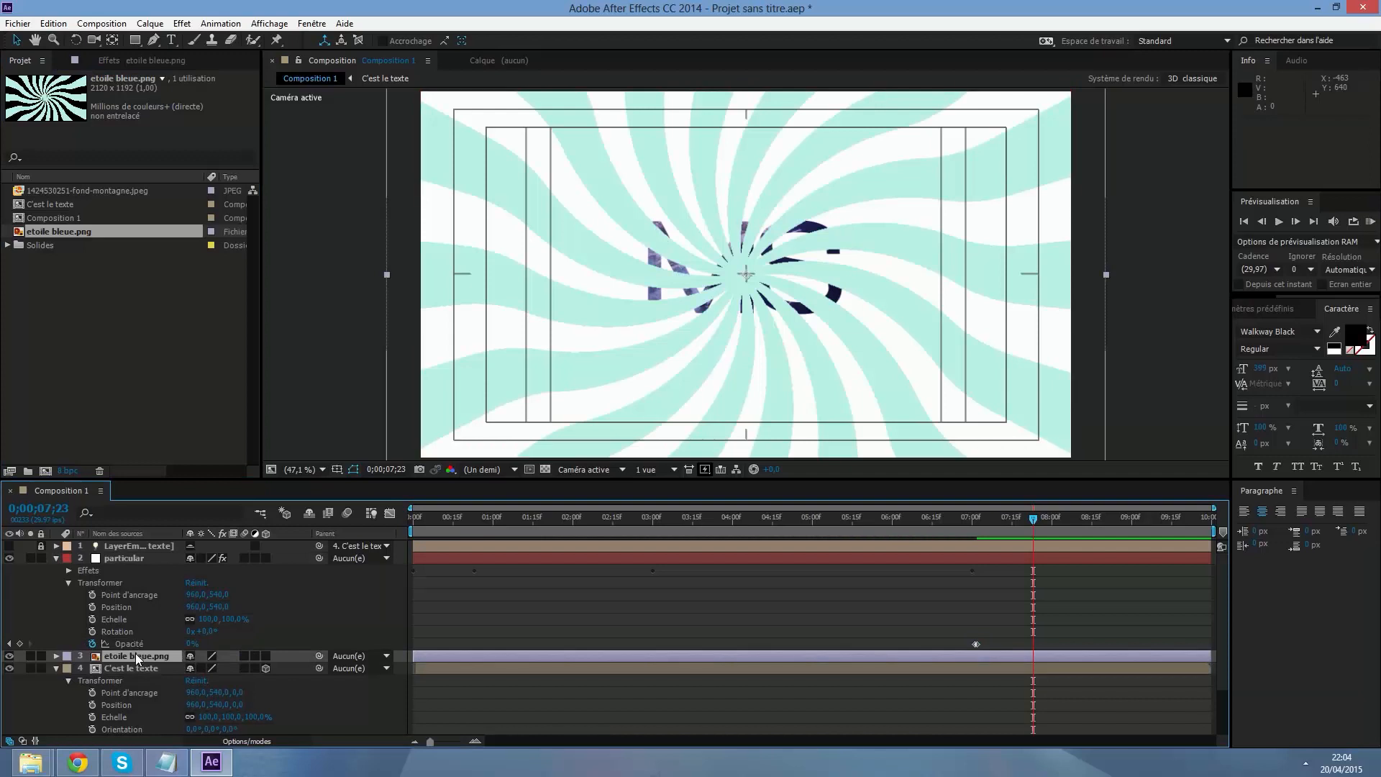
pyautogui.moveTo(135, 654); pyautogui.dragTo(131, 716)
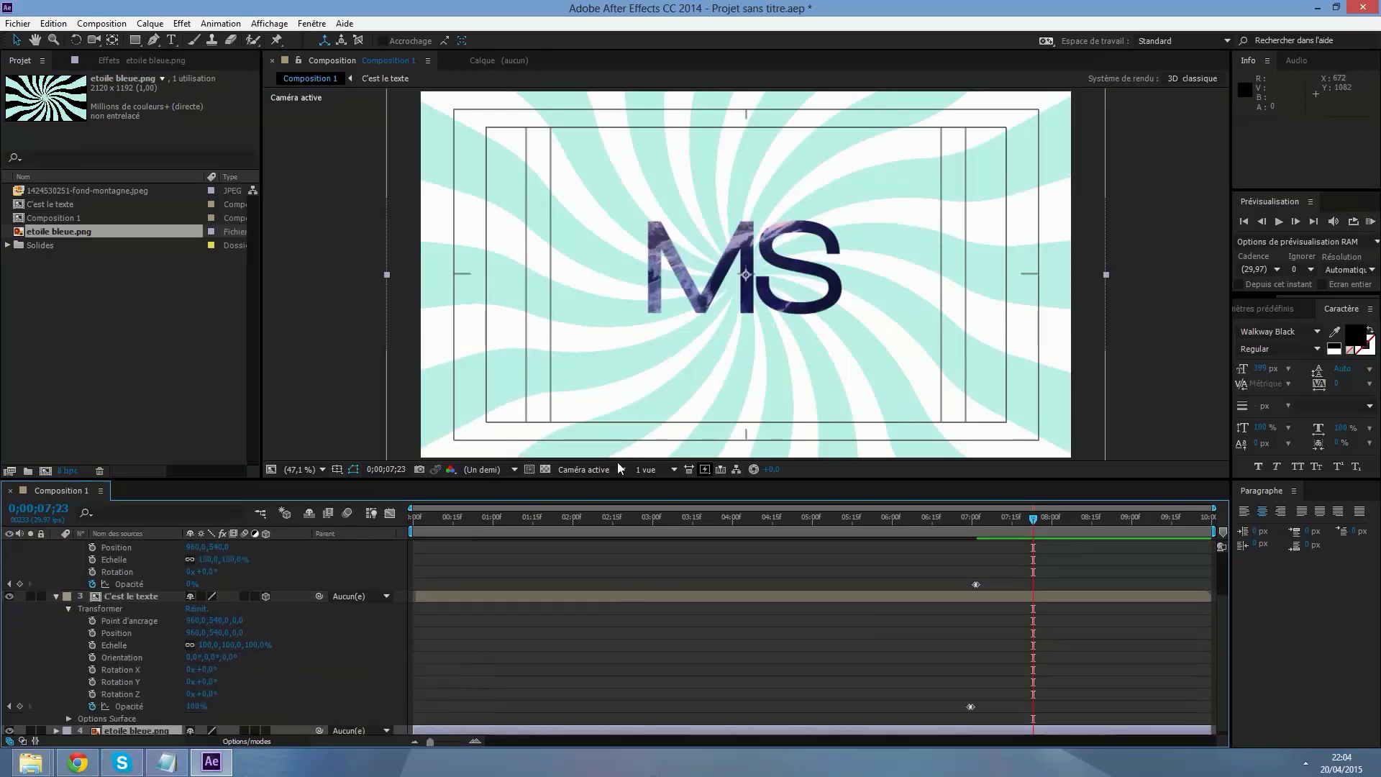
# Lower the "etoile bleue.png" layer's opacity to about 60% without leaving an opacity keyframe on it.
pyautogui.scroll(-1, 142, 679)
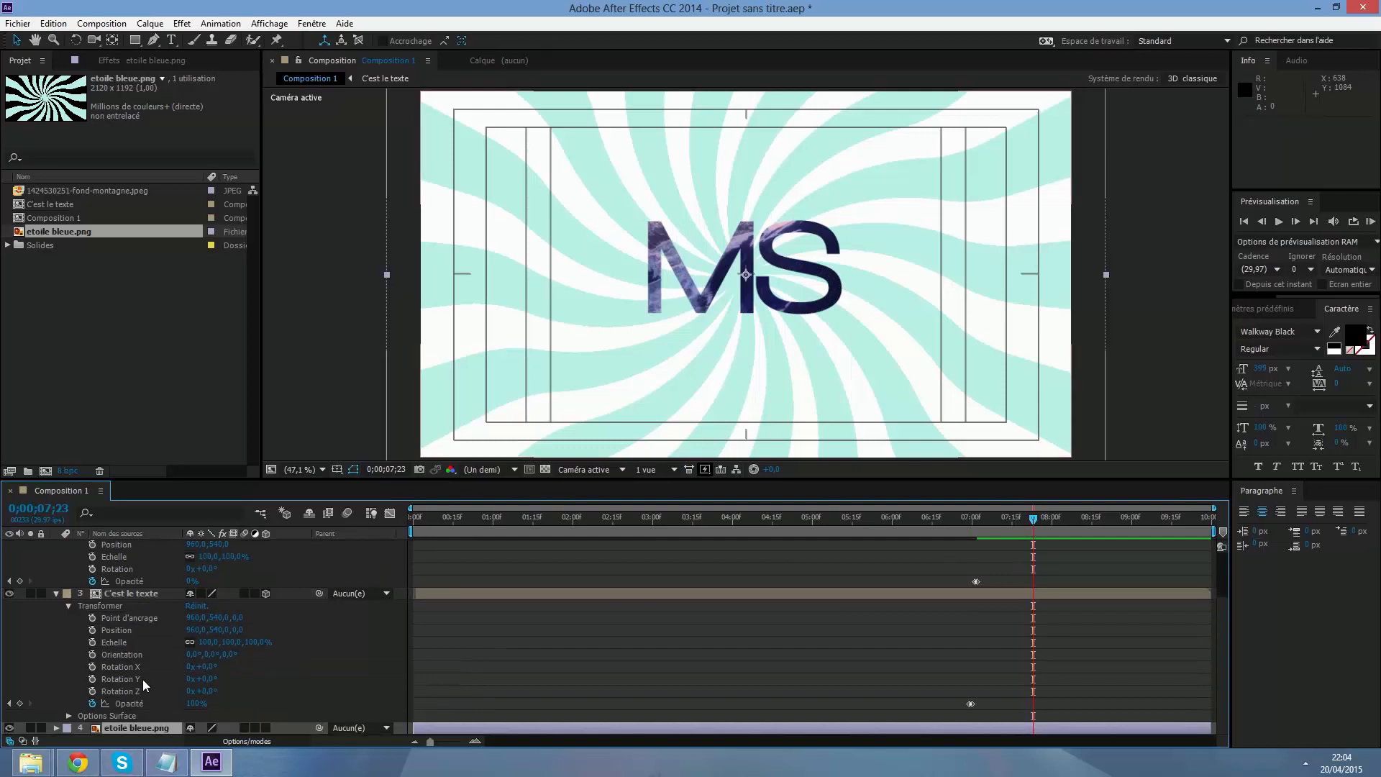
pyautogui.click(53, 727)
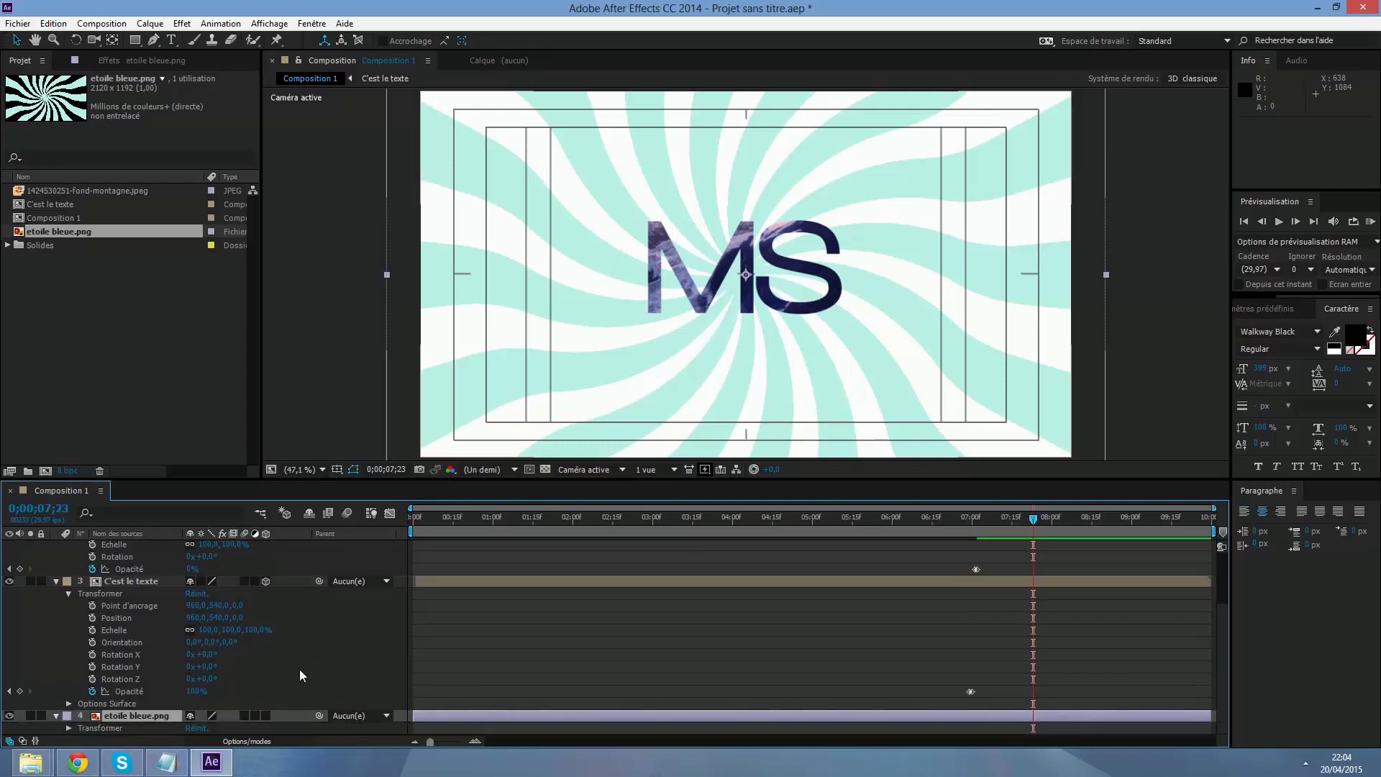
pyautogui.click(67, 728)
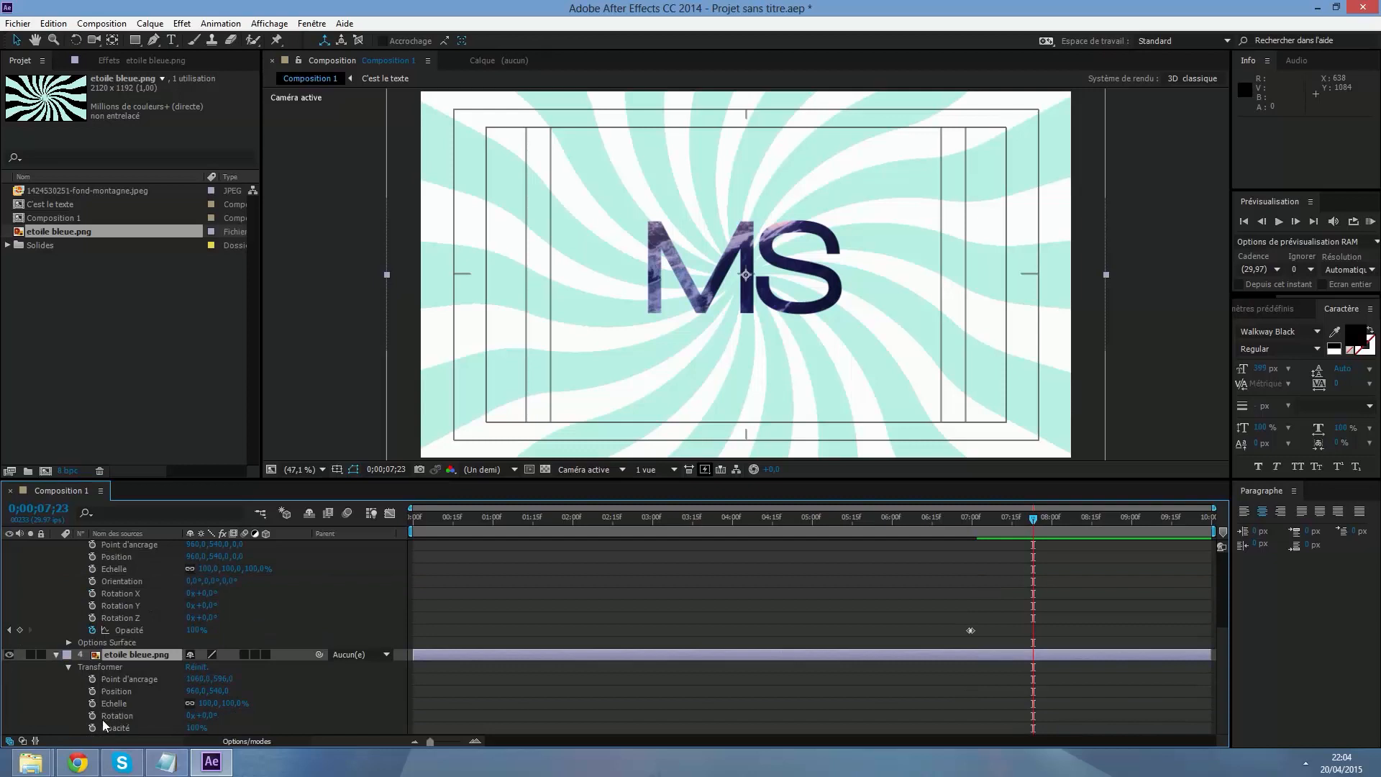
pyautogui.click(91, 728)
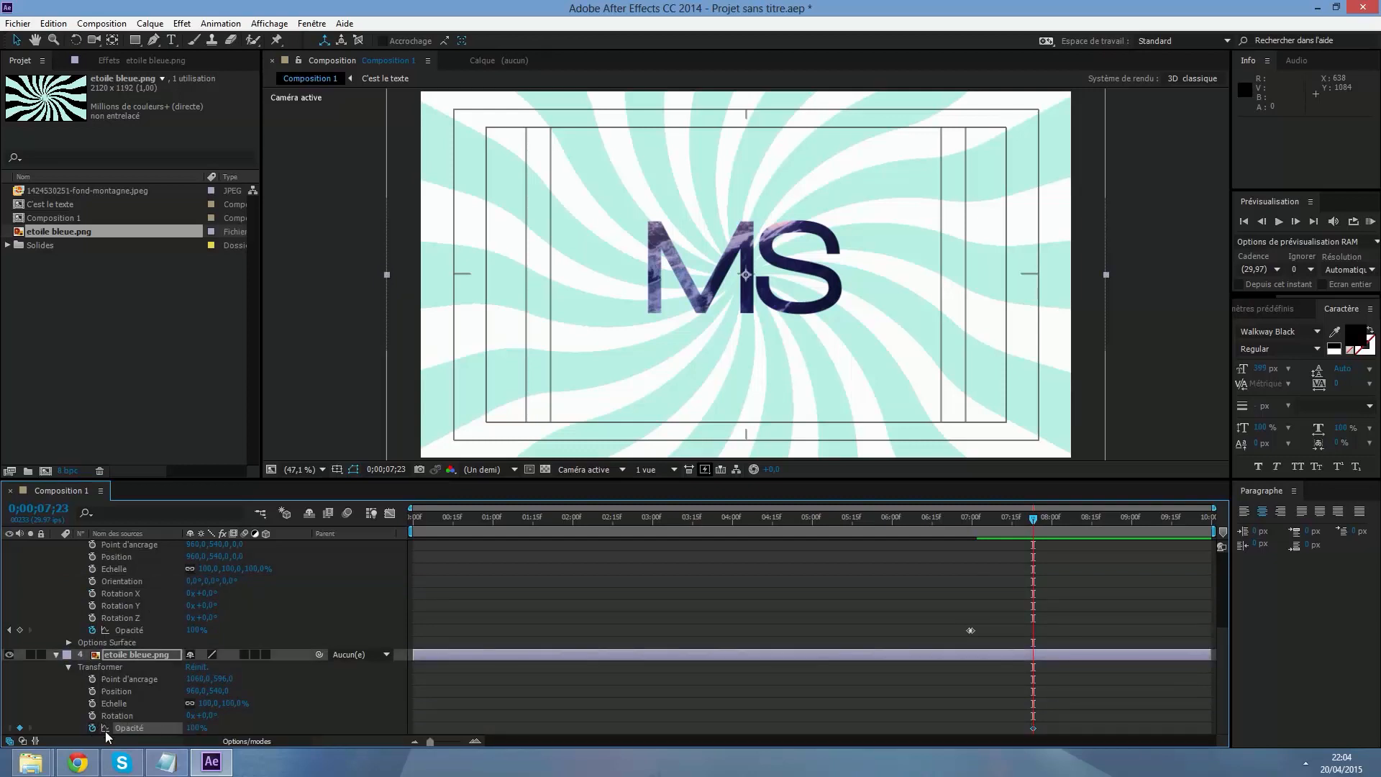
pyautogui.moveTo(186, 728); pyautogui.dragTo(163, 731)
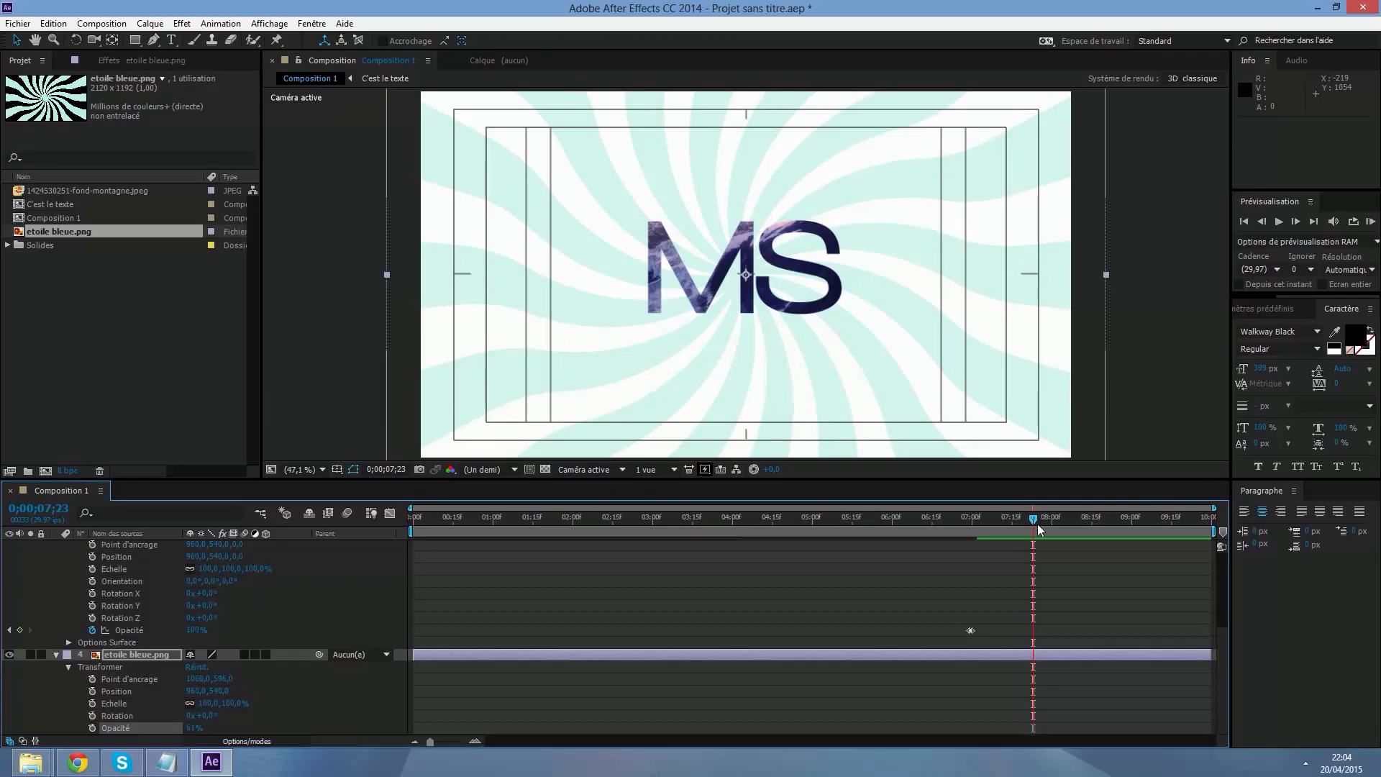
# Keyframe the "etoile bleue.png" layer's rotation at 0x+0,0° at 0;00;00;00 and at 8 full turns at 0;00;09;29.
pyautogui.moveTo(1033, 519); pyautogui.dragTo(388, 558)
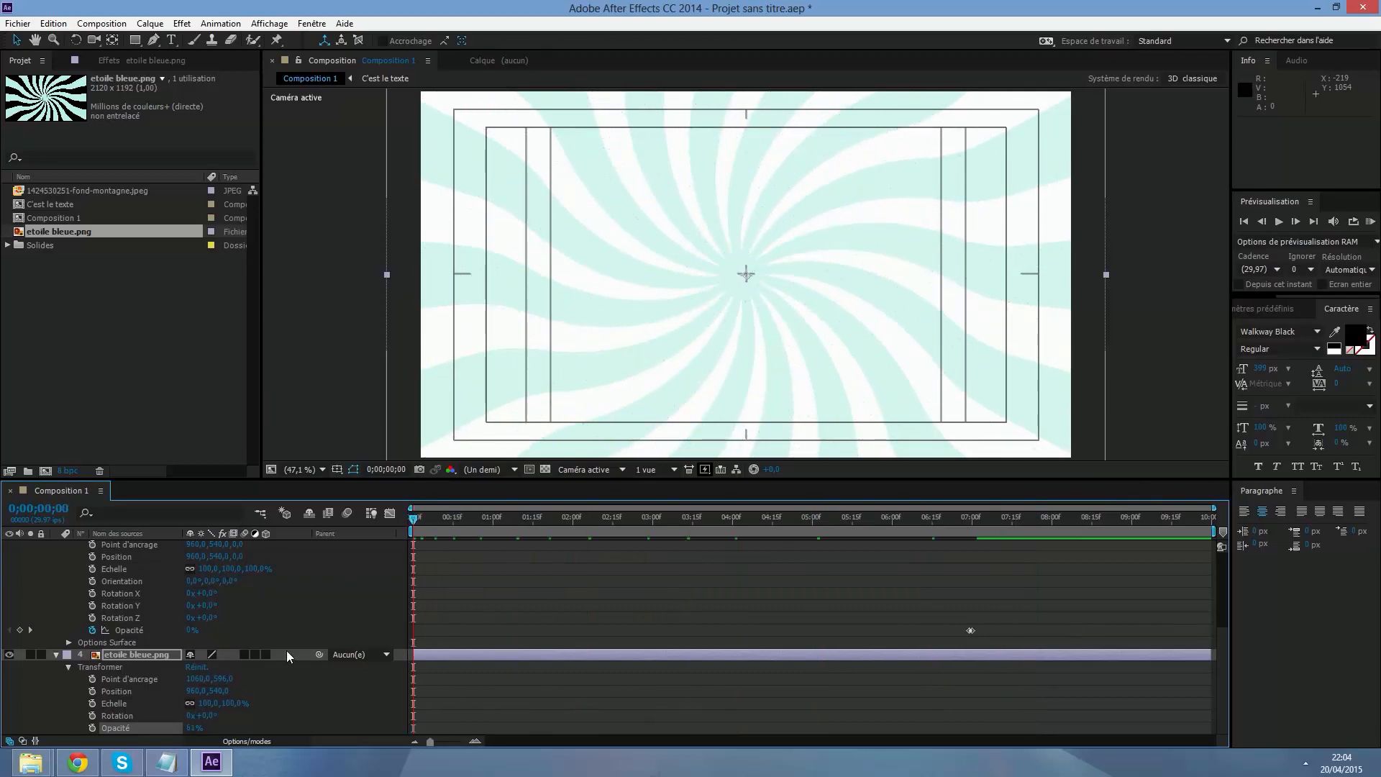
pyautogui.click(91, 716)
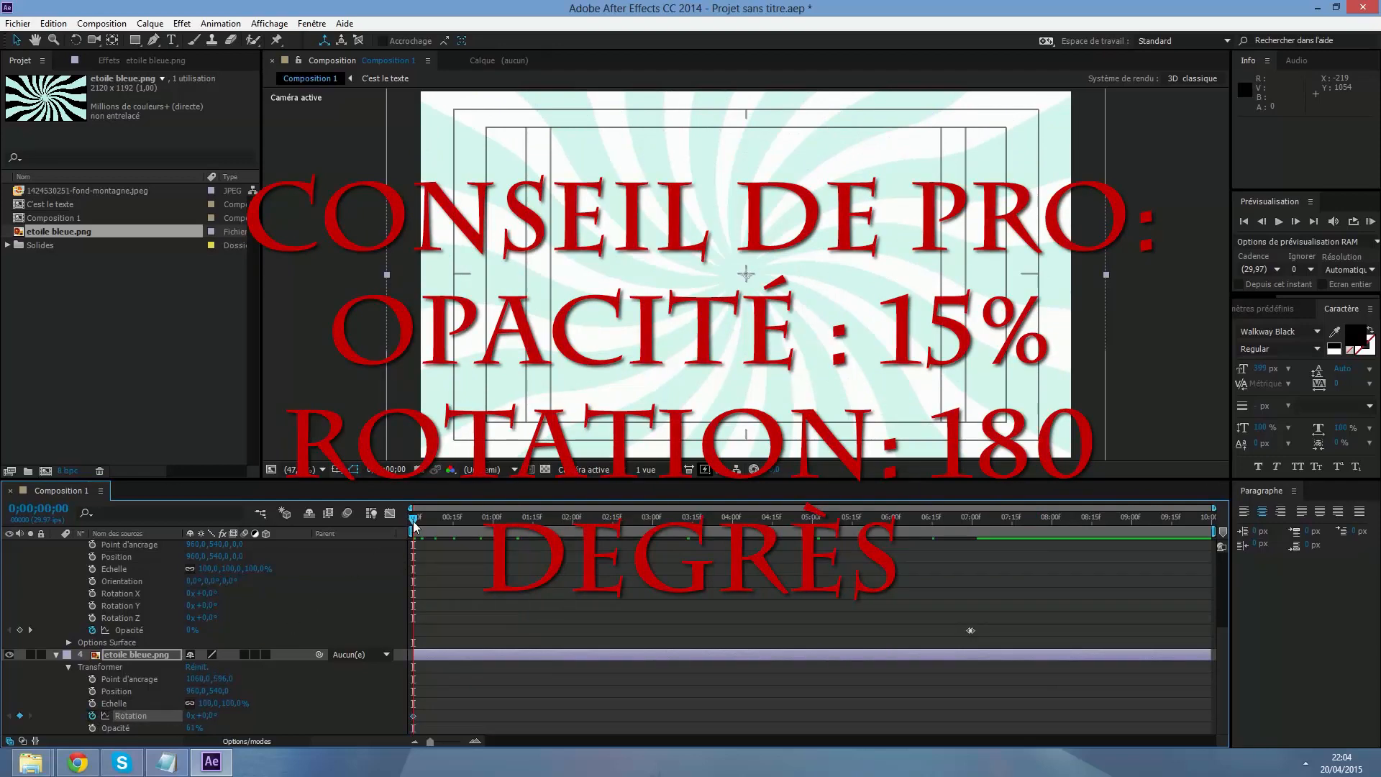
pyautogui.moveTo(414, 526); pyautogui.dragTo(1213, 521)
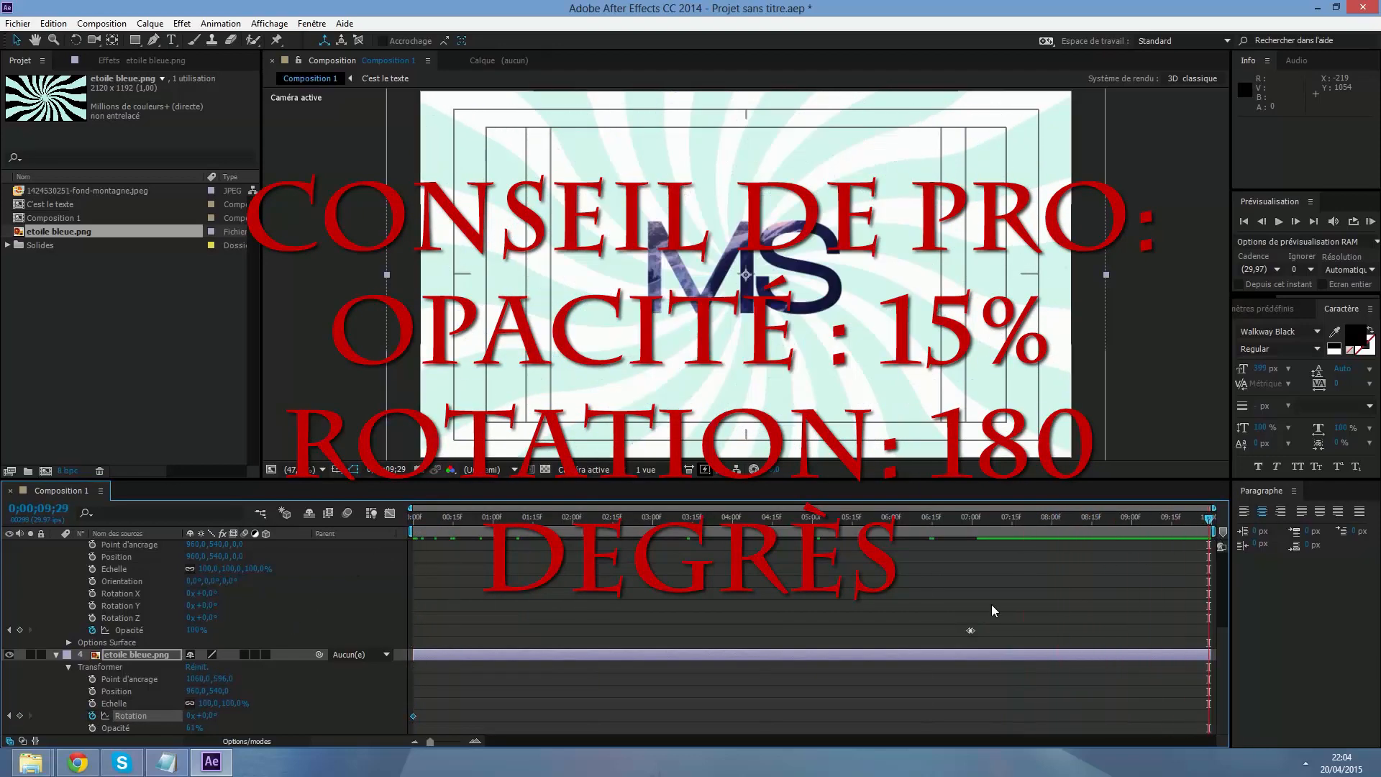
pyautogui.click(190, 715)
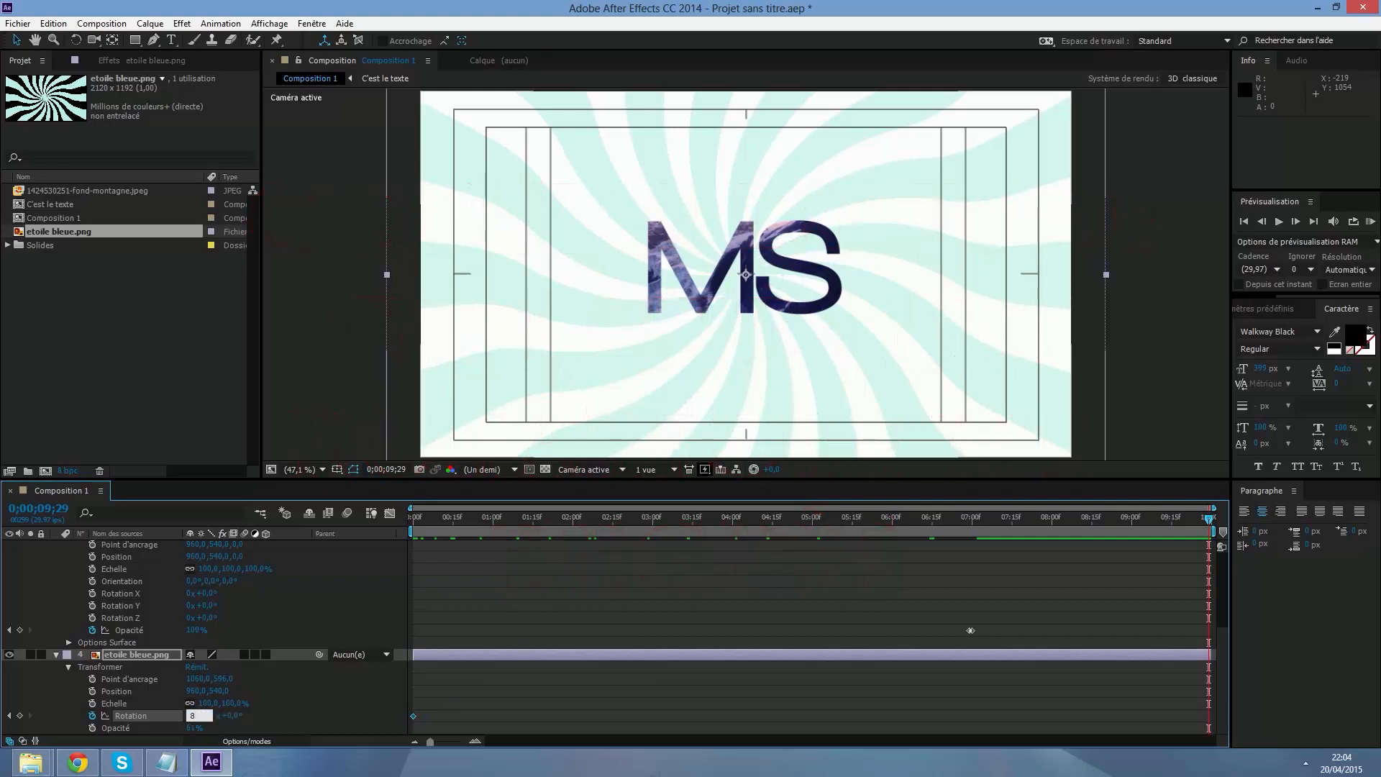
pyautogui.press('Return')
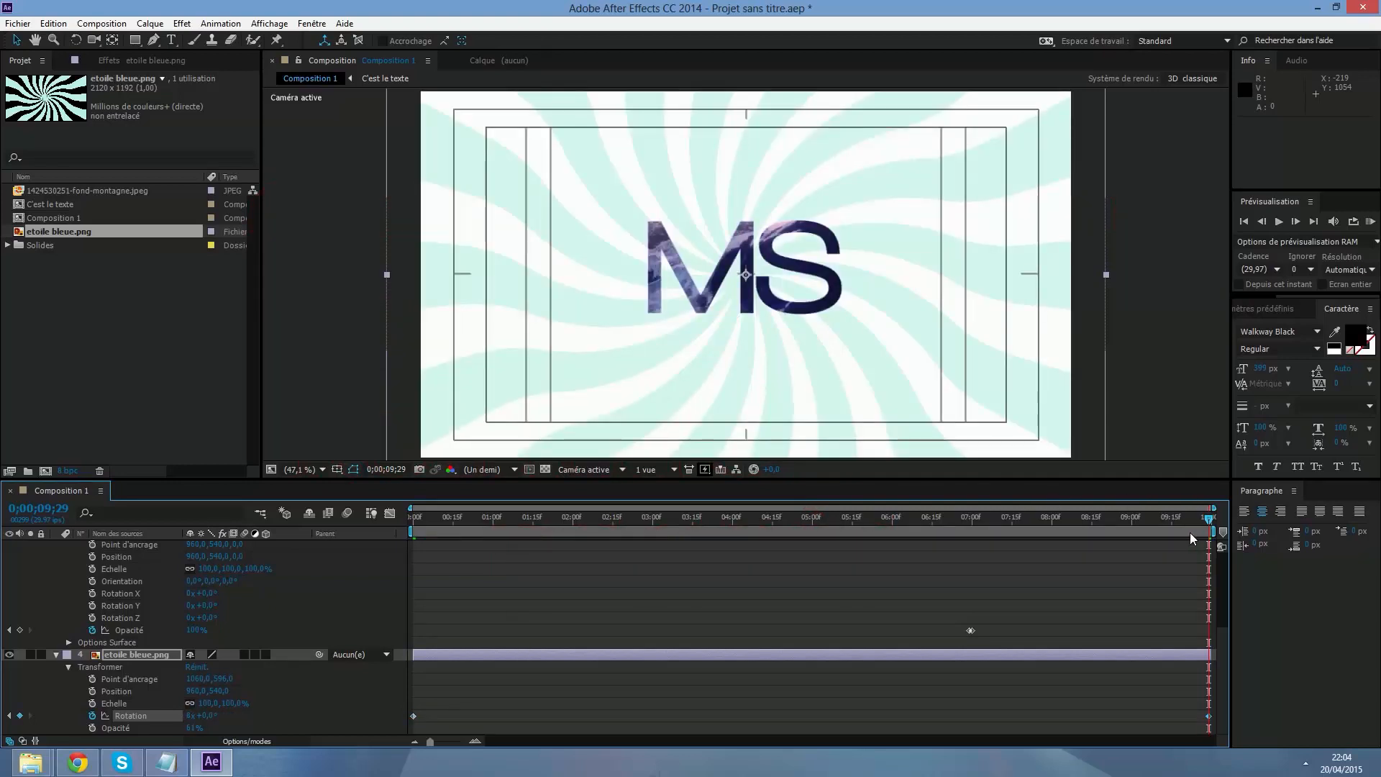
# Preview the composition from 0;00;00;00 to check the speed of the rotating star behind the particles.
pyautogui.moveTo(1190, 533); pyautogui.dragTo(336, 538)
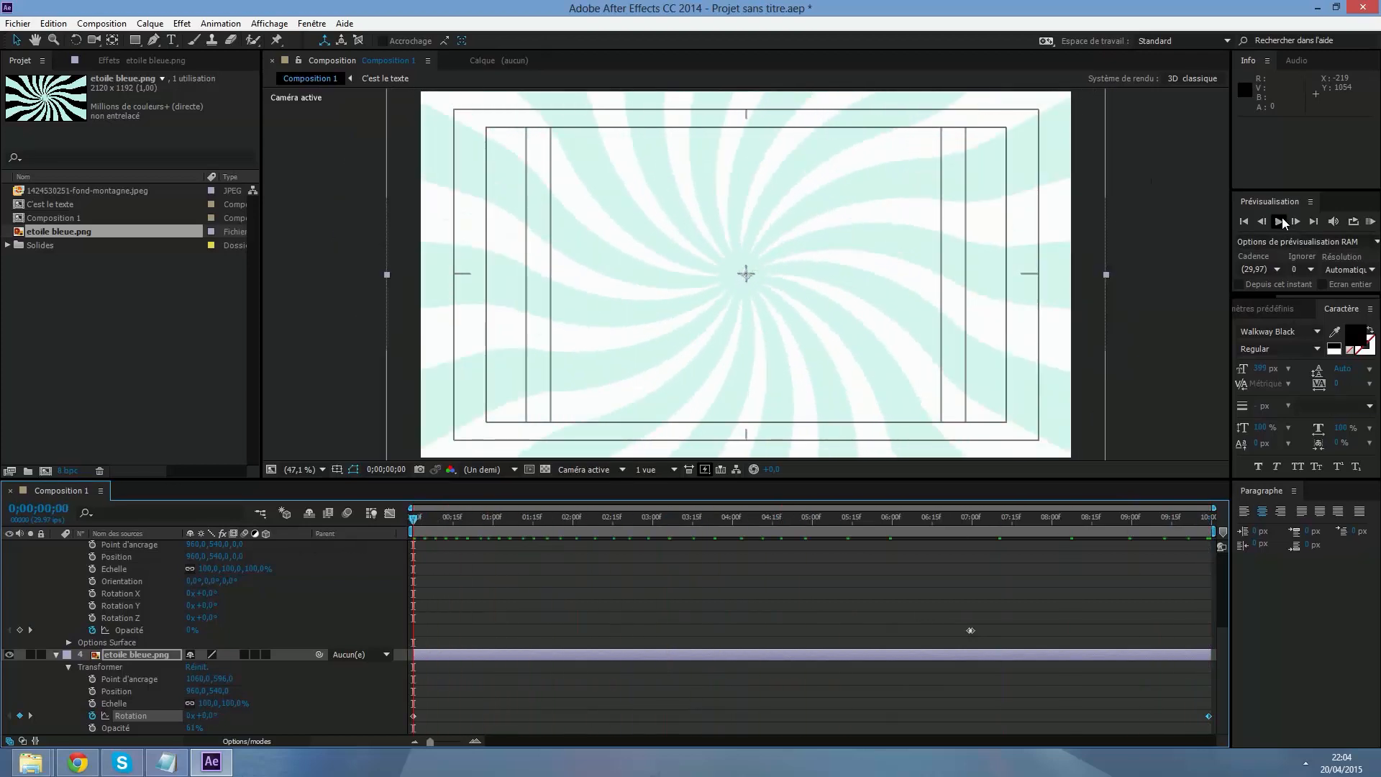
pyautogui.click(1282, 221)
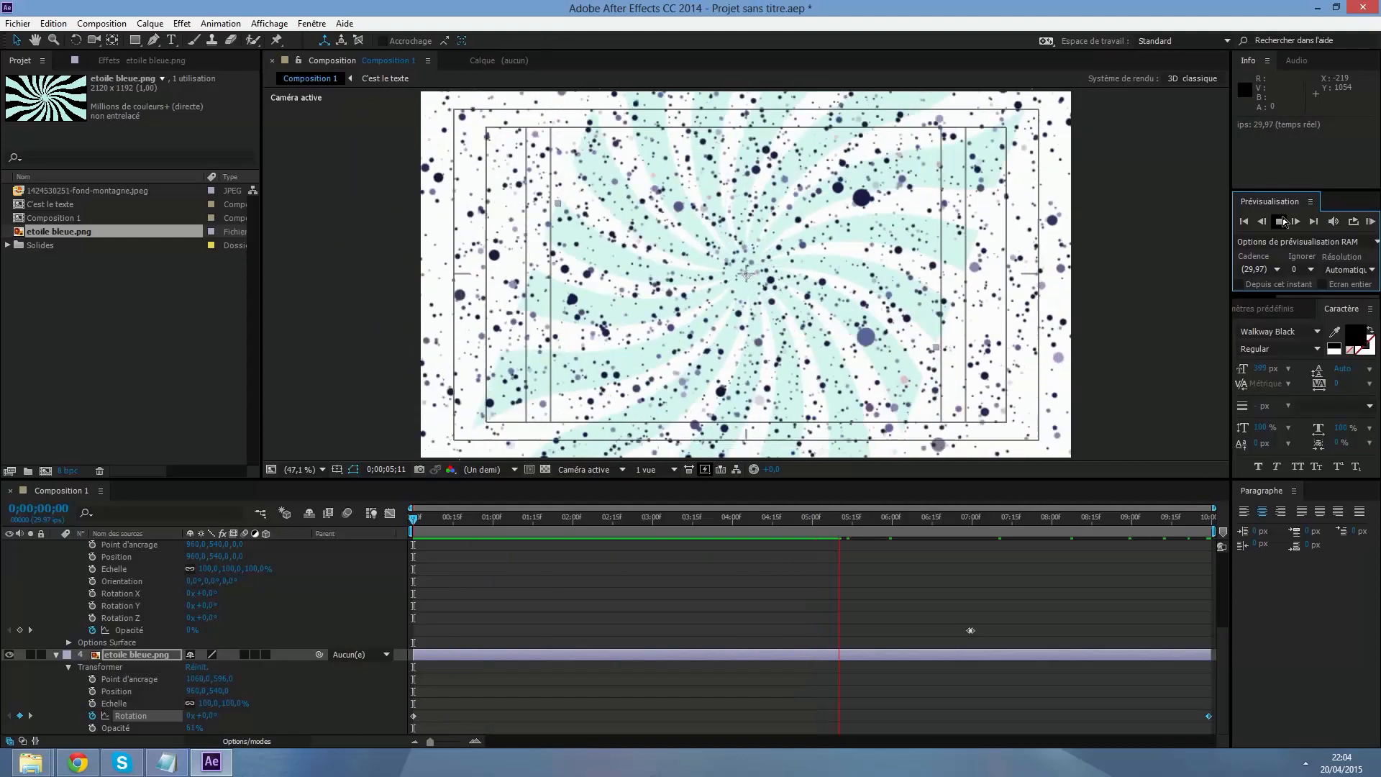
pyautogui.click(1281, 221)
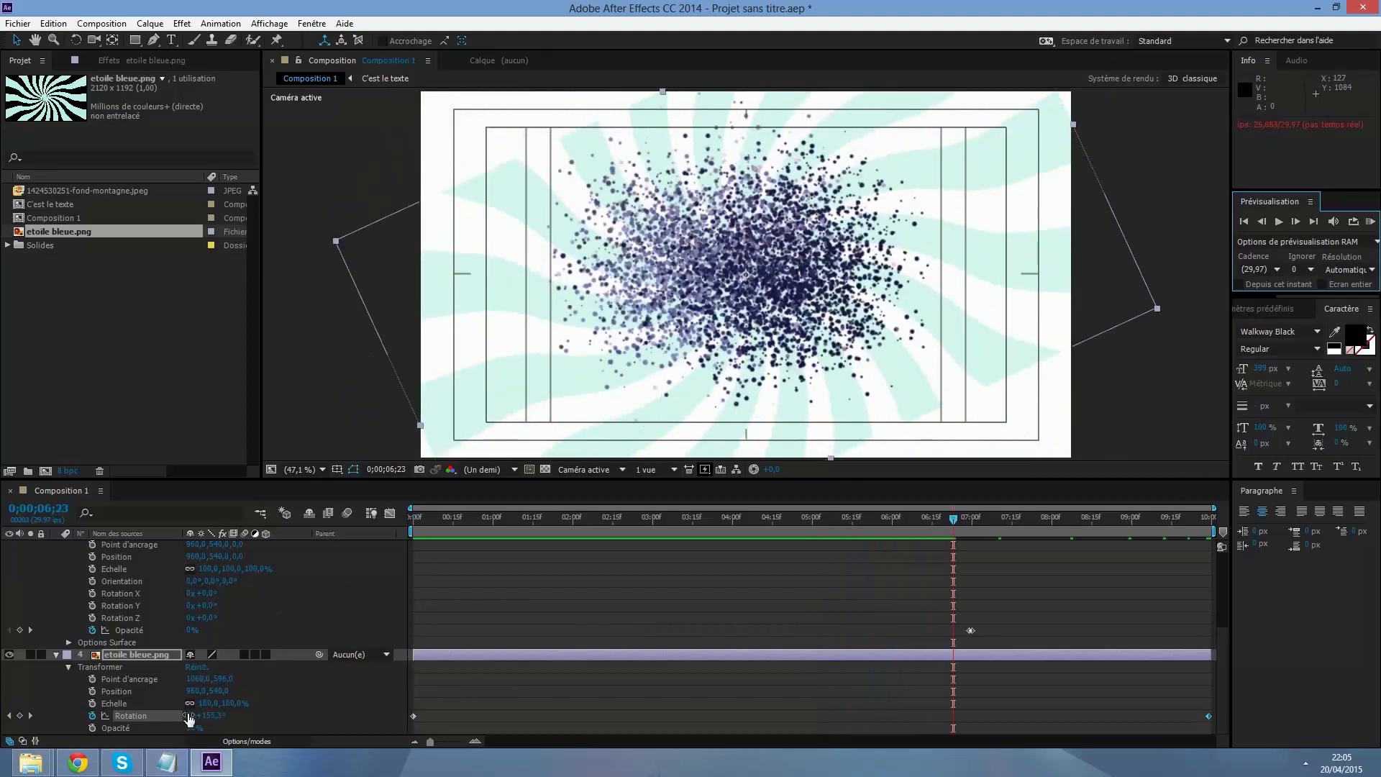
# Set the star layer's end rotation at 0;00;09;29 to 5 full turns and return to 0;00;00;00.
pyautogui.moveTo(960, 519); pyautogui.dragTo(1212, 519)
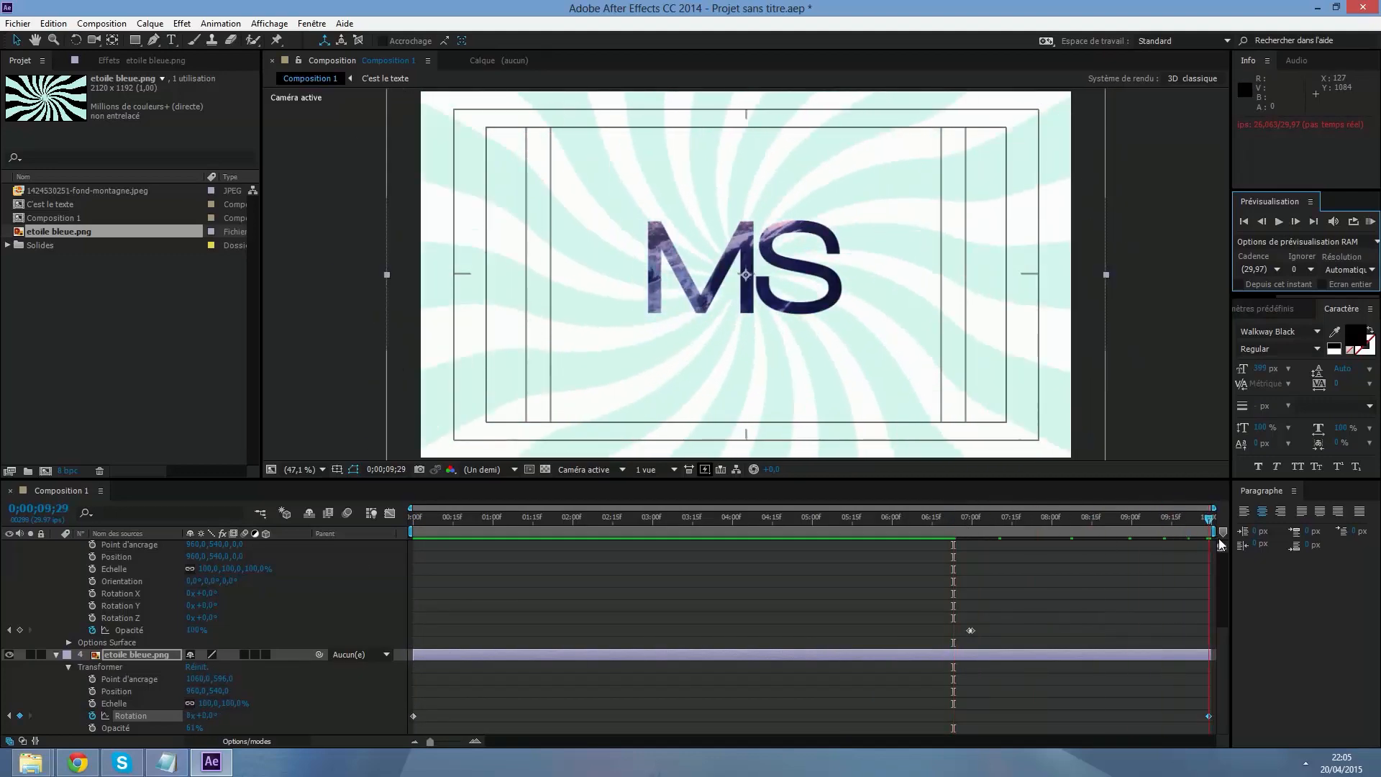
pyautogui.click(189, 718)
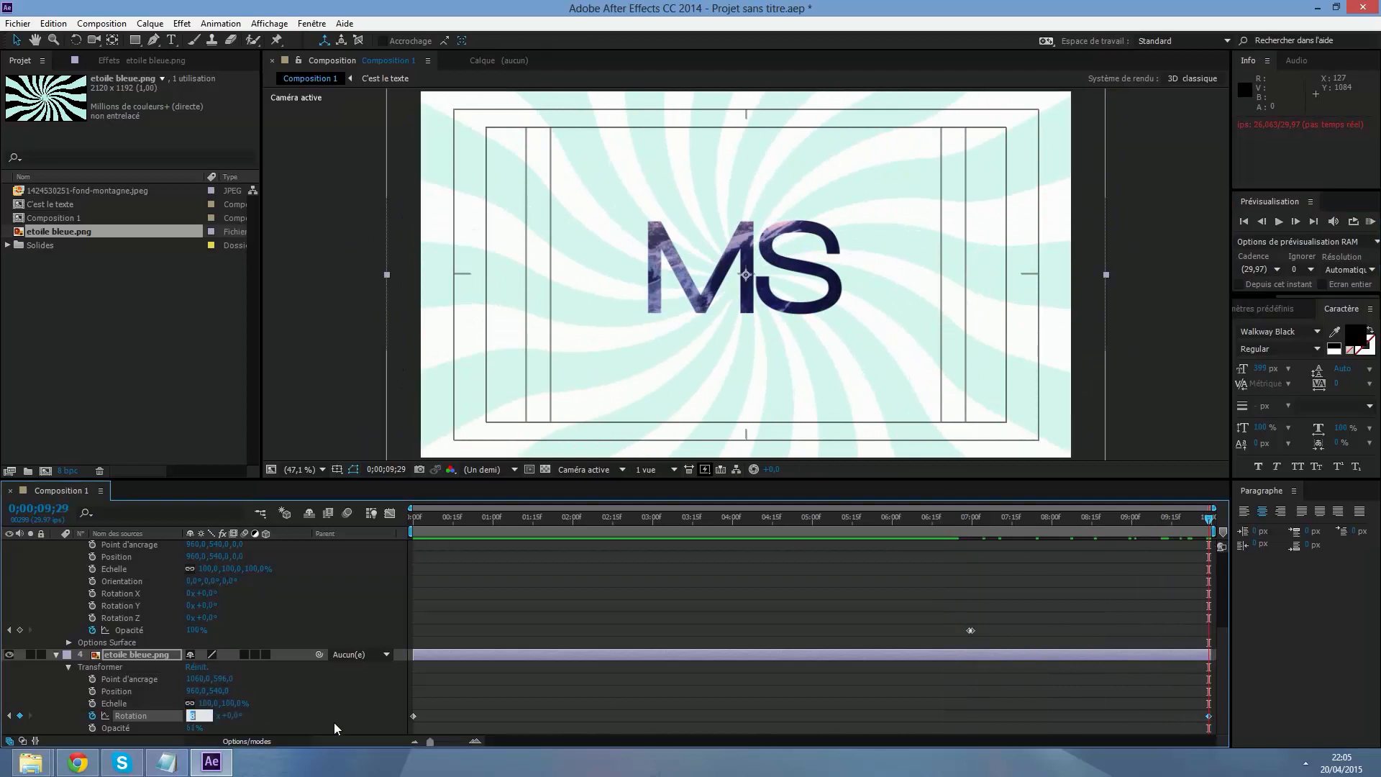
pyautogui.press('capslock')
pyautogui.write('5')
pyautogui.press('Return')
pyautogui.press('capslock')
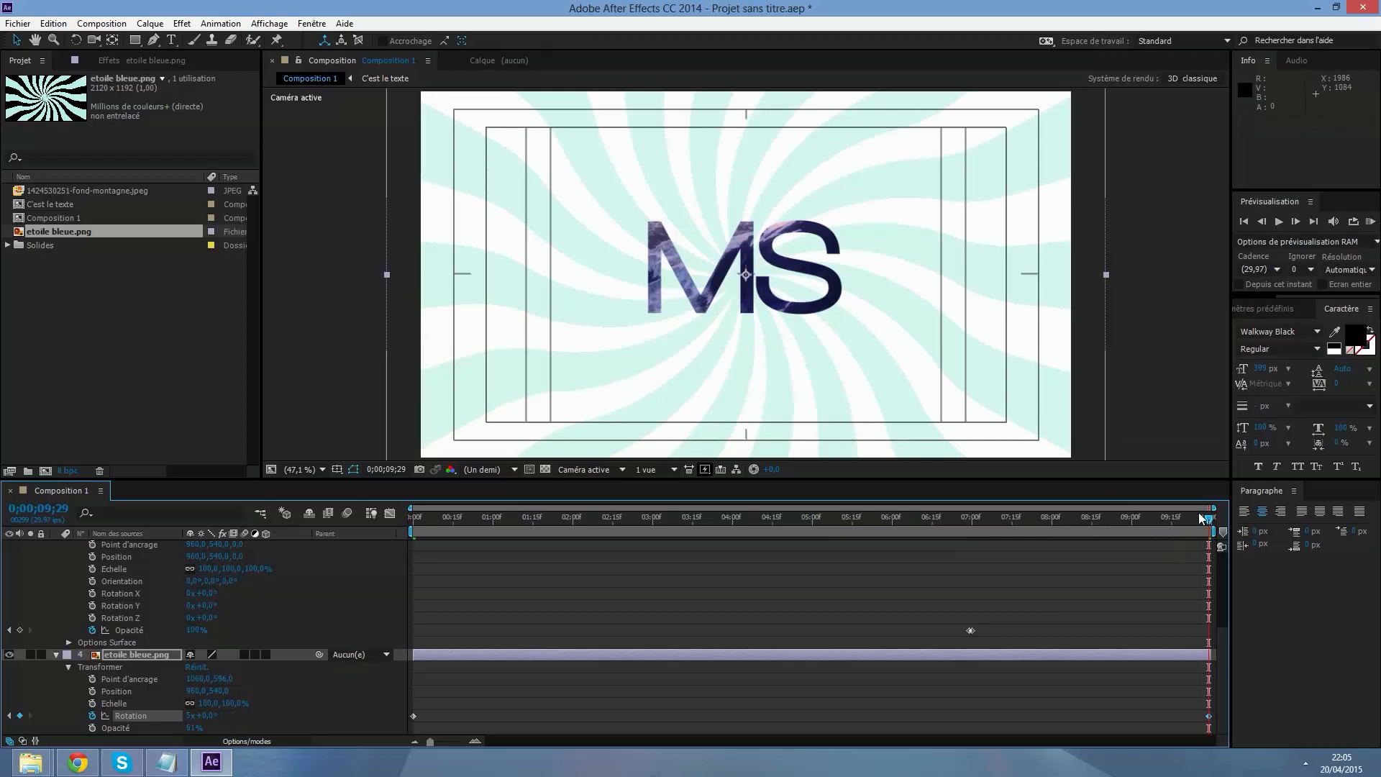
pyautogui.moveTo(1207, 522); pyautogui.dragTo(364, 522)
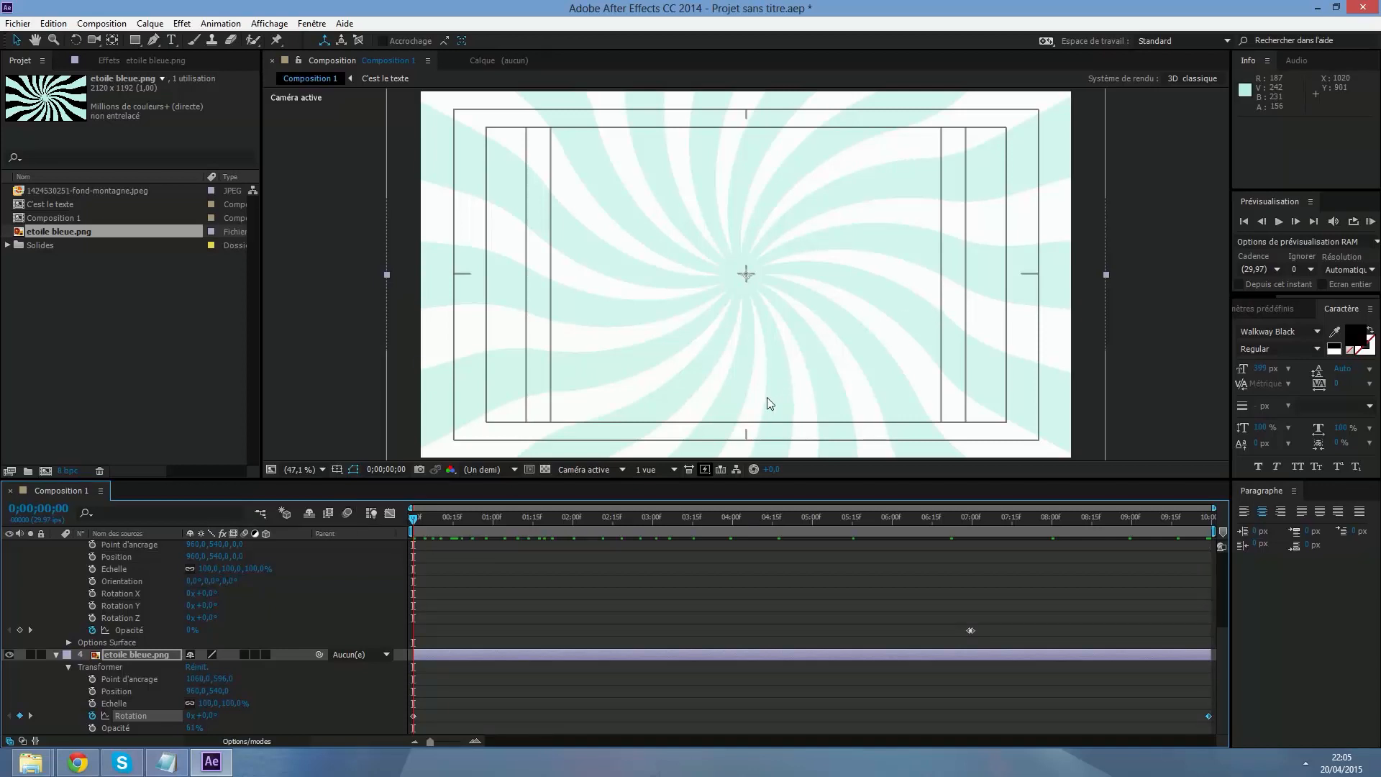
# Collapse the properties of the particular, "C'est le texte" and "etoile bleue.png" layers.
pyautogui.click(121, 331)
pyautogui.scroll(4, 294, 581)
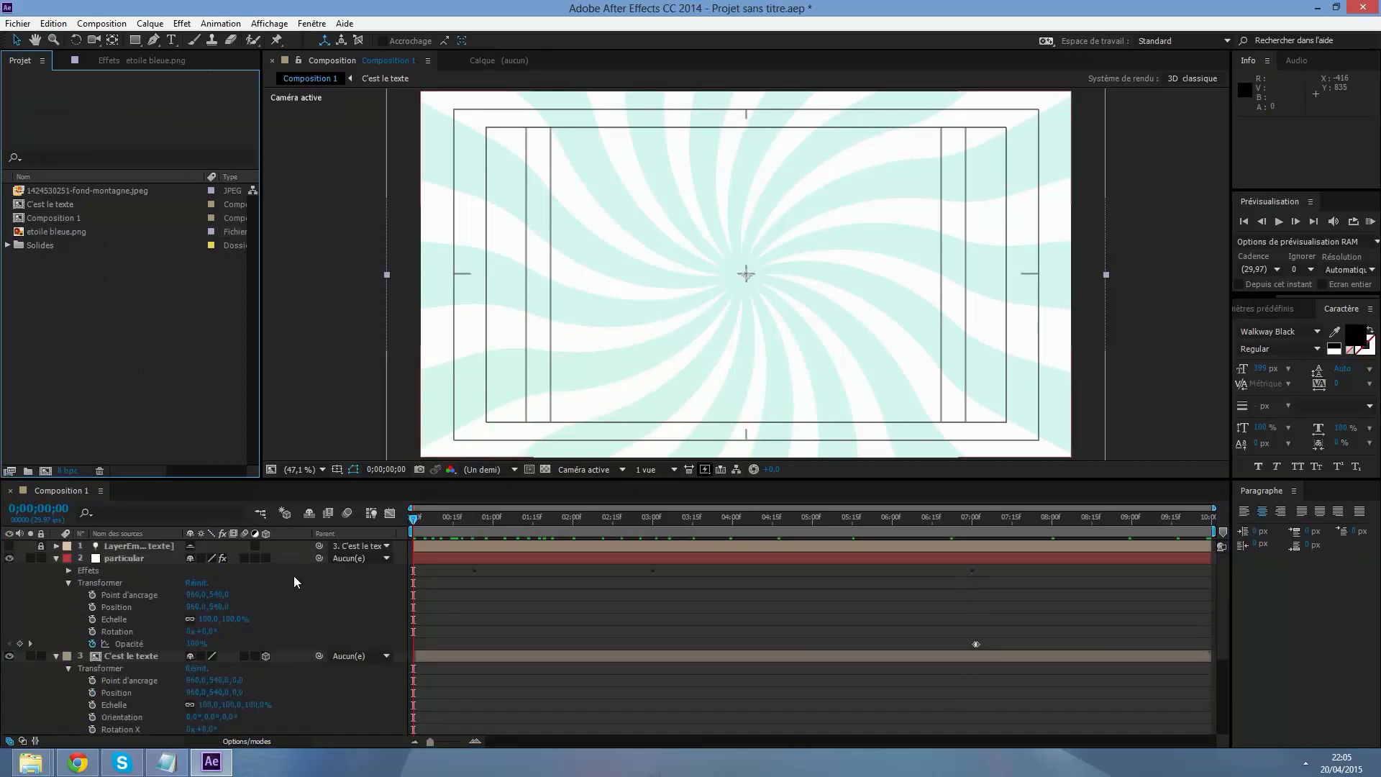
pyautogui.click(56, 558)
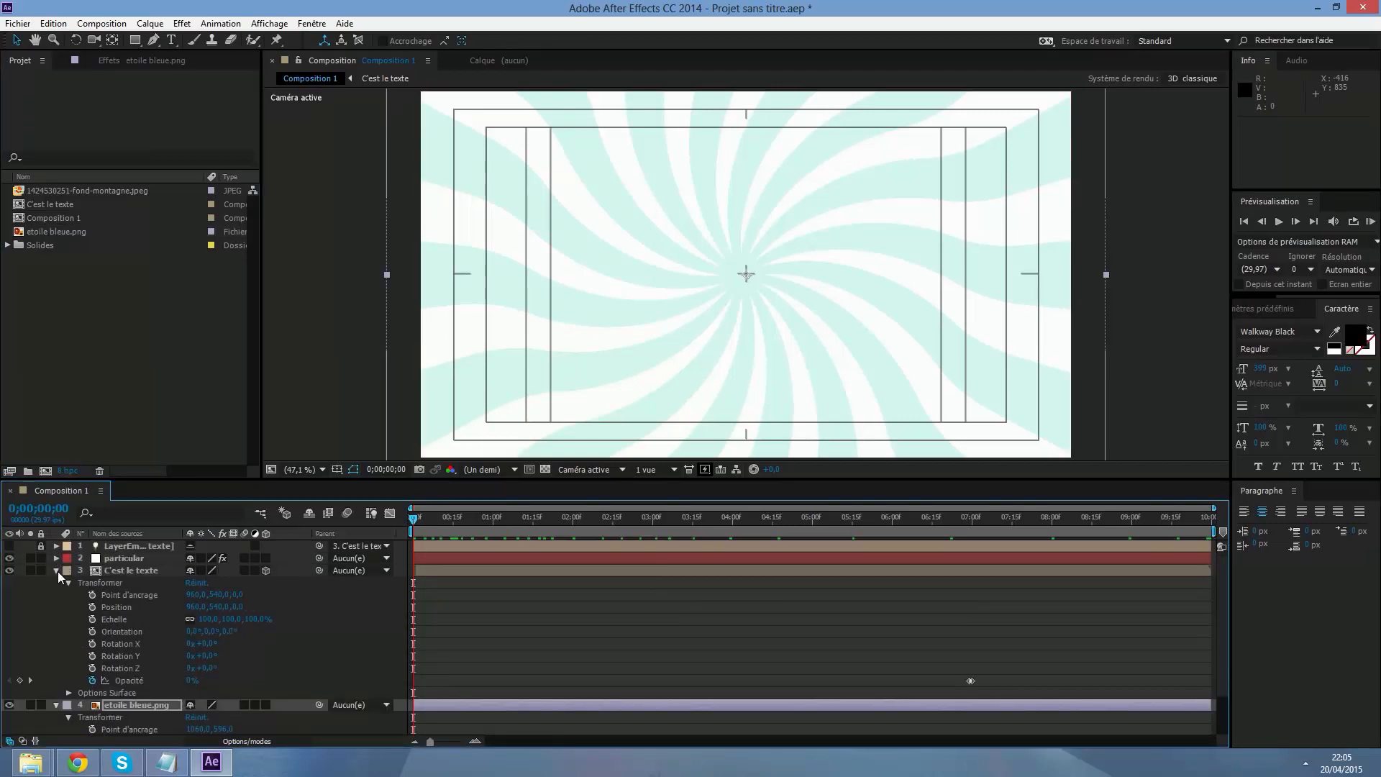
pyautogui.click(56, 570)
pyautogui.click(56, 583)
# Create a white composition-sized solid named "bg" and place it beneath all the other layers.
pyautogui.rightClick(107, 618)
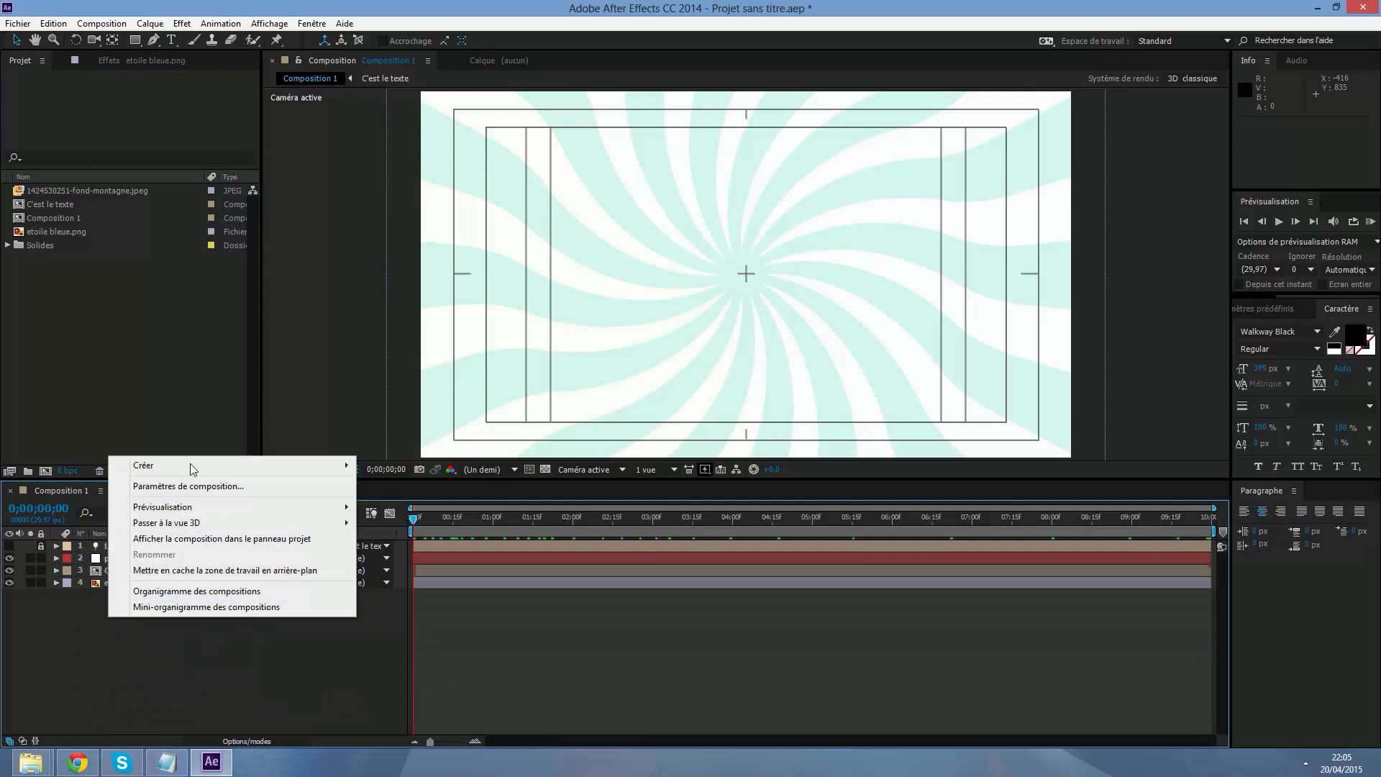
pyautogui.moveTo(213, 474)
pyautogui.click(396, 504)
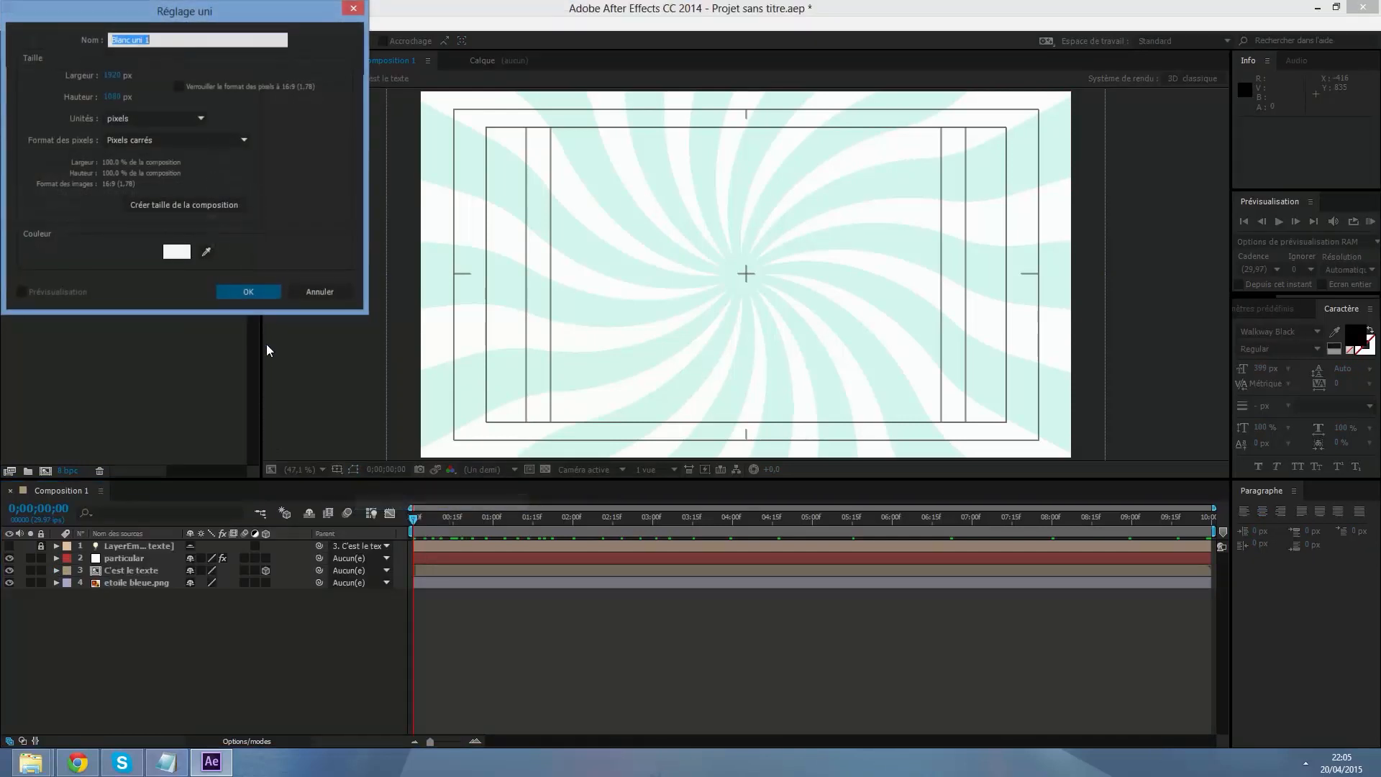
pyautogui.press('BackSpace')
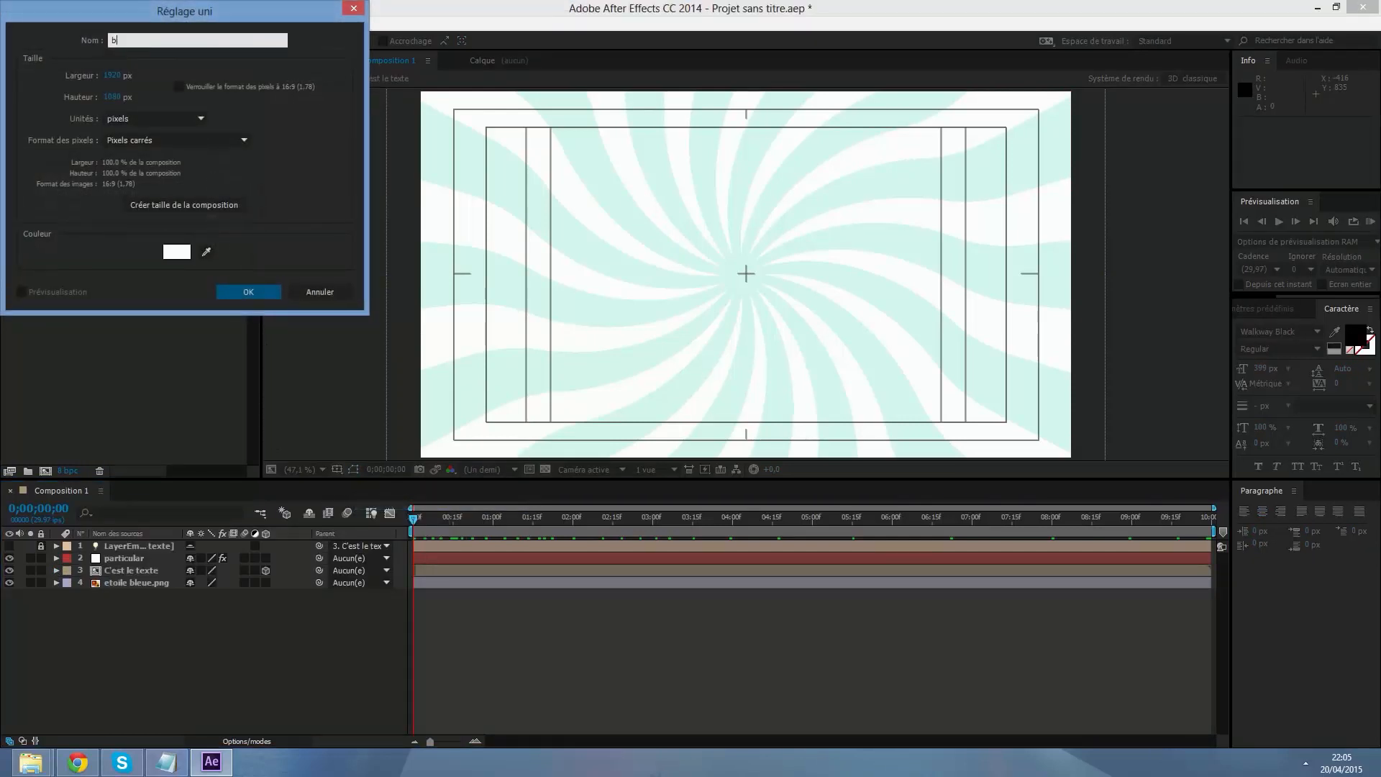
pyautogui.click(257, 292)
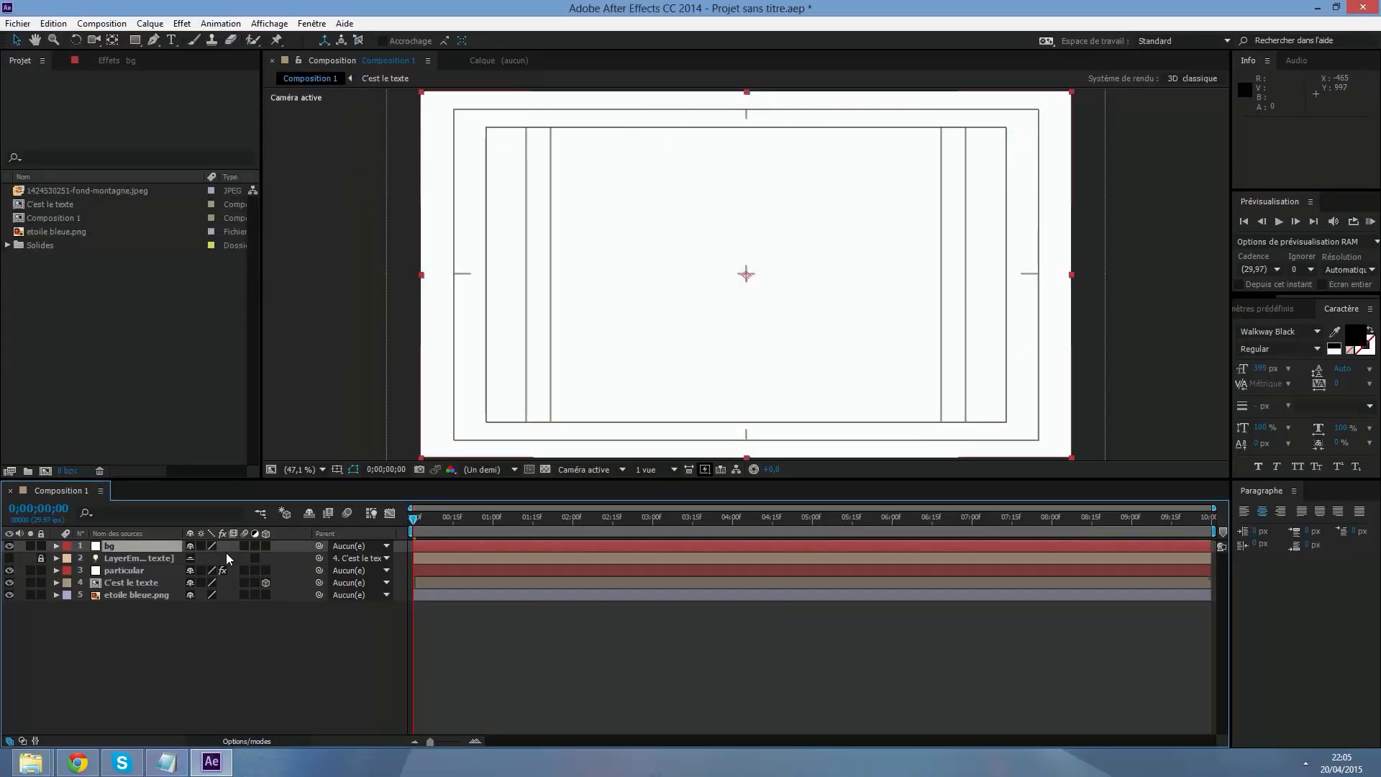
pyautogui.moveTo(121, 543); pyautogui.dragTo(118, 600)
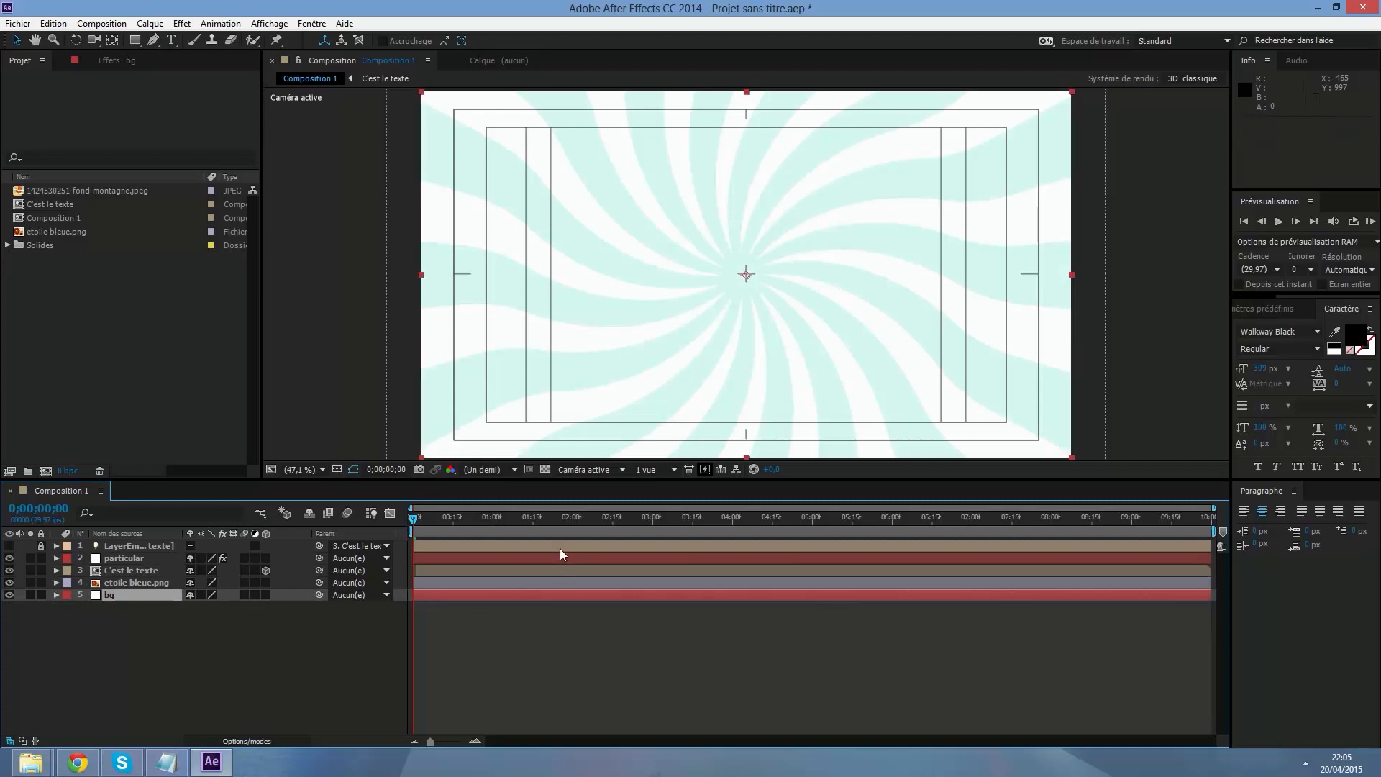
# Go to 0;00;03;19 and reorder the layers so that bg, "etoile bleue.png" and "C'est le texte" follow particular in that order.
pyautogui.moveTo(568, 515); pyautogui.dragTo(703, 515)
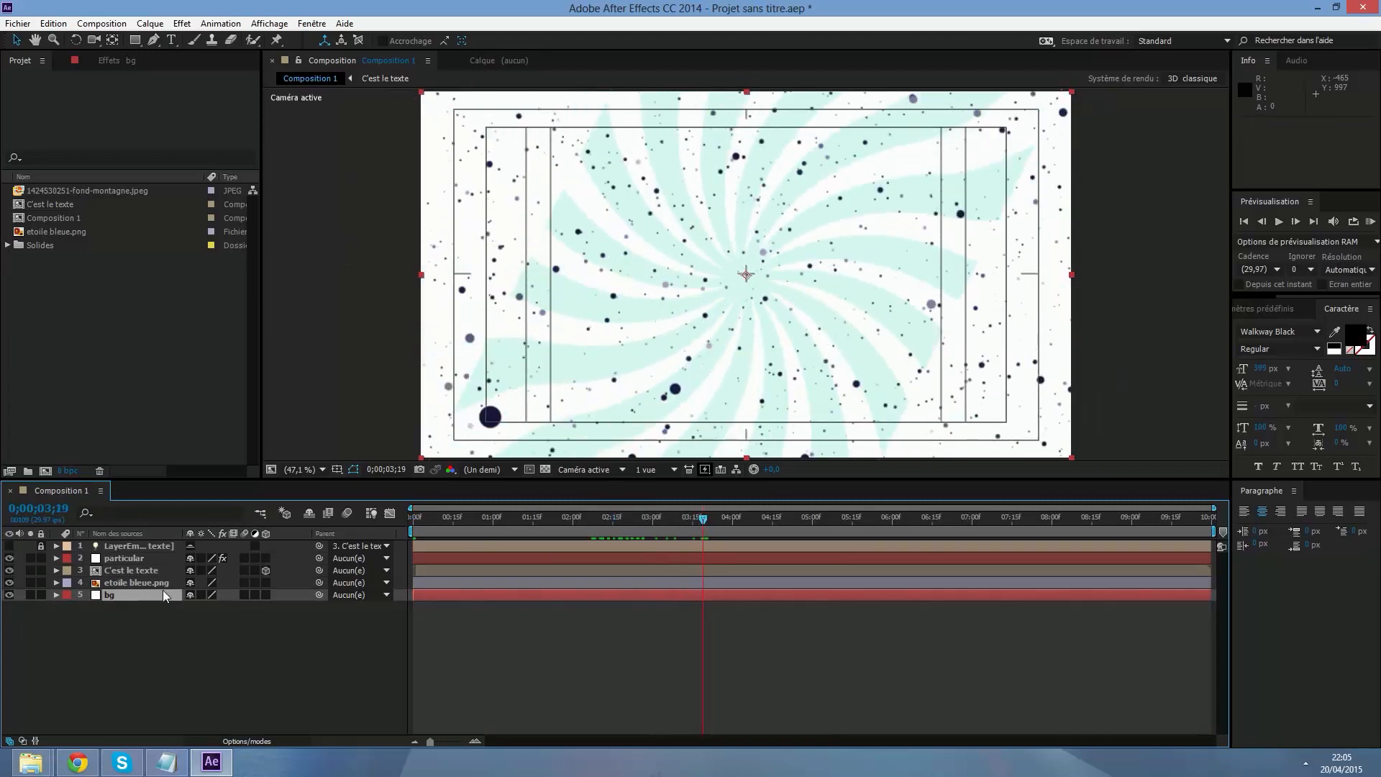
pyautogui.moveTo(121, 592)
pyautogui.mouseDown()
pyautogui.moveTo(121, 566)
pyautogui.moveTo(129, 587)
pyautogui.mouseUp()
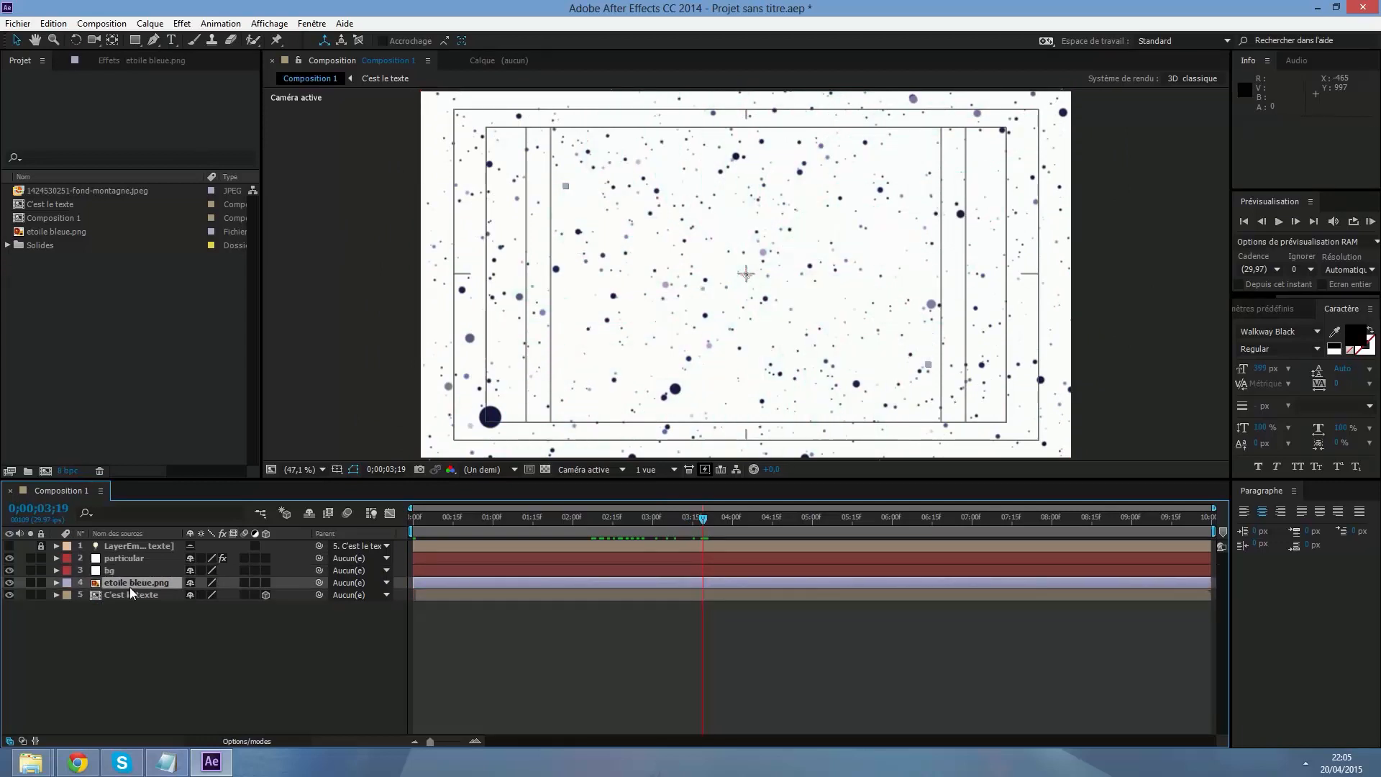
# Search the effects for "dé" and apply Gamme des dégradés to the bg layer.
pyautogui.click(123, 571)
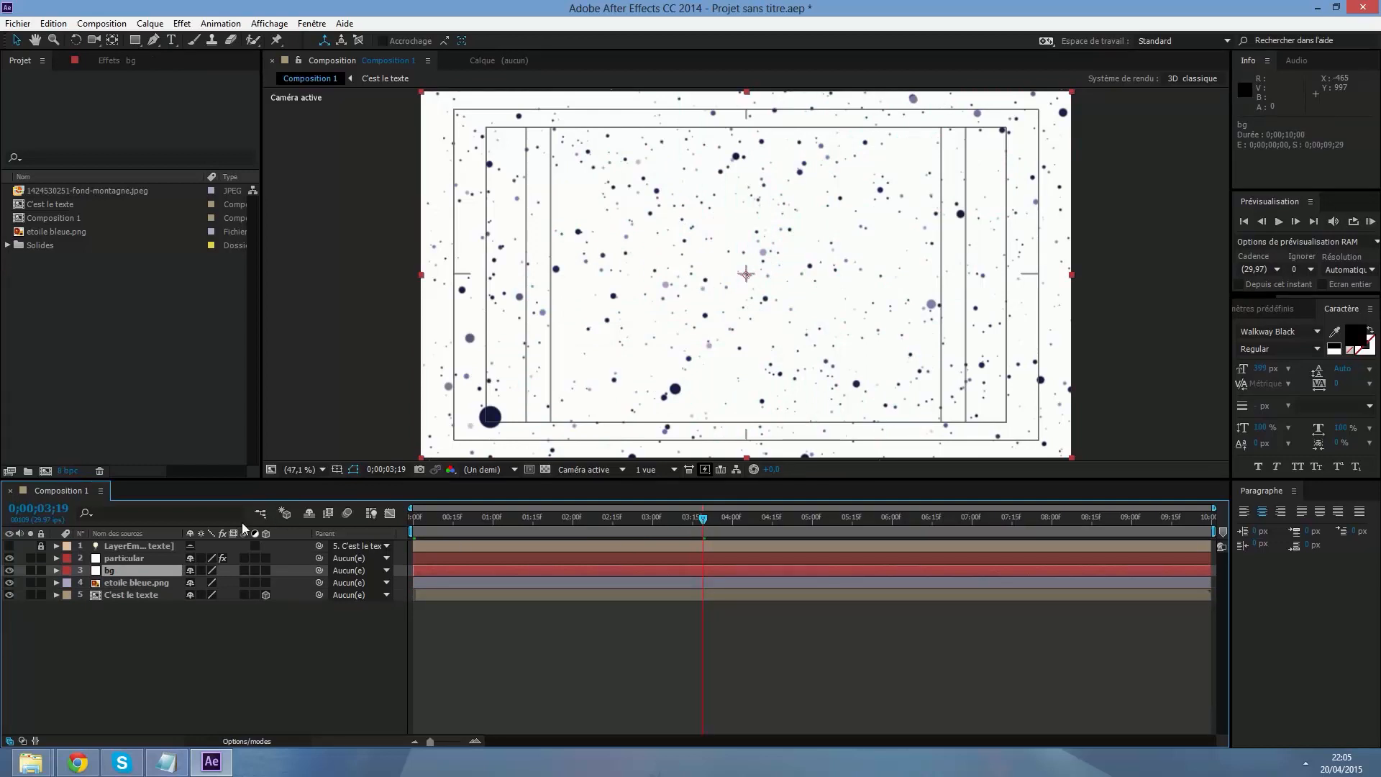
pyautogui.click(1279, 307)
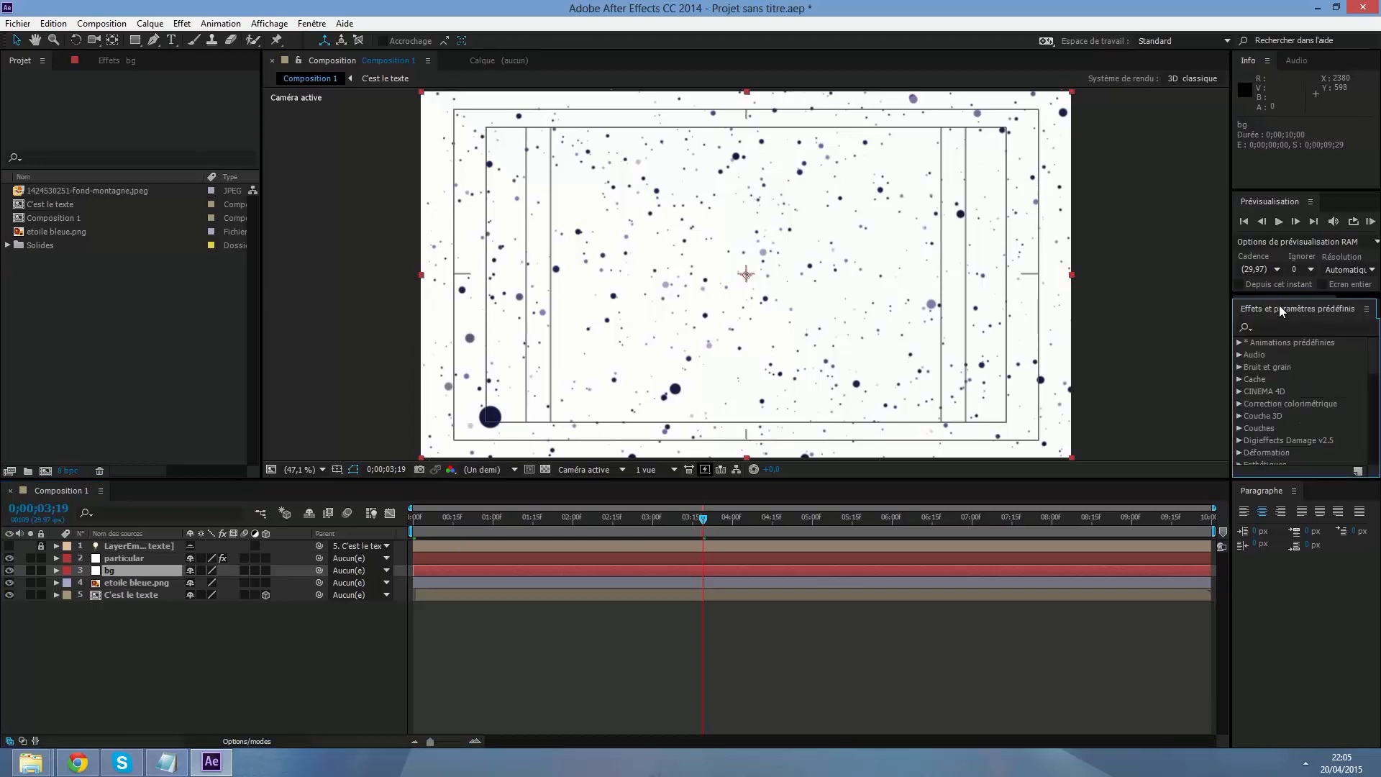
pyautogui.click(1275, 326)
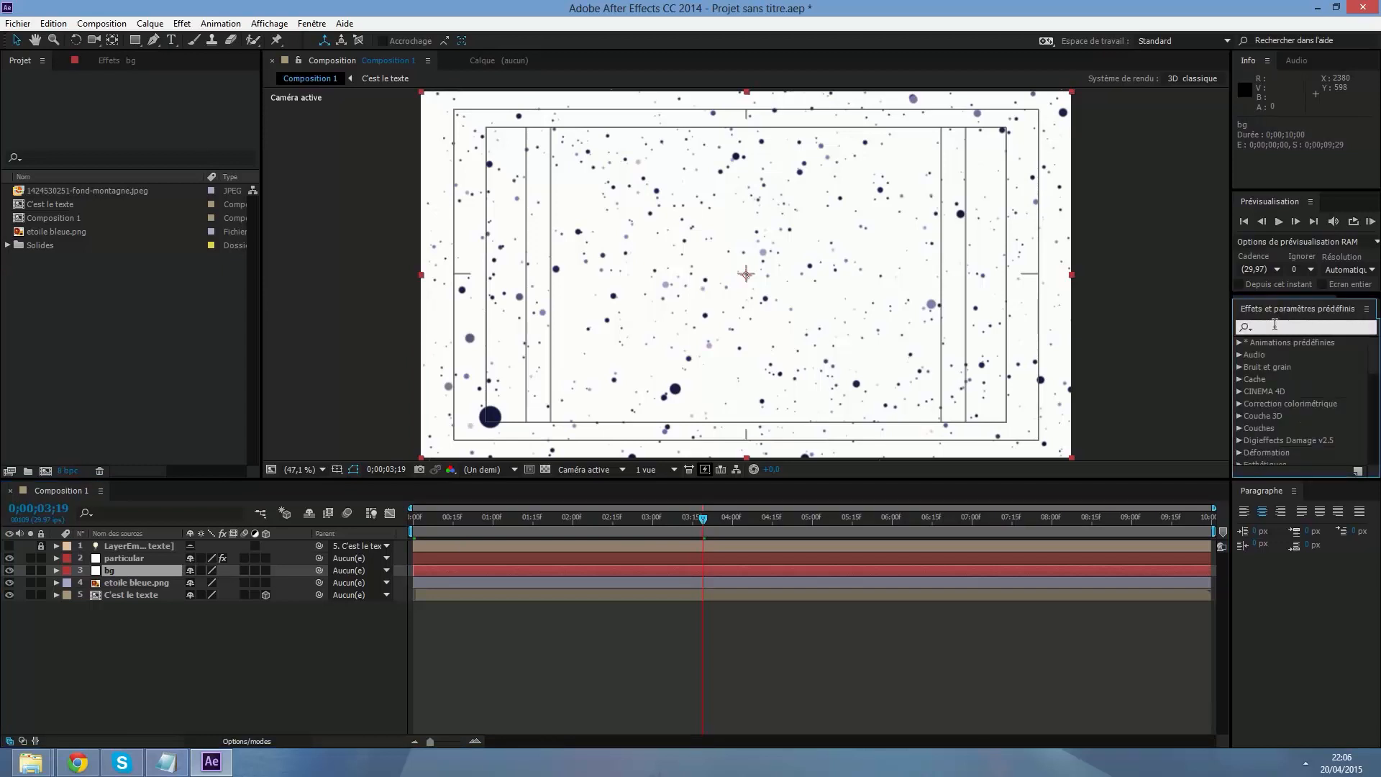
pyautogui.write('dé')
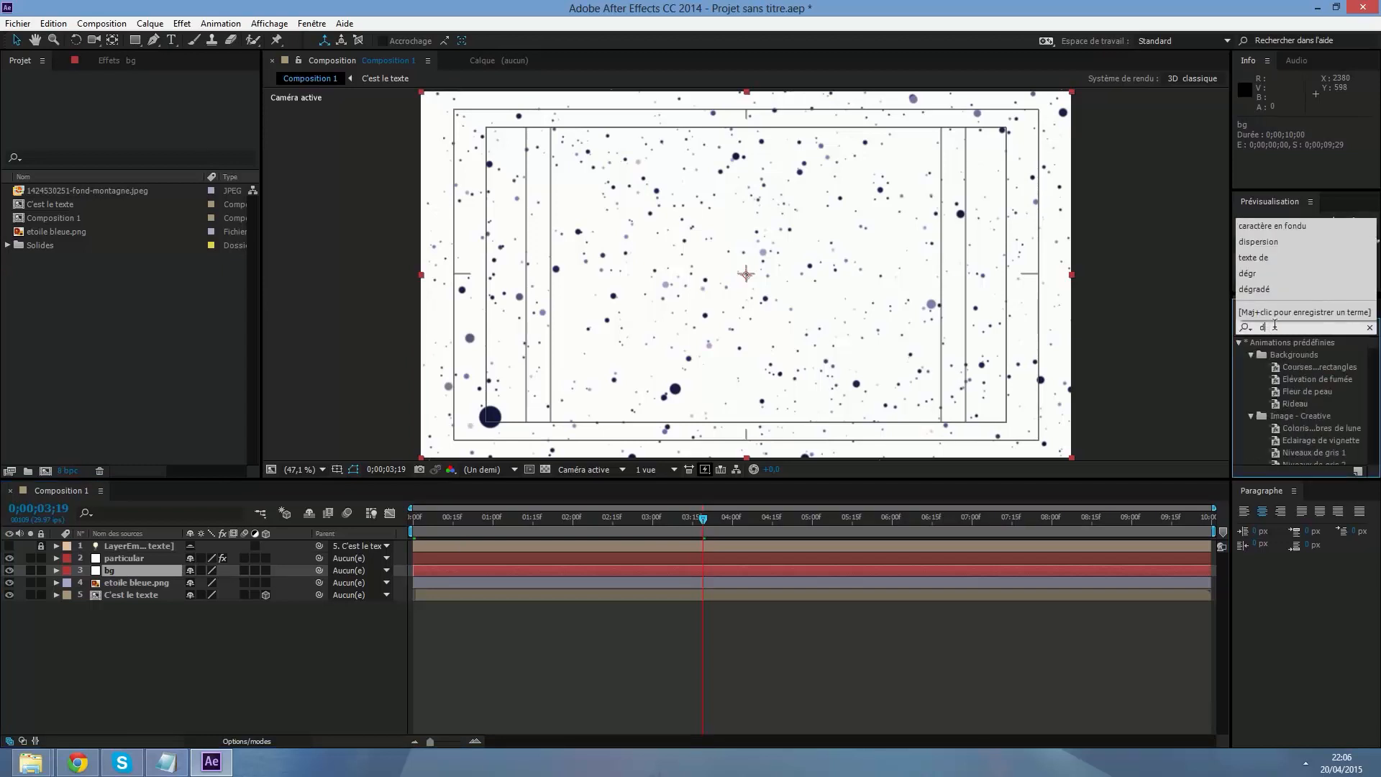
pyautogui.write('gardé')
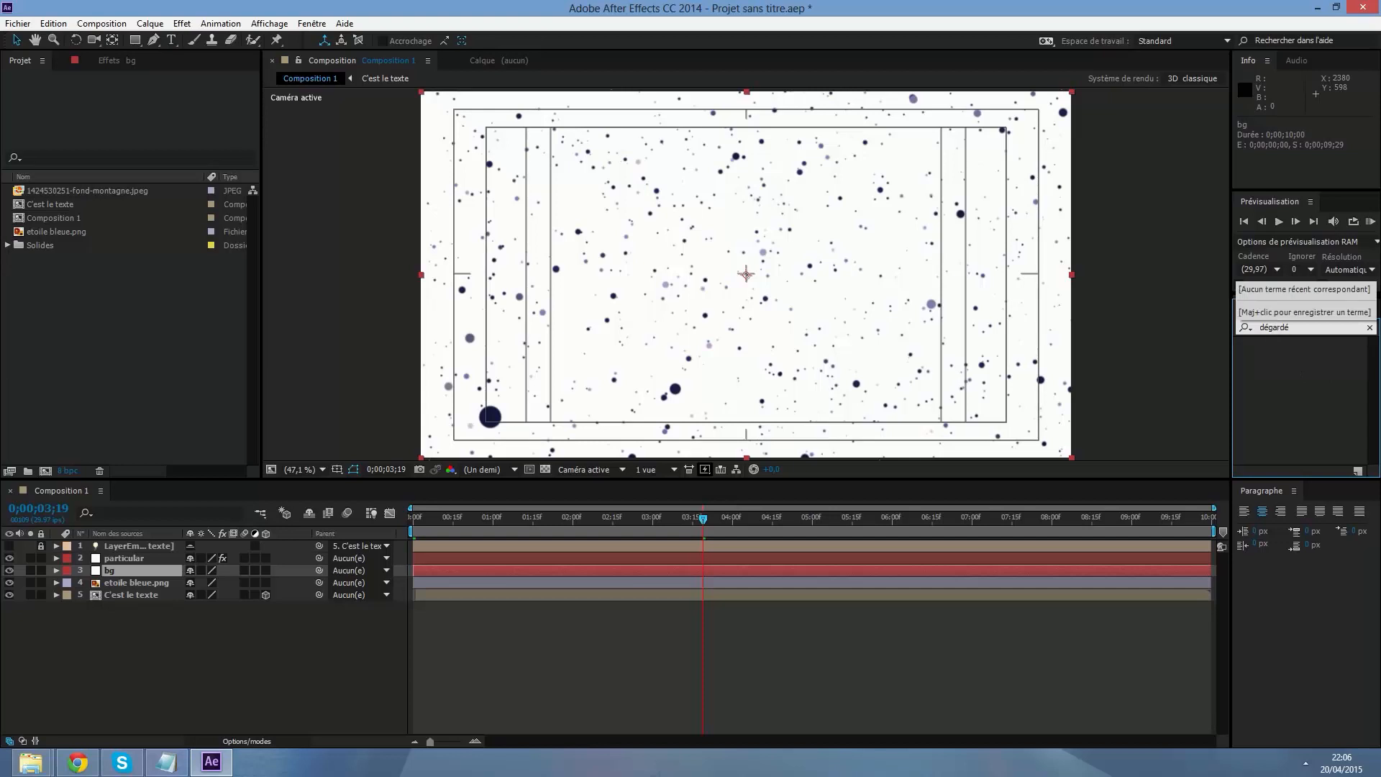
pyautogui.click(1308, 308)
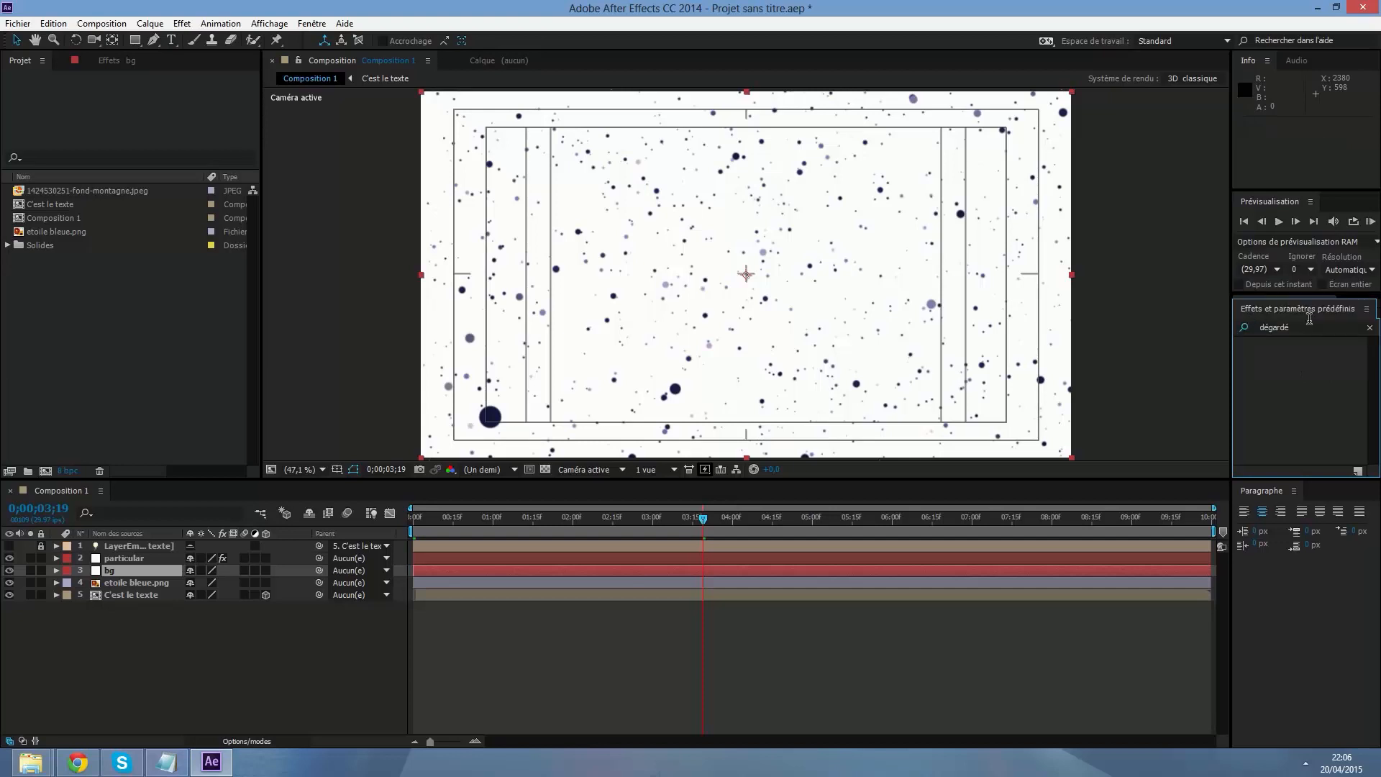
pyautogui.click(1309, 325)
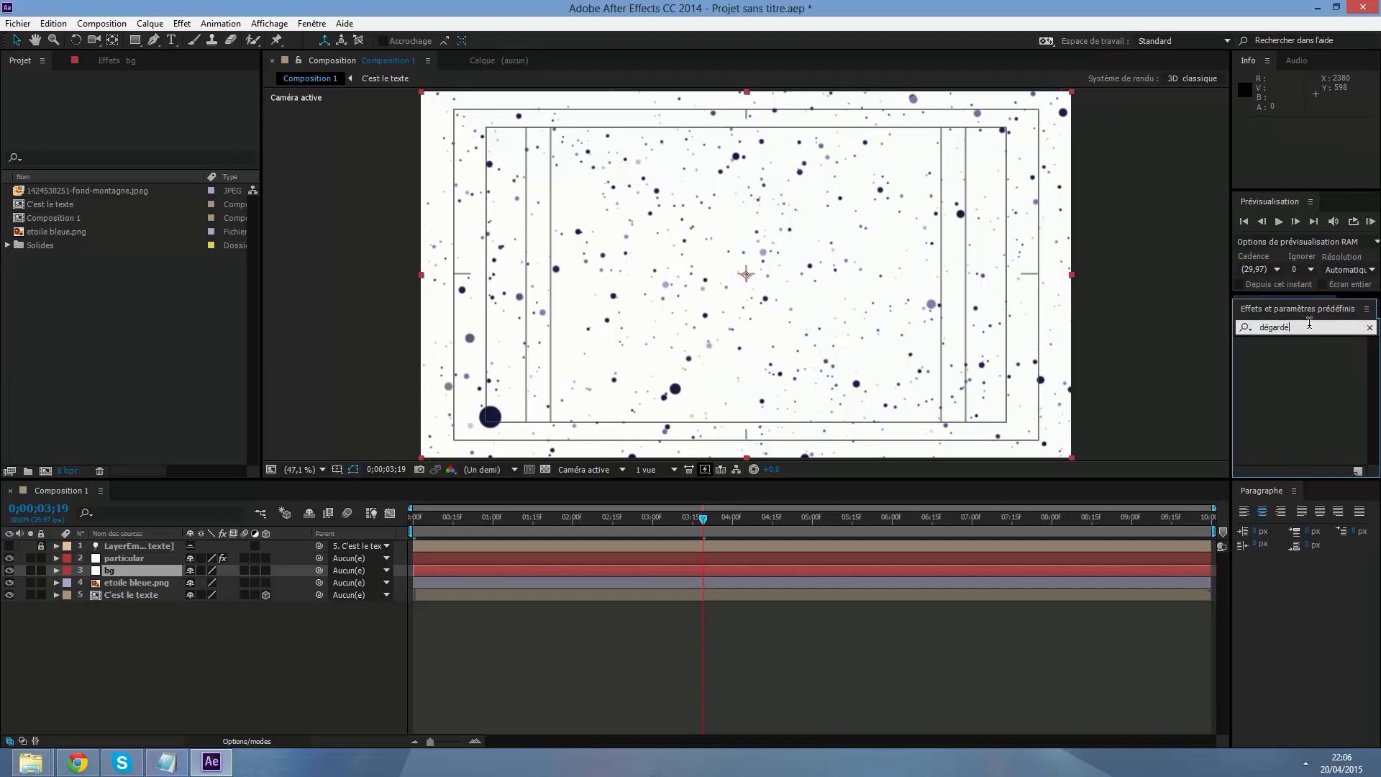
pyautogui.press('BackSpace')
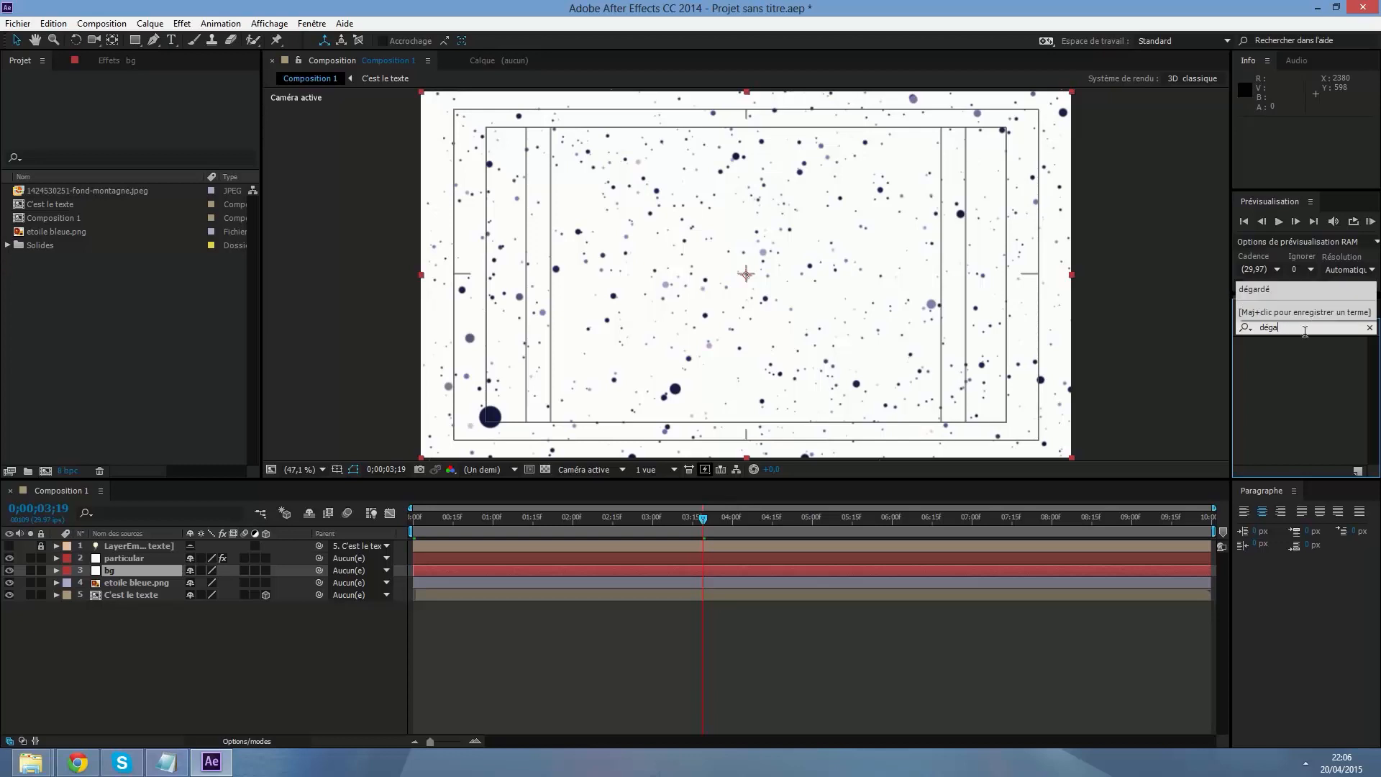
pyautogui.press('BackSpace')
pyautogui.press('BackSpace')
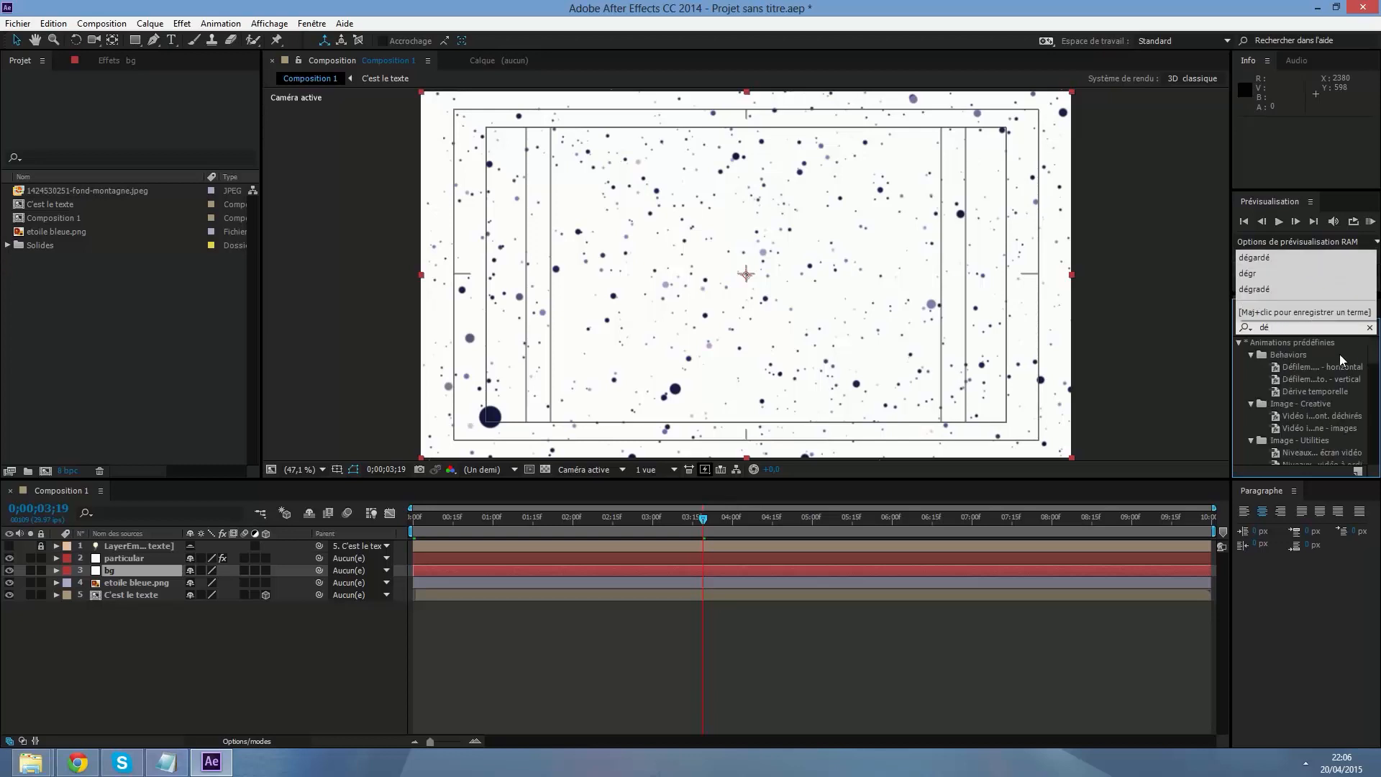
pyautogui.moveTo(1373, 360); pyautogui.dragTo(173, 569)
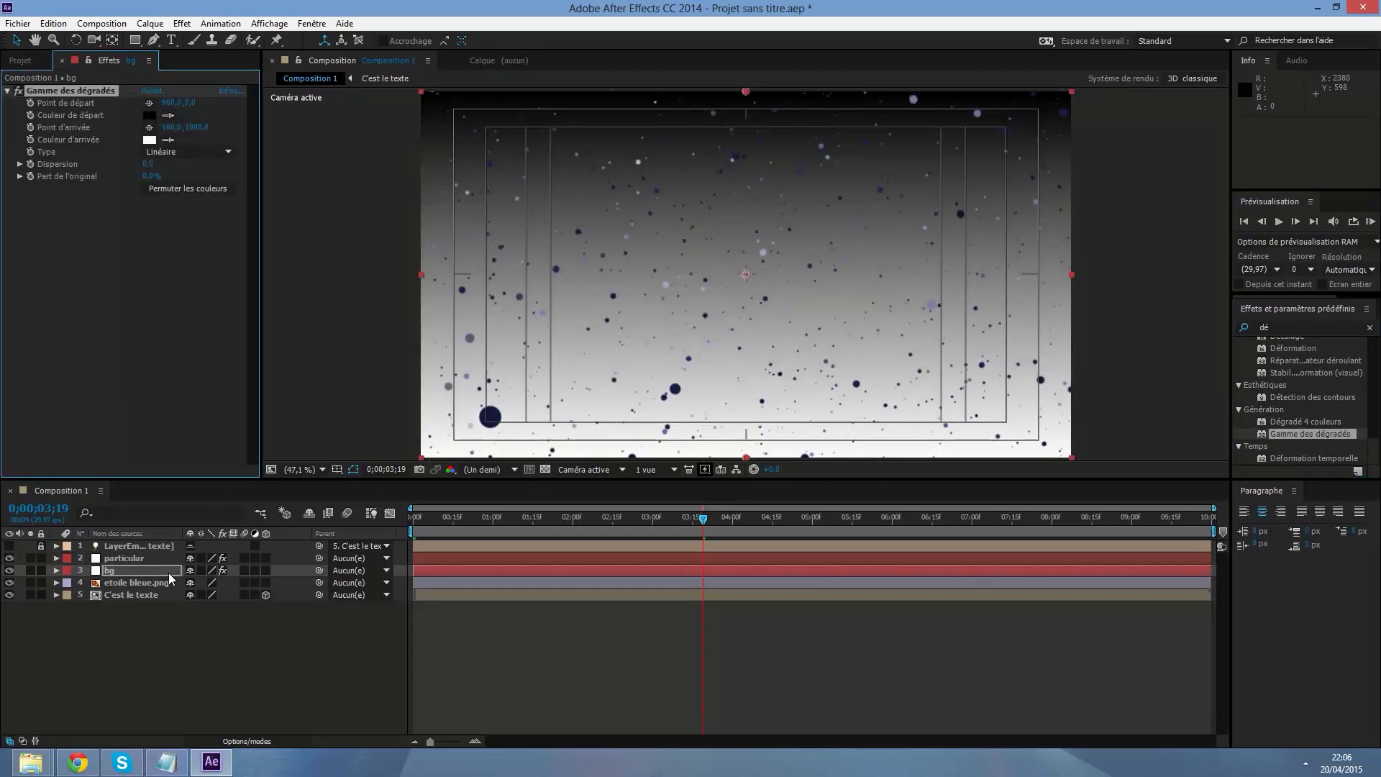
# Set the bg gradient's type to Radial and its start colour to light blue A5D0DE.
pyautogui.click(174, 151)
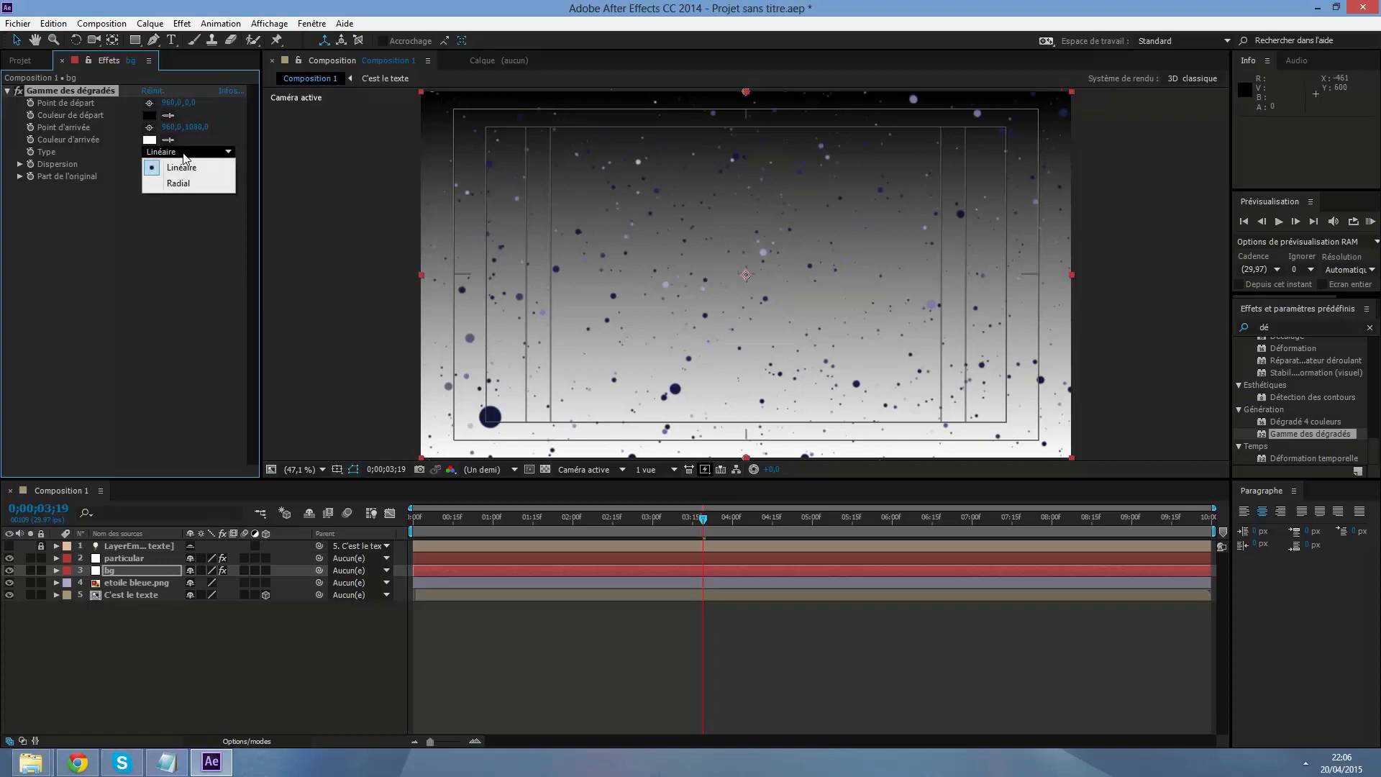
pyautogui.click(181, 185)
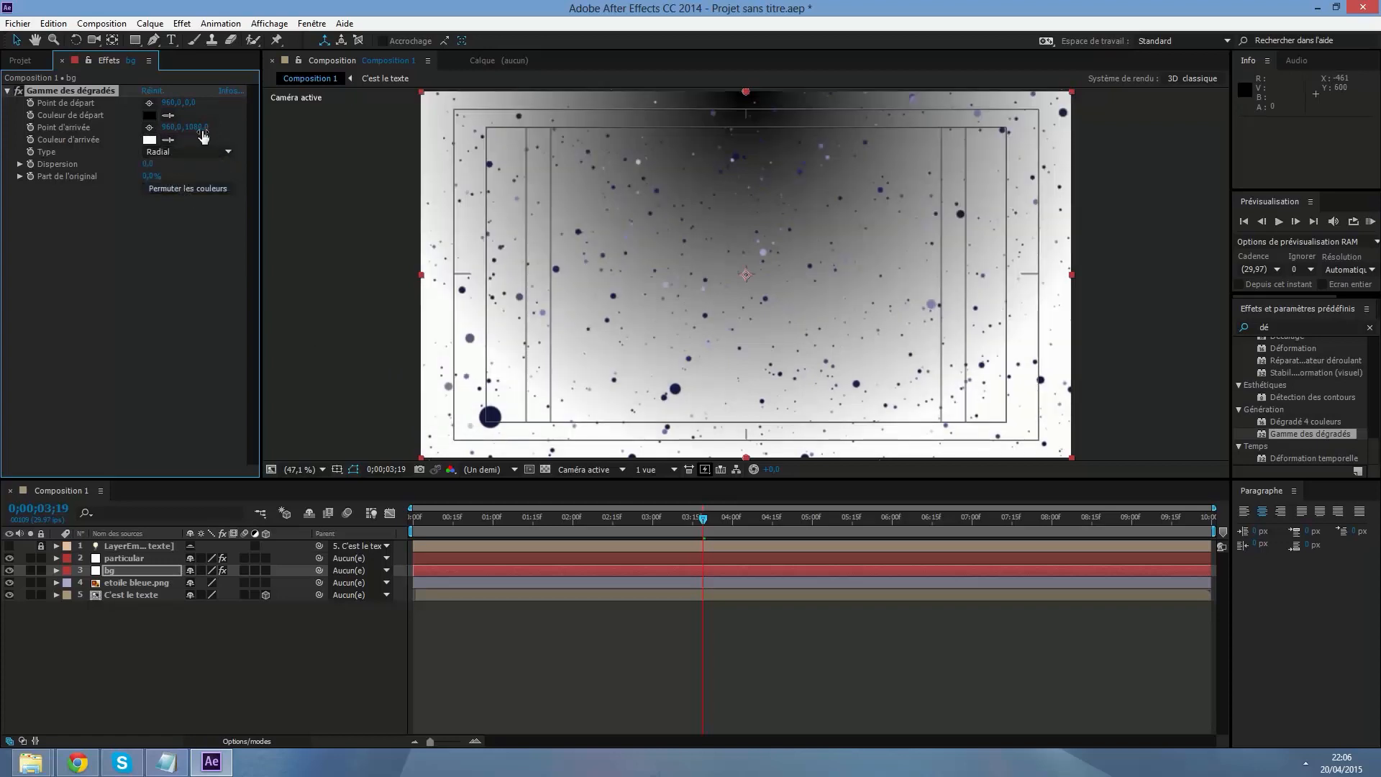
pyautogui.click(149, 115)
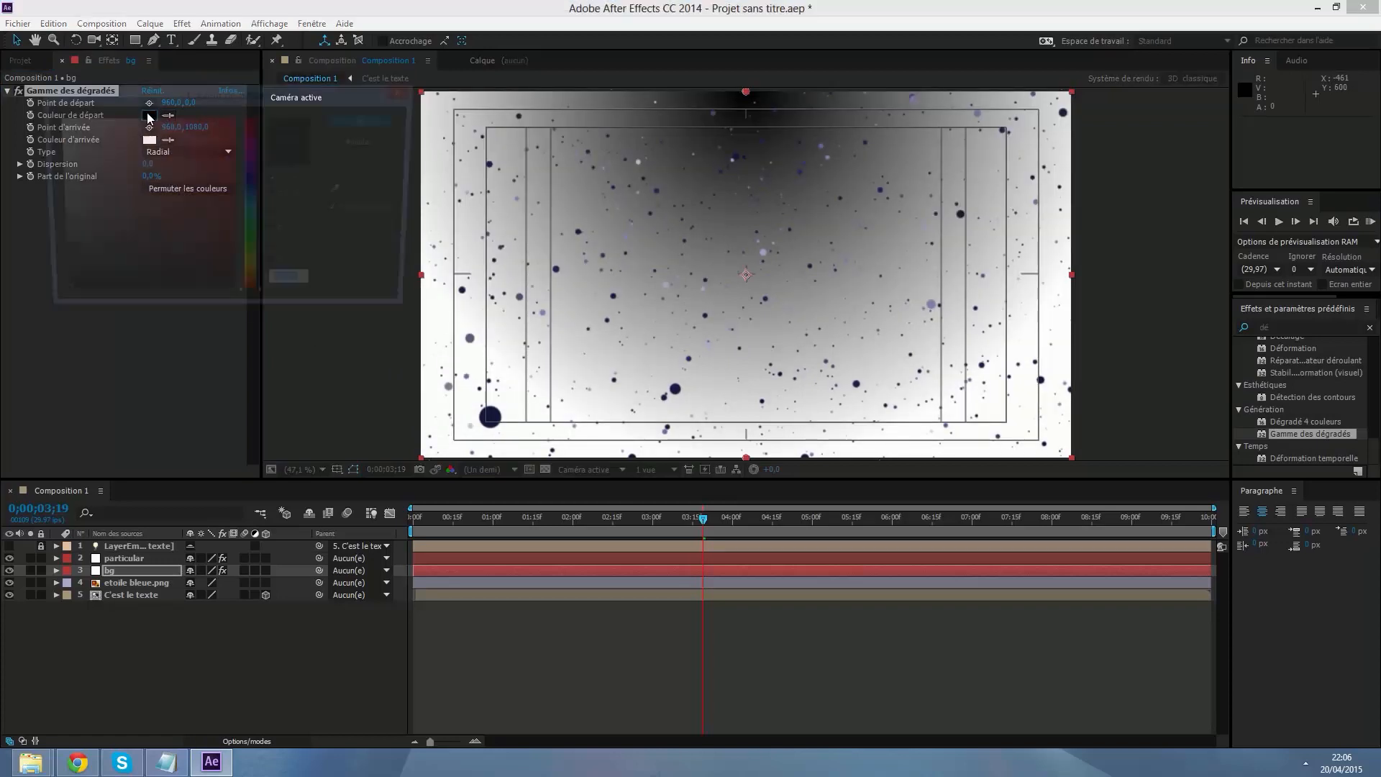
pyautogui.moveTo(195, 284)
pyautogui.mouseDown()
pyautogui.moveTo(201, 272)
pyautogui.moveTo(68, 140)
pyautogui.moveTo(62, 164)
pyautogui.moveTo(47, 160)
pyautogui.moveTo(67, 168)
pyautogui.mouseUp()
pyautogui.click(247, 218)
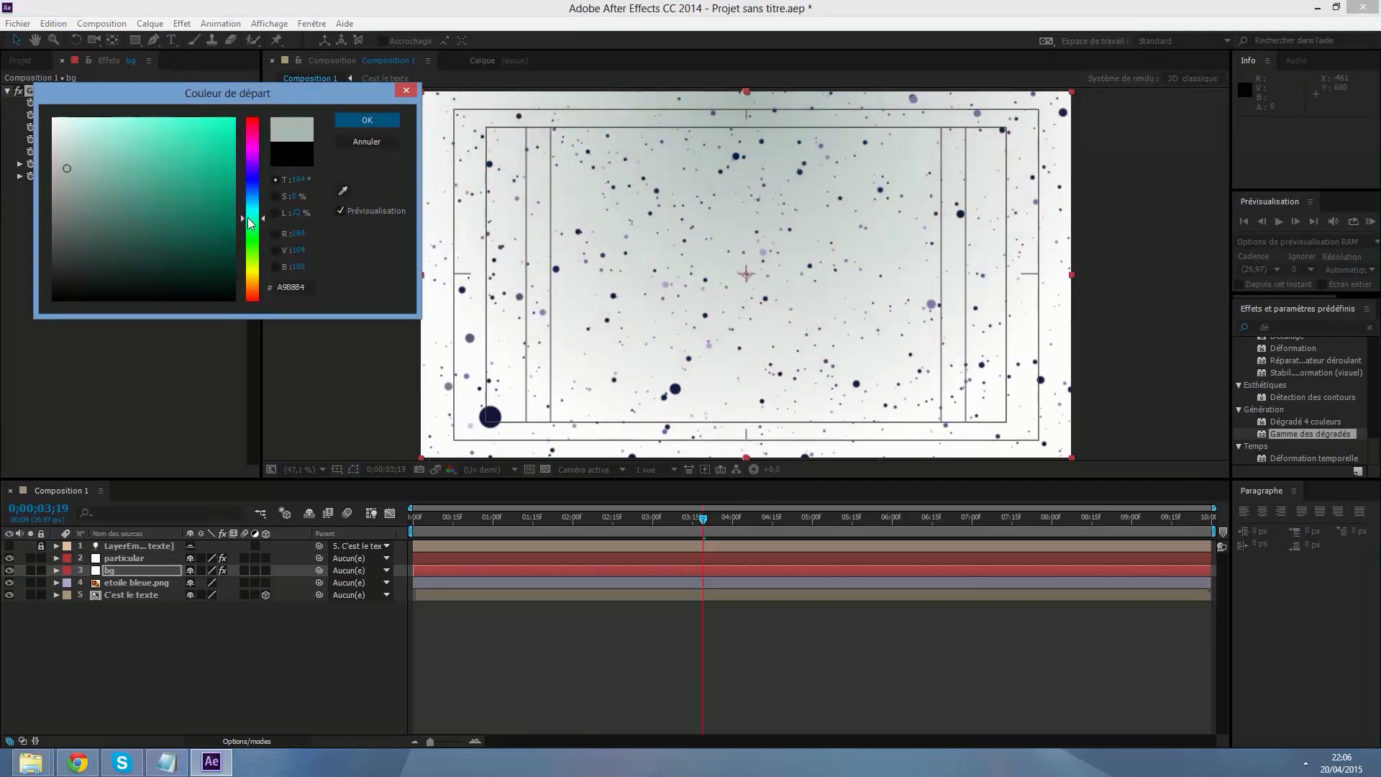
pyautogui.moveTo(247, 217); pyautogui.dragTo(252, 202)
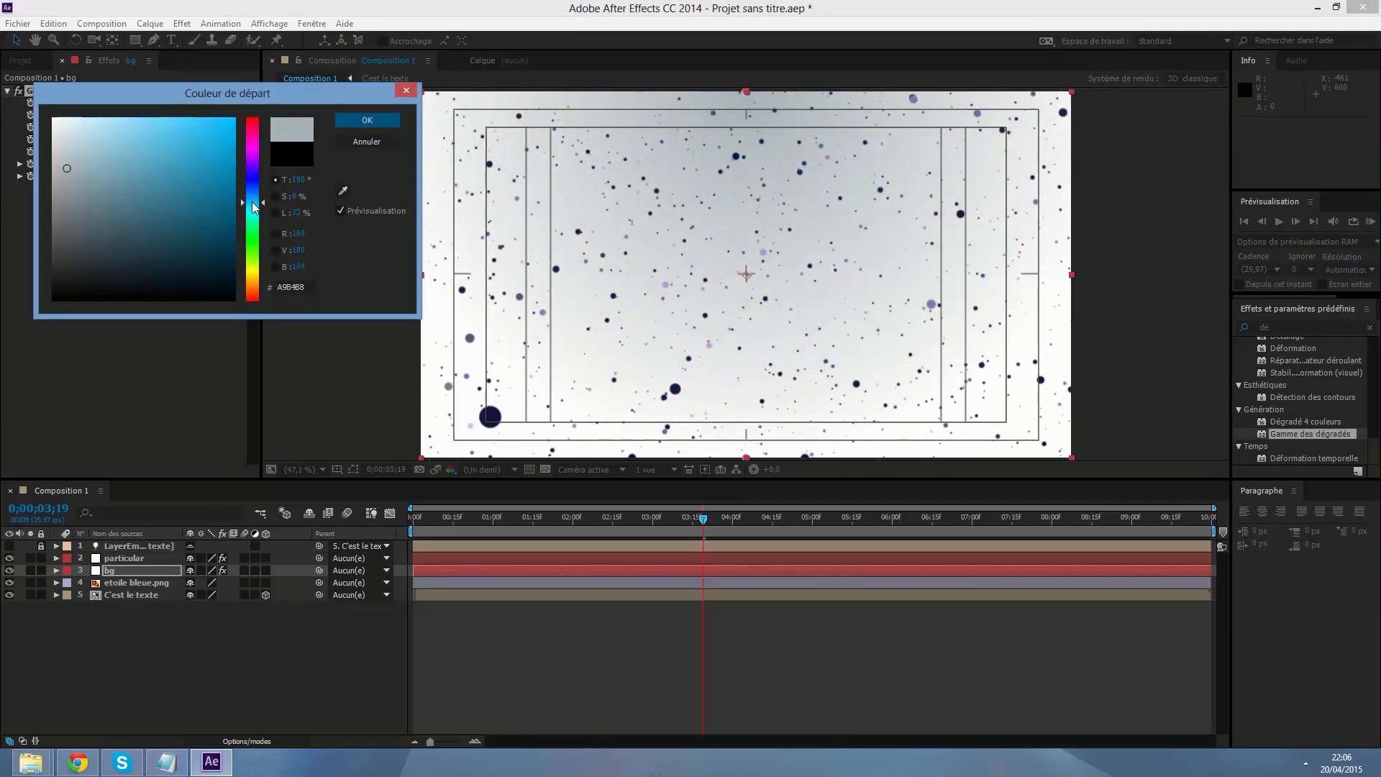
pyautogui.moveTo(107, 155)
pyautogui.mouseDown()
pyautogui.moveTo(117, 137)
pyautogui.moveTo(99, 141)
pyautogui.mouseUp()
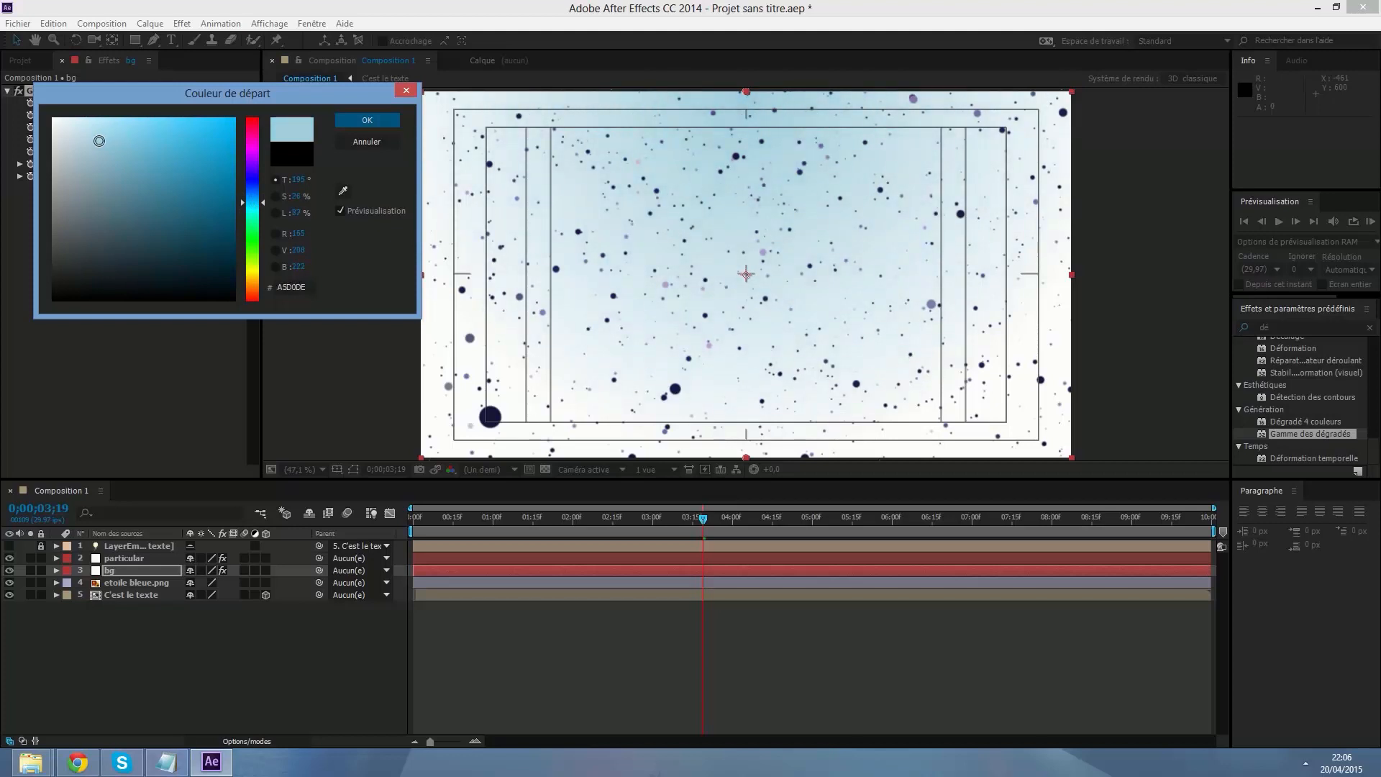
pyautogui.click(370, 120)
# Set the bg gradient's end colour to a light grey.
pyautogui.click(151, 140)
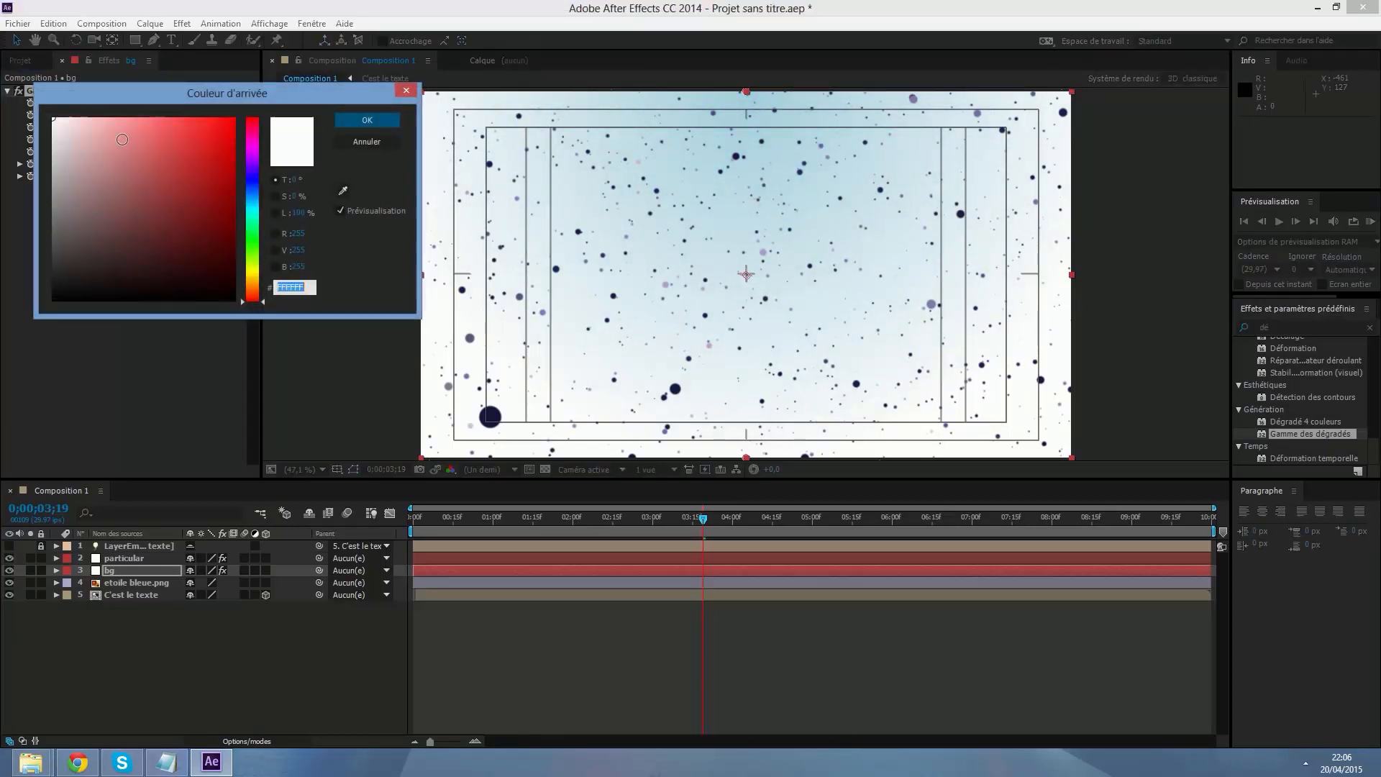
pyautogui.moveTo(57, 216); pyautogui.dragTo(53, 160)
pyautogui.click(368, 121)
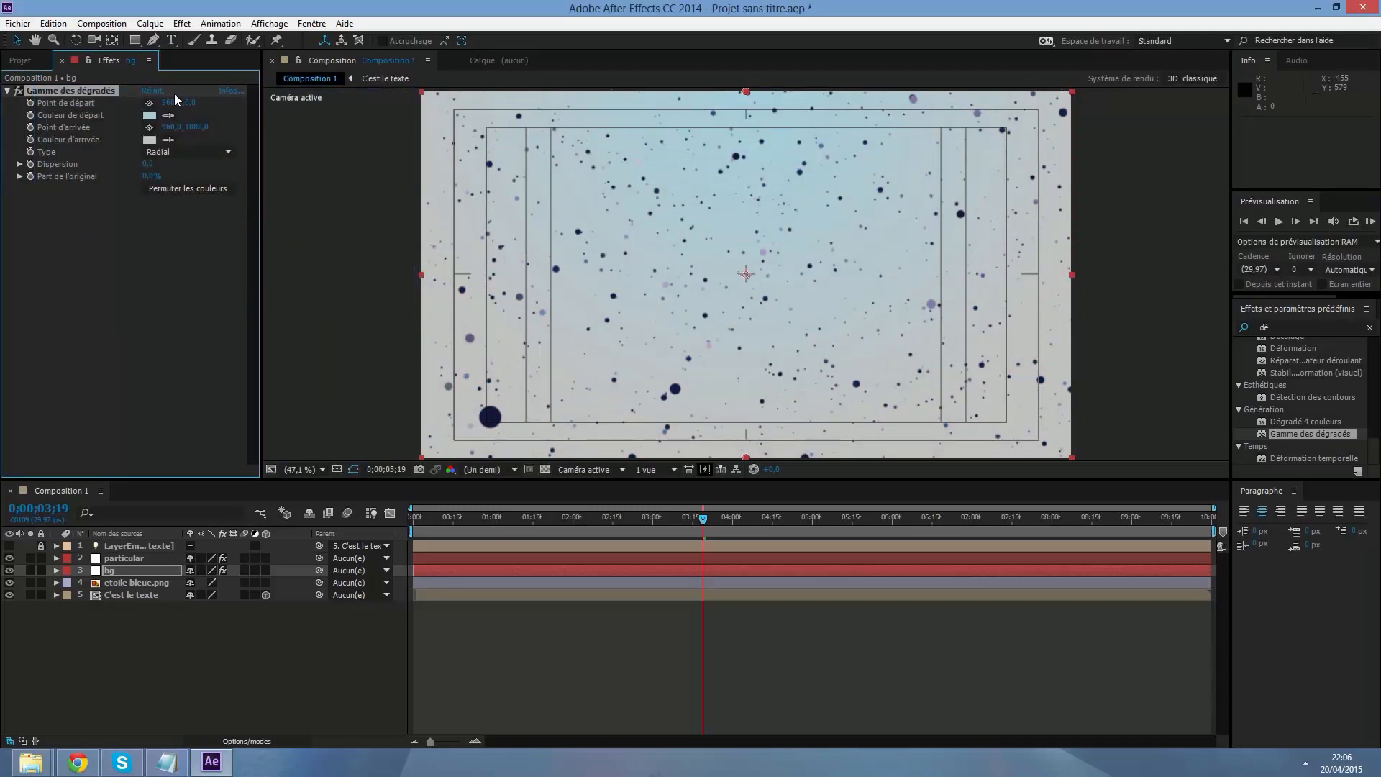
# Move the gradient's start point above the frame and its end point below it, to about 951, 1286.
pyautogui.moveTo(171, 107)
pyautogui.mouseDown()
pyautogui.moveTo(263, 133)
pyautogui.moveTo(183, 139)
pyautogui.mouseUp()
pyautogui.moveTo(750, 459); pyautogui.dragTo(746, 391)
pyautogui.moveTo(749, 93)
pyautogui.mouseDown()
pyautogui.moveTo(750, 211)
pyautogui.moveTo(744, 4)
pyautogui.moveTo(738, 36)
pyautogui.mouseUp()
pyautogui.moveTo(745, 338); pyautogui.dragTo(743, 529)
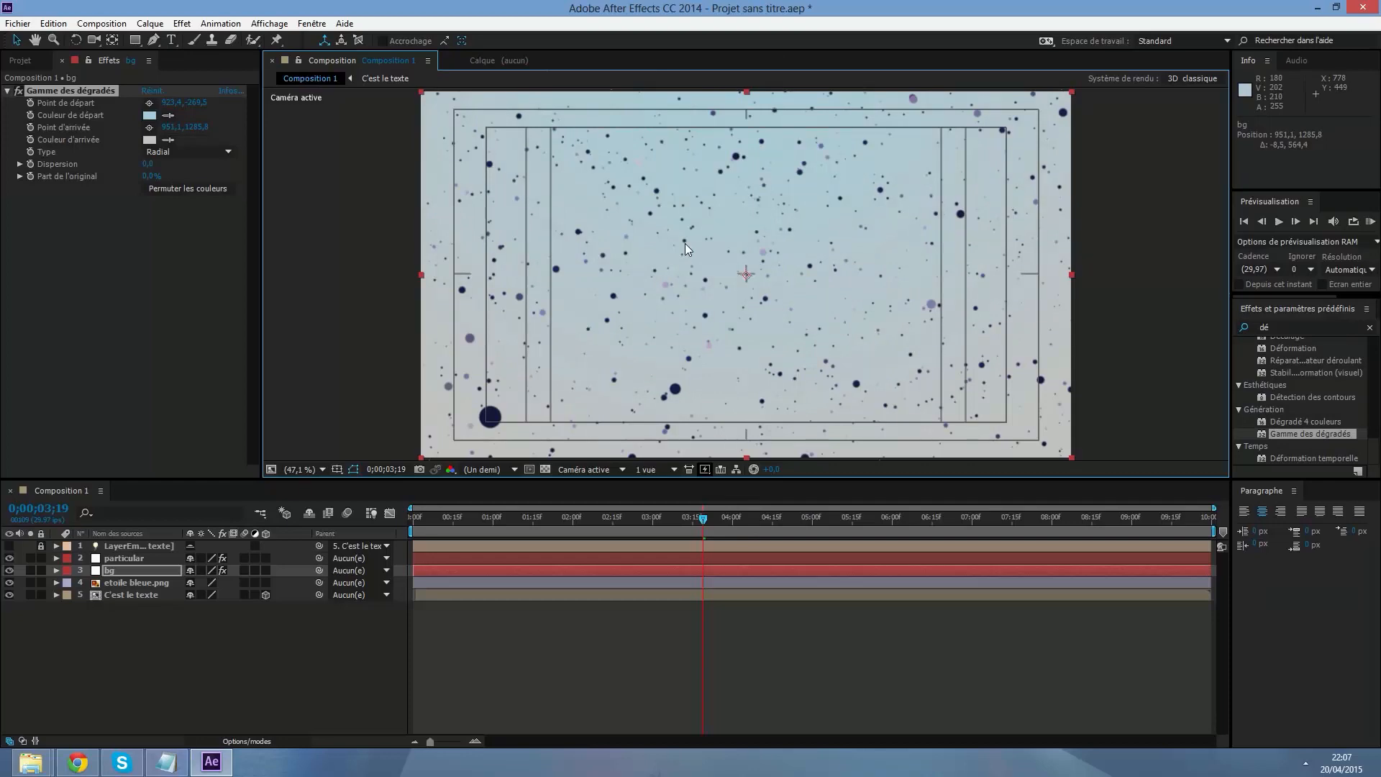
# Go to 0;00;06;05, then collapse Physics and expand Emitter in the particular layer's Particular effect.
pyautogui.moveTo(708, 522); pyautogui.dragTo(905, 538)
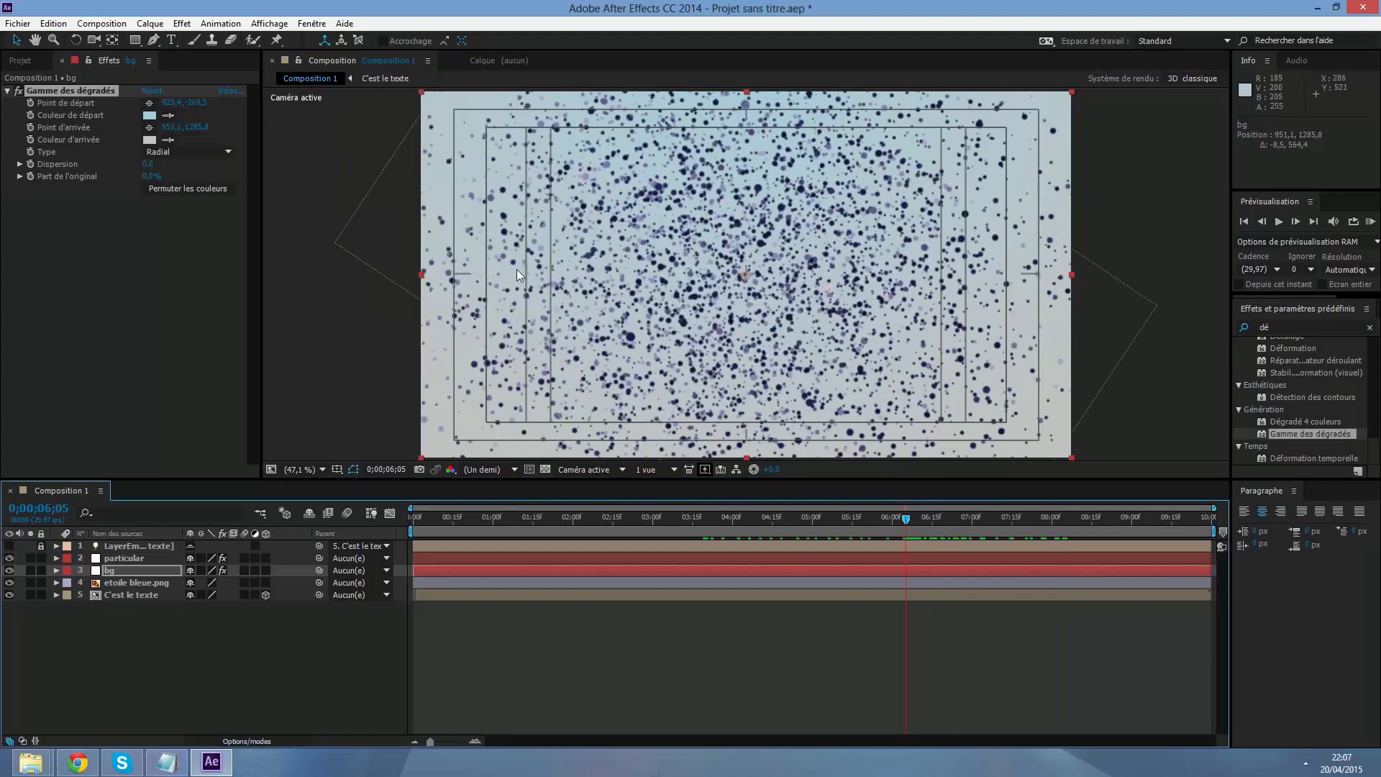
pyautogui.click(116, 558)
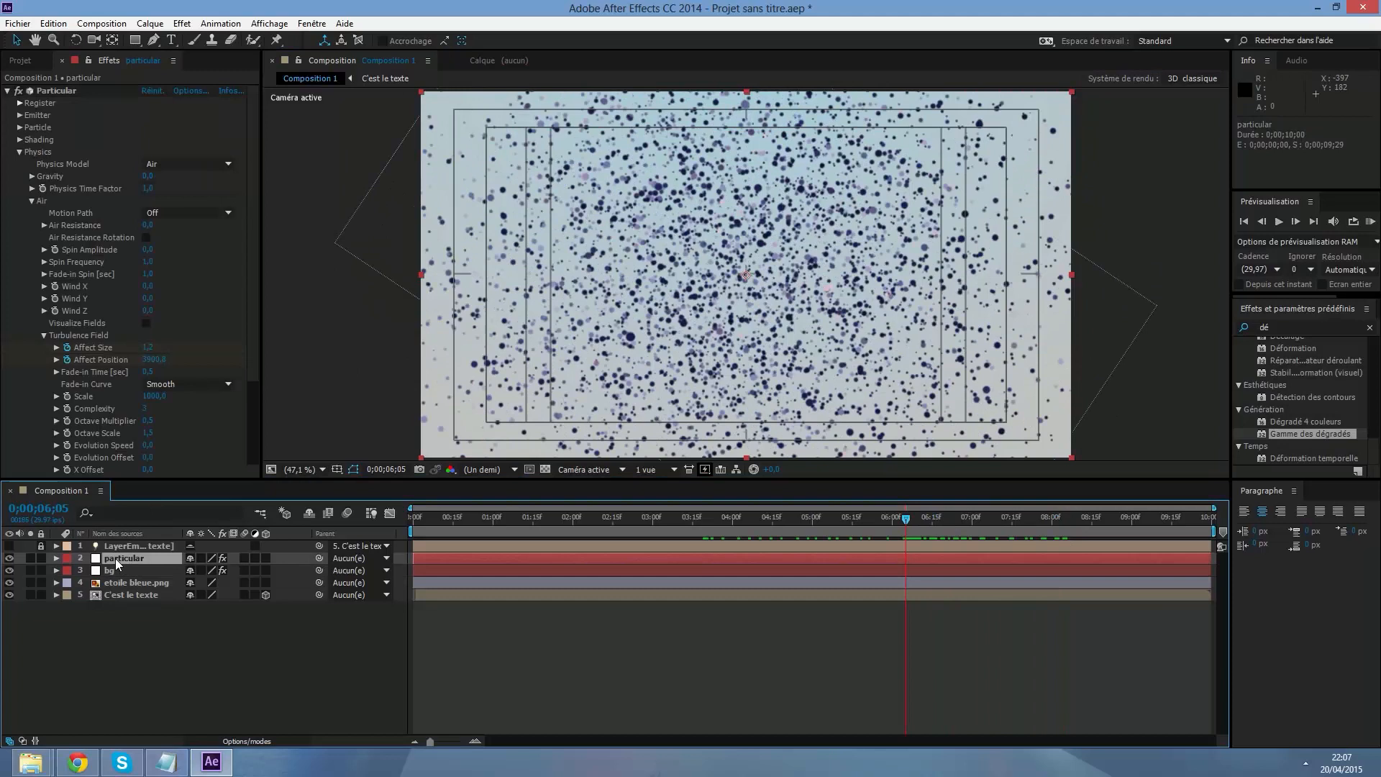
pyautogui.click(55, 558)
pyautogui.click(54, 559)
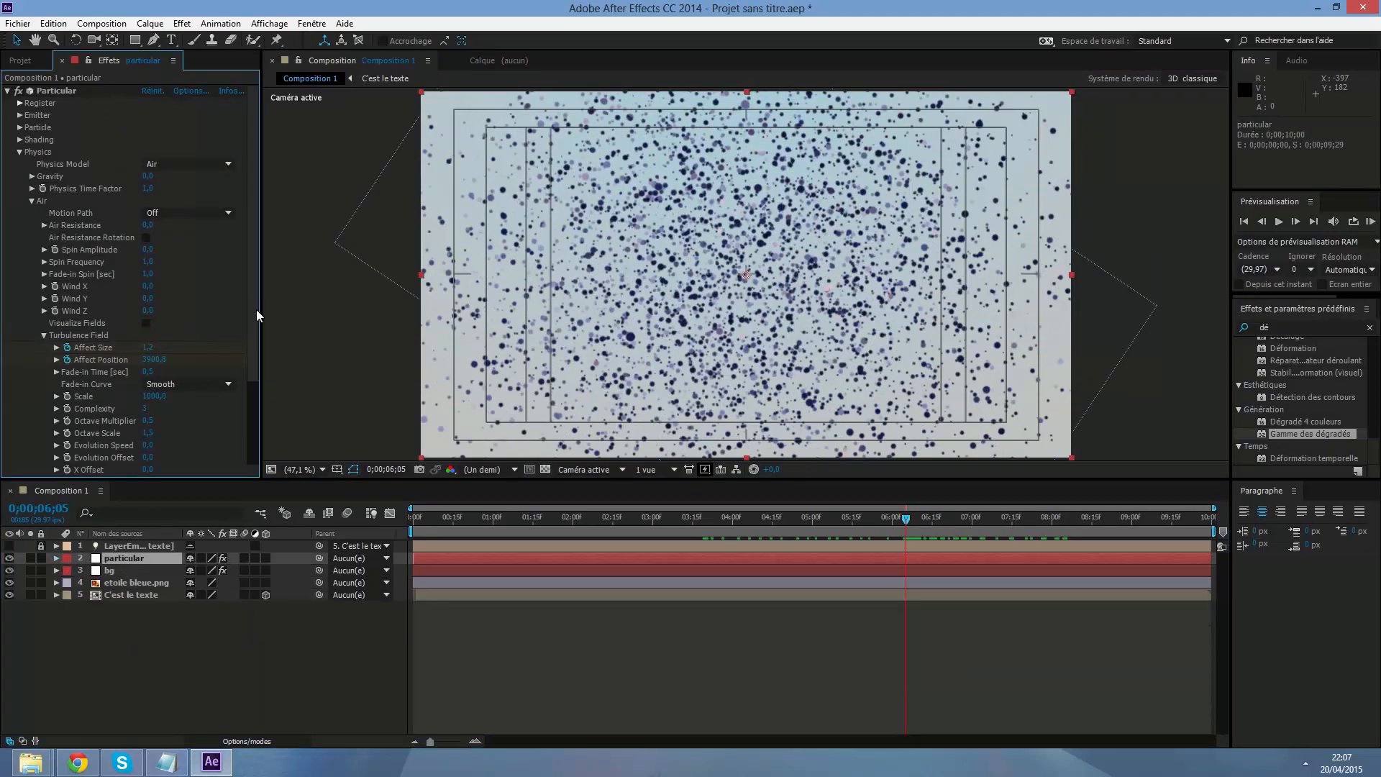
pyautogui.scroll(-3, 253, 372)
pyautogui.scroll(3, 253, 372)
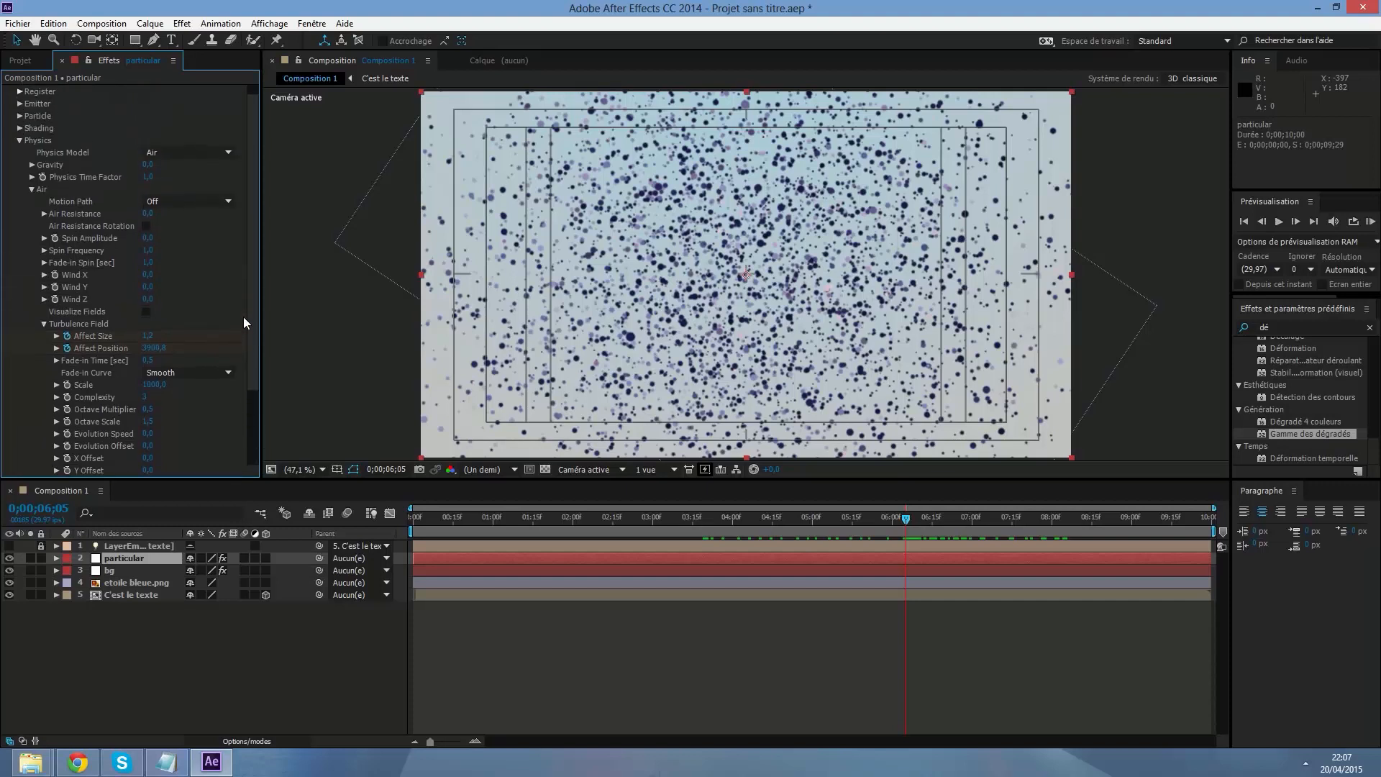
pyautogui.click(19, 152)
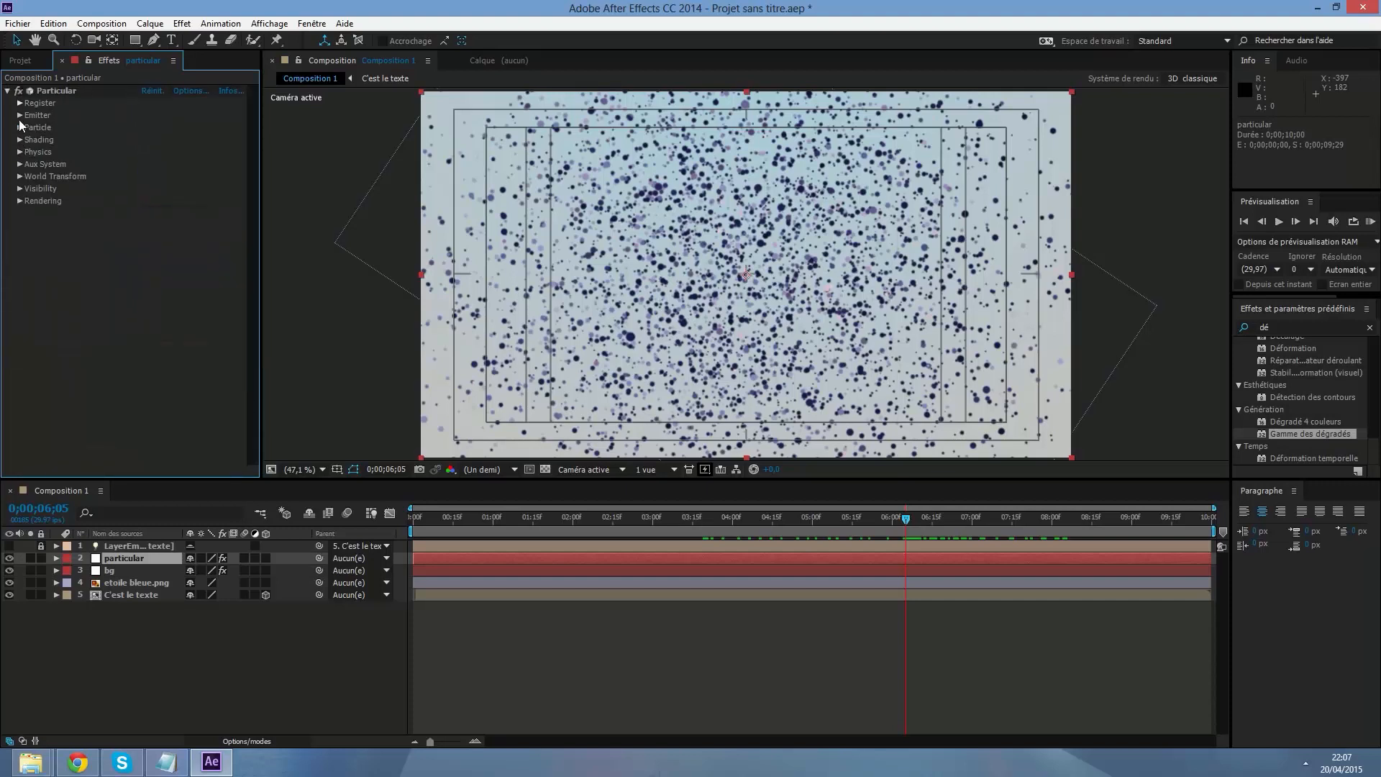
pyautogui.click(19, 116)
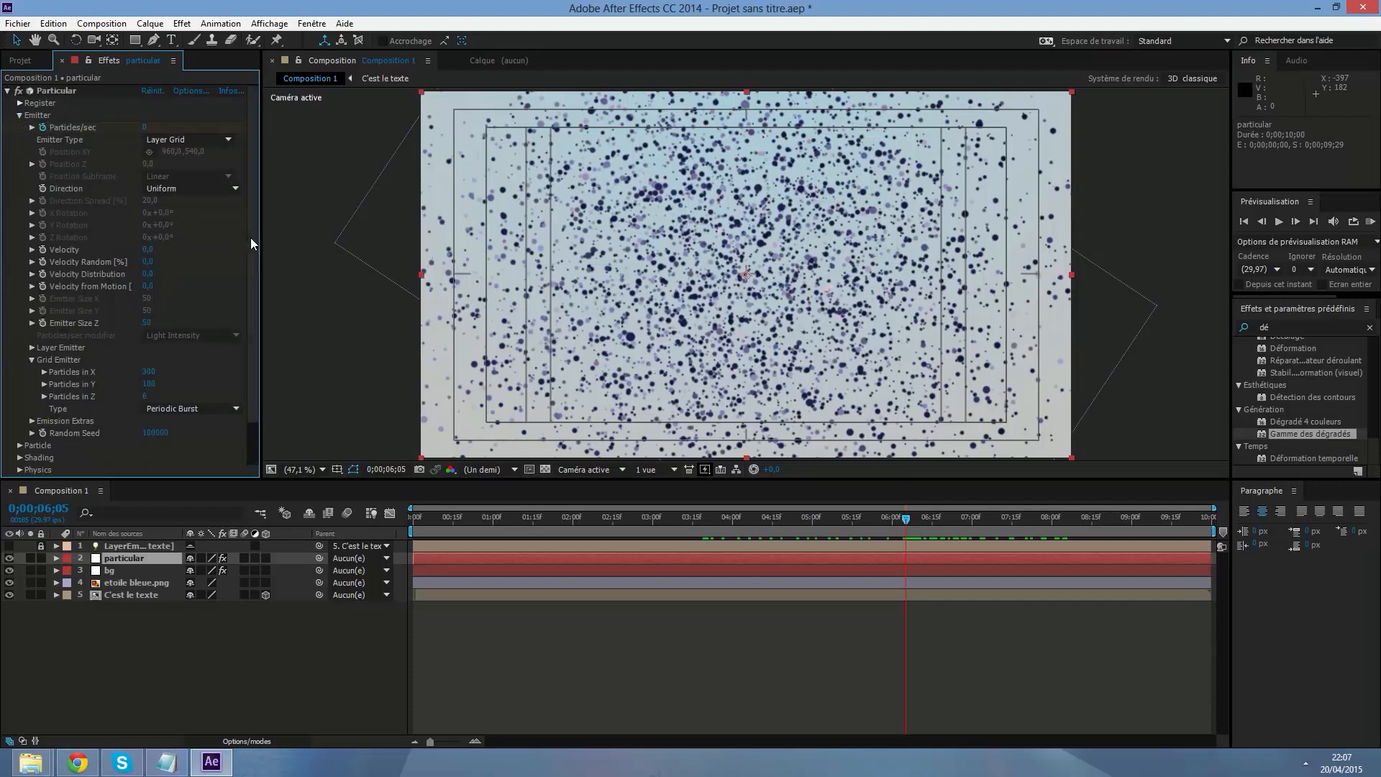
# Set the grid emitter to 250 Particles in X and 80 Particles in Y, and re-enable preview refreshing.
pyautogui.click(149, 372)
pyautogui.press('BackSpace')
pyautogui.write('250')
pyautogui.press('Return')
pyautogui.press('Tab')
pyautogui.write('80')
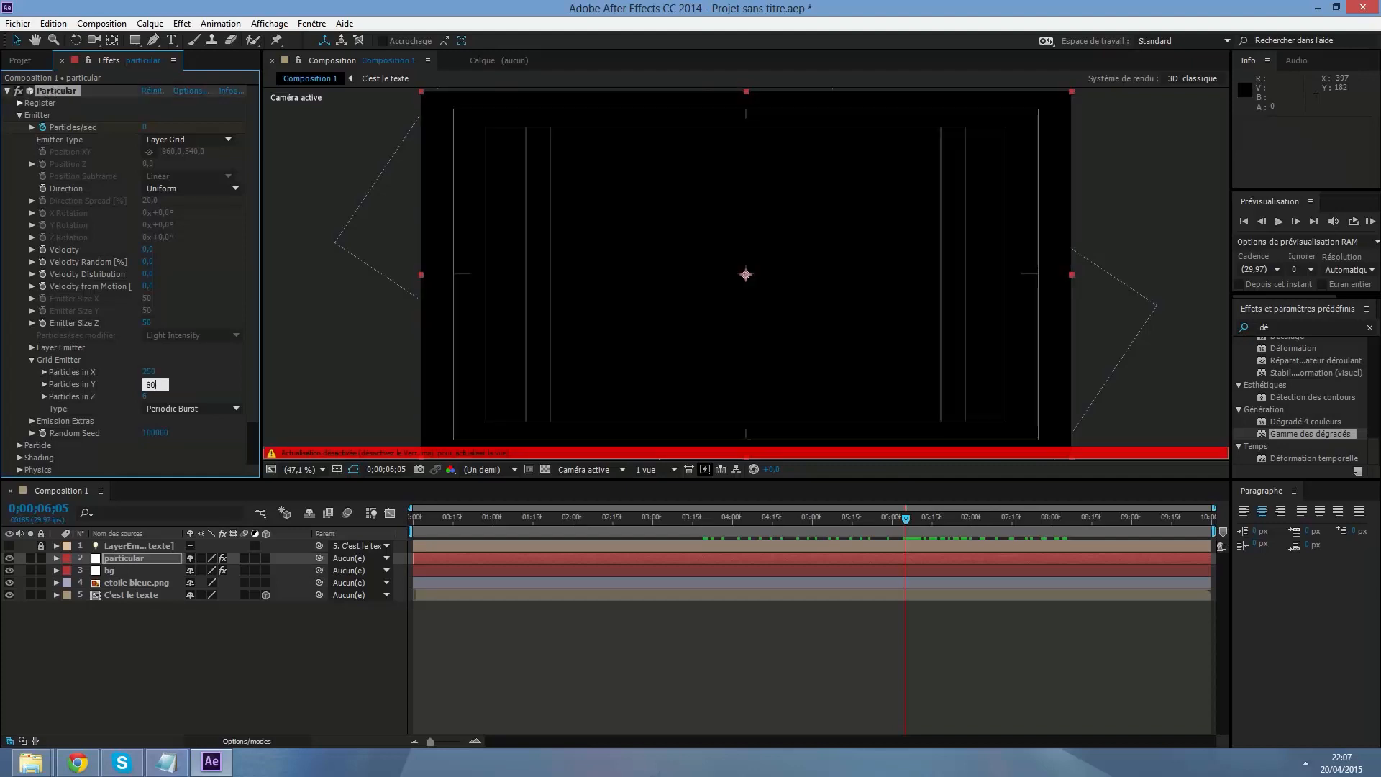
pyautogui.press('Return')
pyautogui.press('capslock')
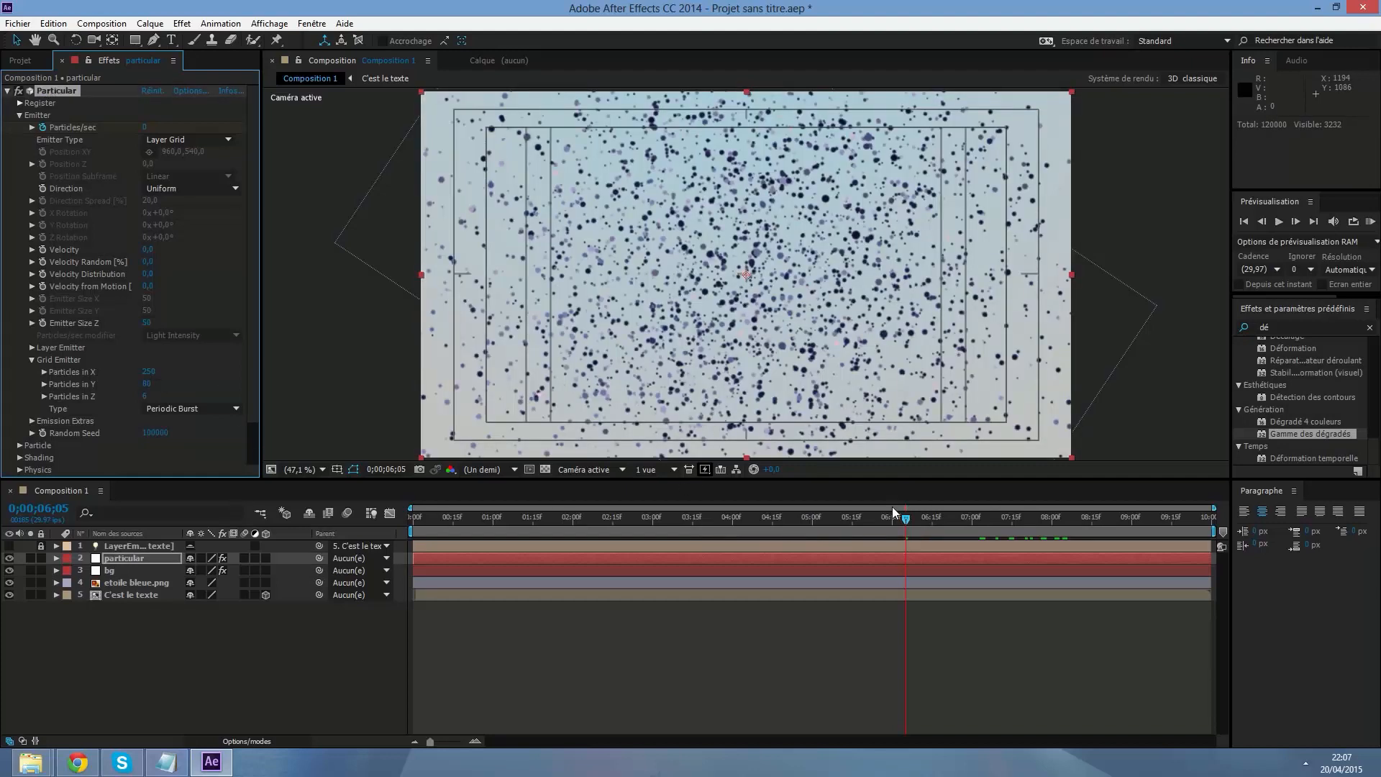
# Reorder the layers so that "C'est le texte", "etoile bleue.png" and bg follow particular in that order, and go to 0;00;06;12.
pyautogui.moveTo(906, 523); pyautogui.dragTo(983, 545)
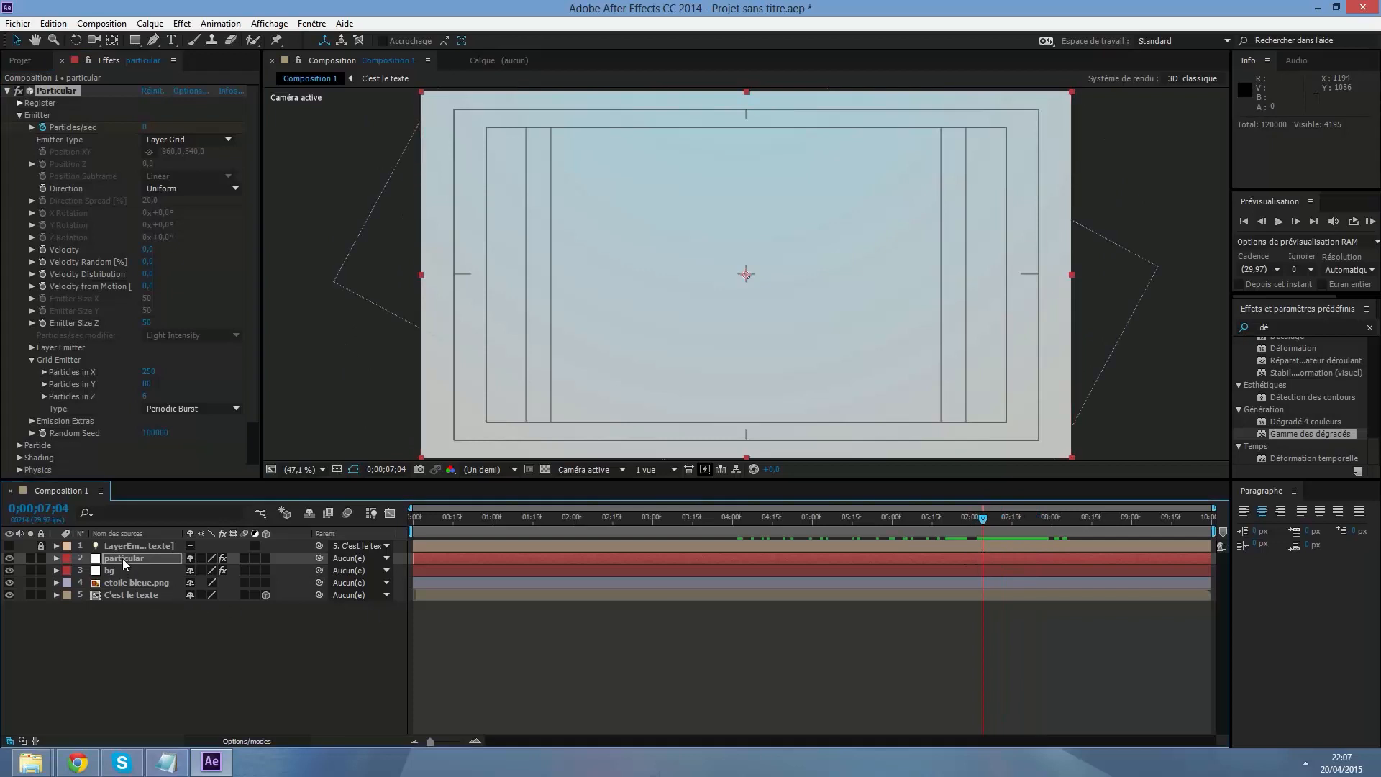
pyautogui.moveTo(132, 593); pyautogui.dragTo(132, 573)
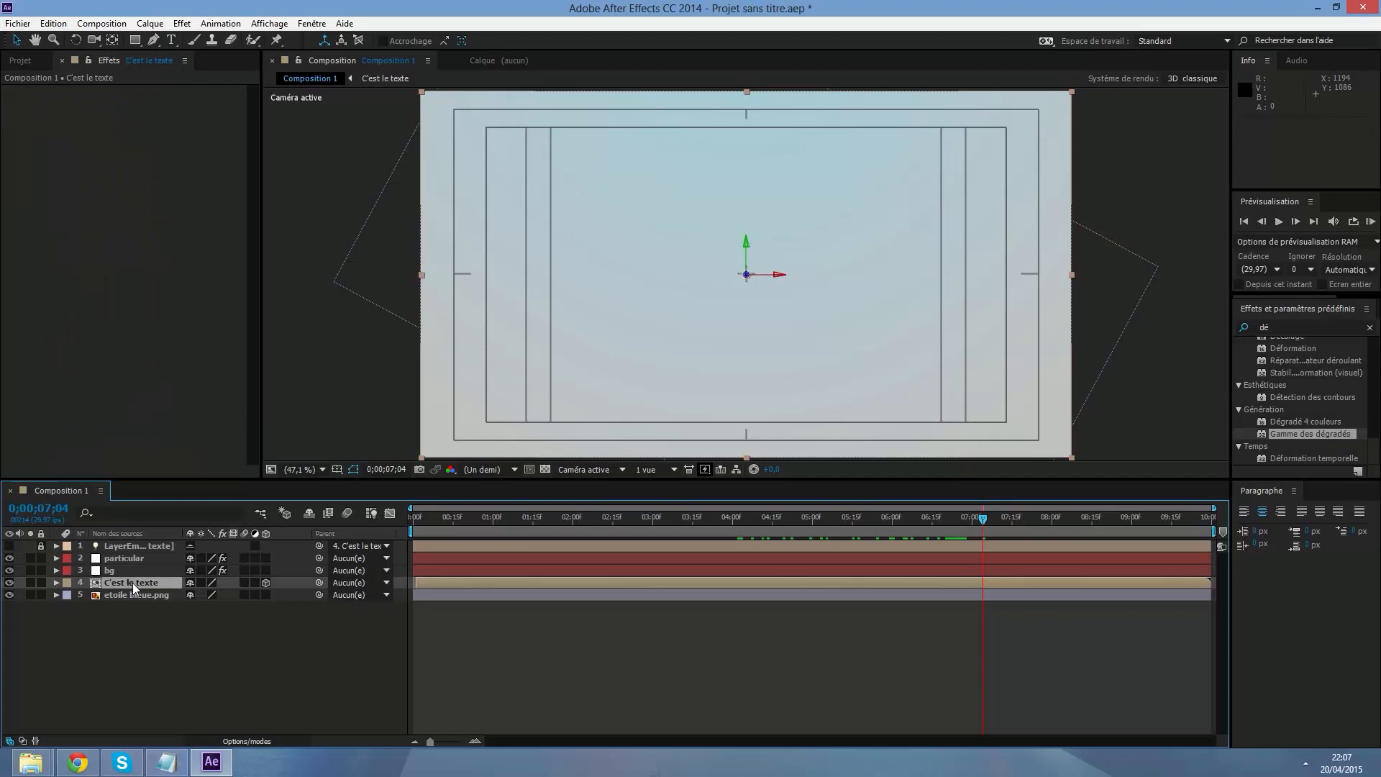
pyautogui.moveTo(133, 583)
pyautogui.mouseDown()
pyautogui.moveTo(129, 559)
pyautogui.moveTo(131, 600)
pyautogui.mouseUp()
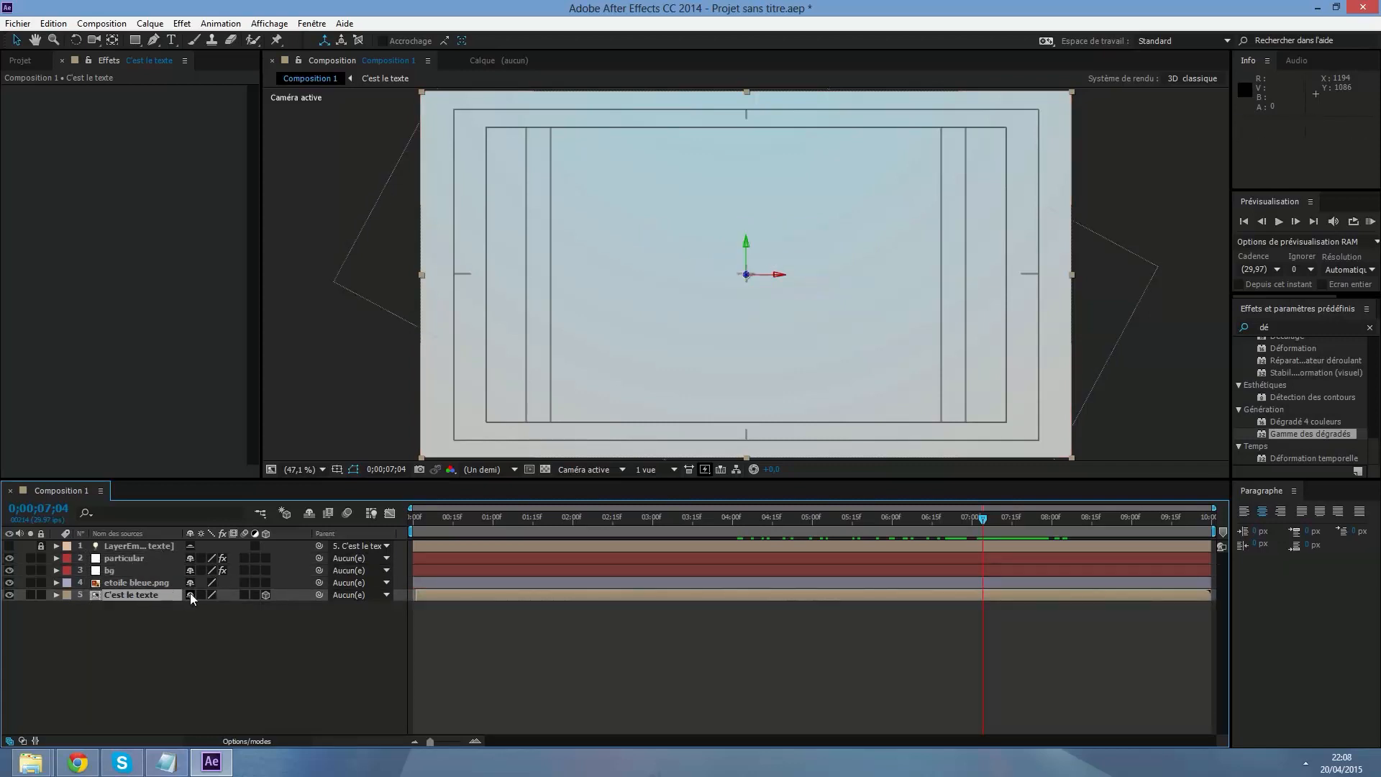
pyautogui.moveTo(154, 597); pyautogui.dragTo(135, 567)
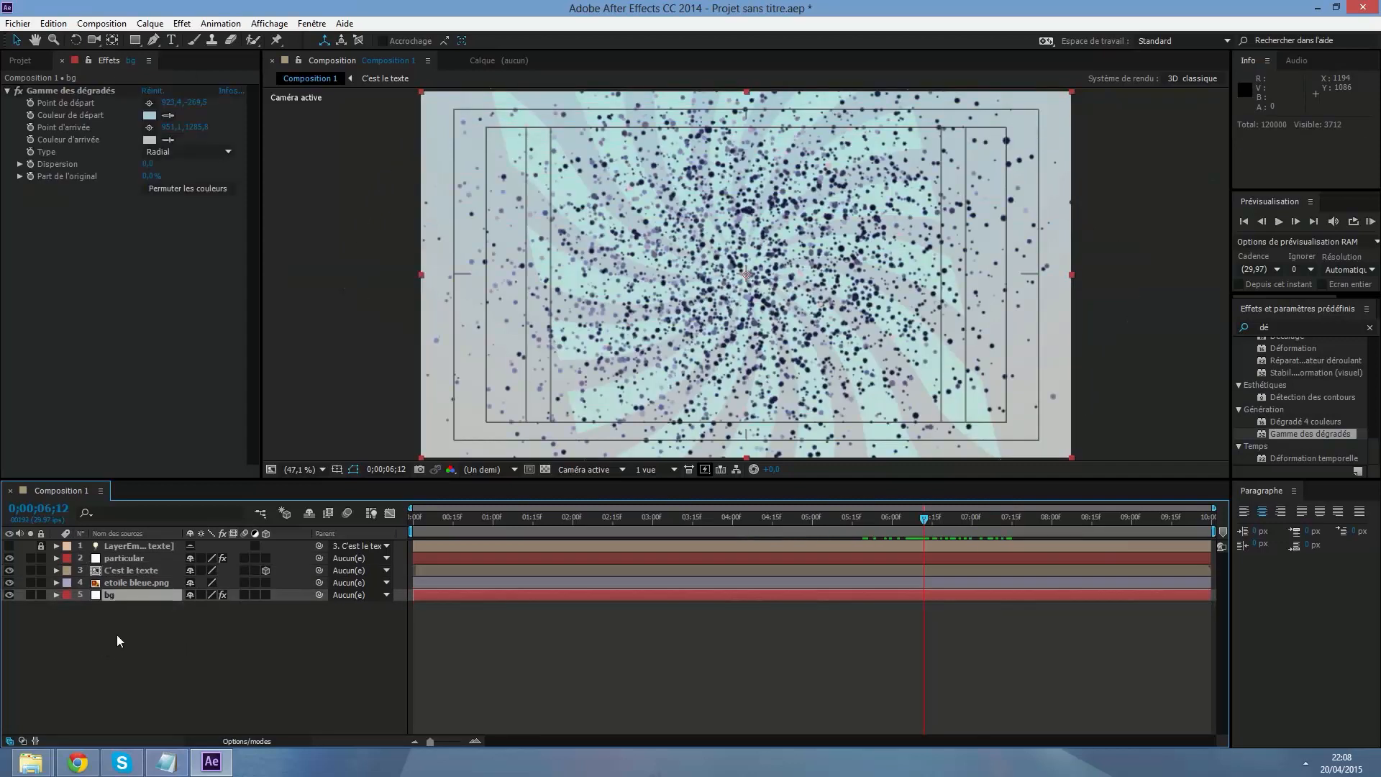
pyautogui.moveTo(116, 634); pyautogui.dragTo(105, 595)
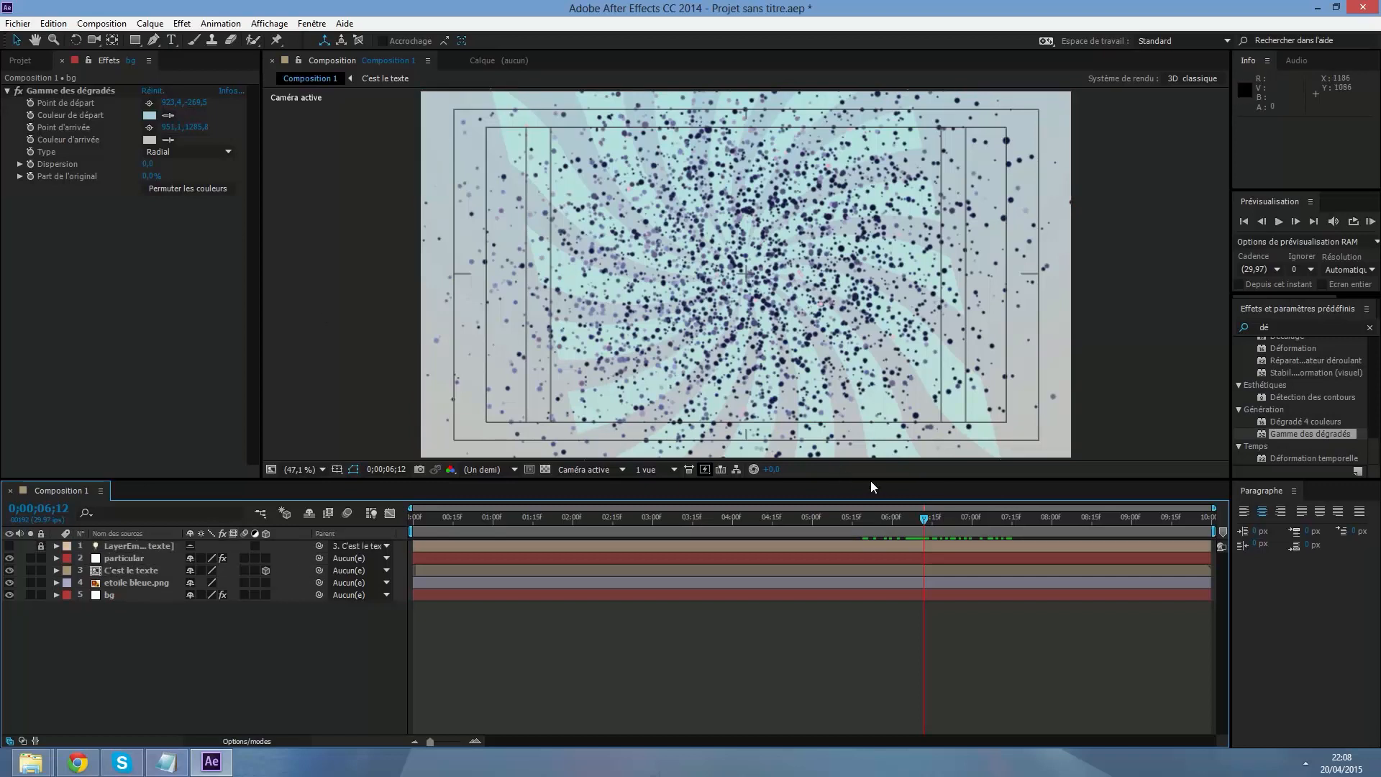
# Go to 0;00;04;15 and scale the etoile bleue.png layer up to about 200% so it covers the whole frame.
pyautogui.moveTo(924, 517); pyautogui.dragTo(773, 553)
pyautogui.click(116, 556)
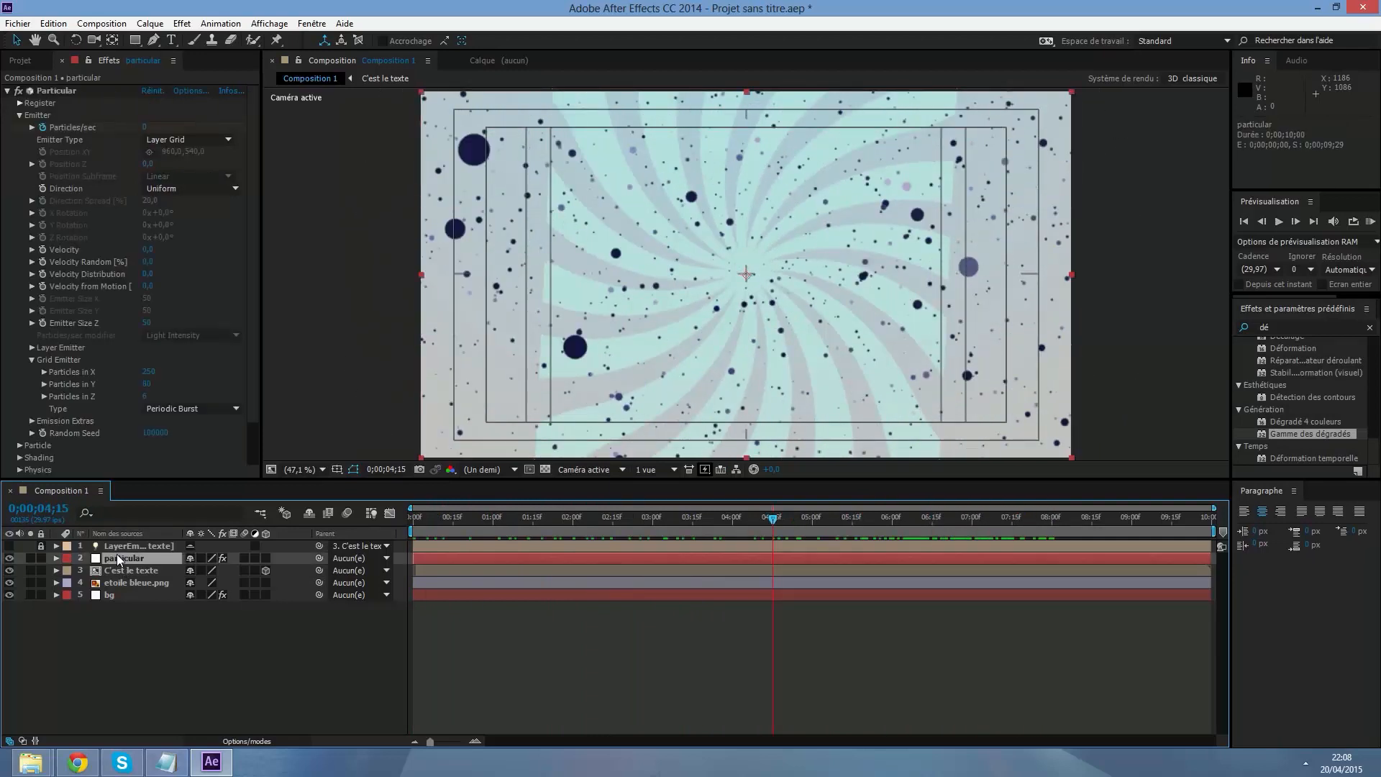
pyautogui.click(112, 595)
pyautogui.click(133, 583)
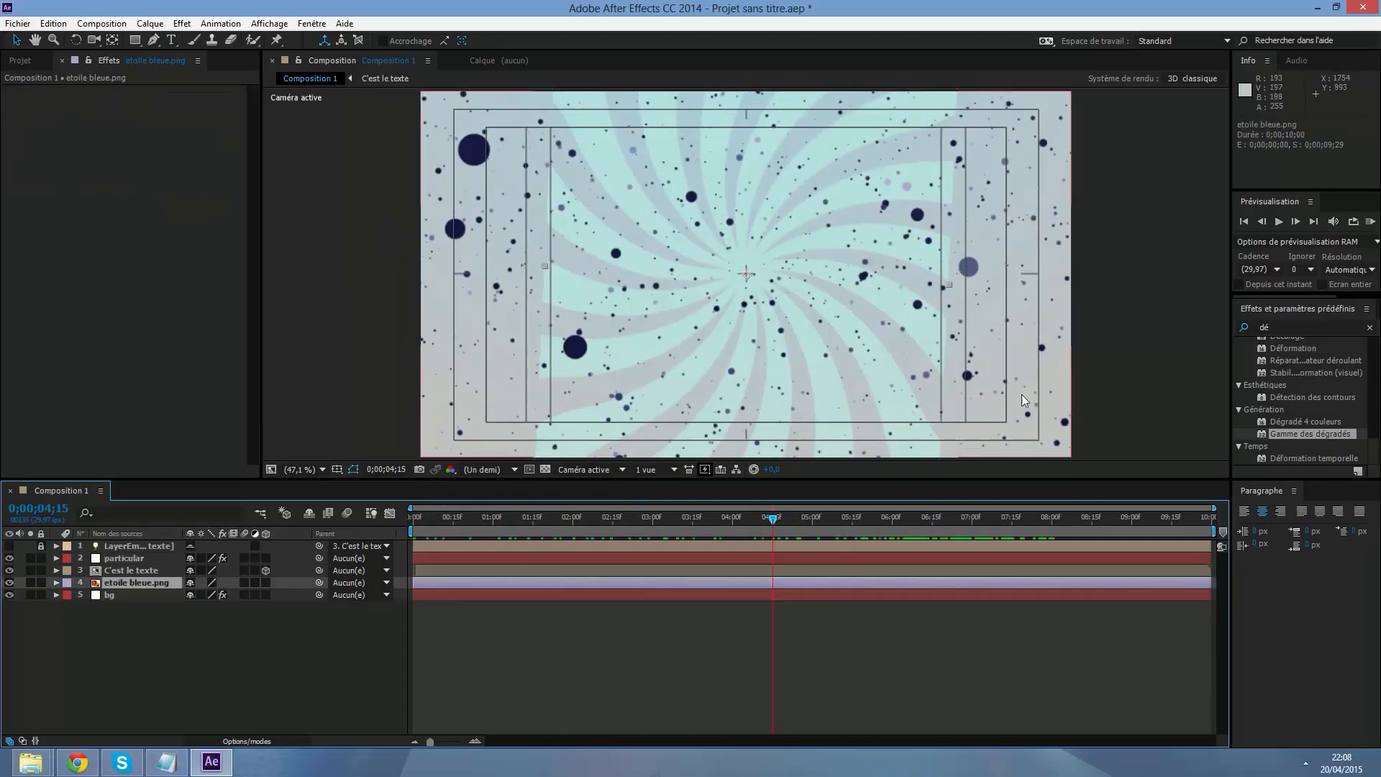
pyautogui.click(1145, 342)
pyautogui.press(',')
pyautogui.press(',')
pyautogui.press(',')
pyautogui.press(',')
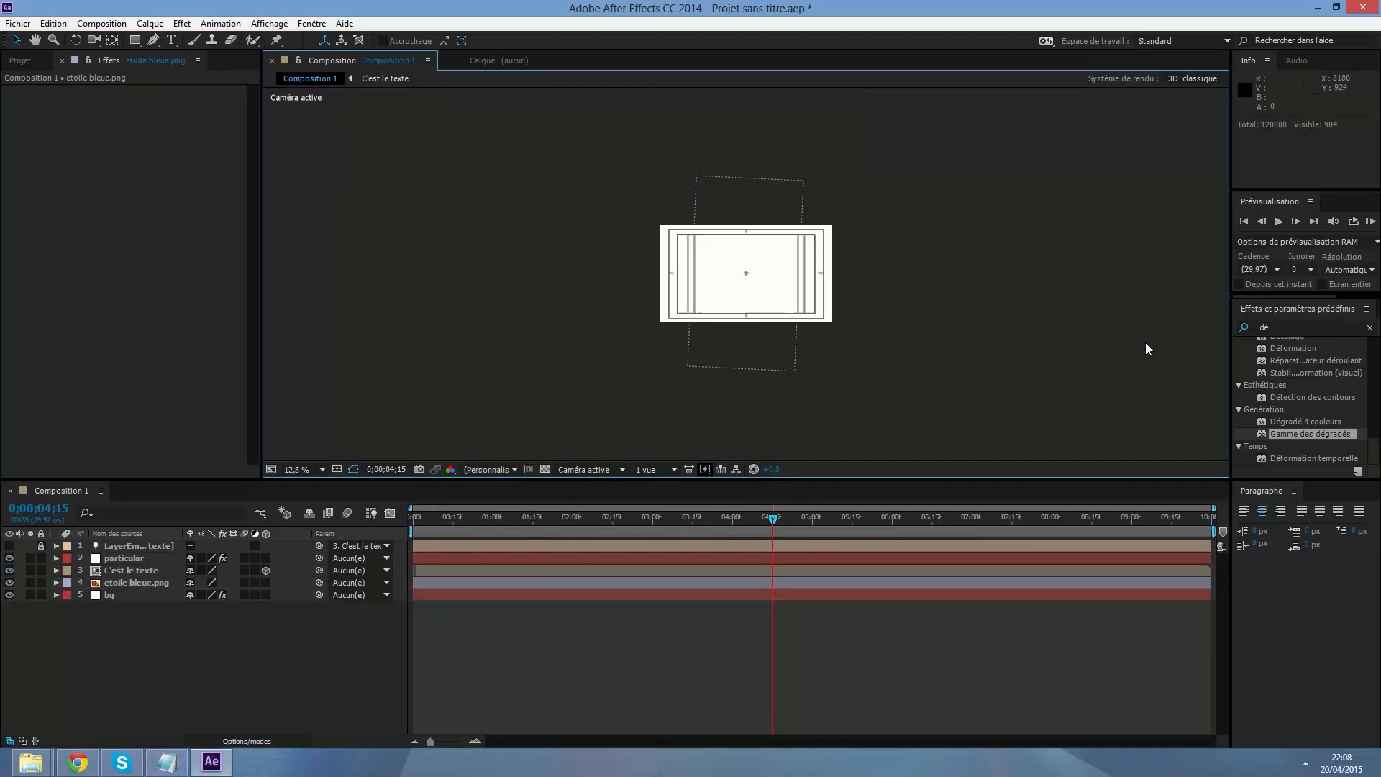
pyautogui.click(788, 371)
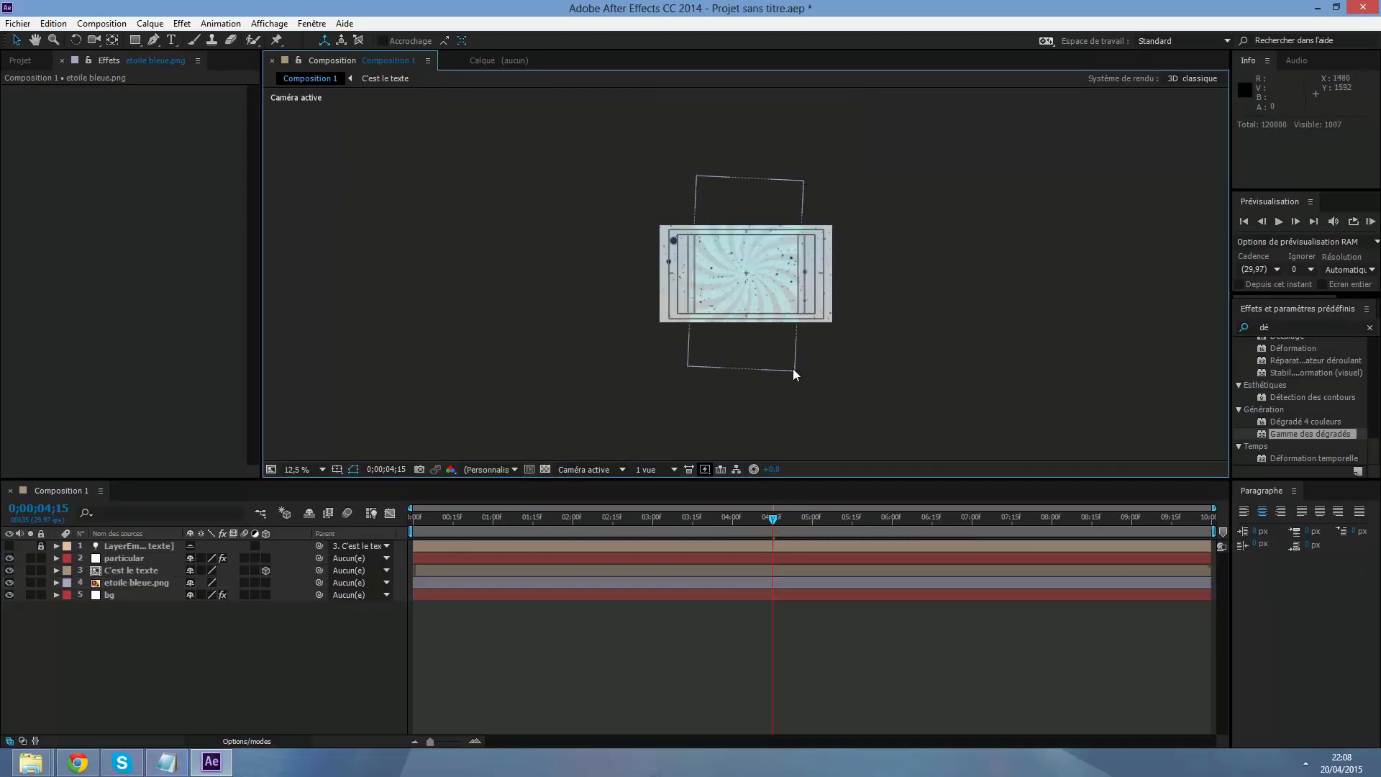
pyautogui.moveTo(793, 368); pyautogui.dragTo(978, 471)
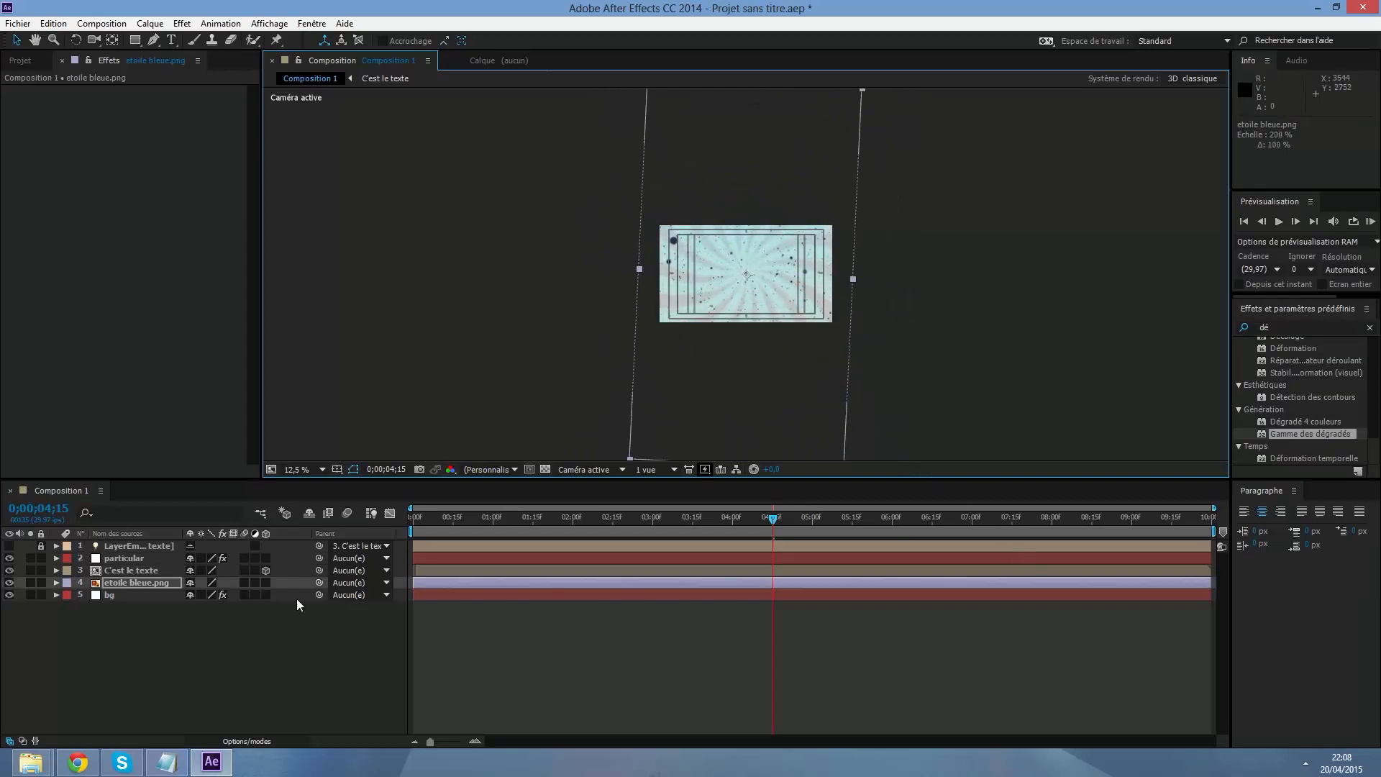
# Expand the etoile bleue.png layer's transform properties and set its opacity to 45%.
pyautogui.click(56, 583)
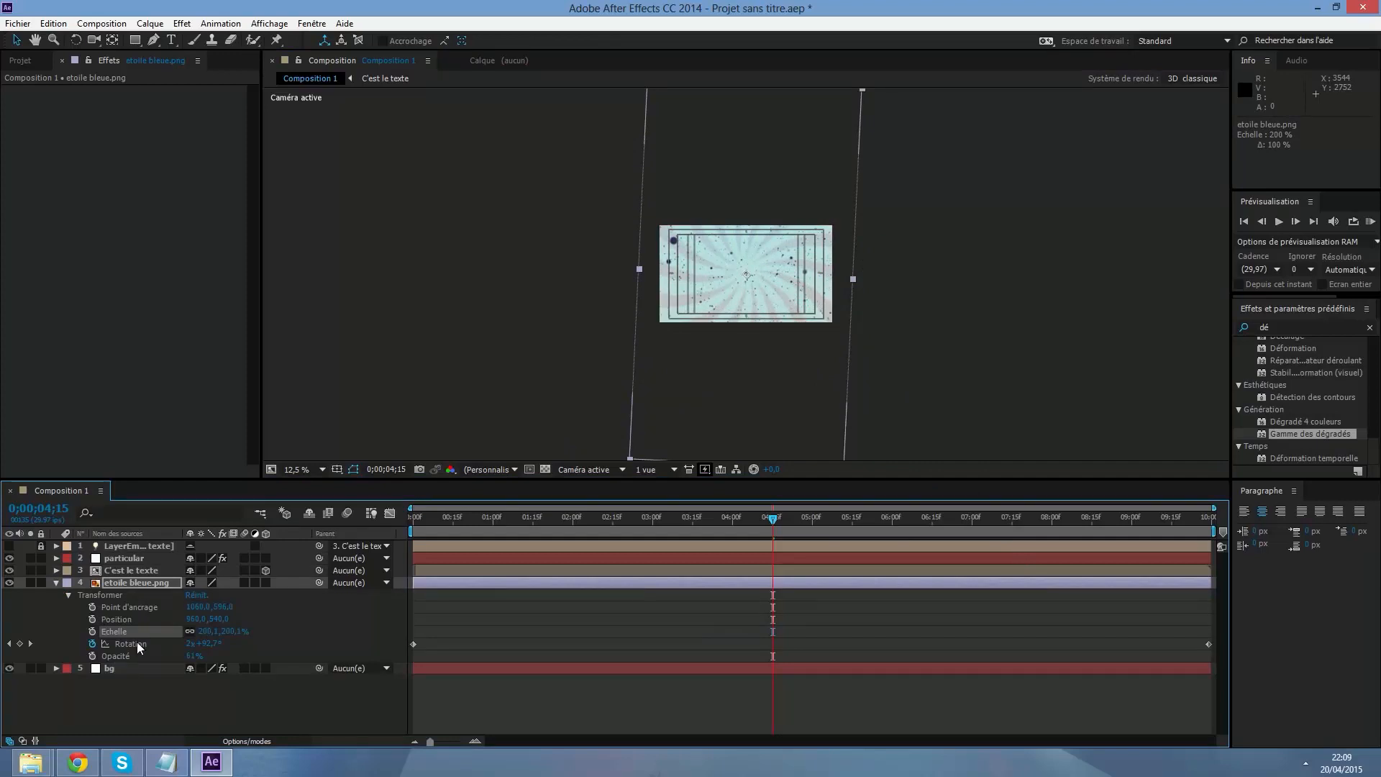
pyautogui.moveTo(200, 656)
pyautogui.mouseDown()
pyautogui.moveTo(177, 655)
pyautogui.moveTo(190, 664)
pyautogui.mouseUp()
pyautogui.click(193, 656)
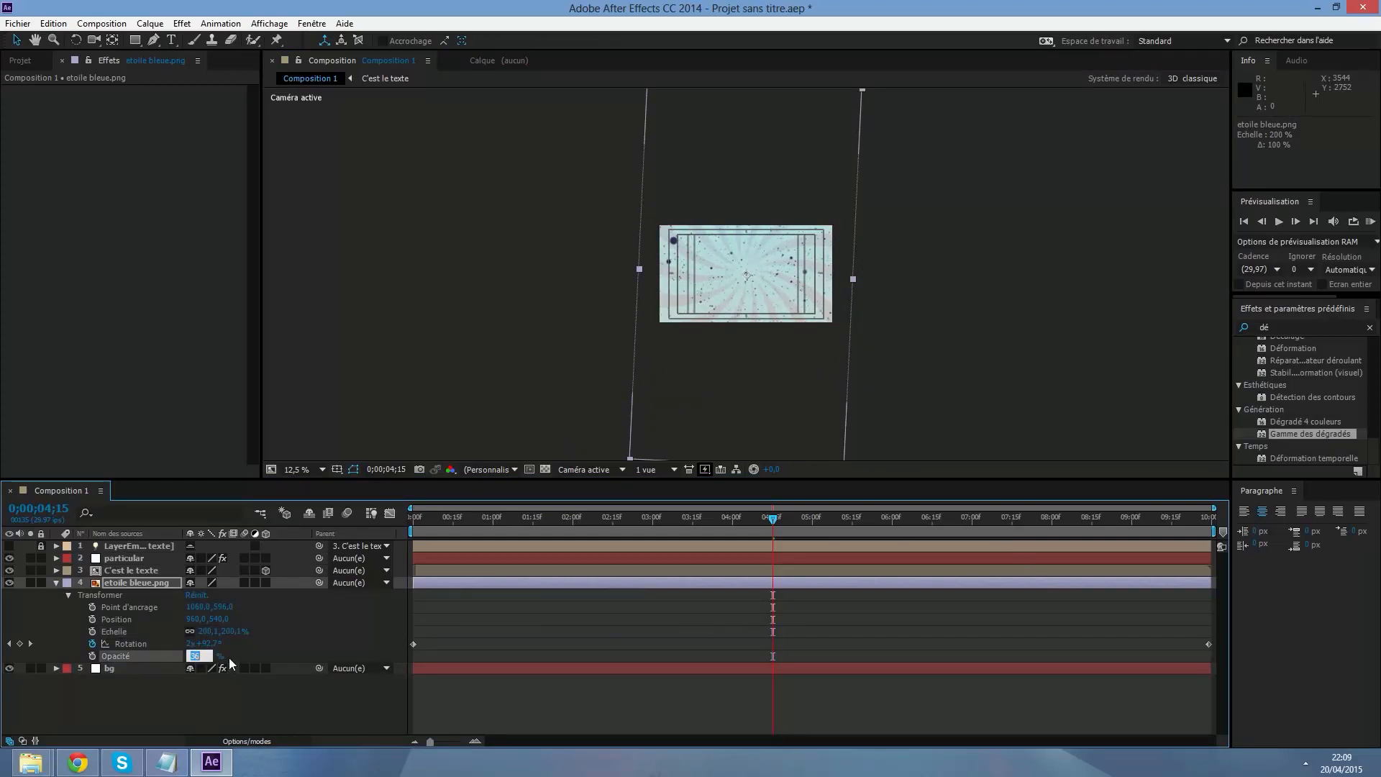
pyautogui.write('45')
pyautogui.press('Return')
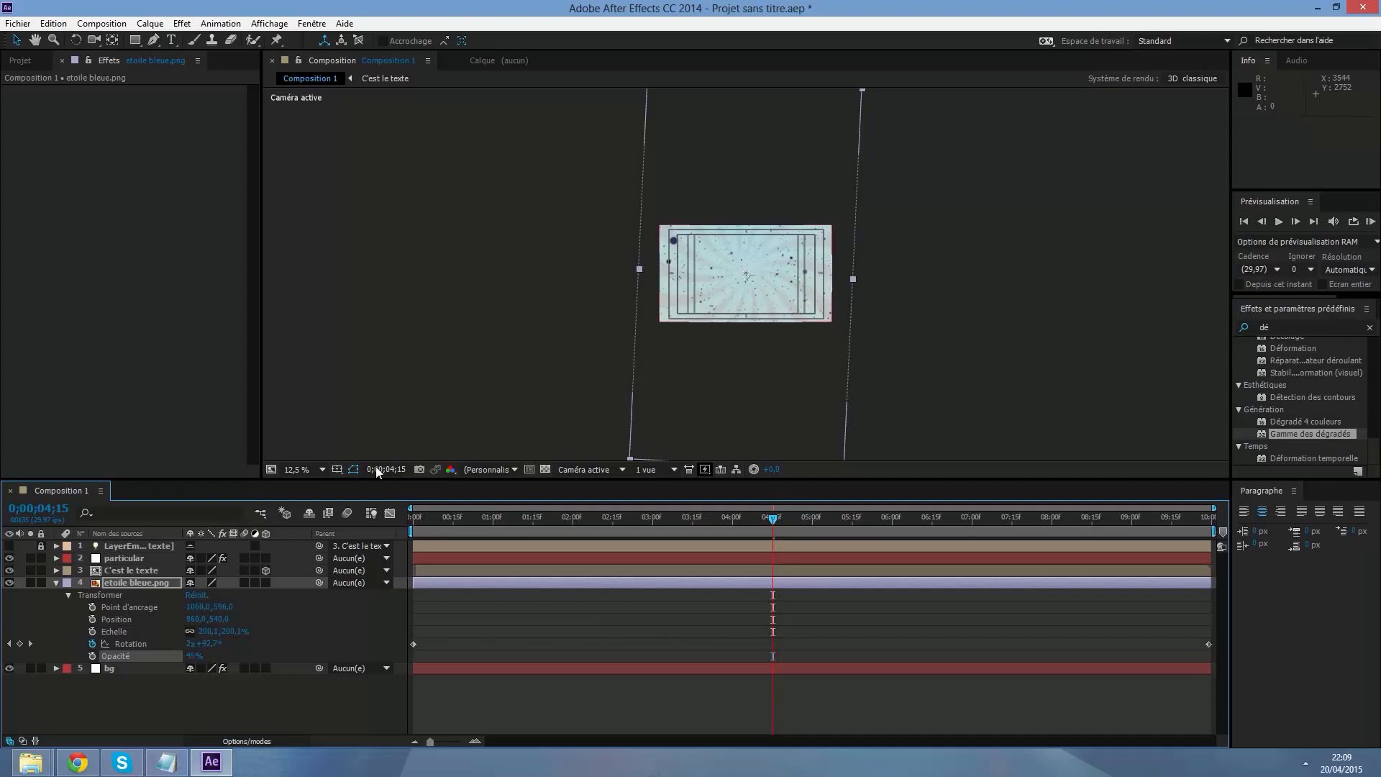
# Add Composition 1 to the render queue.
pyautogui.click(101, 23)
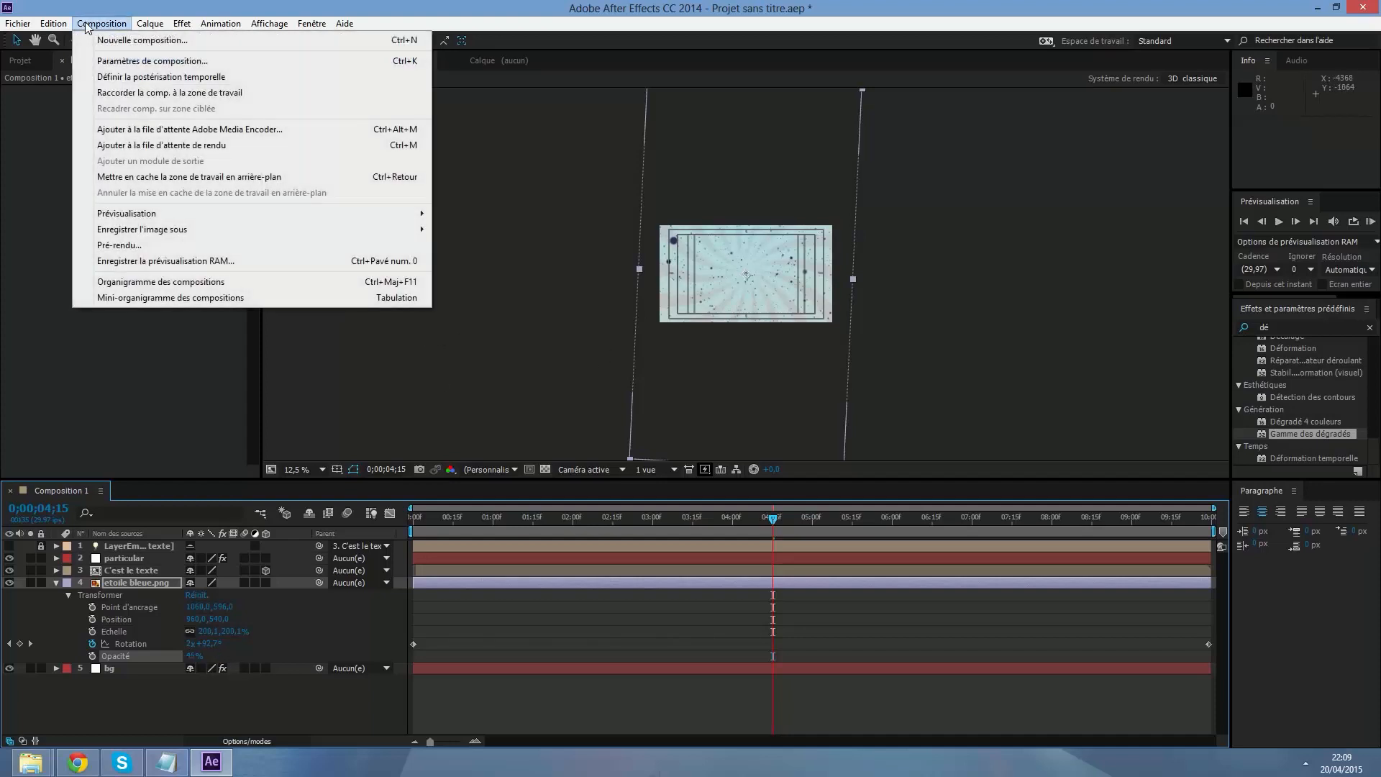
pyautogui.click(170, 146)
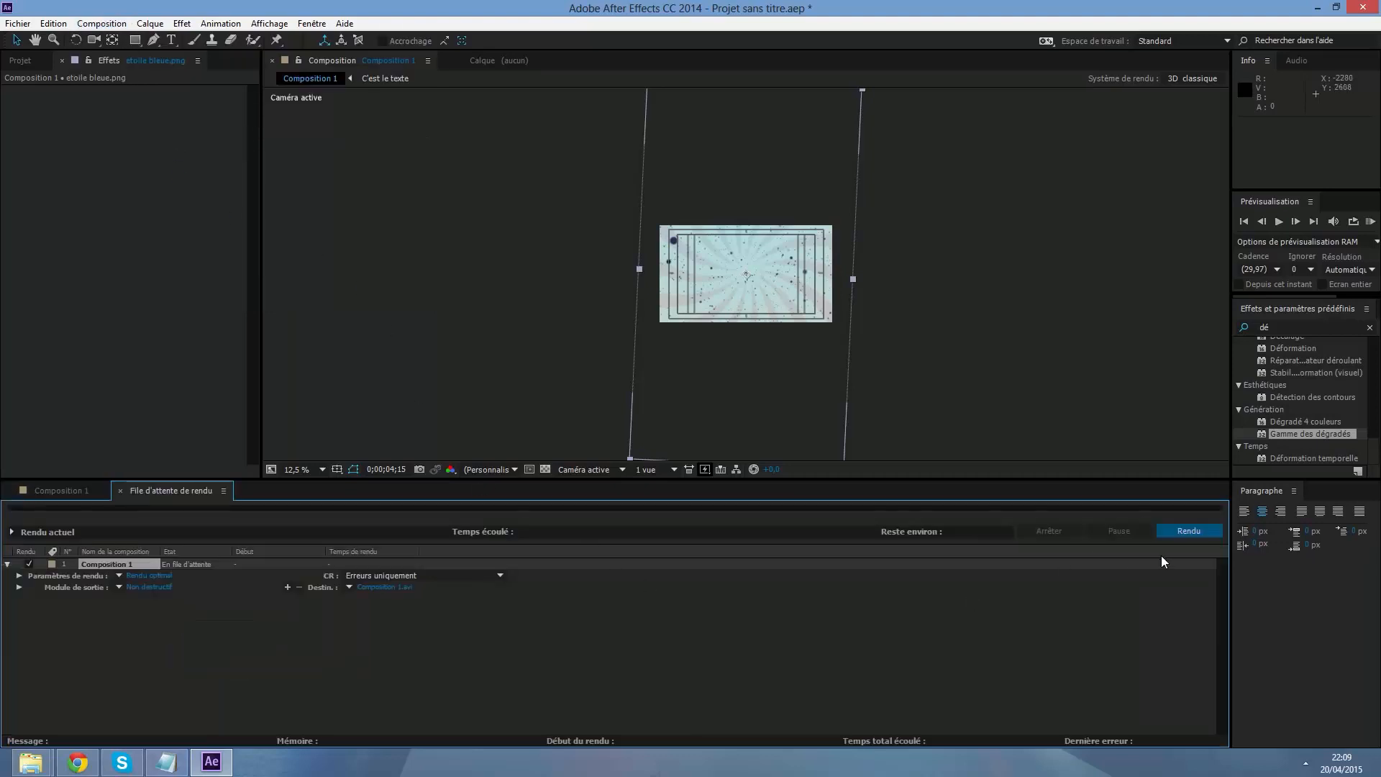